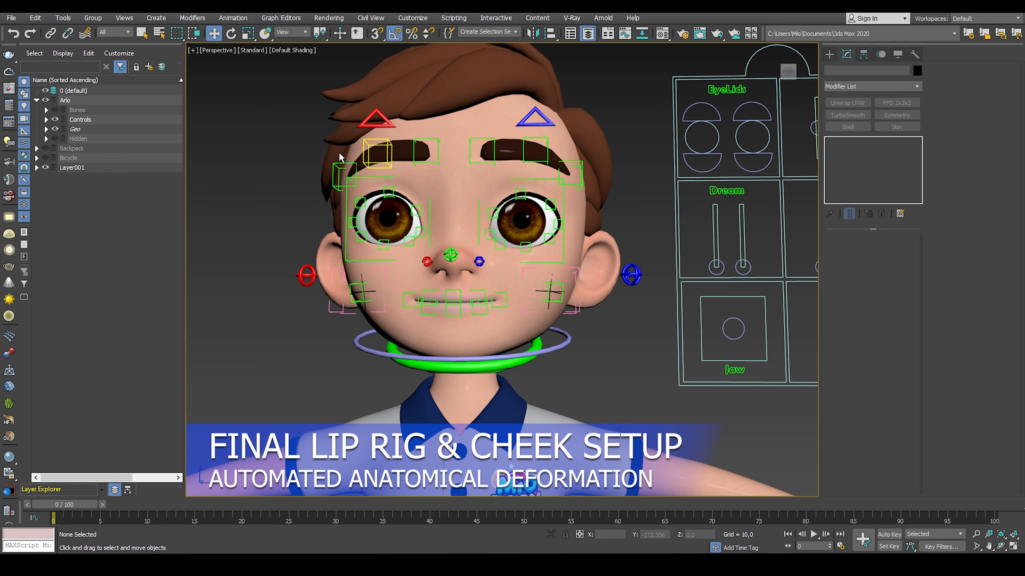
- Hide the Head_controls layer nested under the Controls layer
left_click(47, 119)
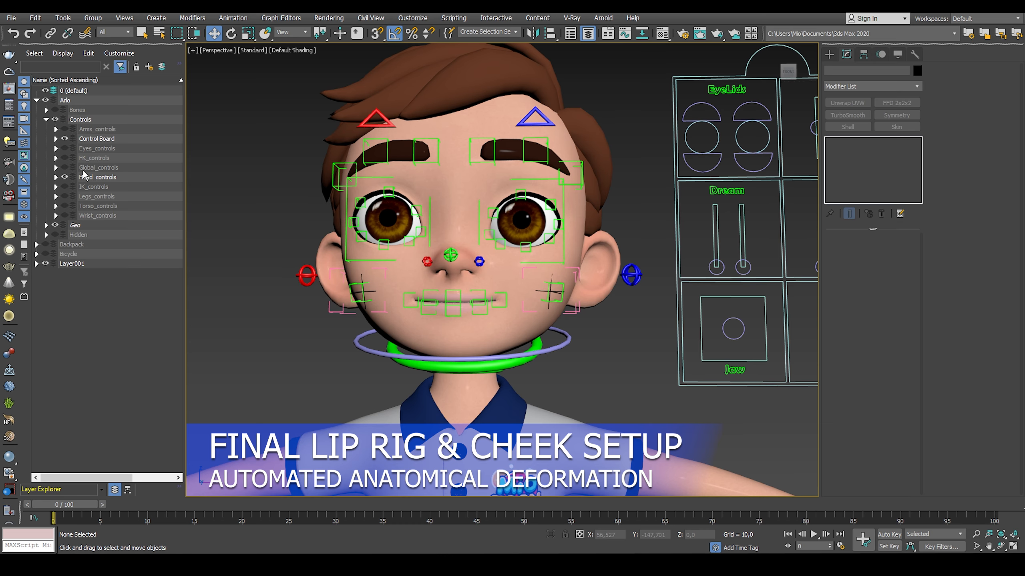
left_click(64, 177)
- Test the lip corner deformation by moving the Anim_Lip_Corner_L control outward and down
scroll(444, 276, "up", 4)
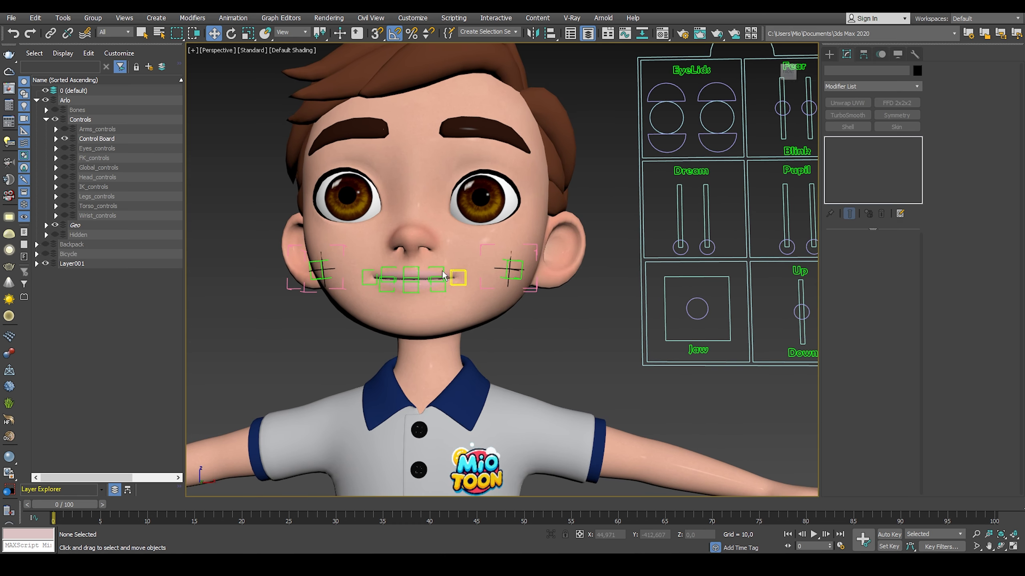
scroll(443, 276, "up", 5)
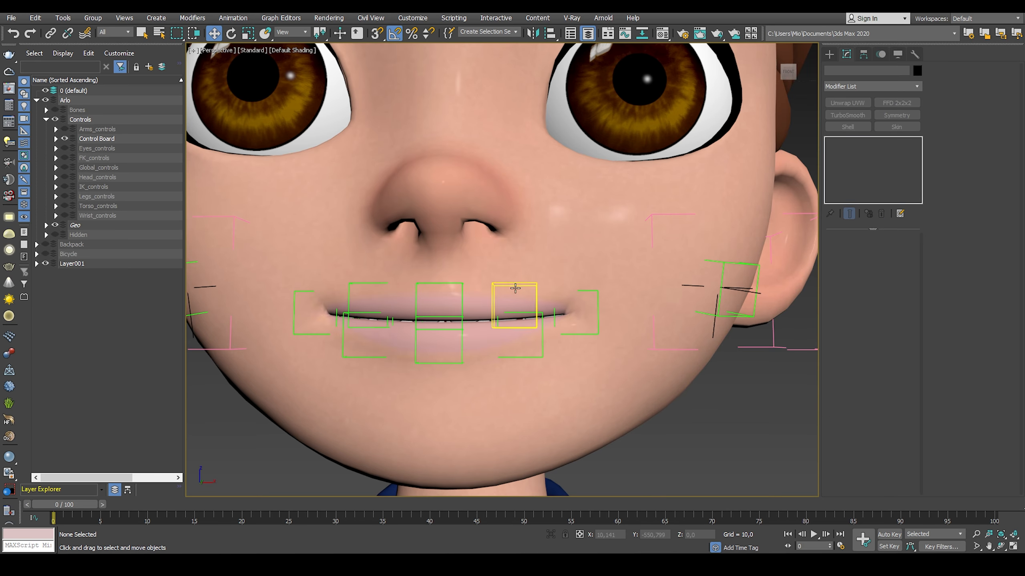
middle_click_drag(548, 345, 495, 308)
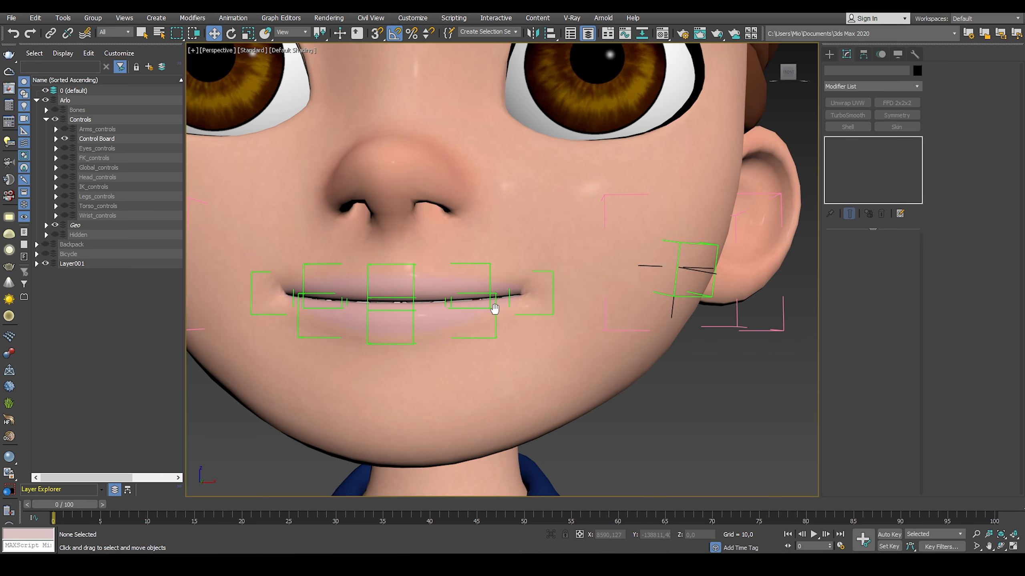
left_click(552, 296)
left_click_drag(579, 296, 612, 296)
right_click(609, 296)
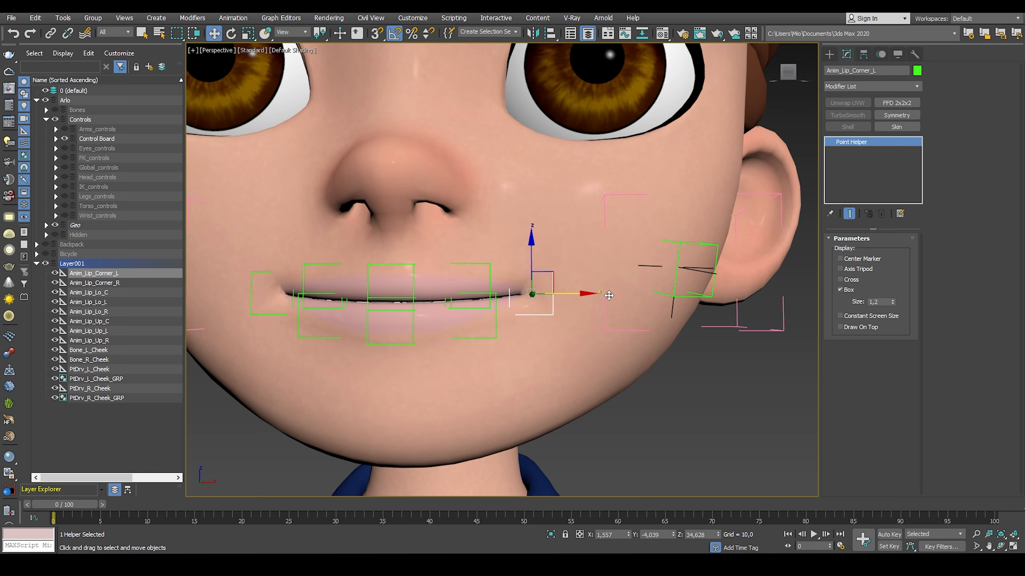
middle_click_drag(603, 291, 593, 262, "alt")
left_click_drag(594, 256, 593, 310)
- Raise the Anim_Lip_Up_L and Anim_Lip_Lo_L controls to test the left side of the lips
mouse_move(533, 279)
middle_mouse_down("alt")
mouse_move(480, 279)
mouse_move(533, 271)
middle_mouse_up("alt")
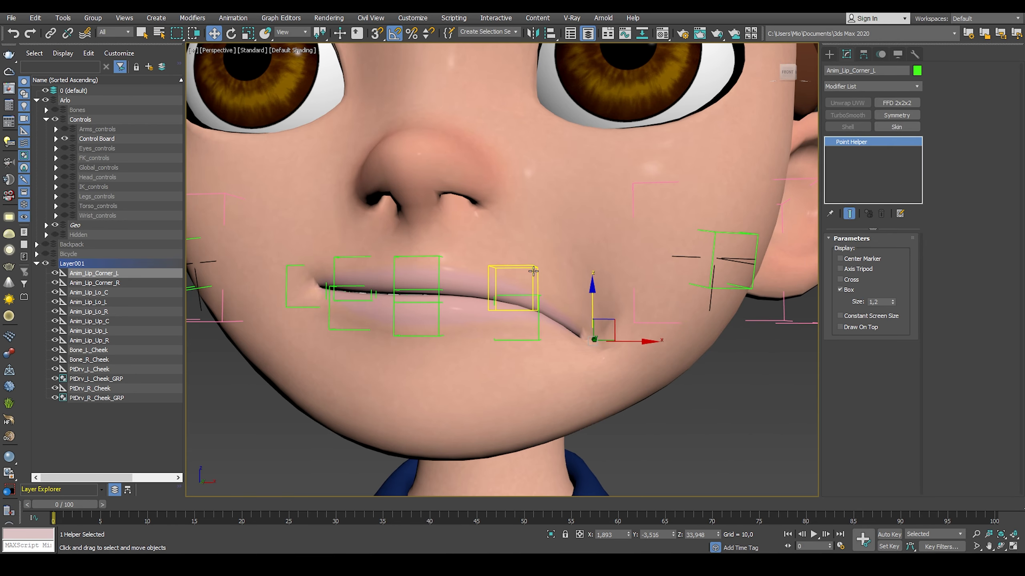
left_click_drag(534, 267, 519, 217)
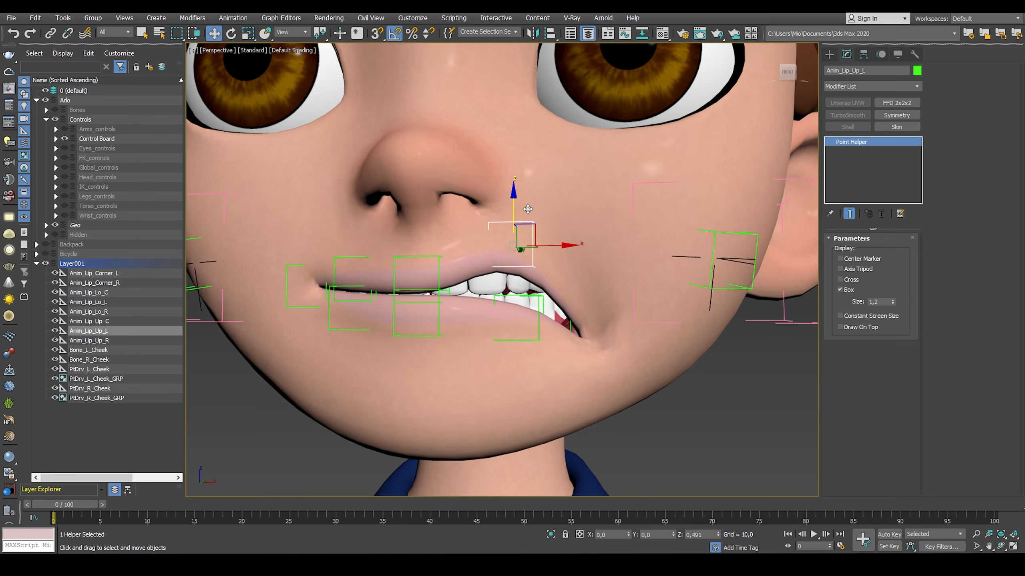
scroll(531, 211, "down", 5)
scroll(575, 233, "up", 3)
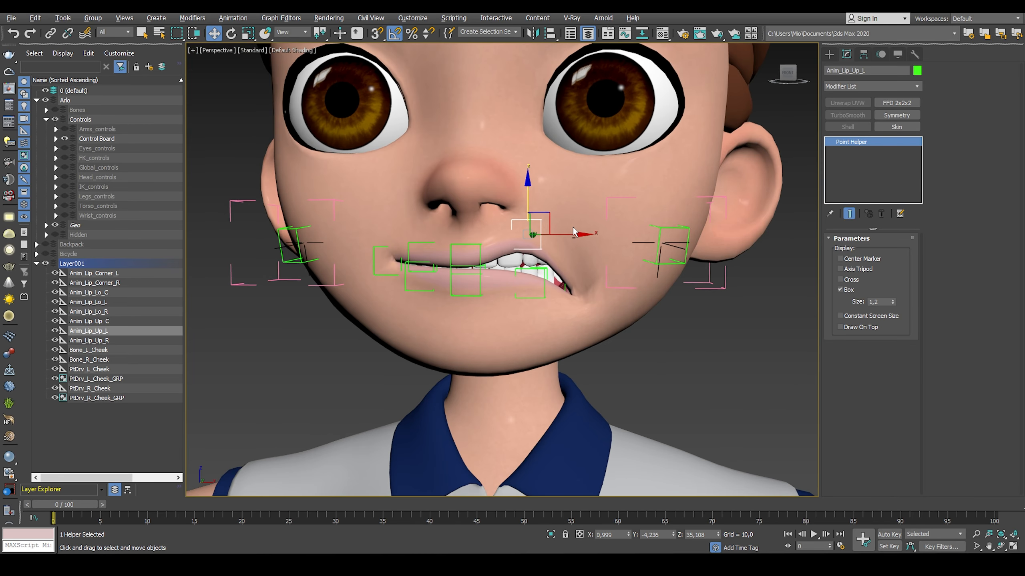
left_click(543, 269)
left_click_drag(529, 272, 534, 234)
mouse_move(573, 241)
middle_mouse_down("alt")
mouse_move(619, 228)
mouse_move(570, 253)
middle_mouse_up("alt")
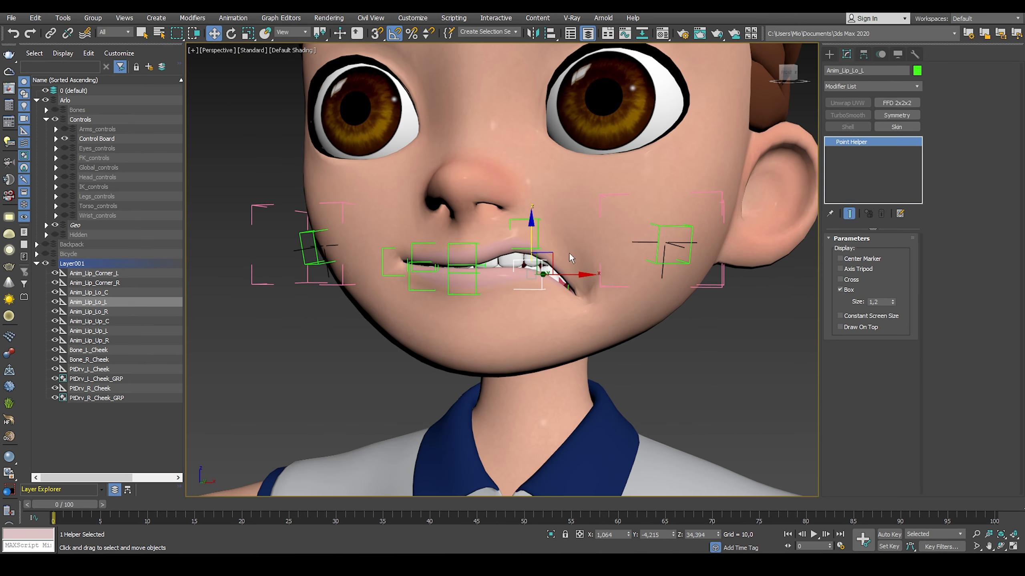
- Reset the Anim_Lip_Corner_L, Anim_Lip_Lo_L and Anim_Lip_Up_L controls with Transform To Zero
left_click(592, 285, "ctrl")
right_click(549, 238)
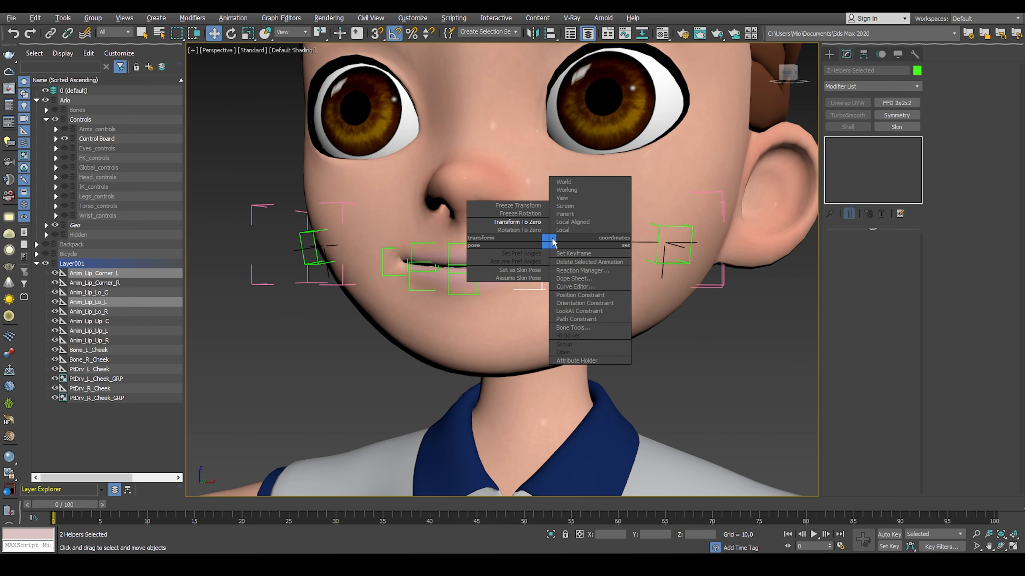
middle_click_drag(572, 226, 453, 286)
left_click(498, 223)
right_click(502, 218, "alt")
left_click(495, 202)
middle_click_drag(453, 287, 489, 283, "alt")
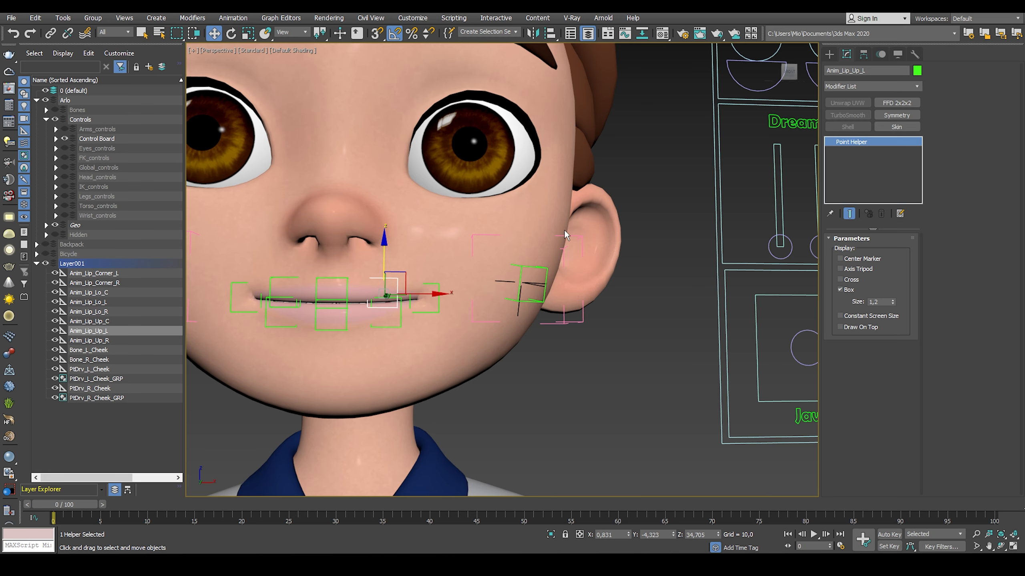
- Test the mouth opening by moving the Anim_Jaw control down in its frame, and reset it with Transform To Zero
middle_click_drag(584, 324, 588, 337)
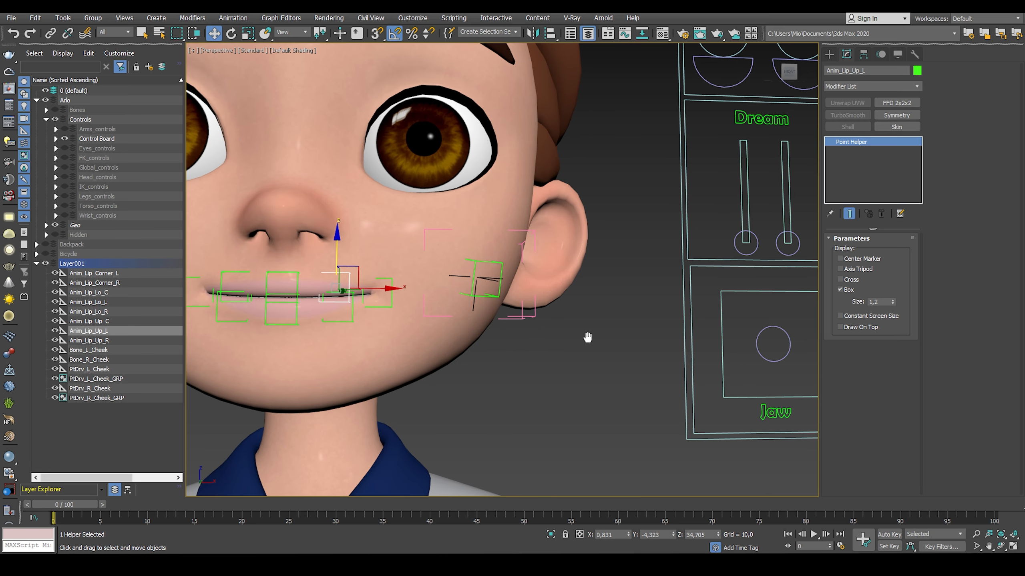
left_click(763, 332)
scroll(725, 317, "down", 3)
middle_click_drag(726, 317, 688, 314)
left_click_drag(715, 294, 714, 354)
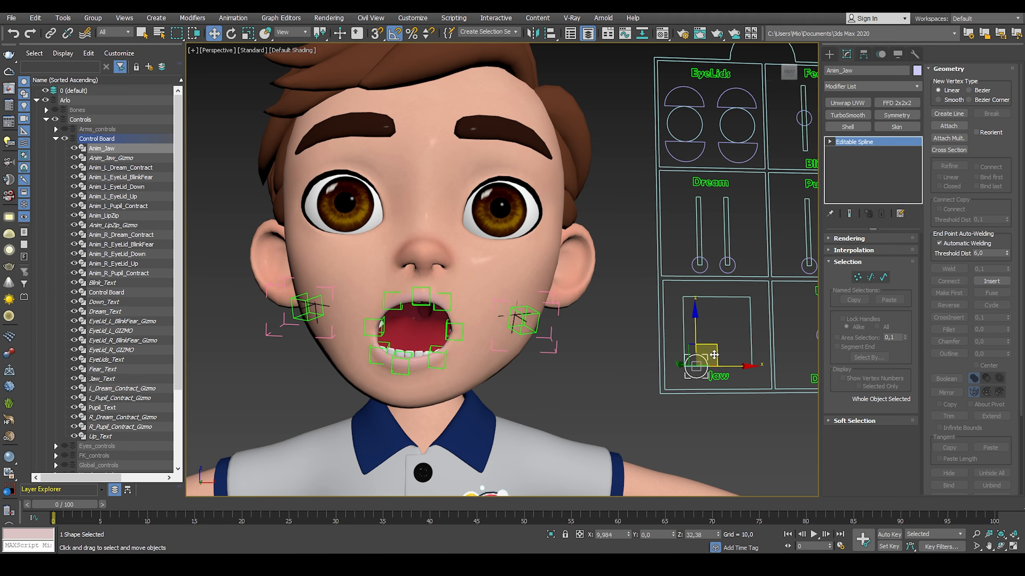
right_click(684, 308, "alt")
left_click(669, 297)
scroll(513, 277, "down", 7)
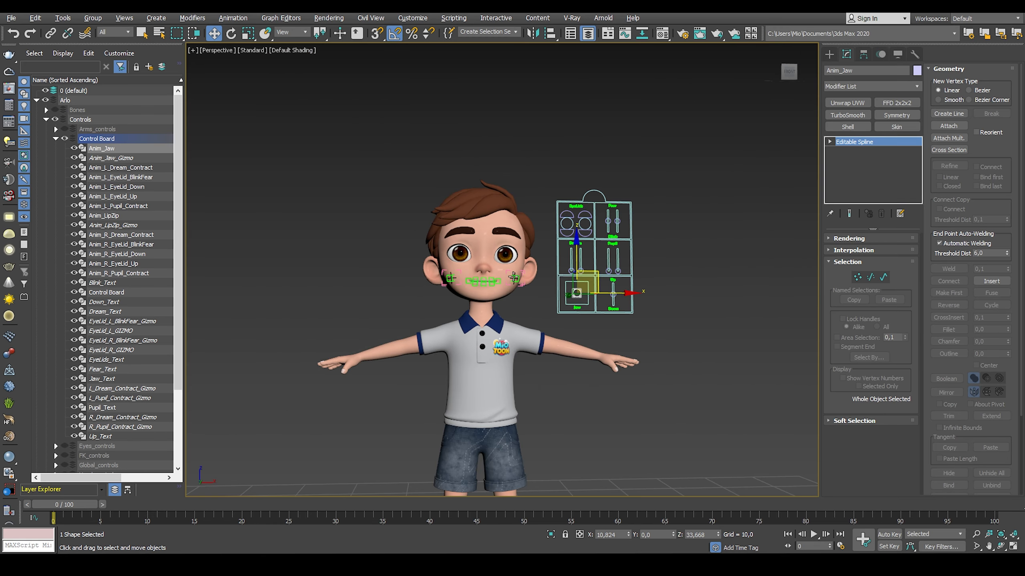
middle_click_drag(513, 277, 501, 224)
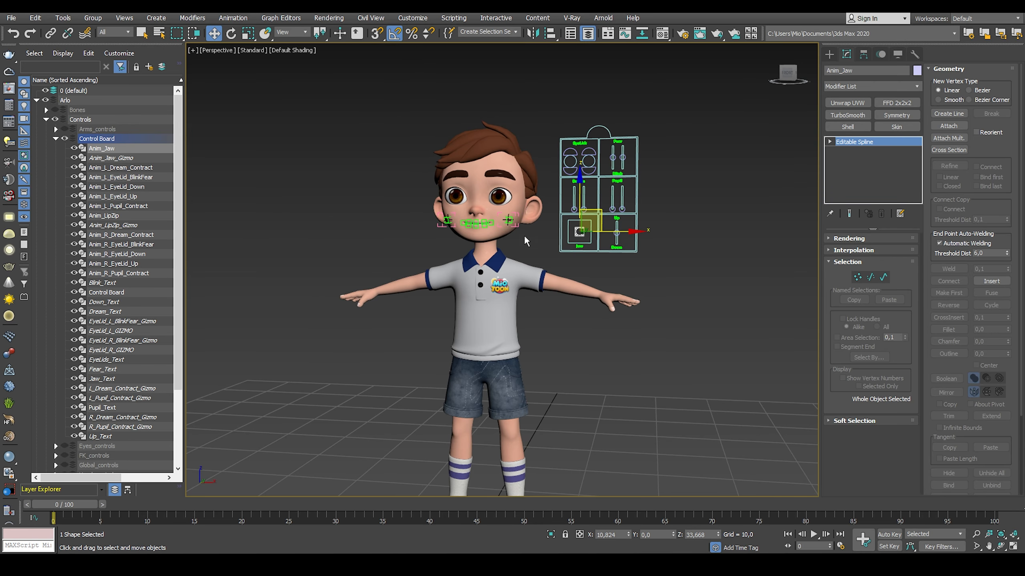
left_click(557, 255)
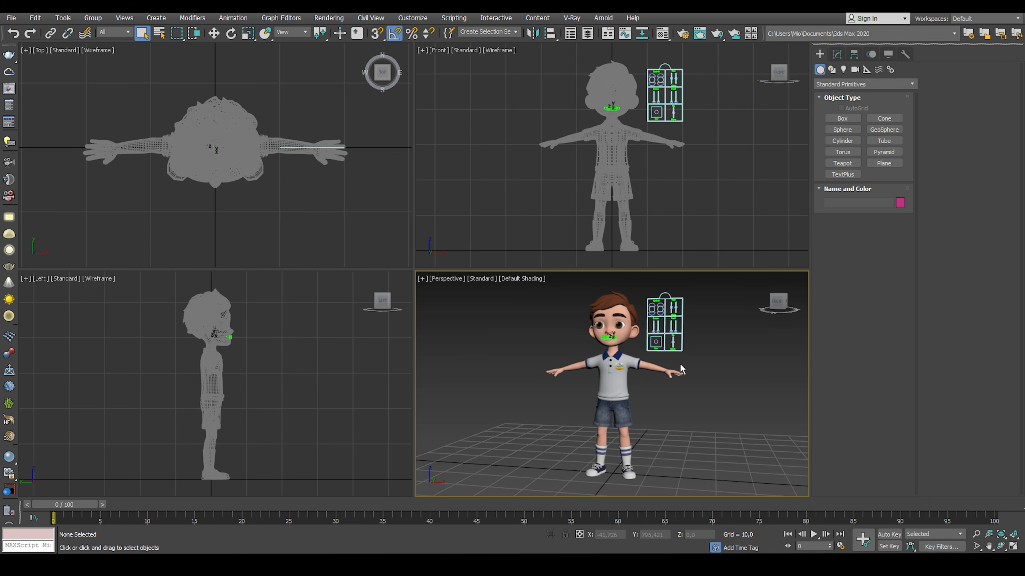
- Maximize the Perspective view and hide the whole Arlo layer
key("alt+w")
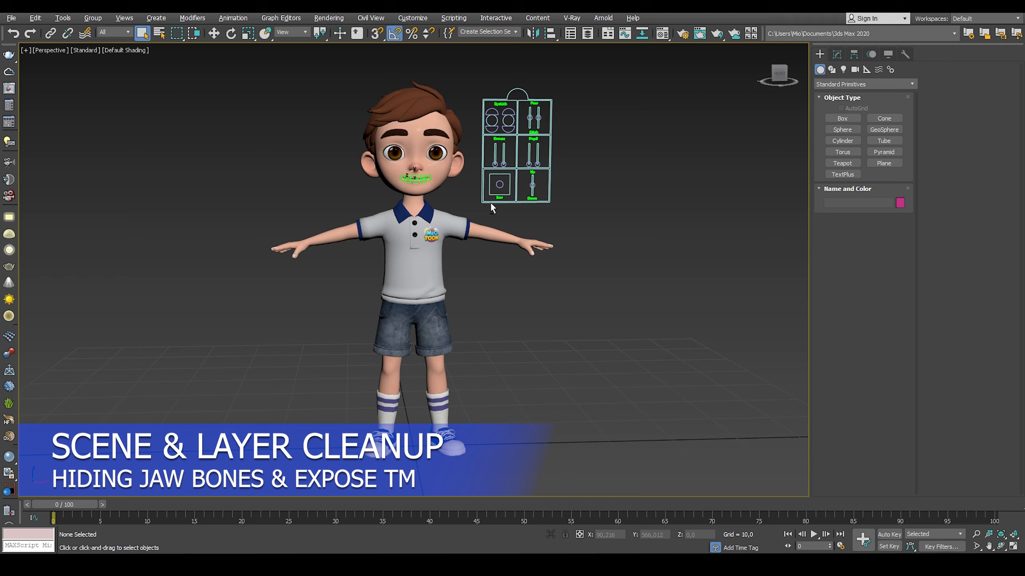
scroll(418, 118, "up", 6)
middle_click_drag(419, 118, 423, 148)
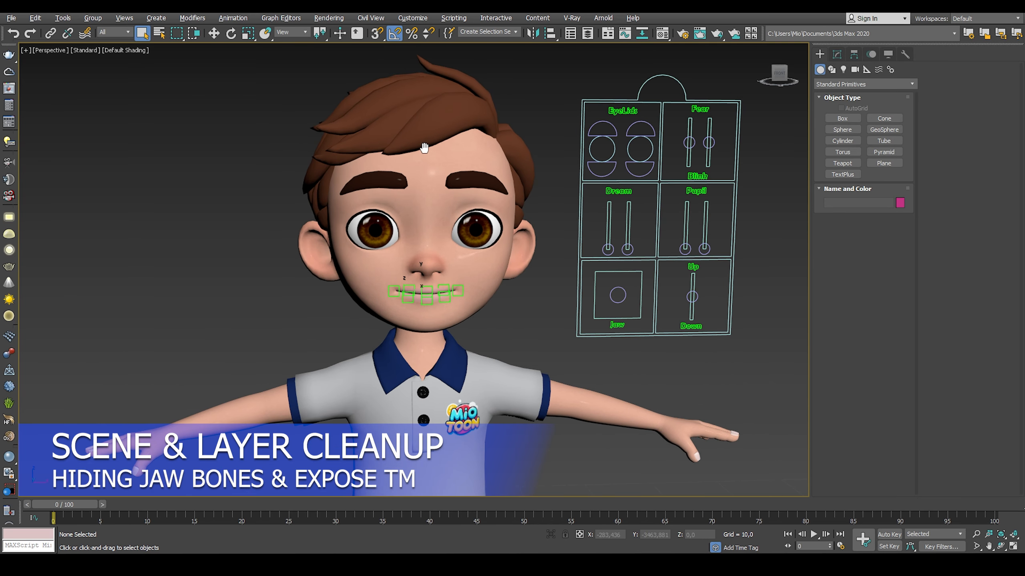
left_click(588, 35)
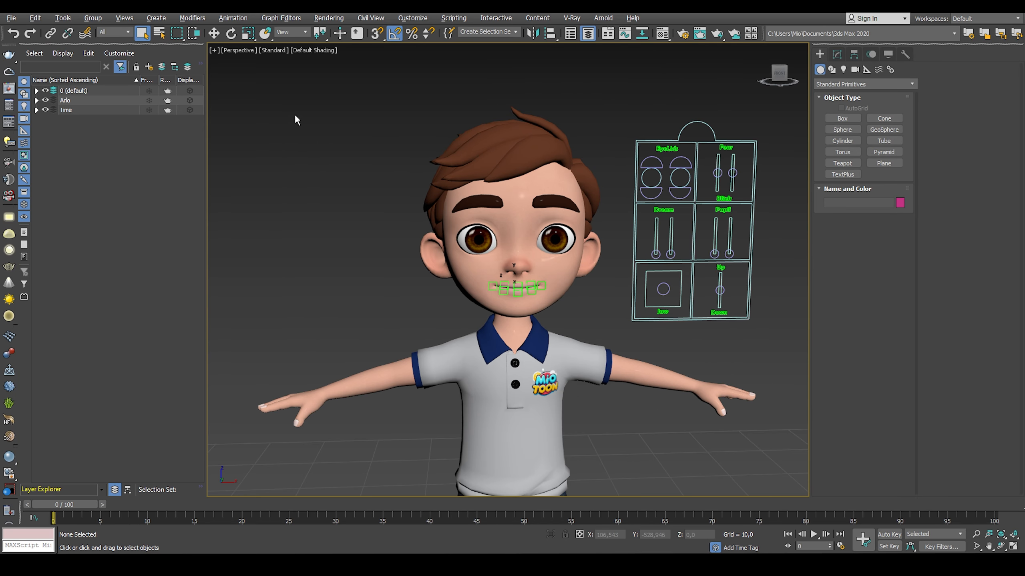
left_click(46, 101)
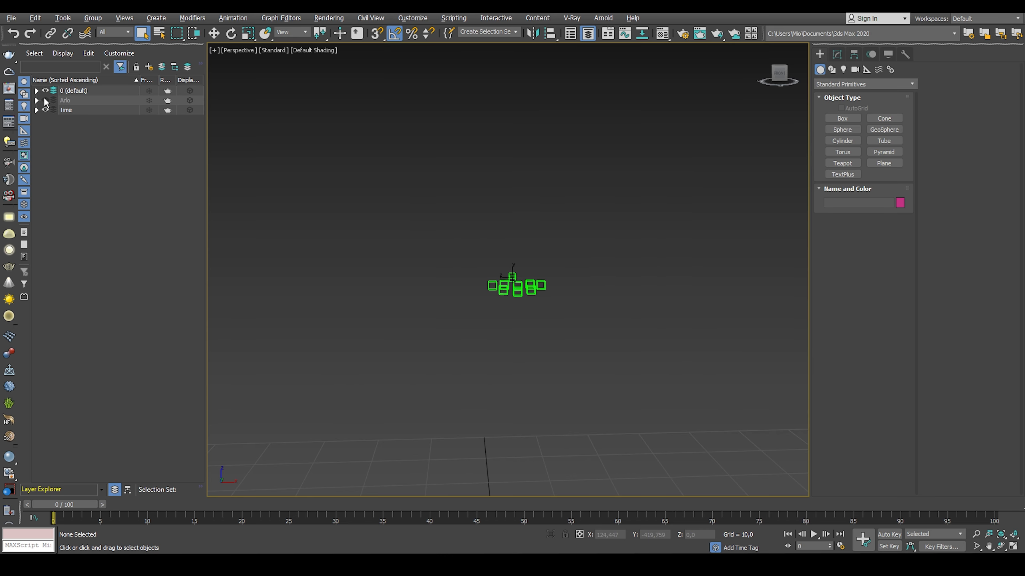
- Move the Expose_Jaw and PtDrv_Bone_Jaw helpers from the default layer into Arlo's Head_hidden layer
middle_click_drag(451, 207, 516, 212, "alt")
scroll(557, 270, "up", 6)
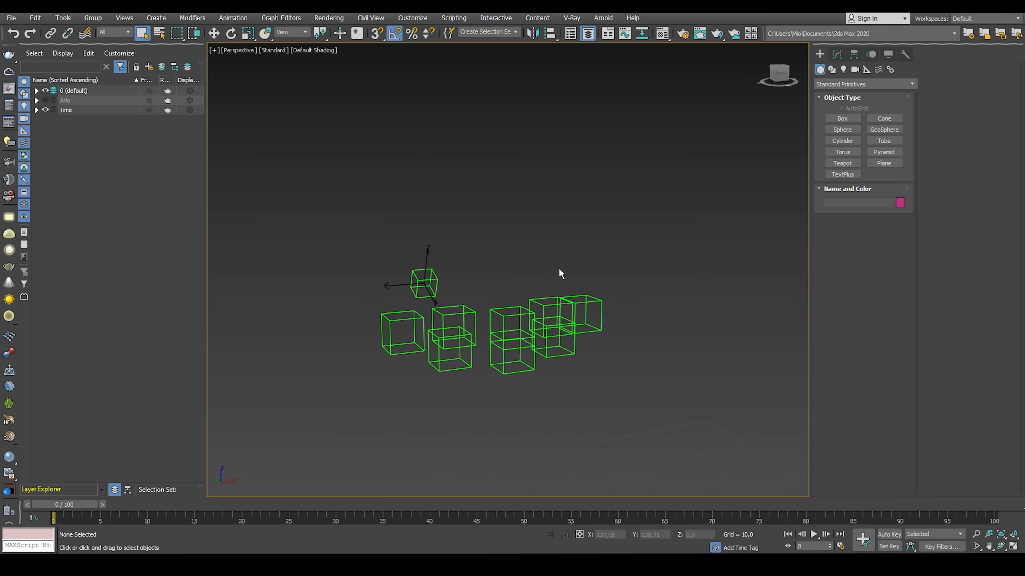
mouse_move(559, 270)
middle_mouse_down("alt")
mouse_move(569, 276)
mouse_move(561, 278)
middle_mouse_up("alt")
left_click_drag(341, 223, 484, 313)
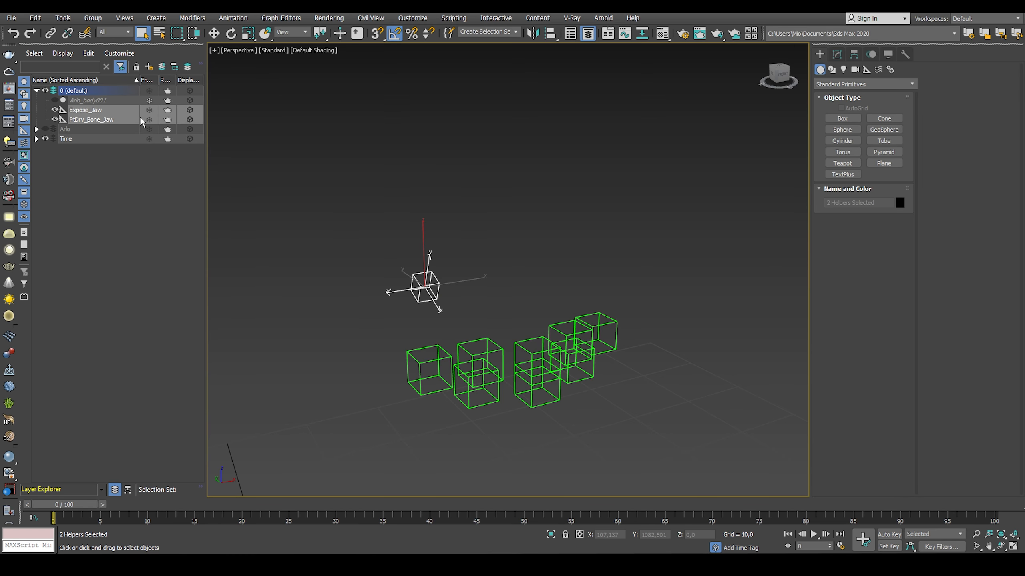
left_click(37, 129)
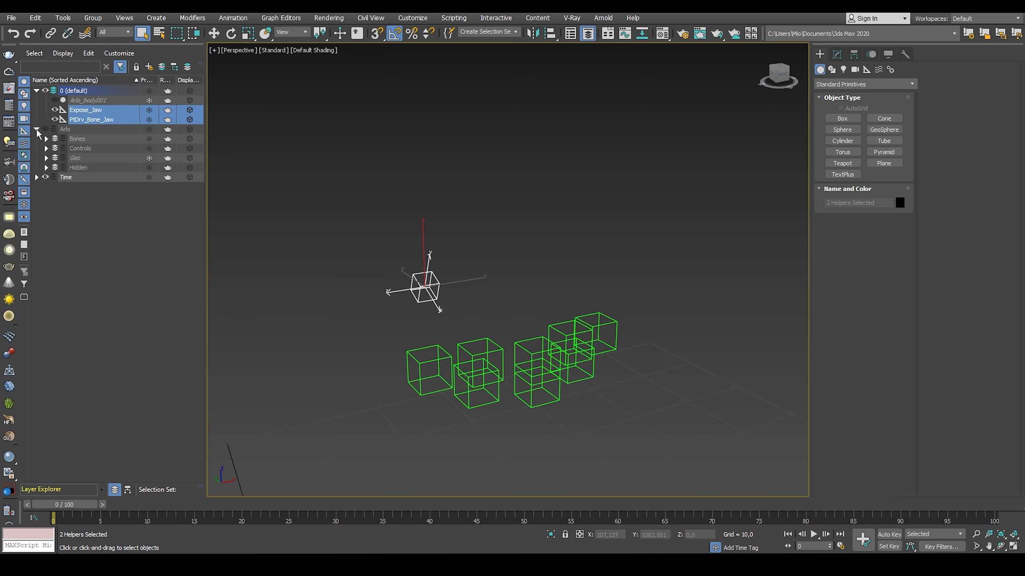
left_click(46, 168)
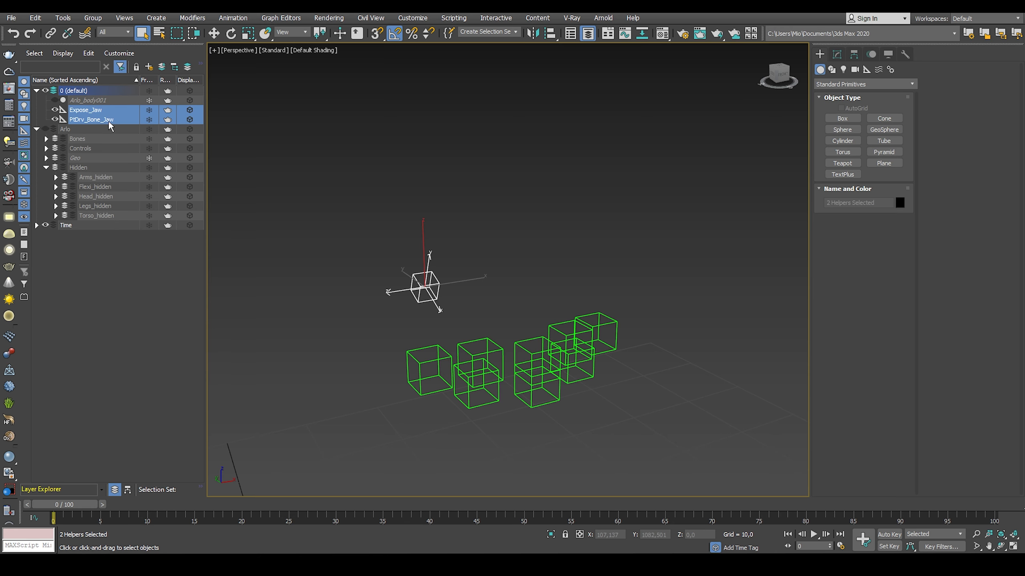
left_click_drag(109, 121, 115, 200)
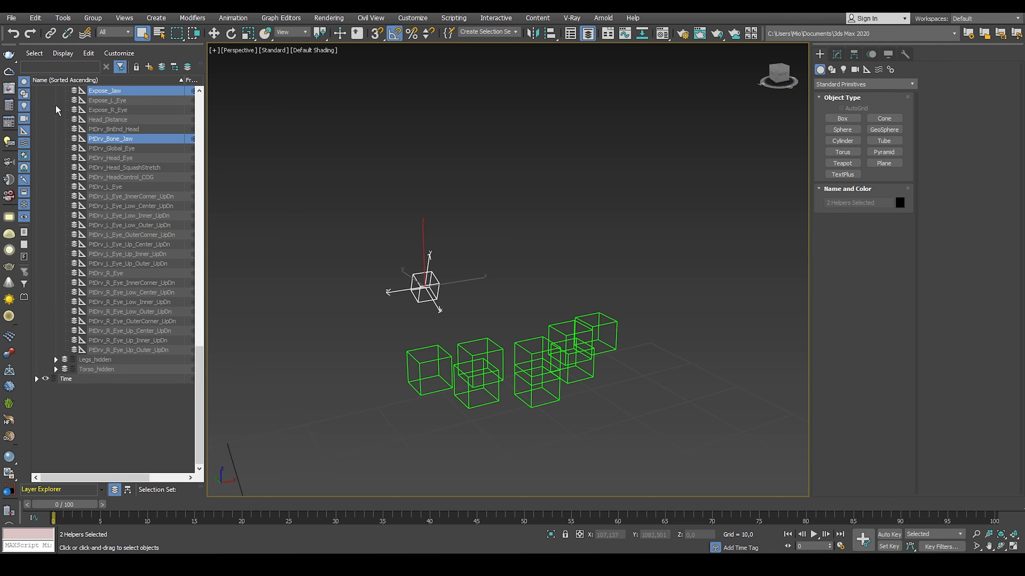
left_click(260, 137)
left_click(37, 100)
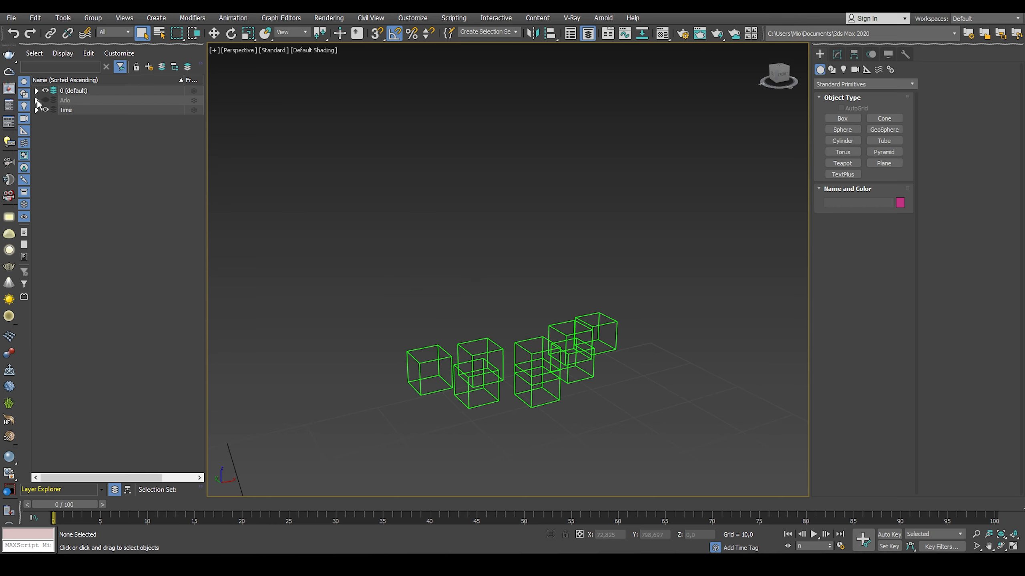
- Group the Anim_Lip_Up_L helper under the name Anim_Lip_Up_L_GRP
left_click(550, 343)
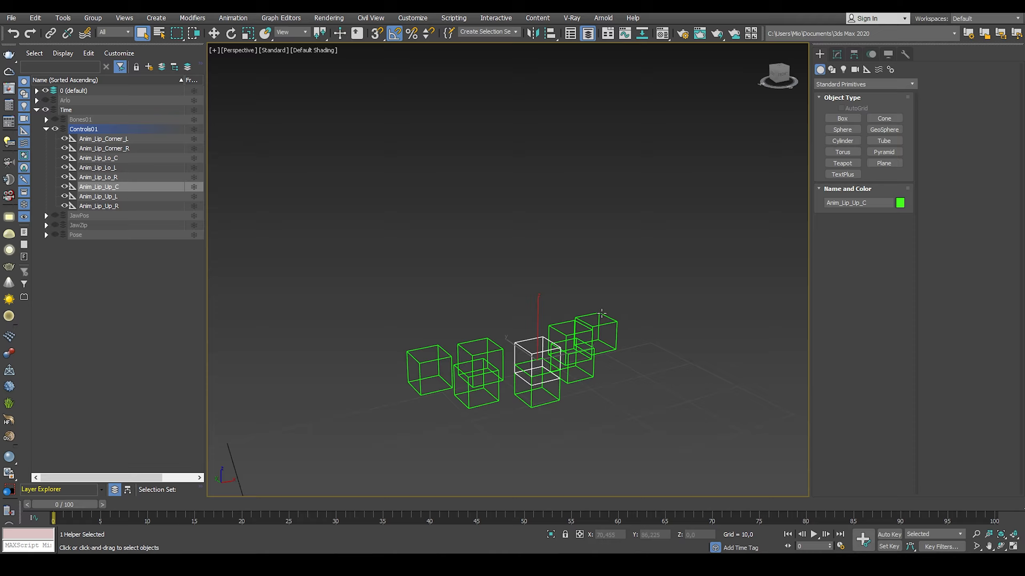
middle_click_drag(601, 313, 582, 305, "alt")
left_click(582, 307)
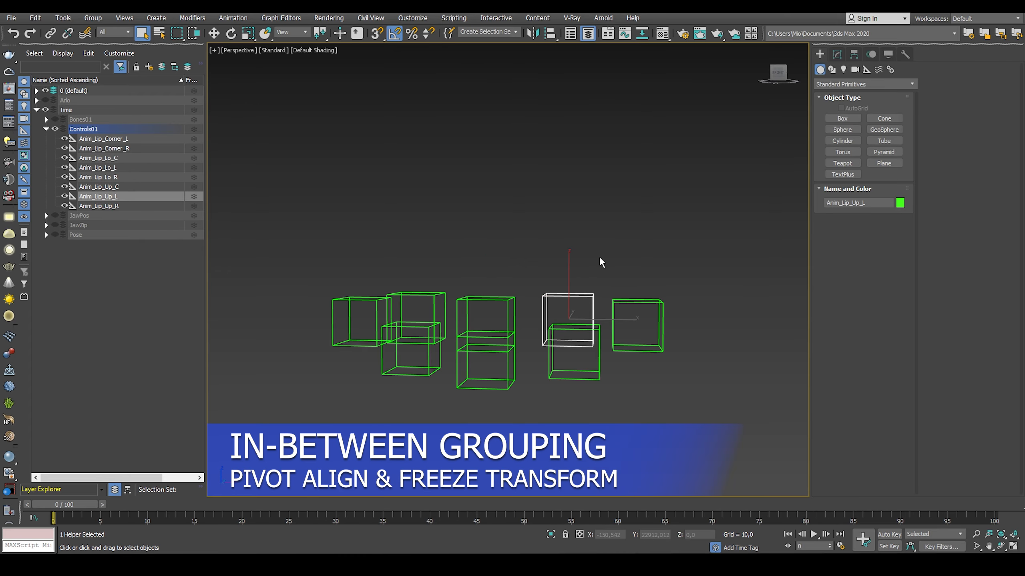
middle_click_drag(598, 256, 747, 170, "alt")
left_click(837, 54)
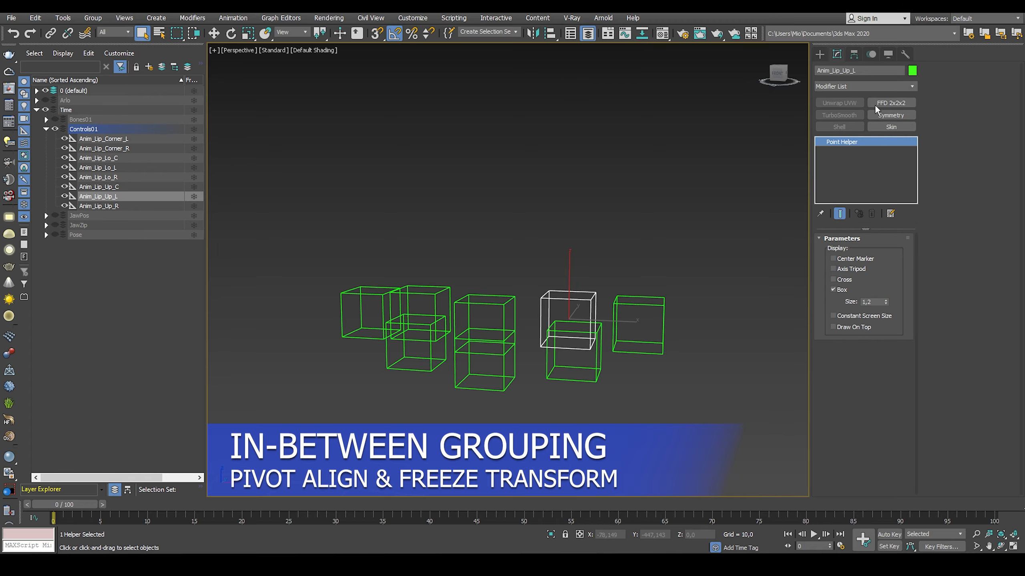
middle_click_drag(676, 240, 617, 284, "alt")
right_click(616, 284)
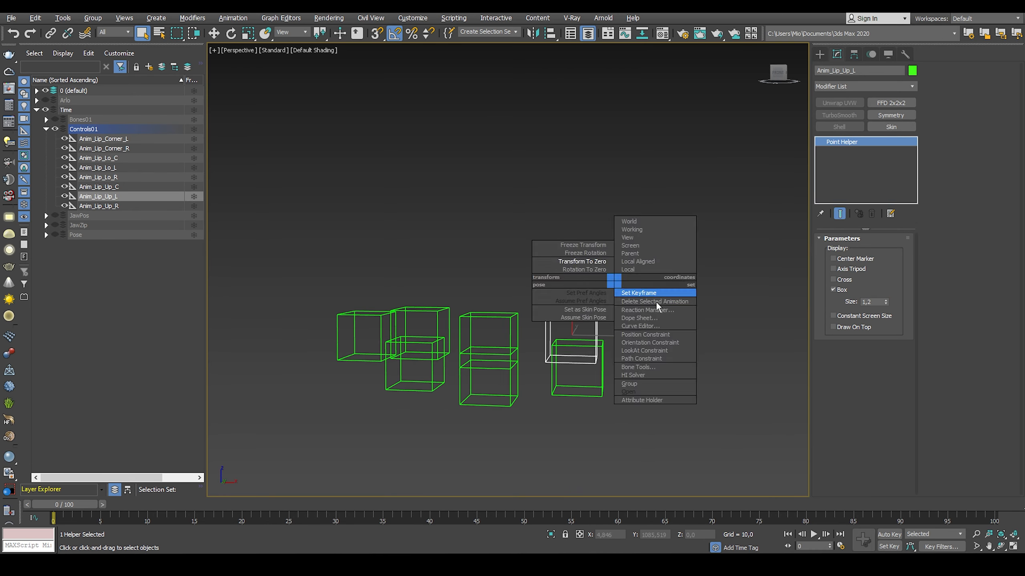
left_click(645, 382)
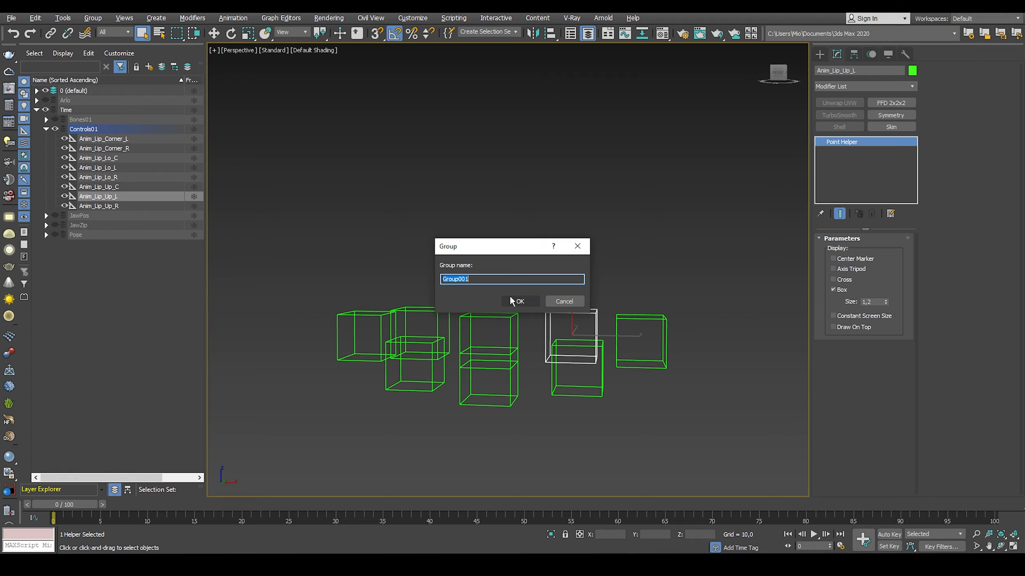
type("Anim_Lip_Up_L")
left_click(520, 301)
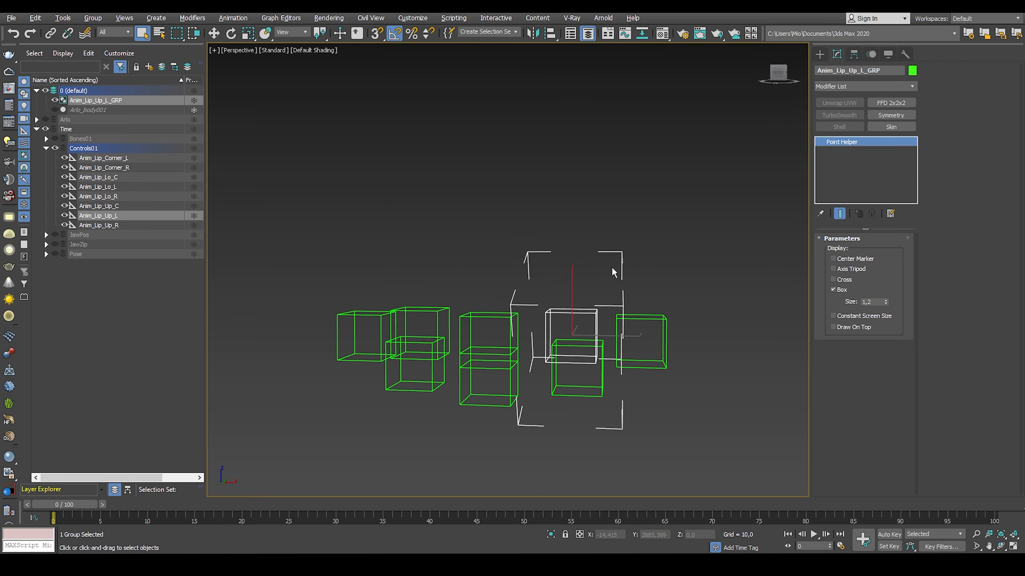
- Open the Anim_Lip_Up_L_GRP group and select its group head
right_click(569, 218)
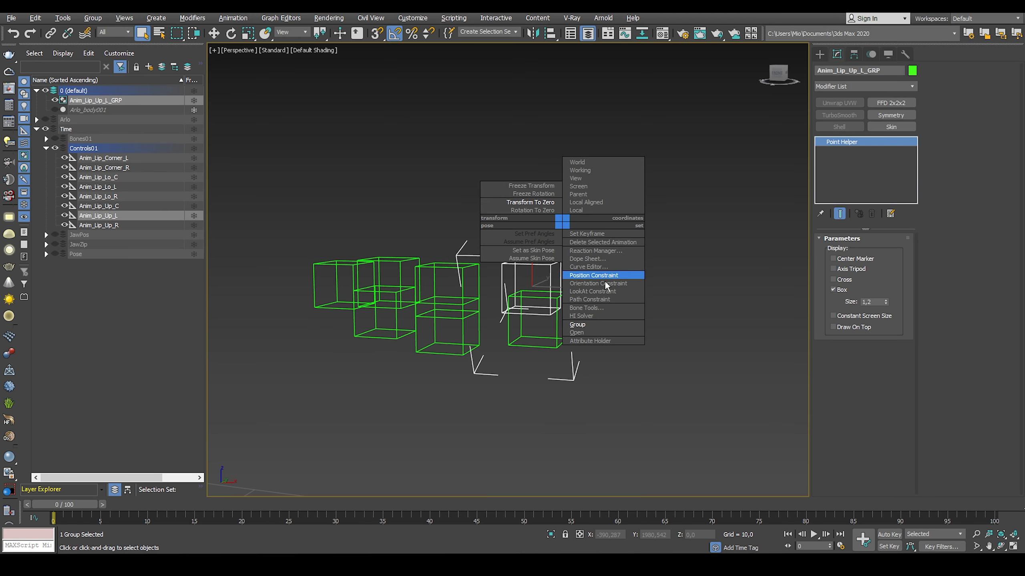
left_click(587, 328)
middle_click_drag(563, 238, 221, 165, "alt")
left_click(613, 251)
middle_click_drag(659, 235, 672, 233, "alt")
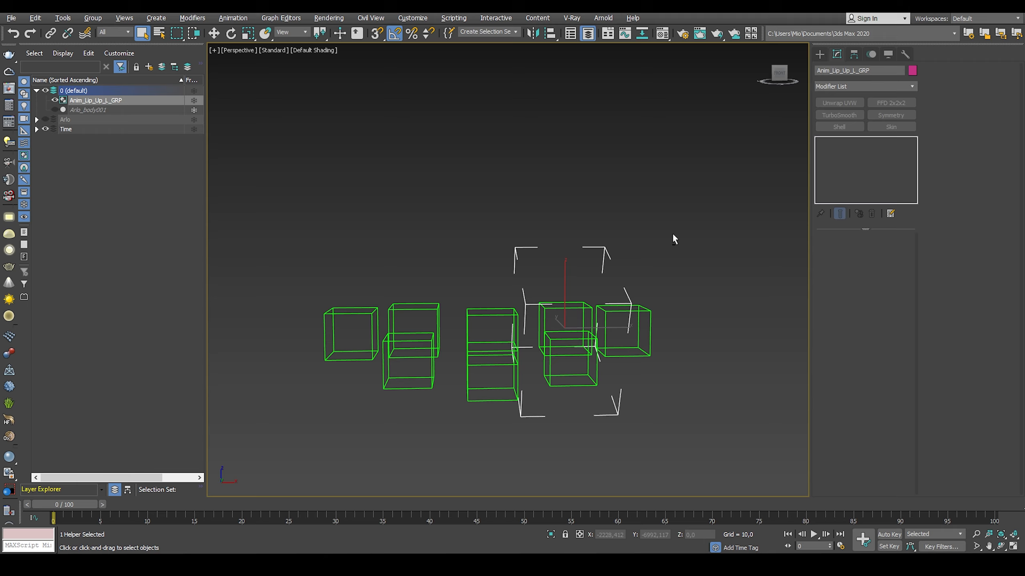
- Align the pivot of Anim_Lip_Up_L_GRP to the Anim_Lip_Up_L helper's pivot point in position and orientation on all axes
scroll(665, 258, "up", 3)
middle_click_drag(652, 301, 606, 265)
left_click(855, 54)
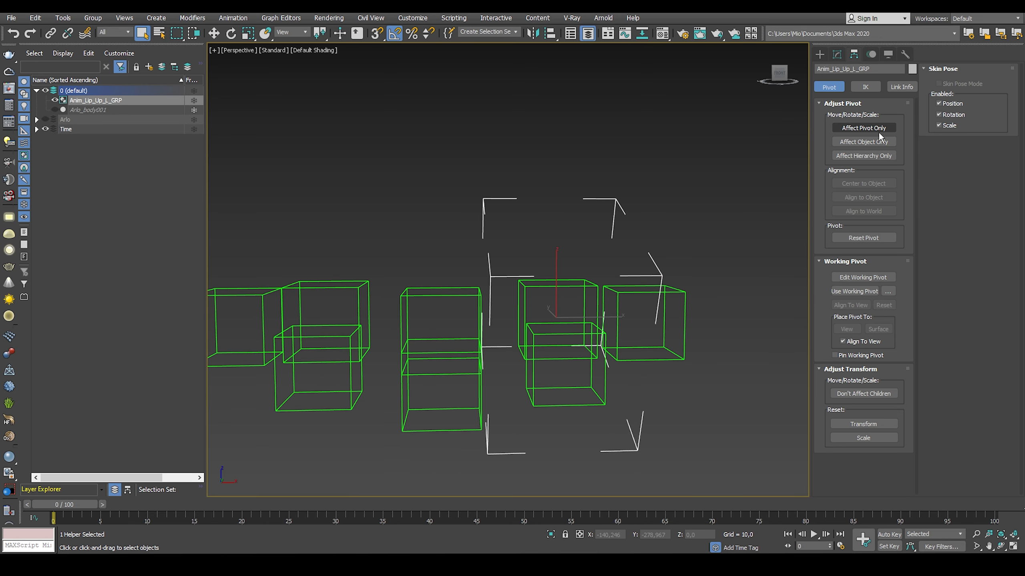
left_click(882, 129)
key("alt+a")
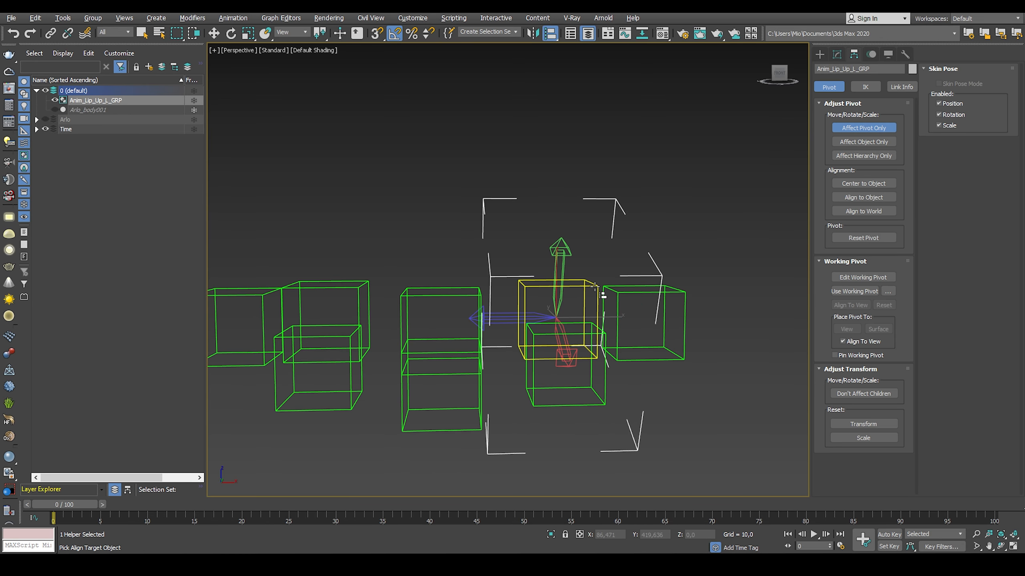
left_click(599, 287)
left_click(472, 314)
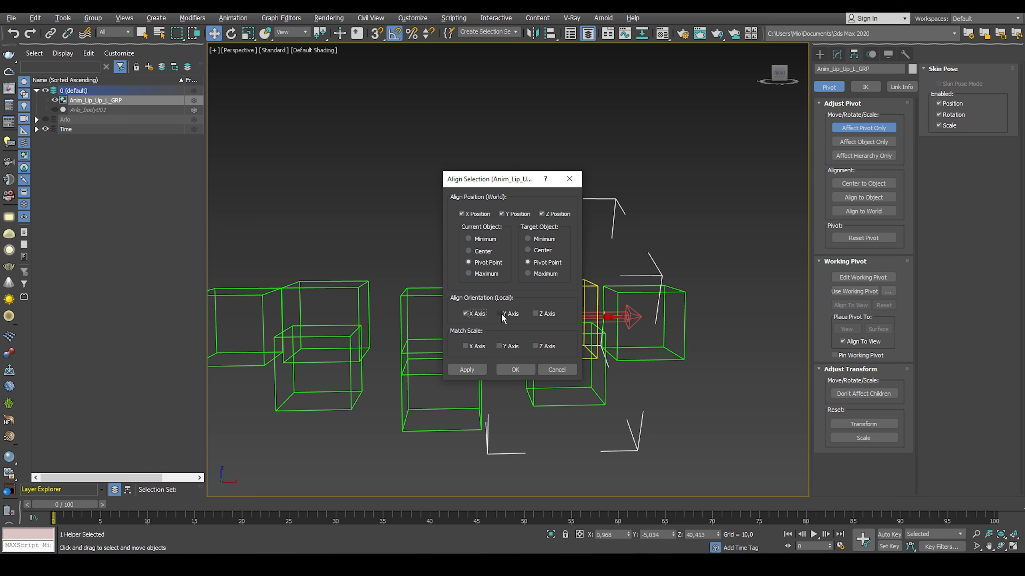
left_click(504, 314)
left_click(517, 369)
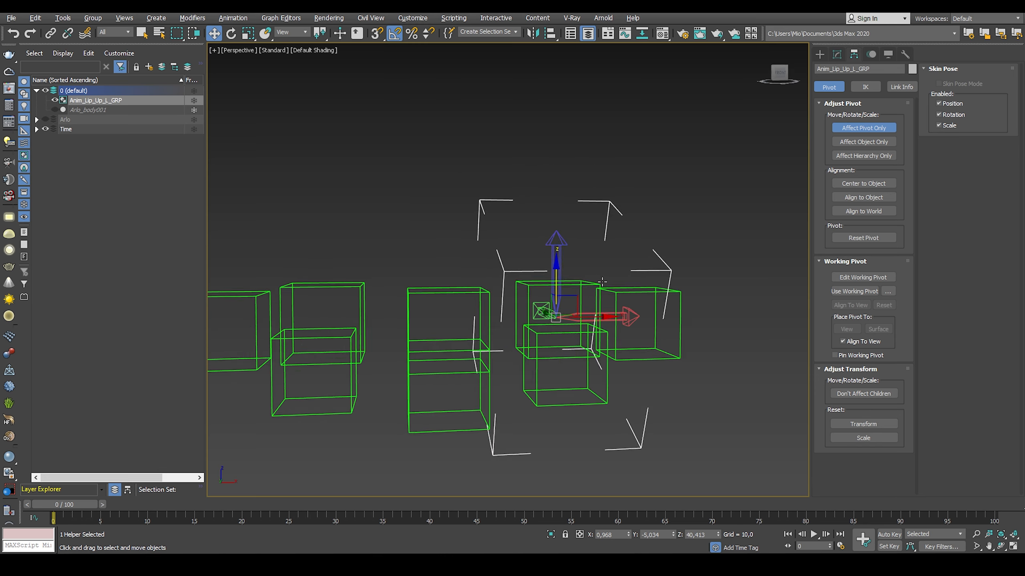
left_click(837, 54)
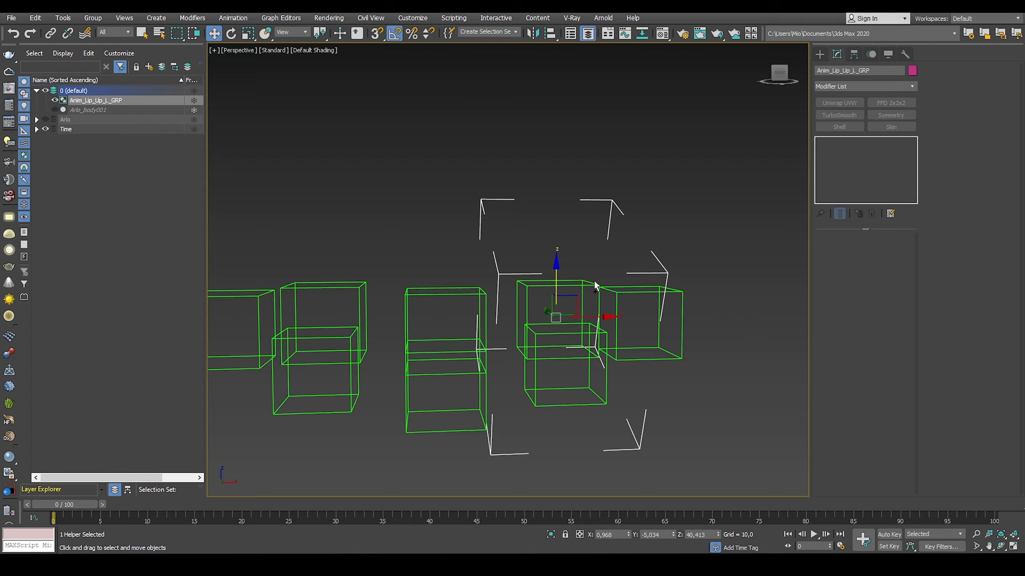
- Apply Freeze Transform to the Anim_Lip_Up_L_GRP group head and the Anim_Lip_Up_L helper together
left_click(594, 284, "ctrl")
right_click(587, 250, "alt")
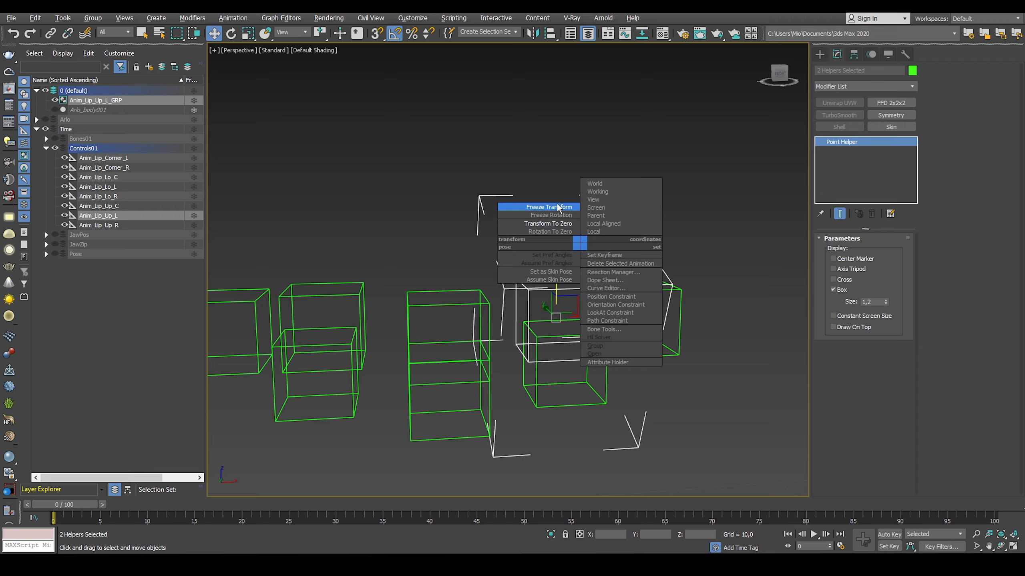
left_click(541, 208)
left_click(563, 345)
- Group the Anim_Lip_Lo_L helper under the name Anim_Lip_Lo_L_GRP and open the group
middle_click_drag(614, 324, 599, 254)
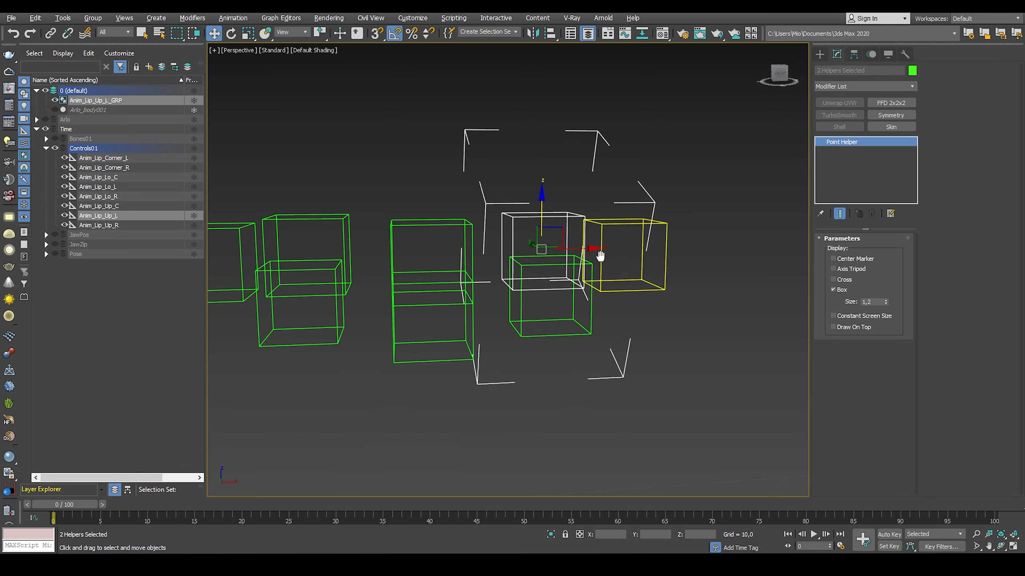
left_click(591, 331)
middle_click_drag(601, 319, 595, 346)
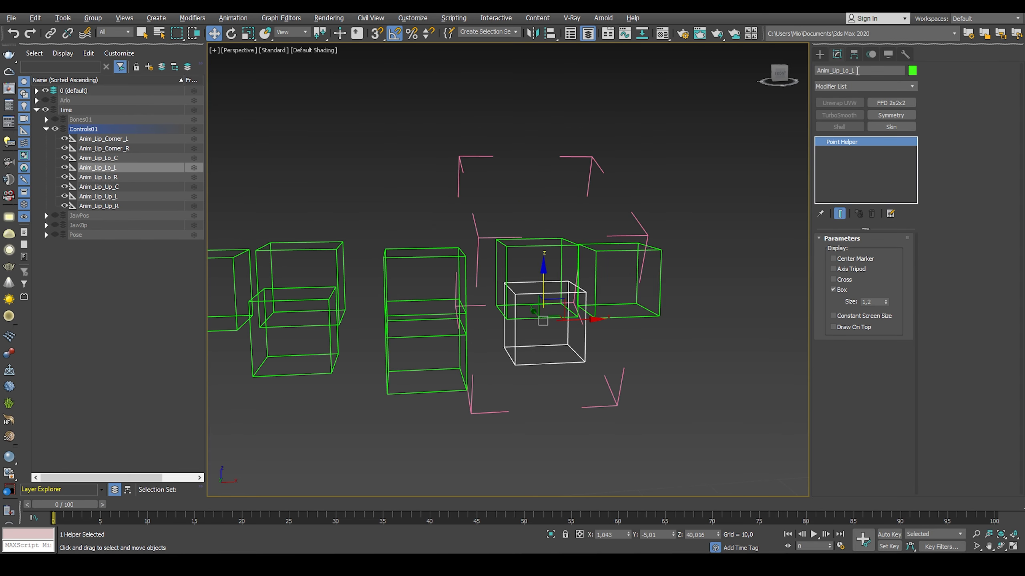
right_click(583, 307)
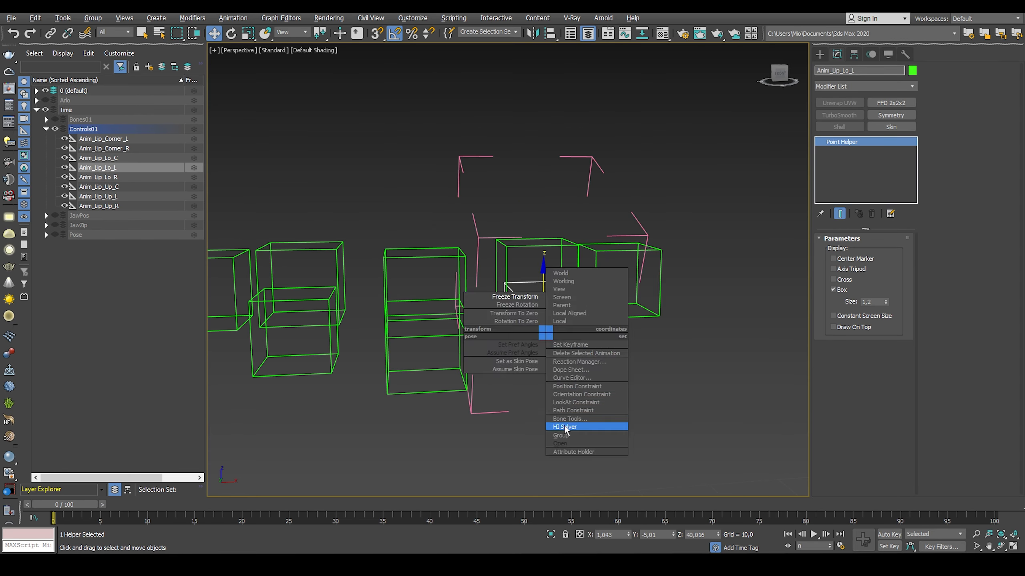
left_click(581, 430)
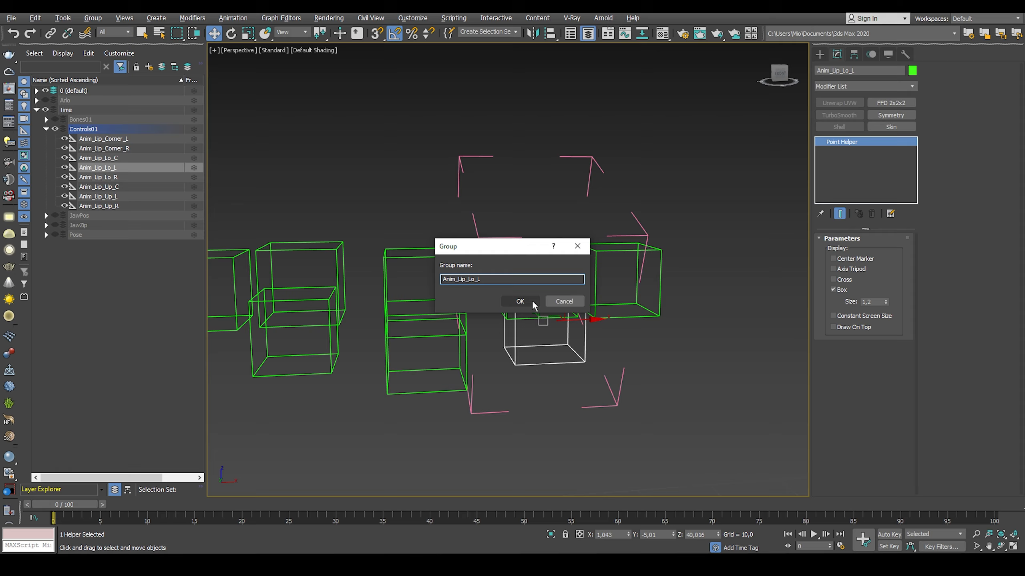
type("_GRP")
left_click(533, 306)
middle_click_drag(553, 273, 549, 231)
right_click(569, 341)
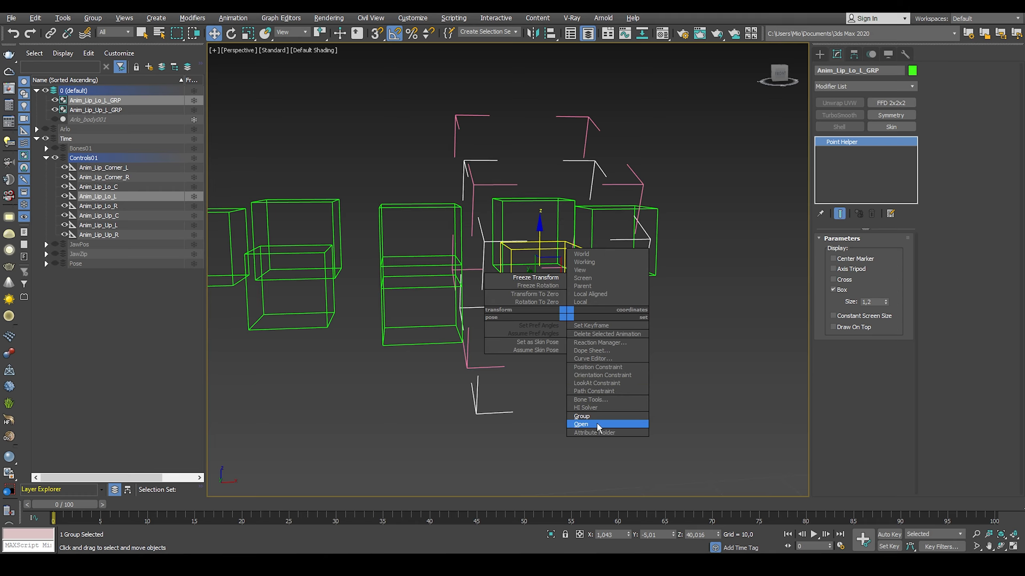
left_click(600, 428)
- Align the pivot of Anim_Lip_Lo_L_GRP to the Anim_Lip_Lo_L helper's pivot point in position and orientation on all axes
left_click(854, 54)
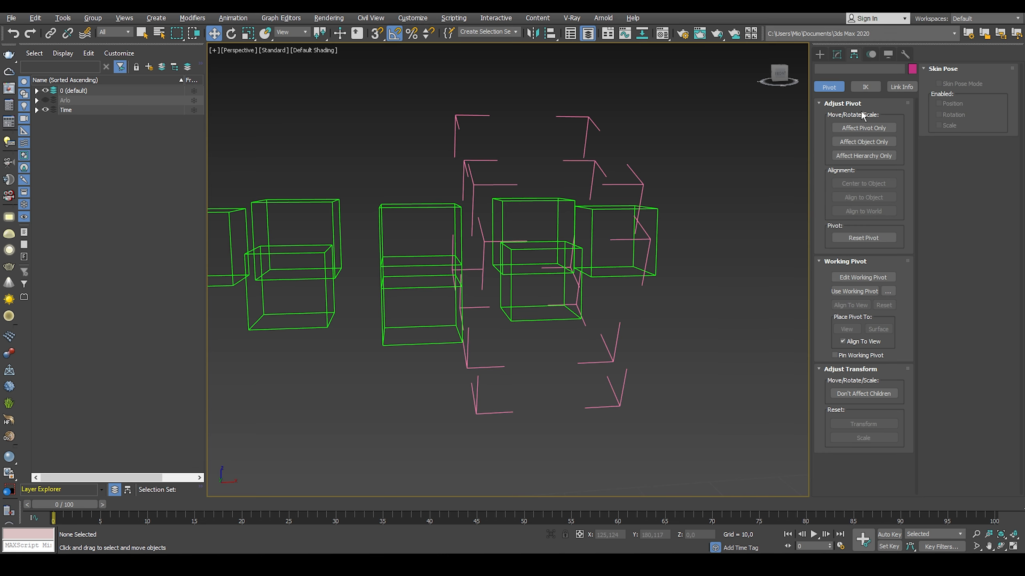
left_click_drag(609, 420, 597, 403)
key("alt+a")
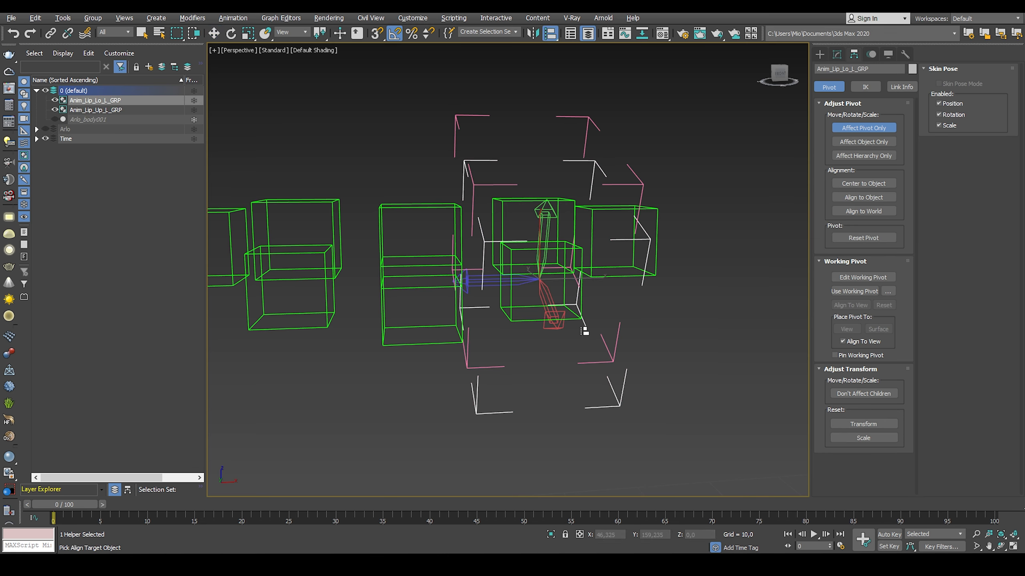
left_click(571, 322)
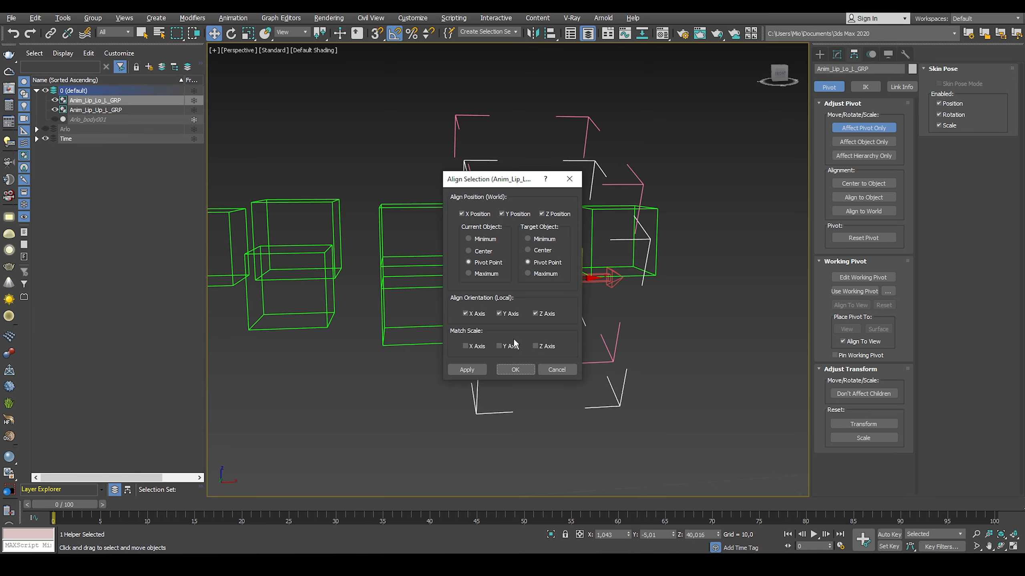
left_click(515, 369)
left_click(837, 54)
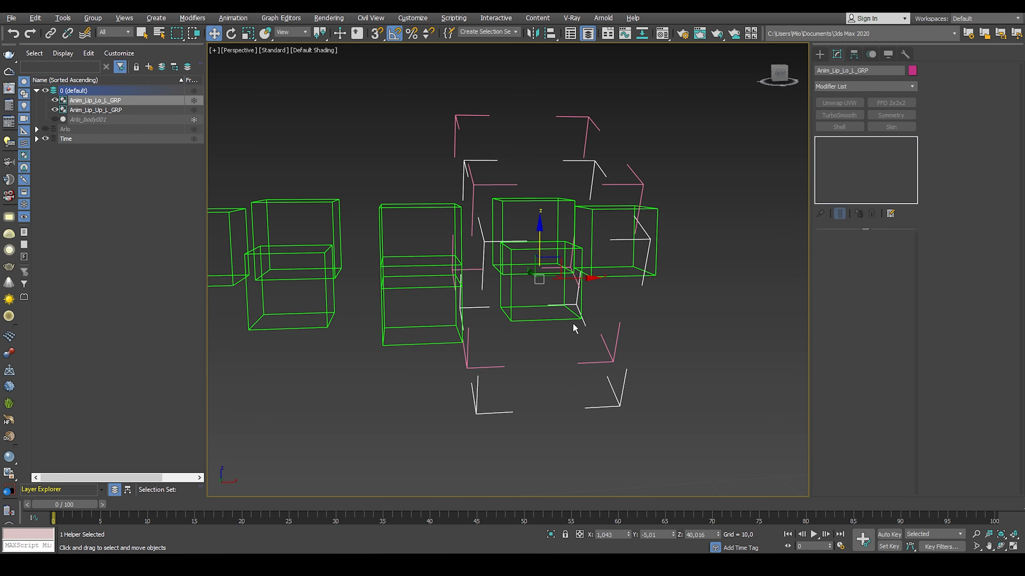
- Apply Freeze Transform to the Anim_Lip_Lo_L_GRP group head and the Anim_Lip_Lo_L helper together
left_click(561, 320, "ctrl")
middle_click_drag(566, 295, 578, 298, "alt")
right_click(550, 315, "alt")
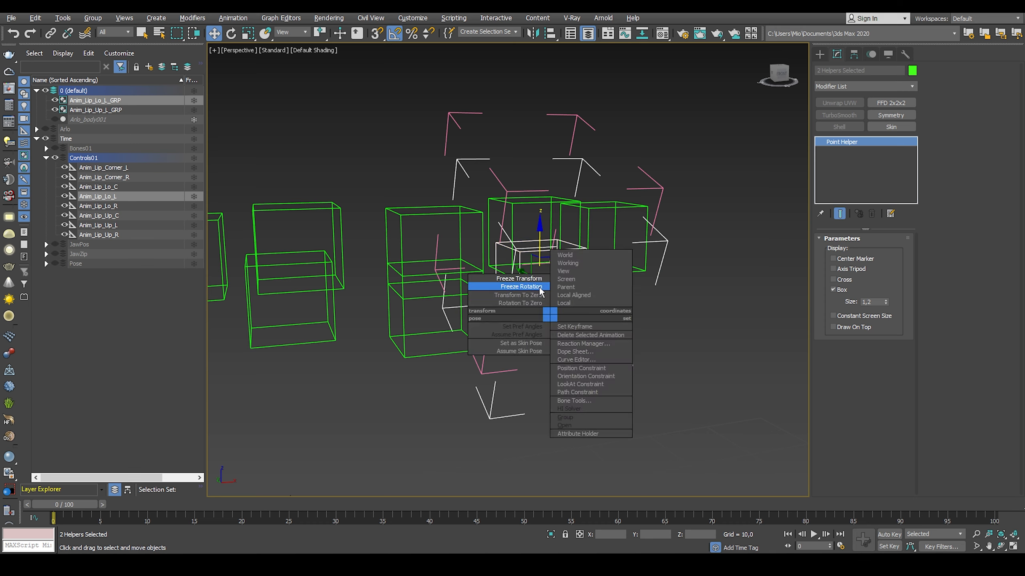
left_click(519, 278)
left_click(565, 348)
- Group the Anim_Lip_Up_R helper under the name Anim_Lip_Up_R_GRP and open the group
middle_click_drag(539, 264, 633, 271)
left_click(454, 229)
middle_click_drag(484, 215, 474, 206, "alt")
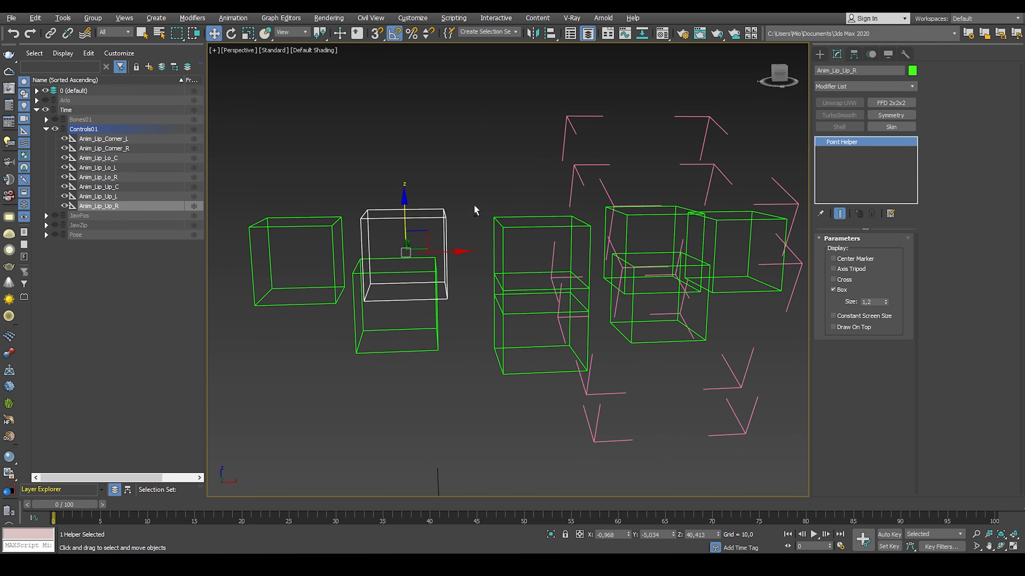
left_click_drag(865, 71, 745, 85)
right_click(444, 197)
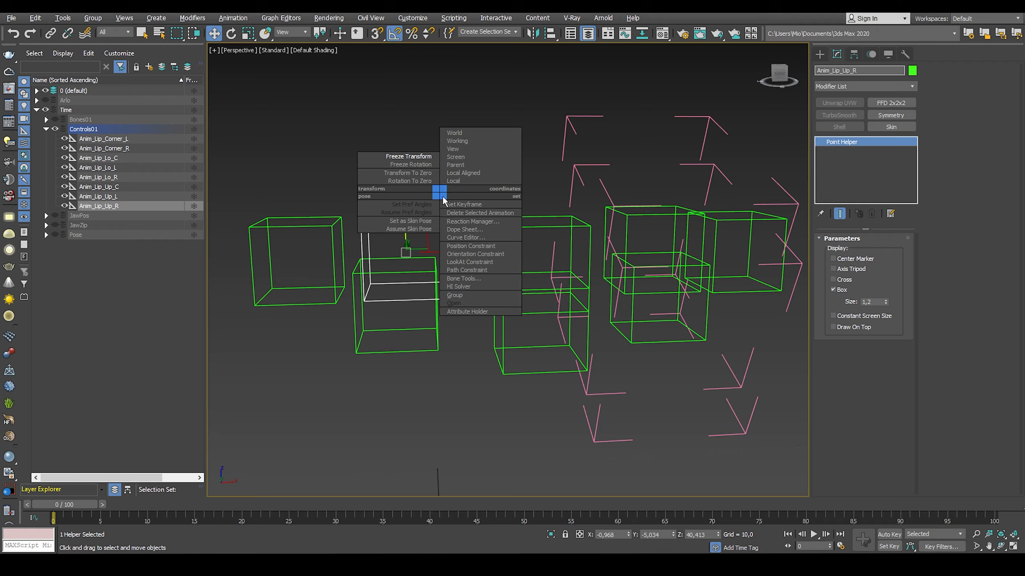
left_click(474, 297)
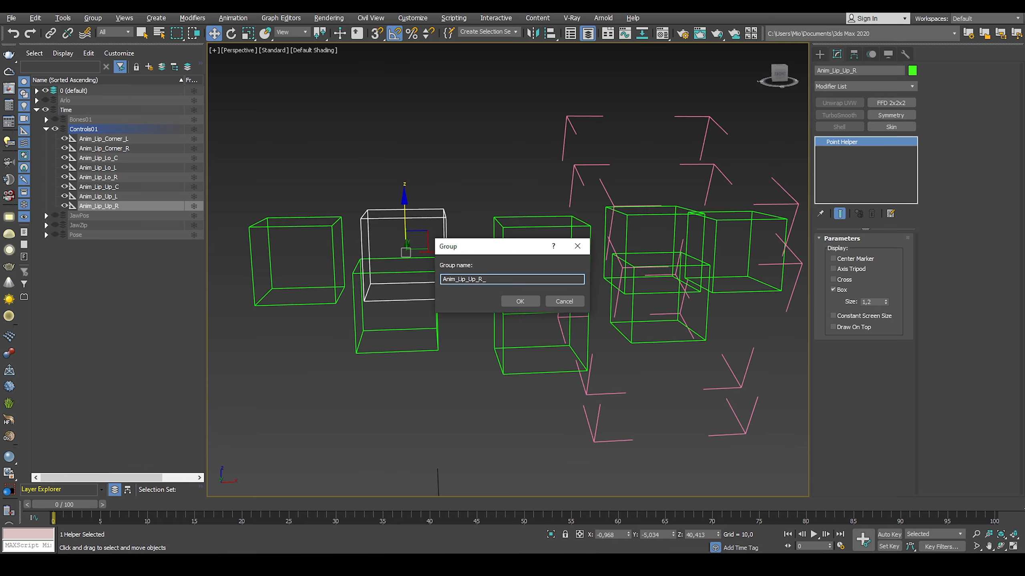
left_click(520, 301)
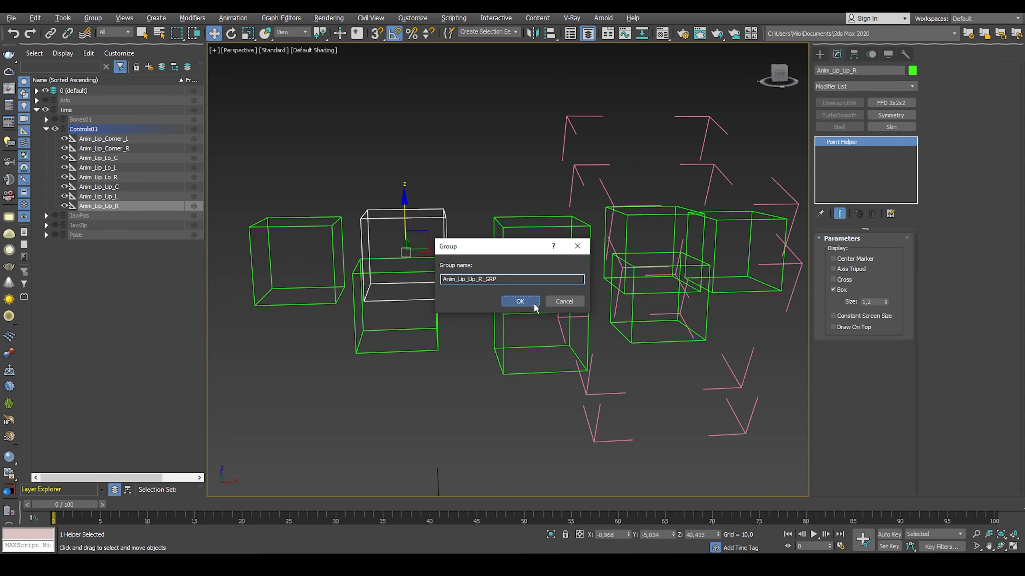
middle_click_drag(392, 237, 426, 277)
right_click(425, 277)
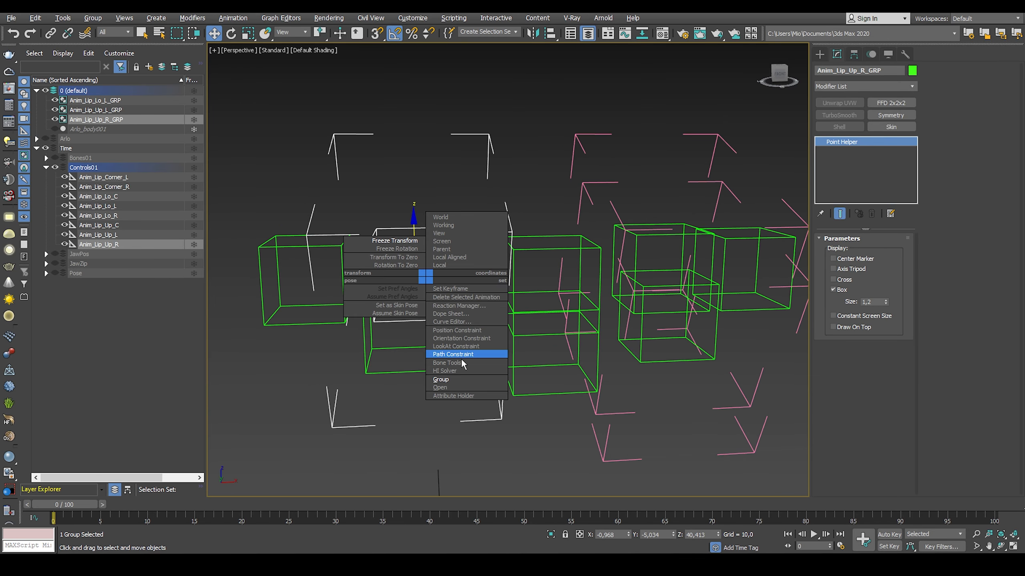
left_click(459, 387)
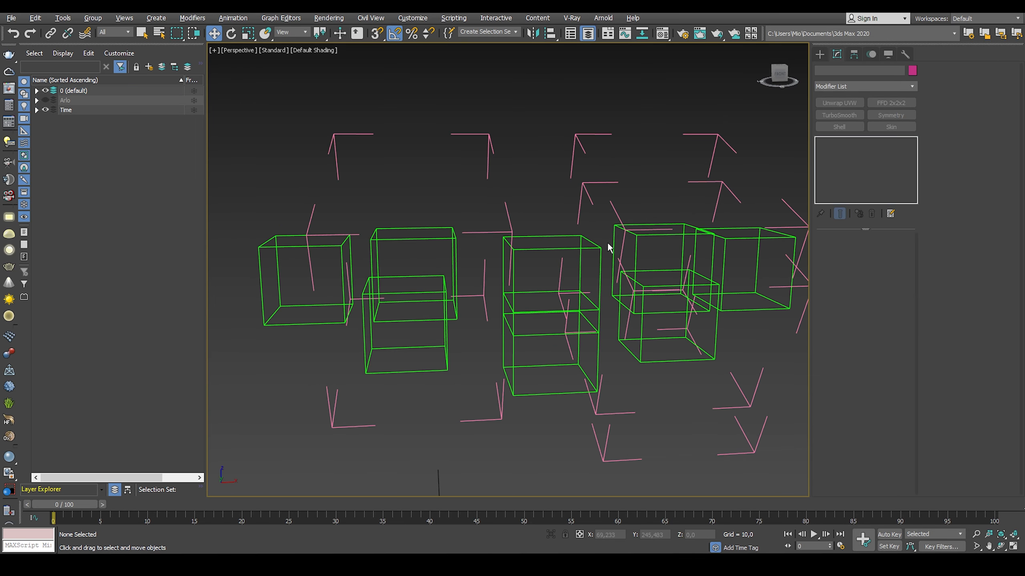
- Align the pivot of Anim_Lip_Up_R_GRP to the Anim_Lip_Up_R helper in position and orientation
left_click(489, 144)
left_click(854, 54)
left_click(864, 127)
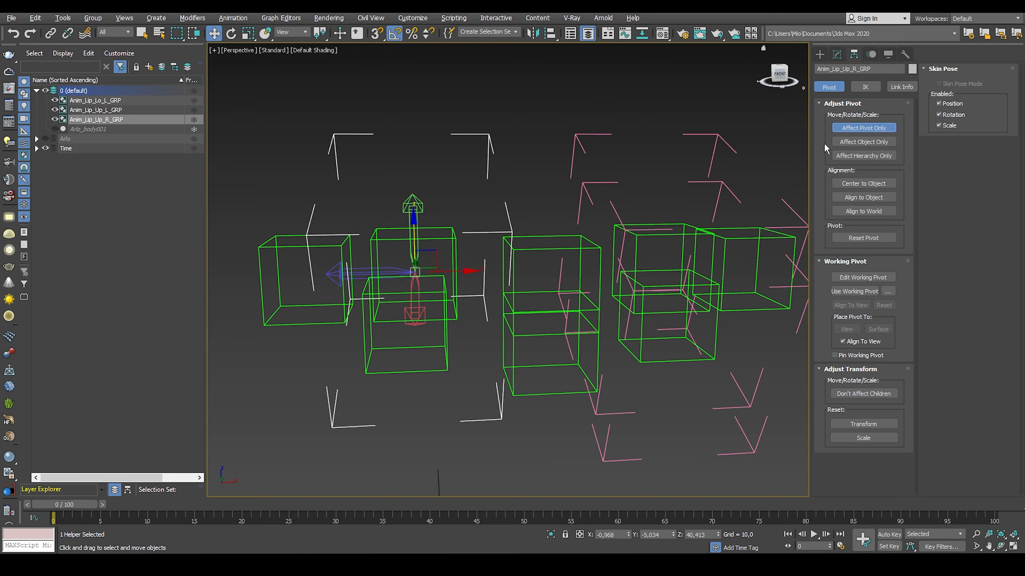
key("alt+a")
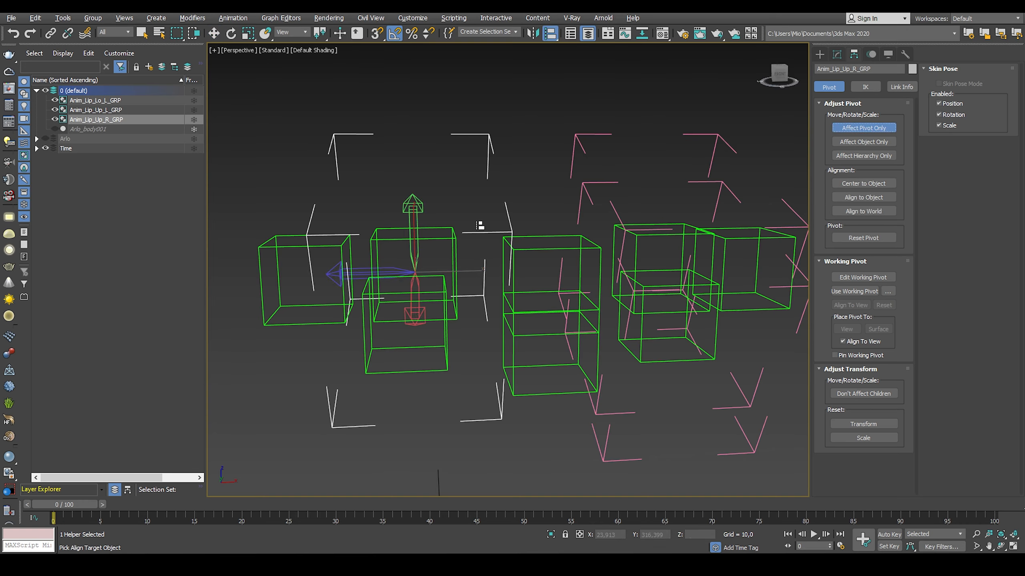
left_click(453, 235)
left_click(515, 369)
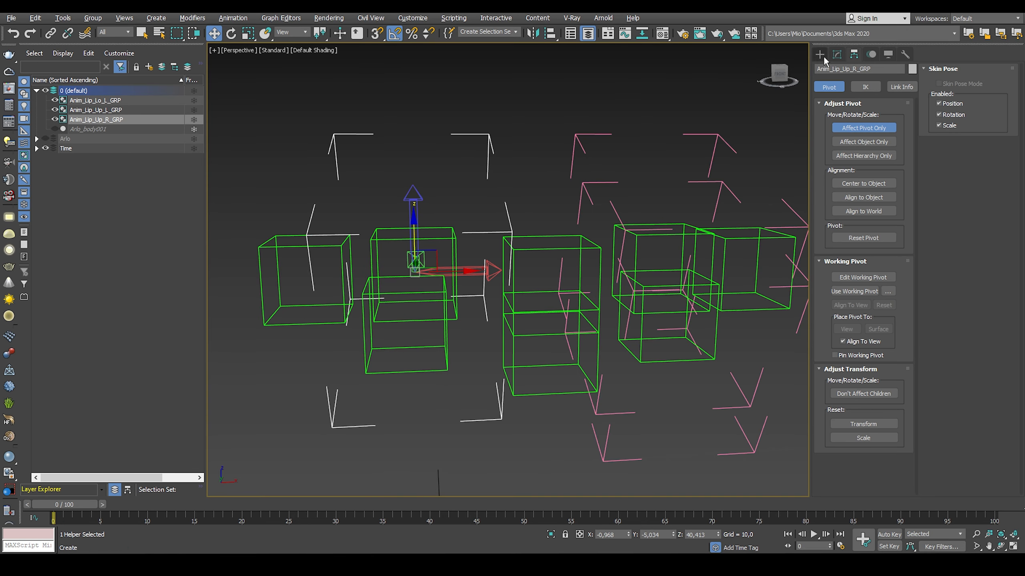
left_click(836, 54)
- Apply Freeze Transform to the Anim_Lip_Up_R_GRP group head and the Anim_Lip_Up_R helper together
left_click(444, 236, "ctrl")
right_click(446, 191)
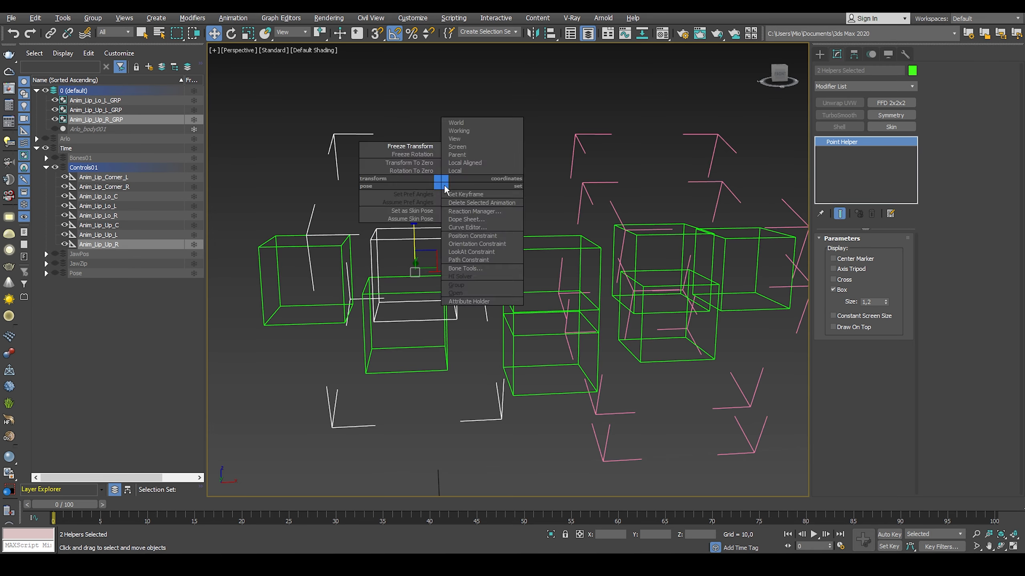
left_click(419, 149)
left_click(553, 342)
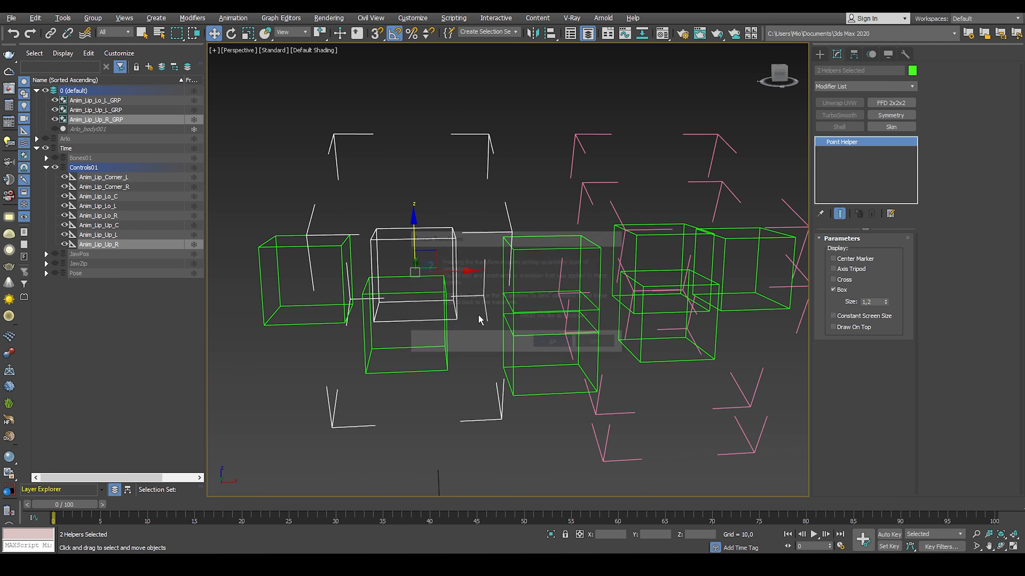
- Group the Anim_Lip_Lo_R helper under the name Anim_Lip_Lo_R_GRP and open the group
middle_click_drag(449, 362, 457, 315)
left_click(457, 315)
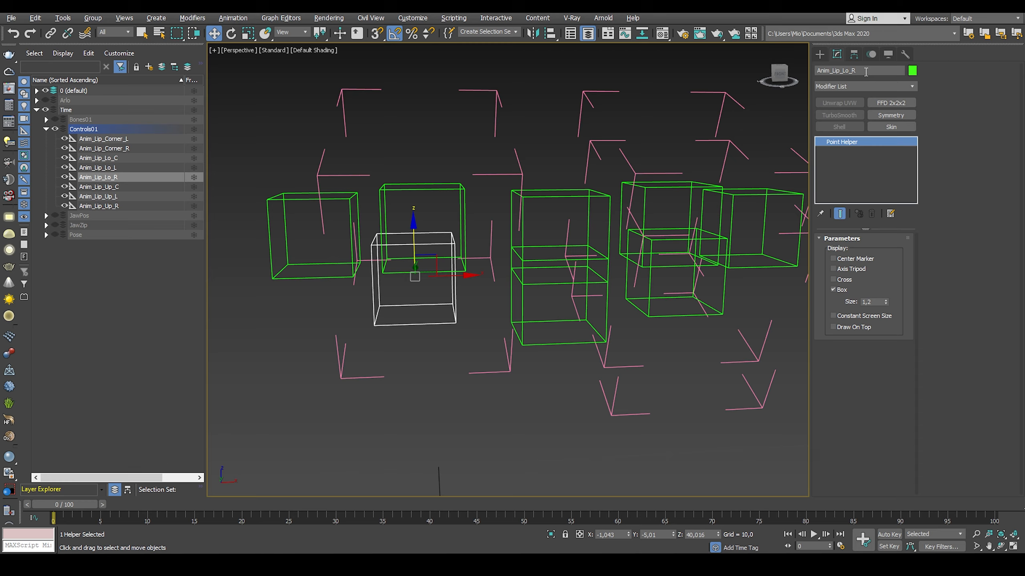
right_click(451, 310)
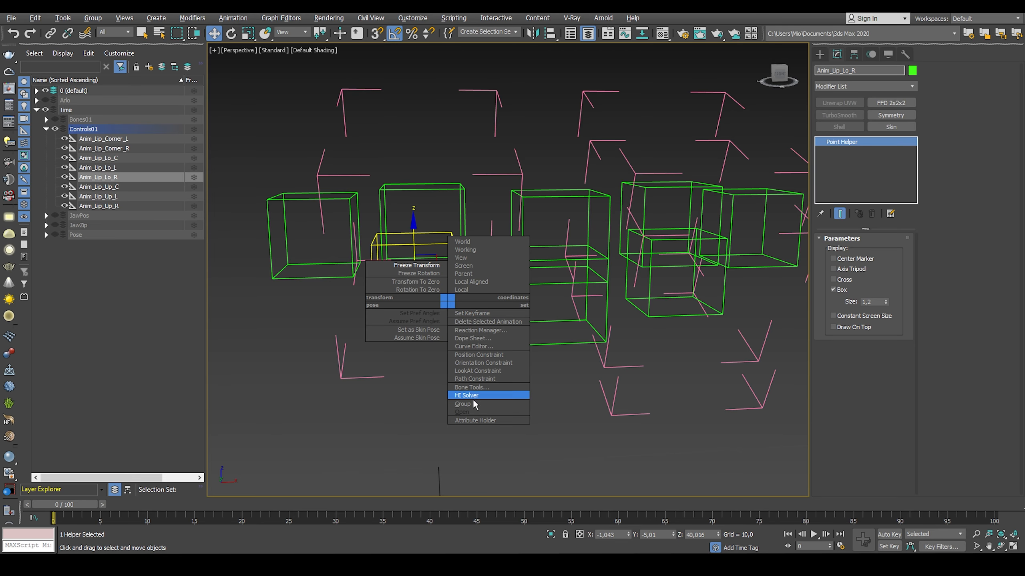
left_click(474, 403)
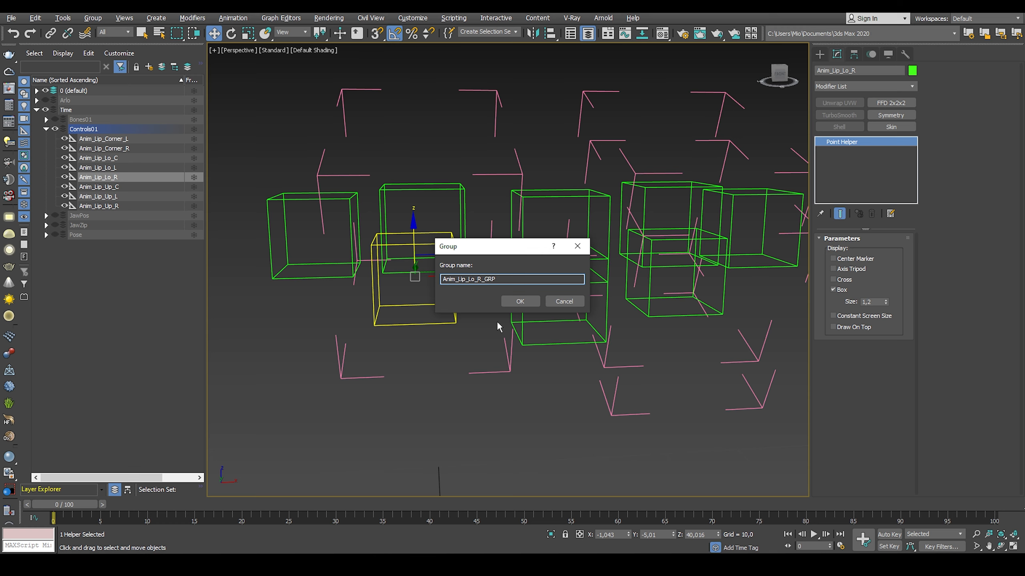
left_click(519, 301)
left_click(854, 54)
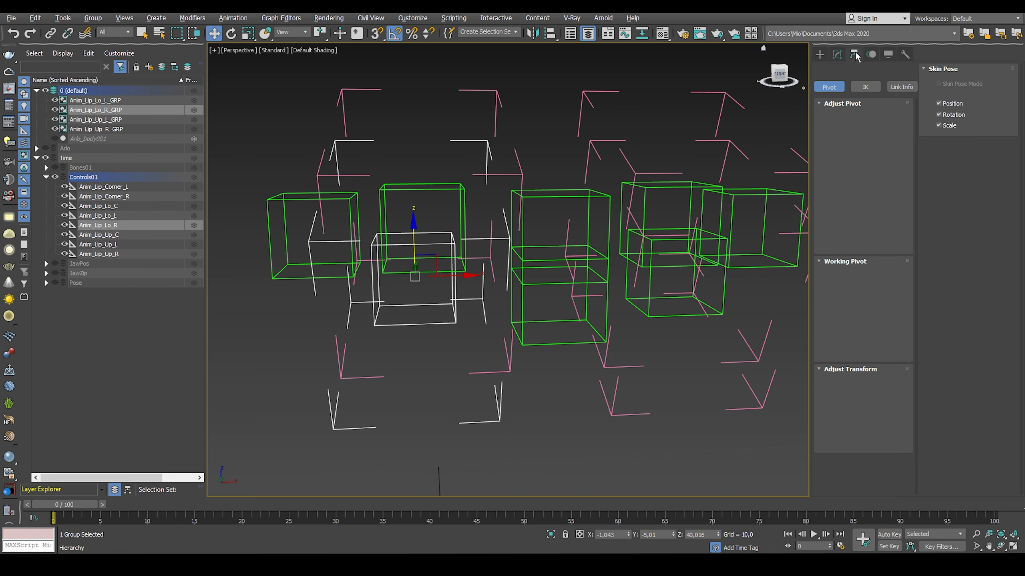
right_click(422, 362)
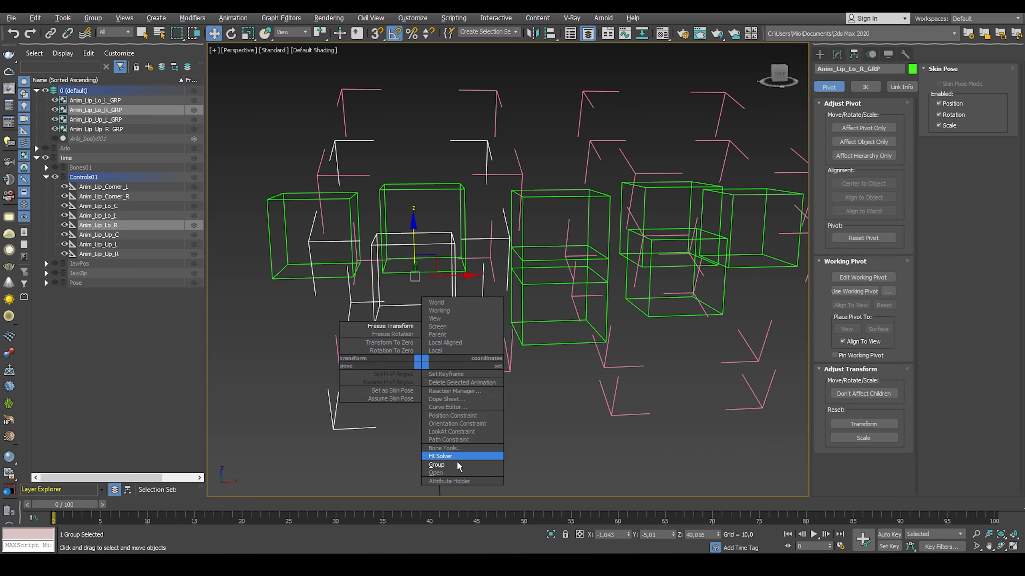
left_click(451, 473)
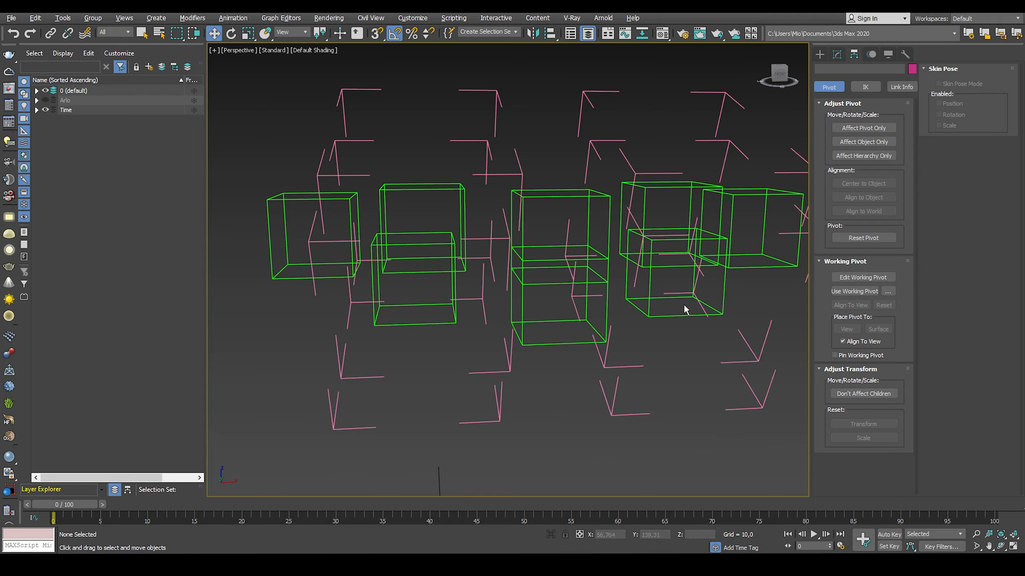
- Align the pivot of Anim_Lip_Lo_R_GRP to the Anim_Lip_Lo_R helper in position and orientation
left_click(863, 128)
left_click(502, 419)
middle_click_drag(526, 348, 500, 341, "alt")
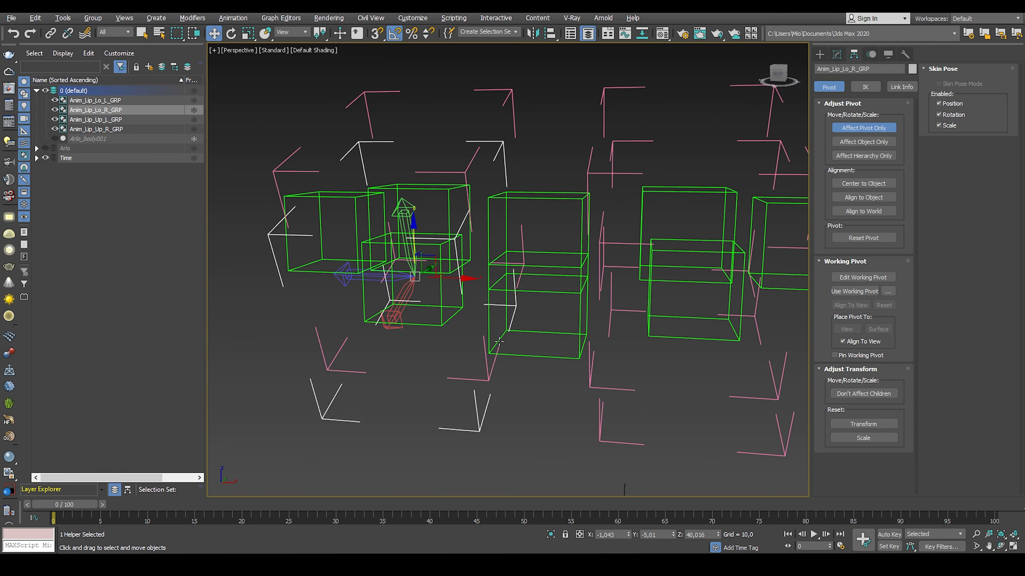
key("alt+a")
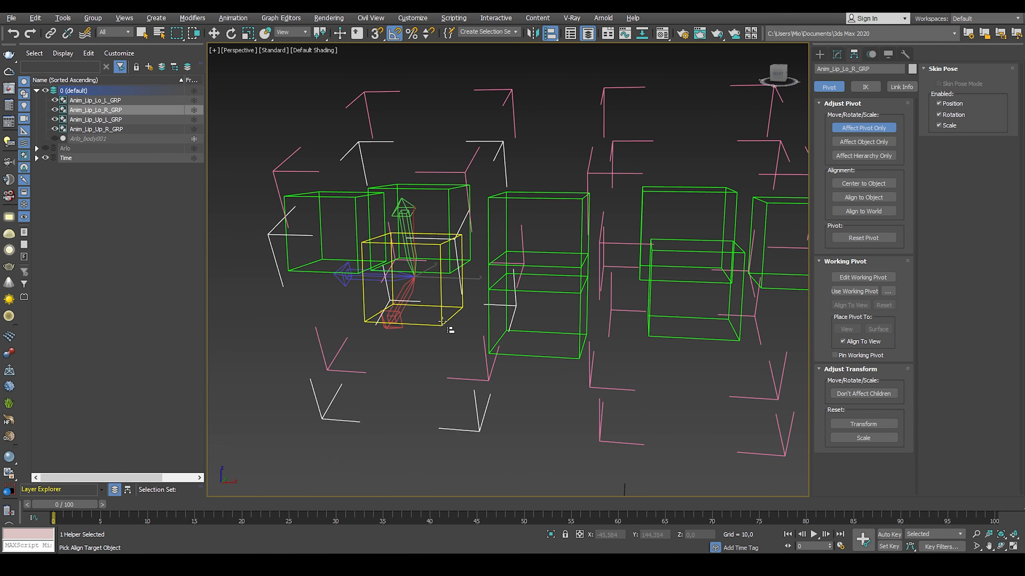
left_click(442, 321)
left_click(516, 371)
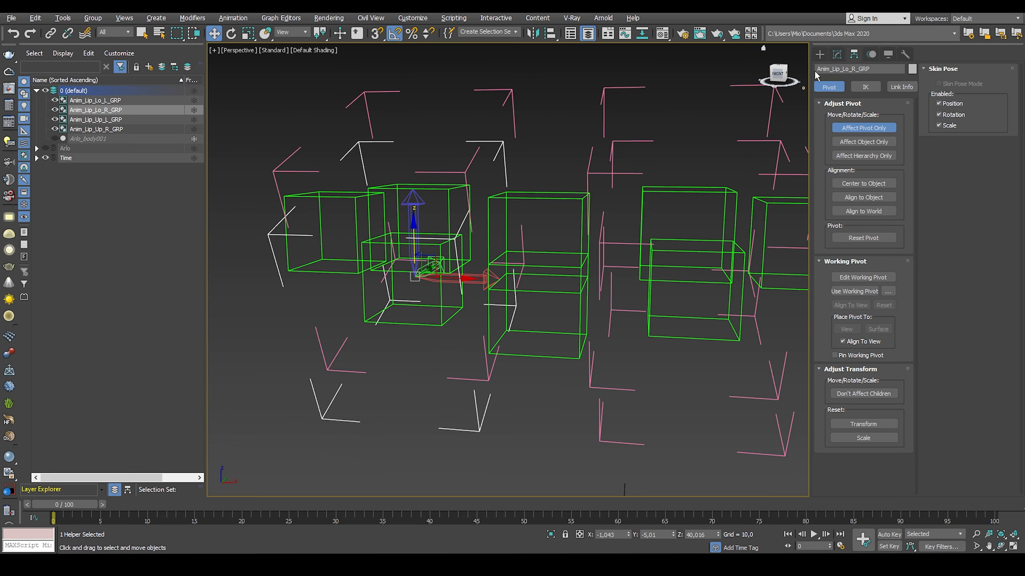
- Apply Freeze Transform to the Anim_Lip_Lo_R_GRP group head and the Anim_Lip_Lo_R helper together, and clear the selection
left_click(837, 54)
left_click(442, 321, "ctrl")
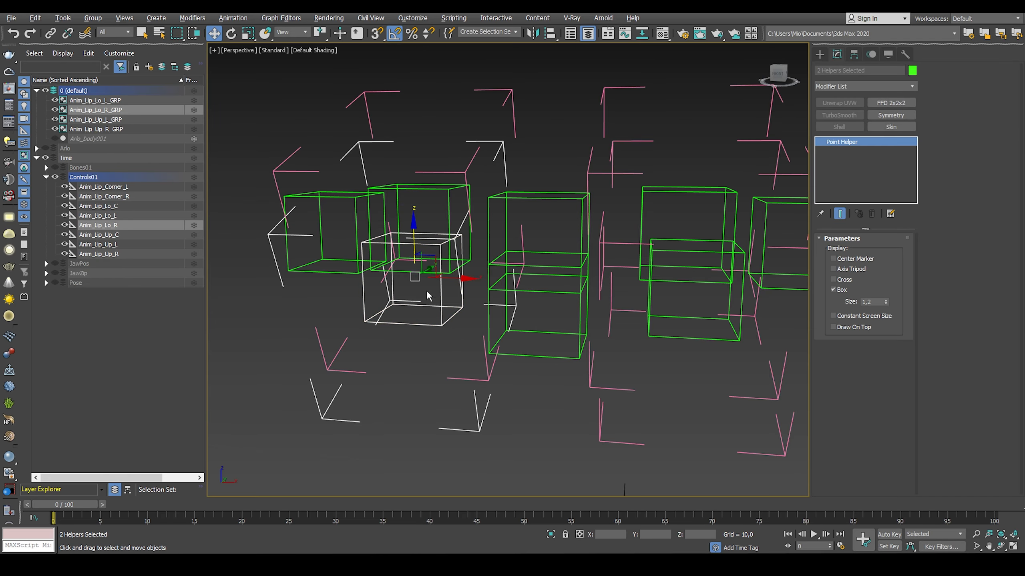
middle_click_drag(427, 294, 459, 281, "alt")
right_click(461, 285, "alt")
left_click(448, 249)
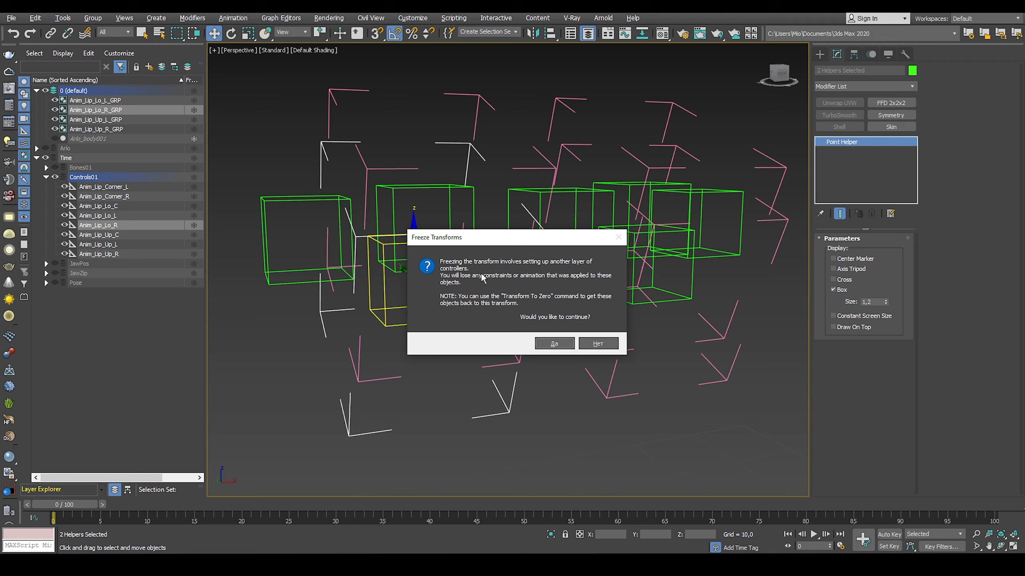
left_click(554, 344)
scroll(530, 270, "down", 6)
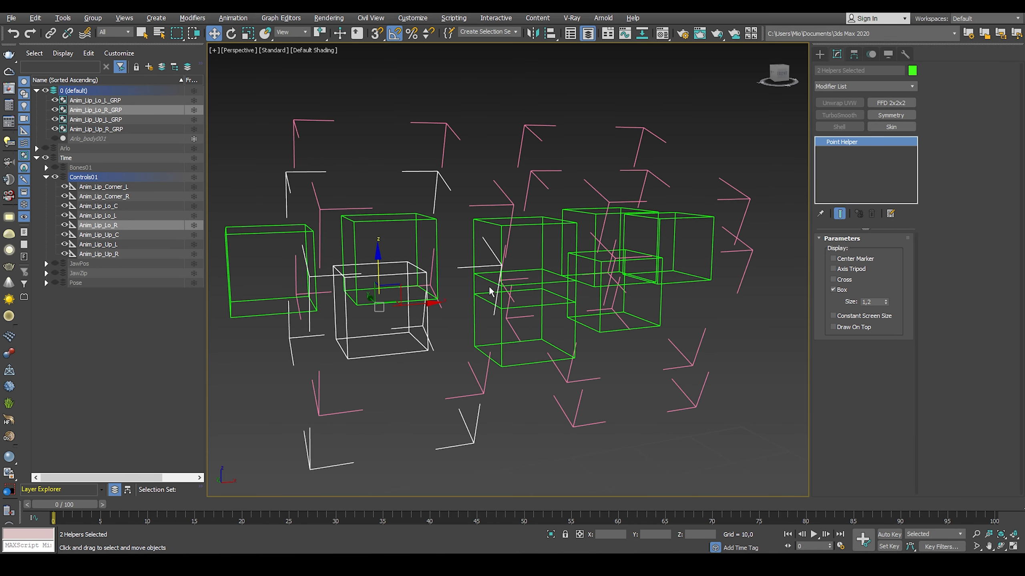
middle_click_drag(507, 288, 494, 281, "alt")
left_click(646, 287)
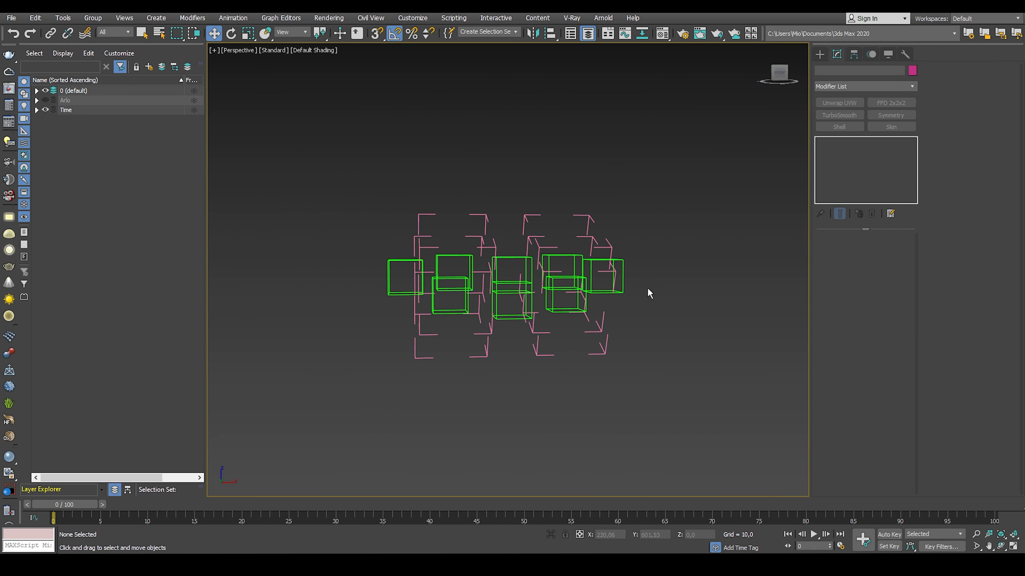
- Select the Anim_Lip_Up_L_GRP group head and expand its Zero Pos XYZ position controller into its axis tracks
scroll(647, 264, "up", 4)
middle_click_drag(646, 260, 636, 235)
left_click(654, 224)
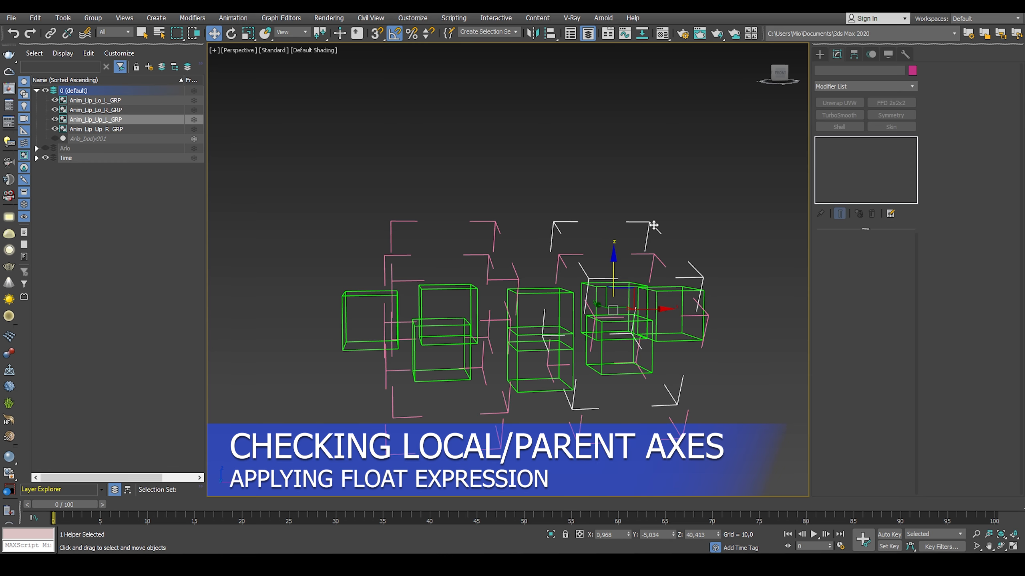
middle_click_drag(686, 254, 623, 197)
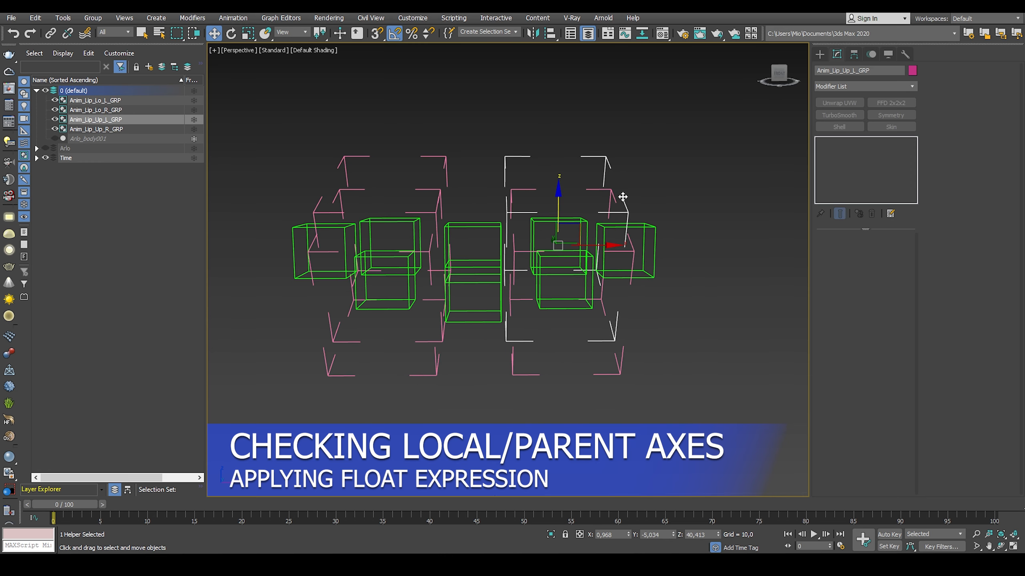
left_click(871, 54)
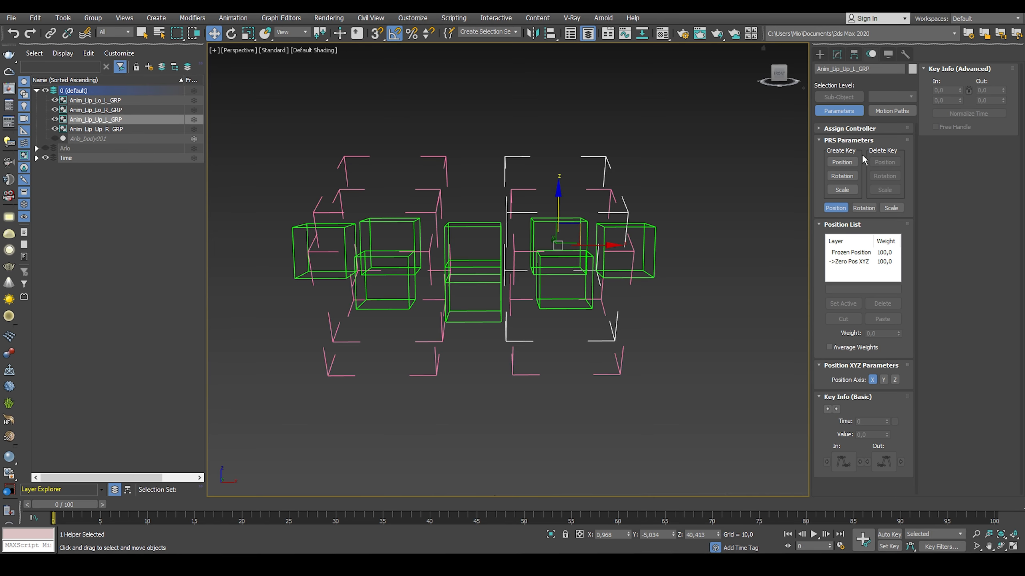
left_click(850, 129)
left_click(834, 162)
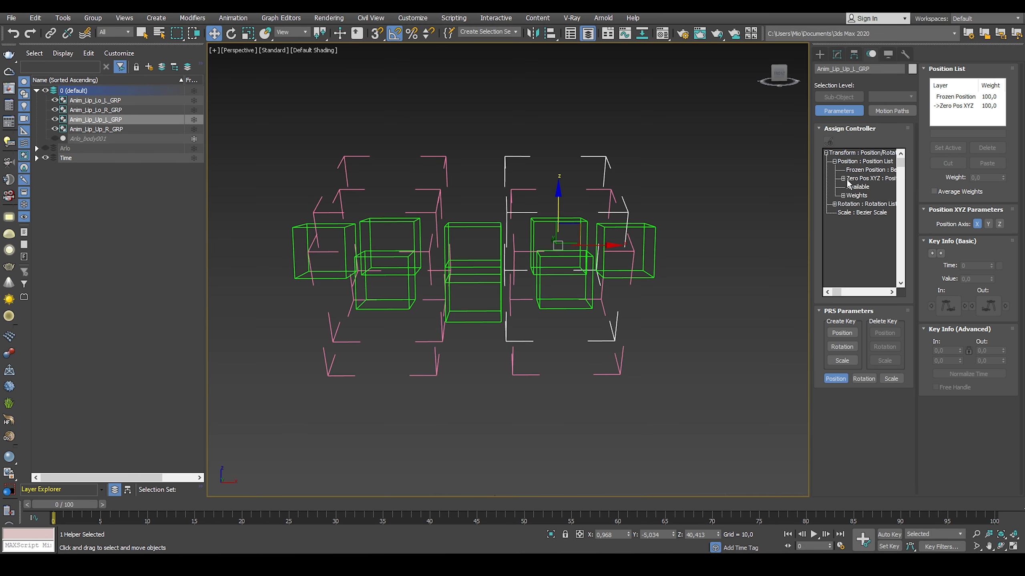
left_click(848, 180)
middle_click_drag(665, 212, 618, 212)
left_click(842, 179)
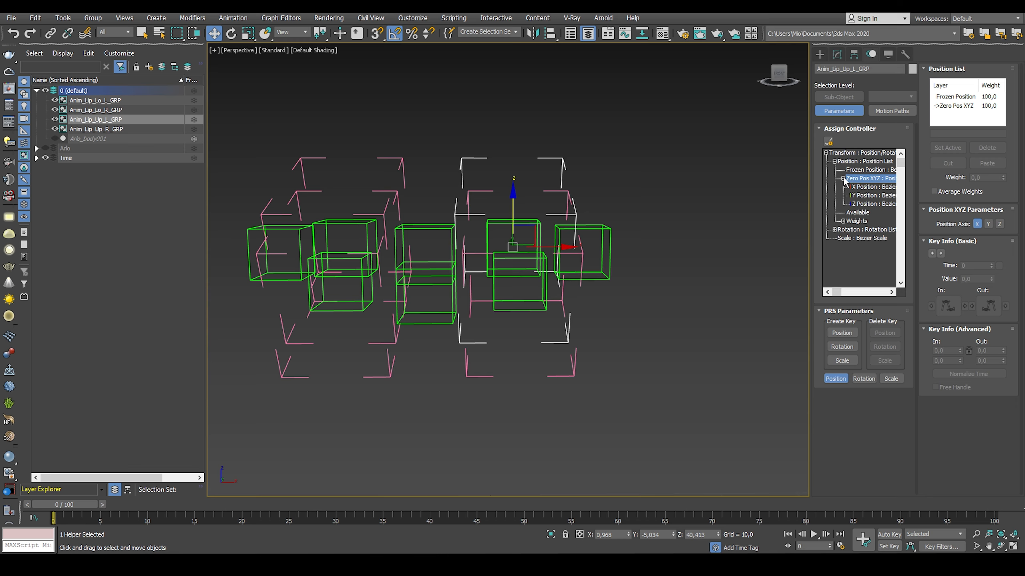
- Compare the axes of Anim_Lip_Up_L_GRP in the Local and Parent reference coordinate systems, keeping Parent active
left_click(298, 33)
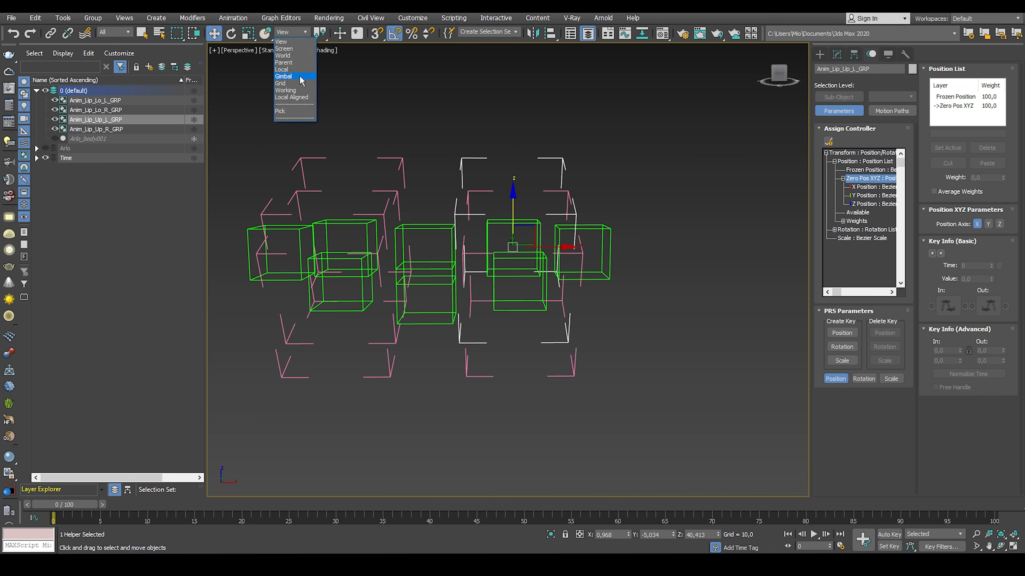
left_click(300, 76)
middle_click_drag(557, 220, 548, 218, "alt")
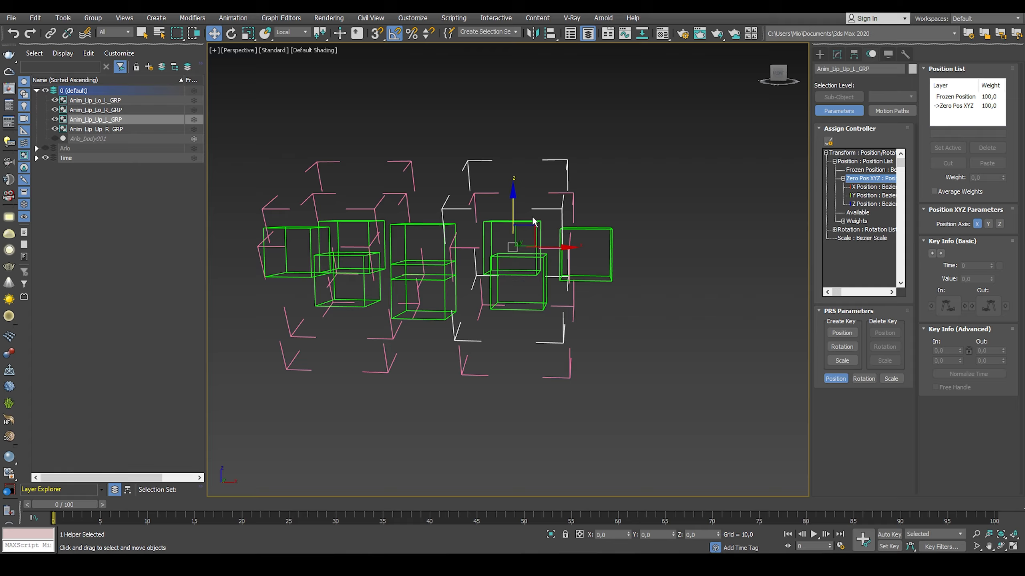
middle_click_drag(533, 222, 618, 206, "alt")
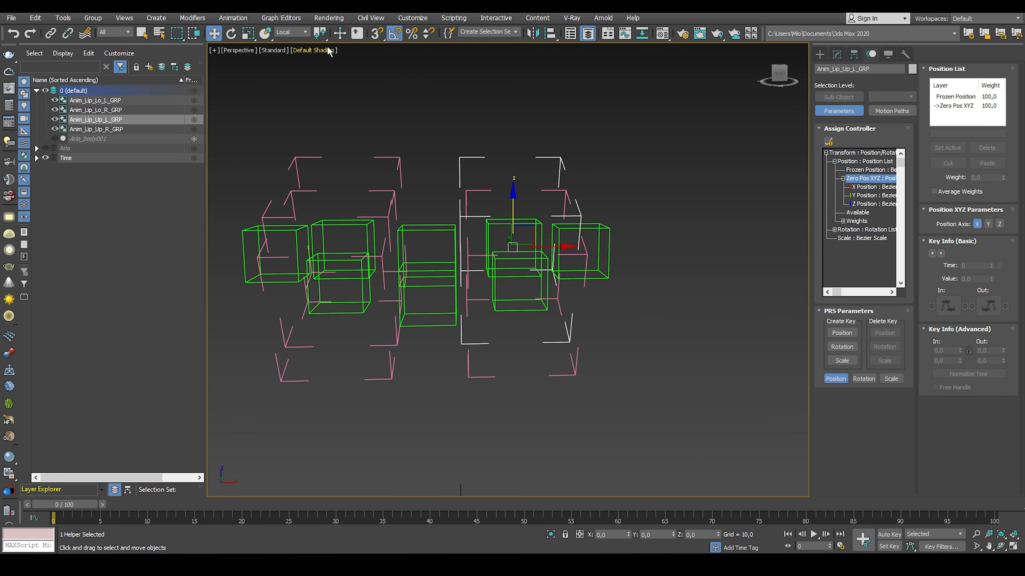
left_click(302, 33)
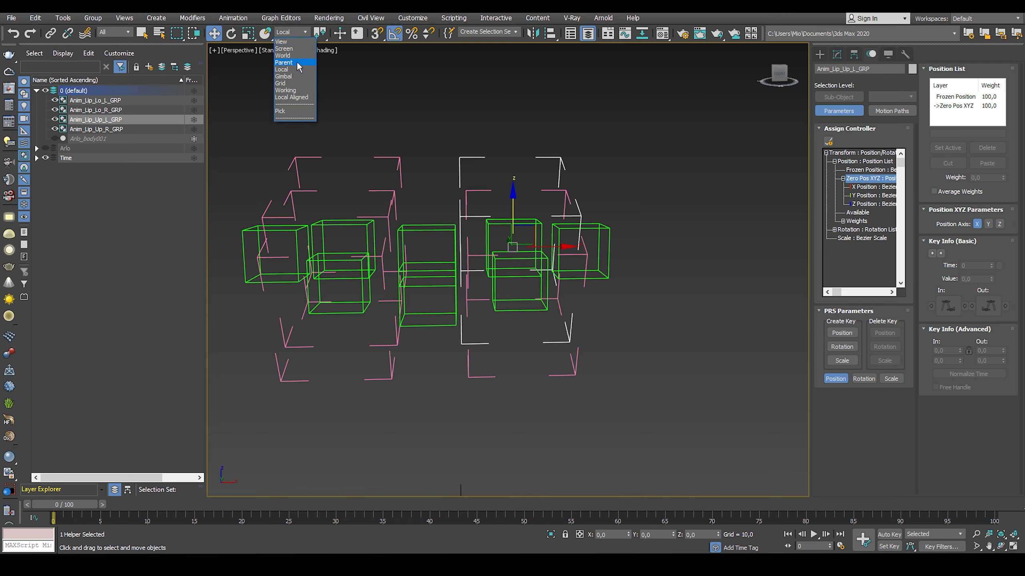
left_click(298, 63)
middle_click_drag(576, 210, 638, 205, "alt")
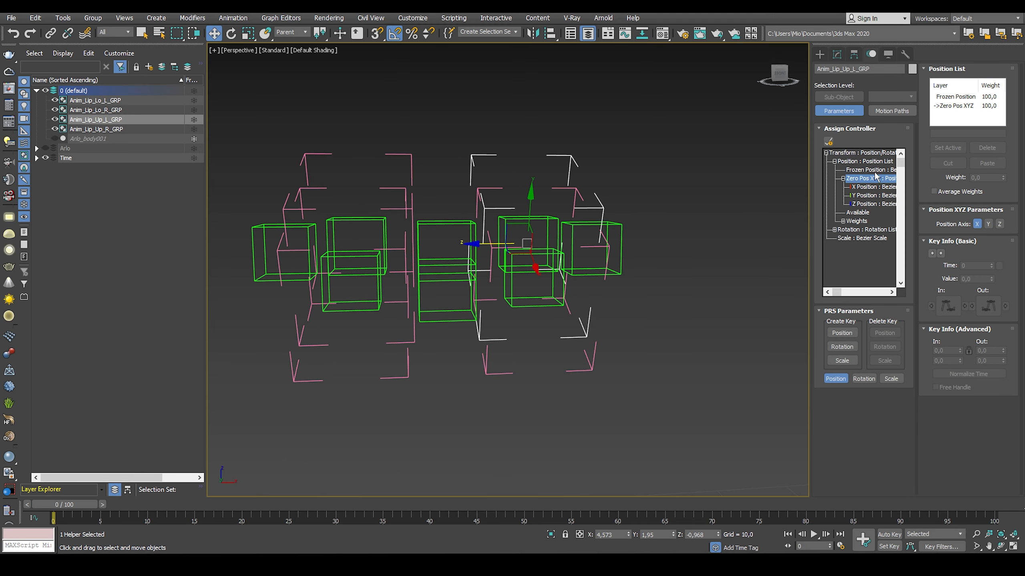
- Assign a Float Expression controller to the Zero Pos XYZ Z Position of Anim_Lip_Up_L_GRP
left_click(876, 204)
left_click(828, 141)
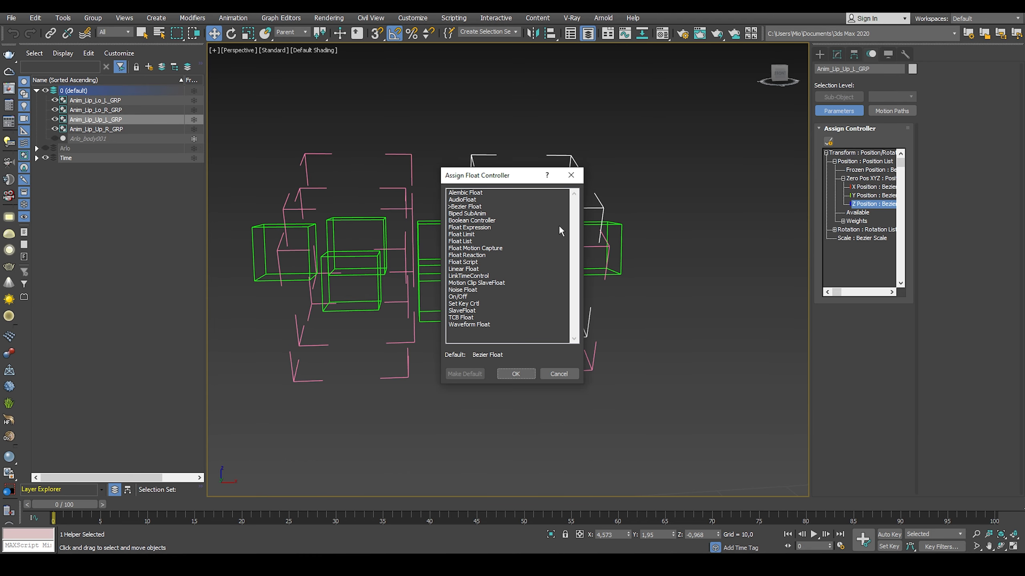
left_click(479, 228)
left_click(516, 374)
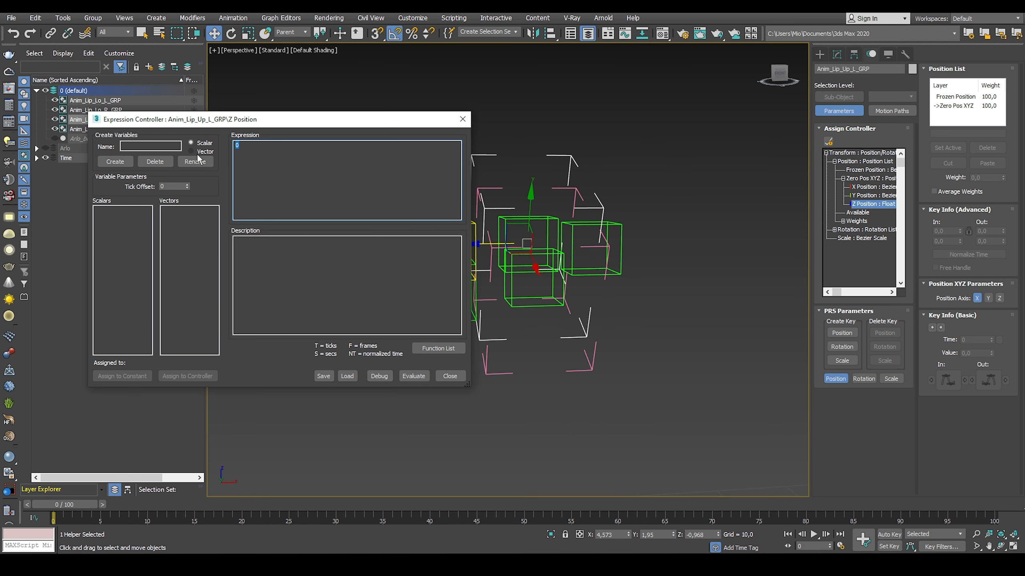
- Enter the expression (start + end) / 2 and create the scalar variables start and end for it
type("(")
left_click(153, 146)
type("start")
left_click(115, 162)
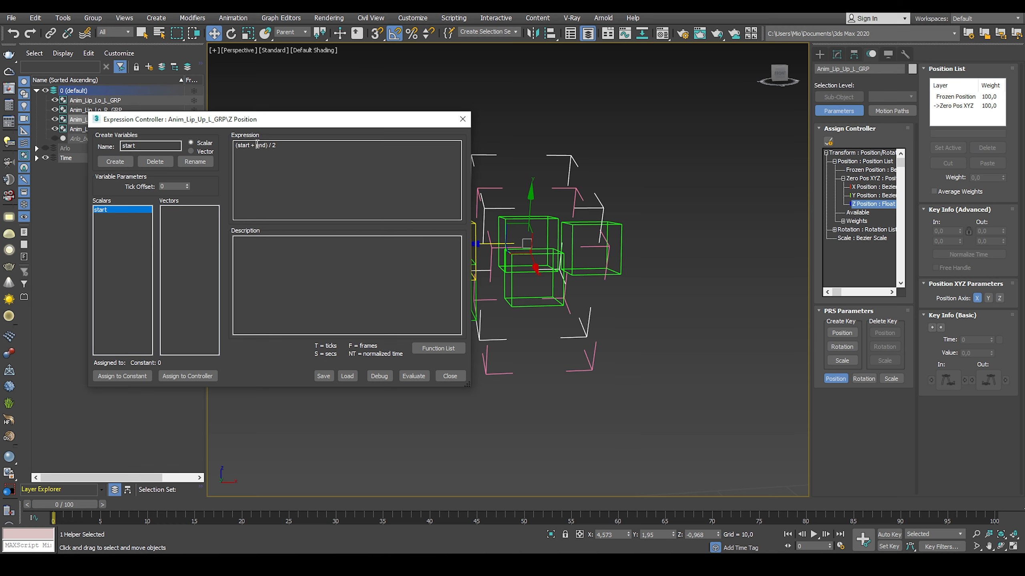
left_click_drag(256, 145, 266, 146)
left_click_drag(139, 146, 105, 150)
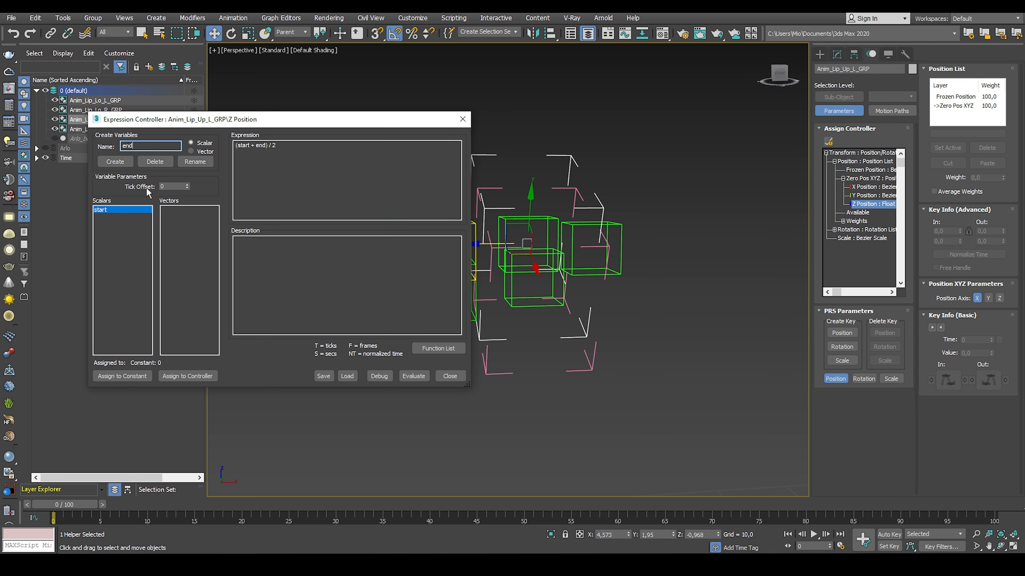
left_click(114, 161)
- Assign the start variable to the Zero Pos XYZ Z Position controller of Anim_Lip_Corner_L
middle_click_drag(575, 222, 593, 173)
left_click(640, 181)
middle_click_drag(694, 156, 686, 214)
left_click(111, 217)
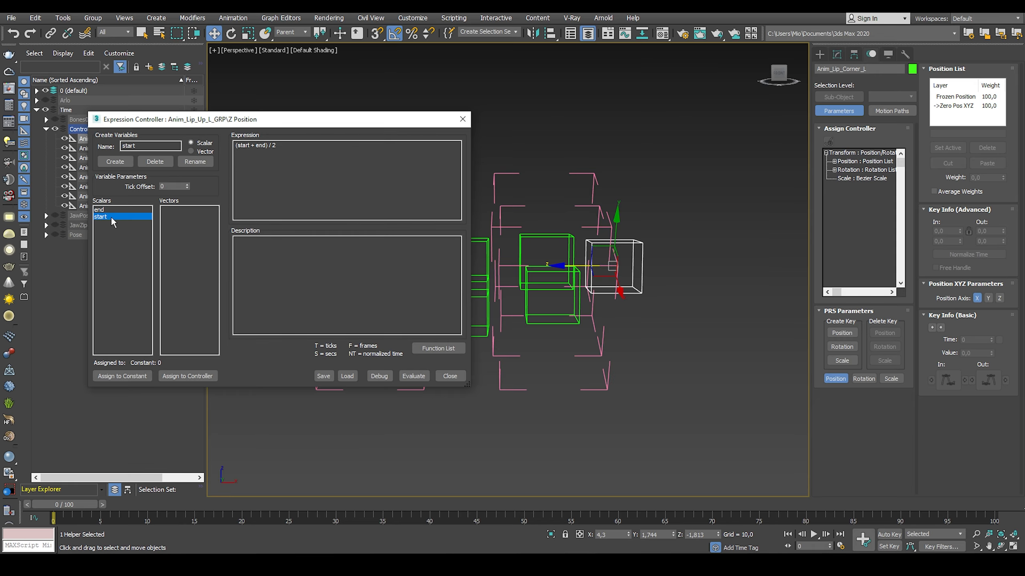
left_click(187, 376)
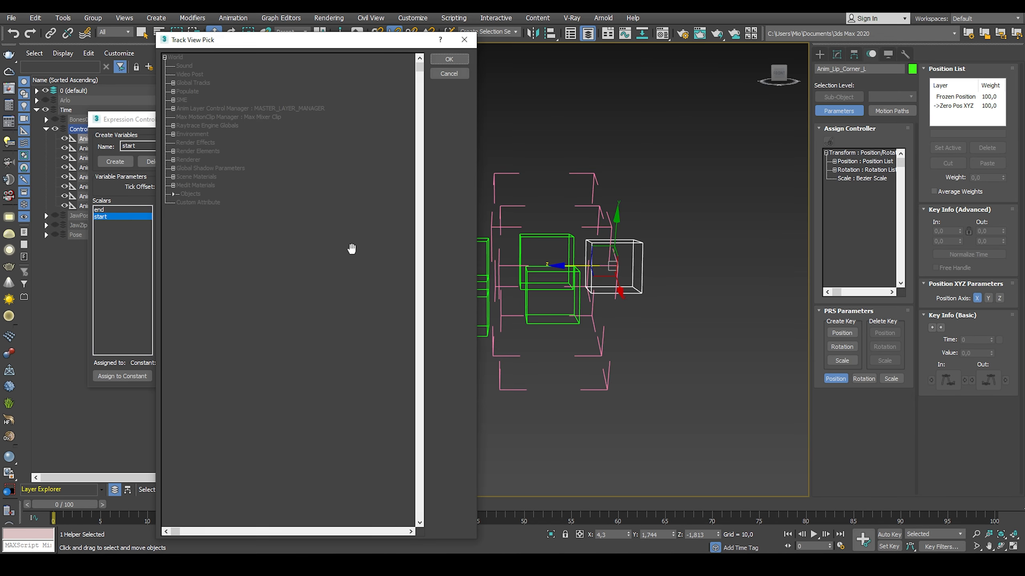
left_click(173, 194)
left_click(195, 220)
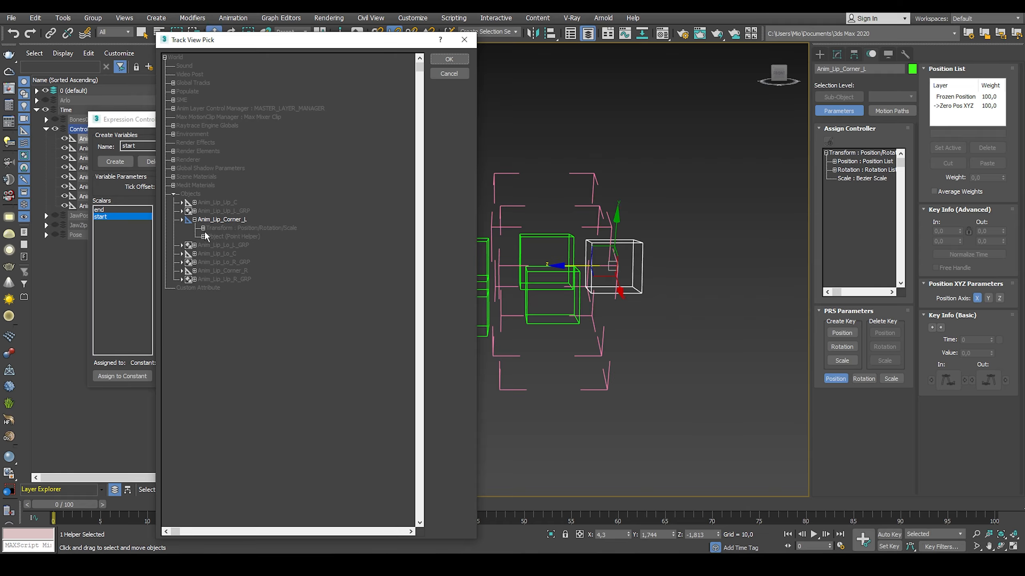
left_click(202, 229)
left_click(211, 237)
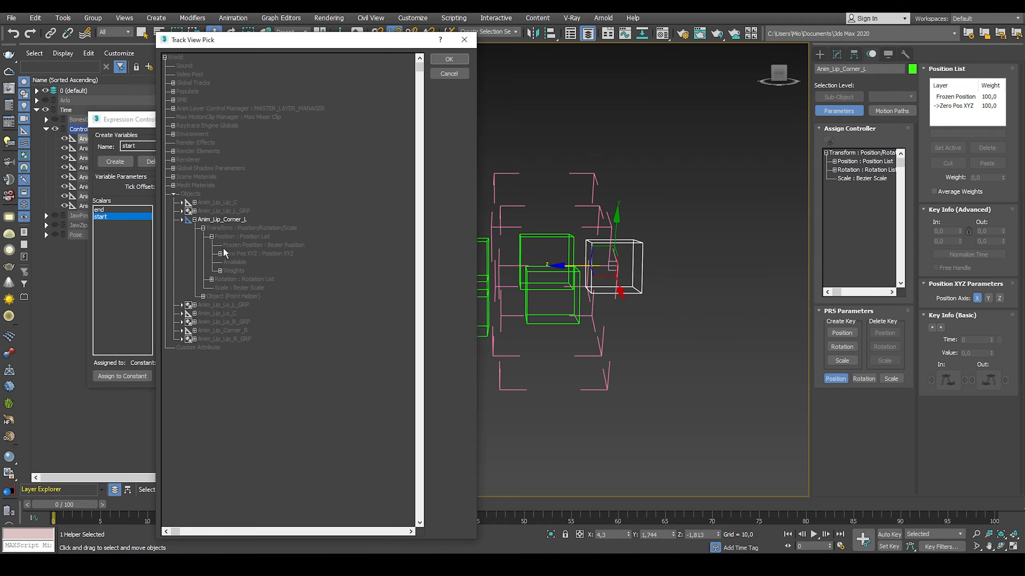
left_click(219, 254)
left_click(246, 279)
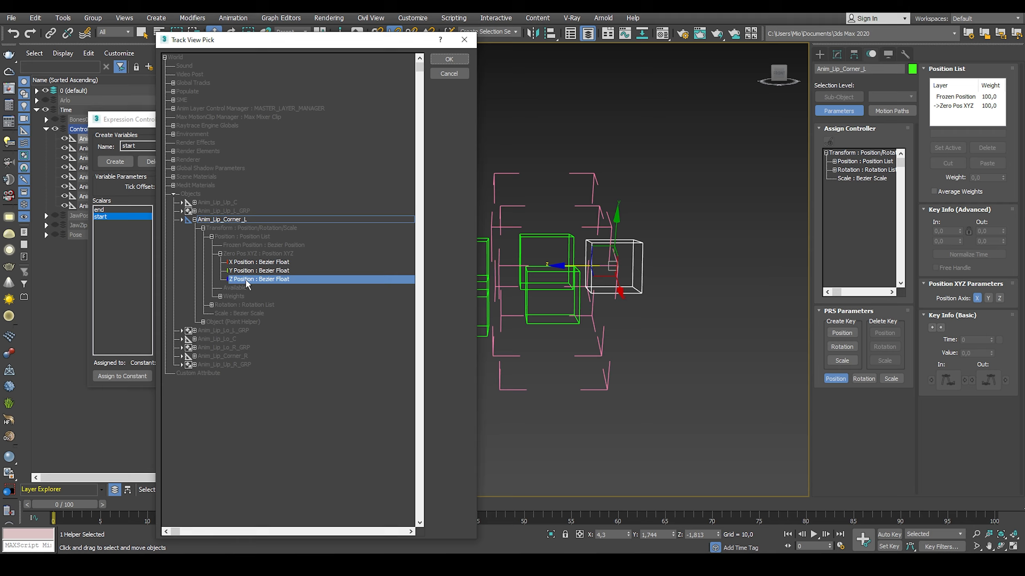
left_click(449, 60)
- Assign the end variable to the Zero Pos XYZ Z Position controller of Anim_Lip_Up_C, and evaluate and close the expression
middle_click_drag(560, 269, 585, 280)
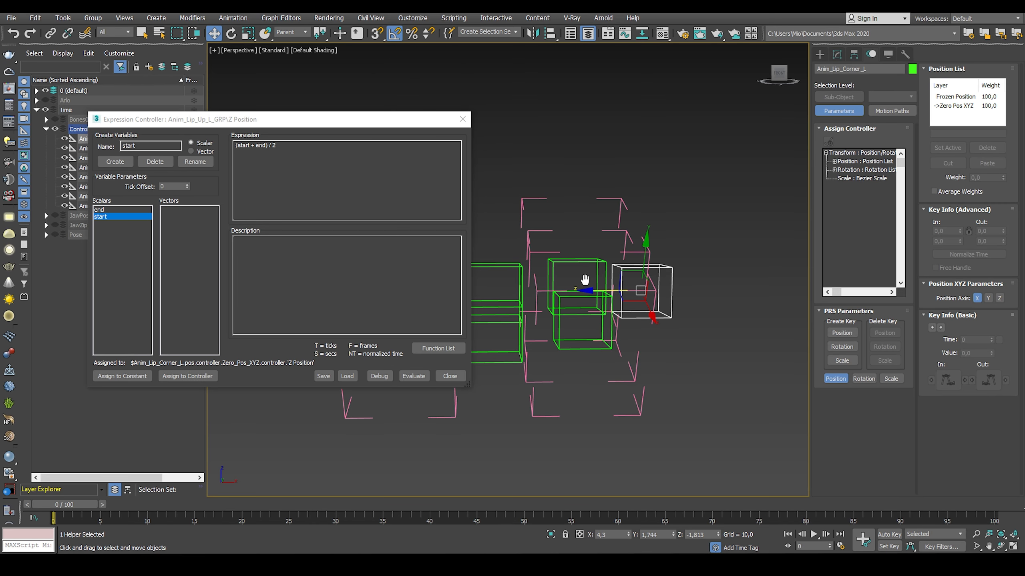
left_click(502, 265)
left_click(115, 210)
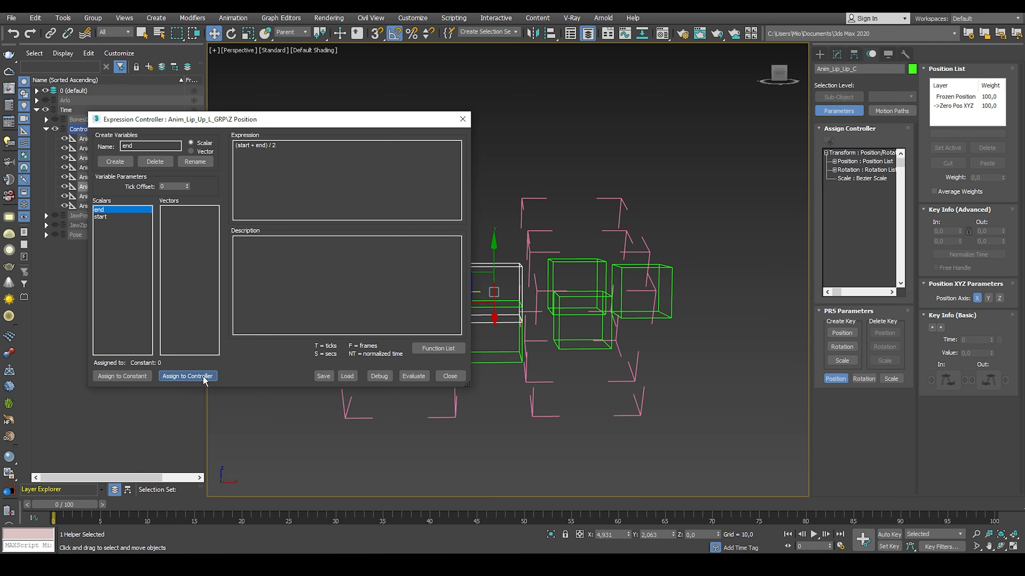
left_click(188, 376)
left_click(195, 203)
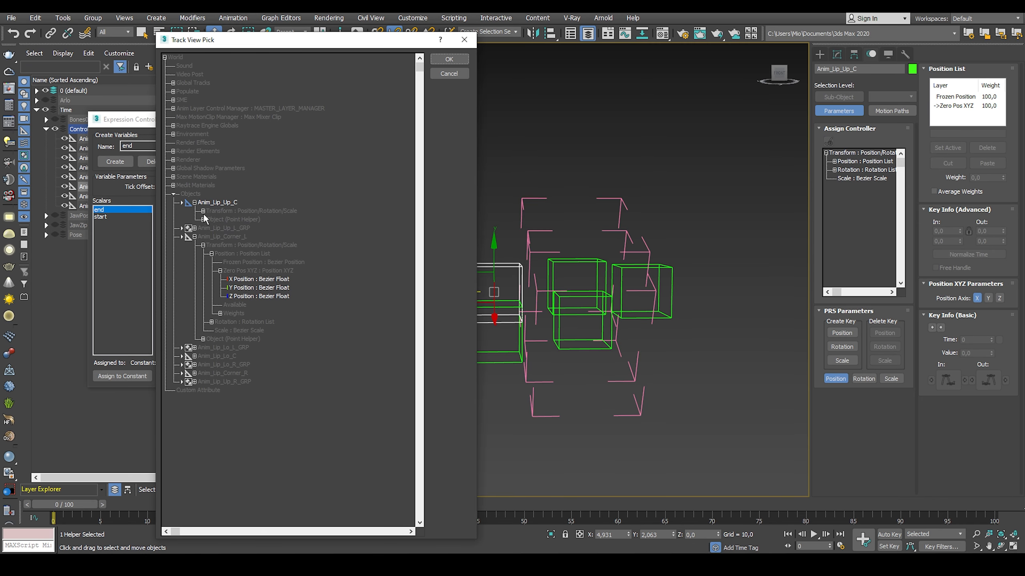
left_click(203, 211)
left_click(211, 219)
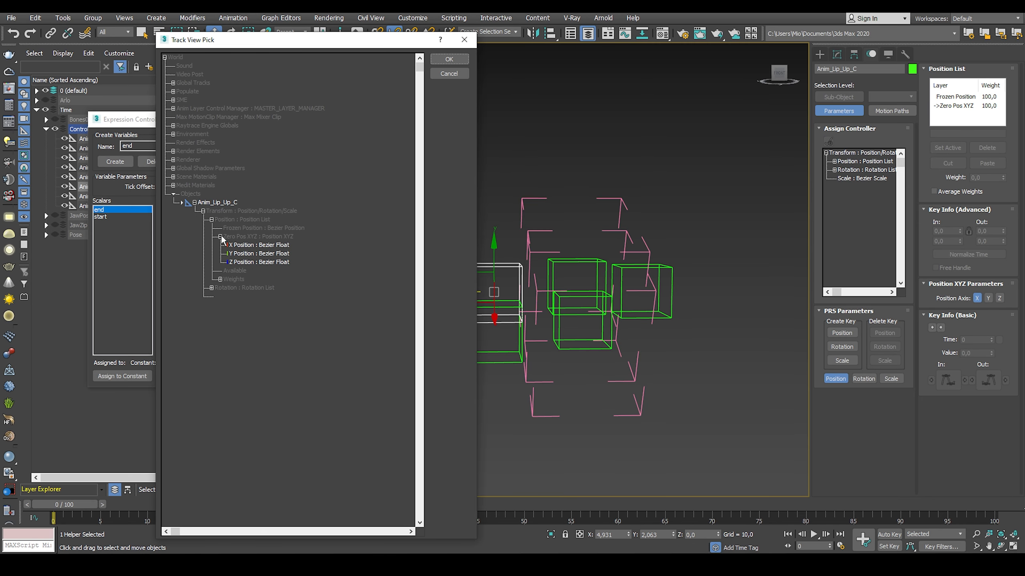
left_click(247, 263)
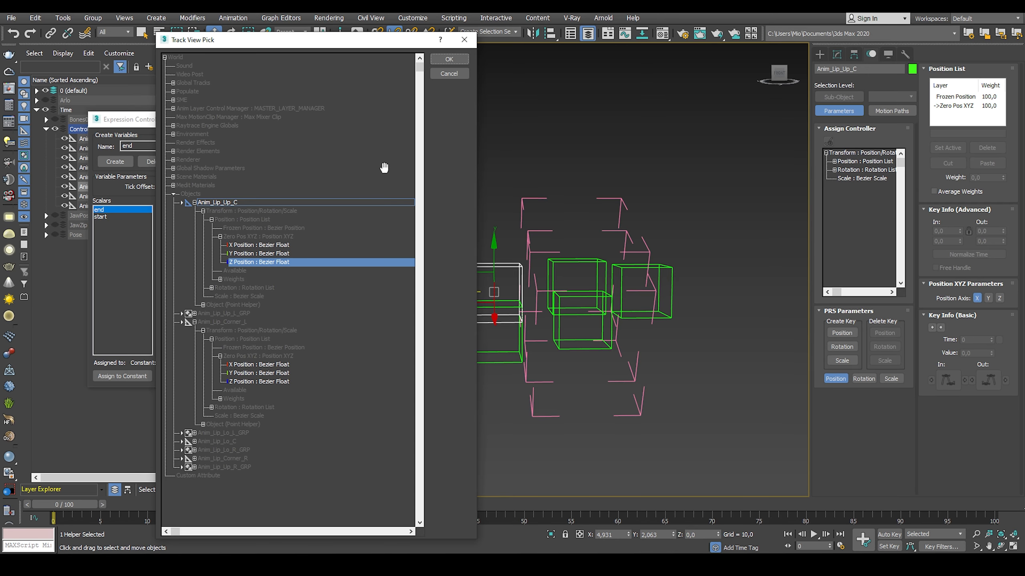
left_click(449, 59)
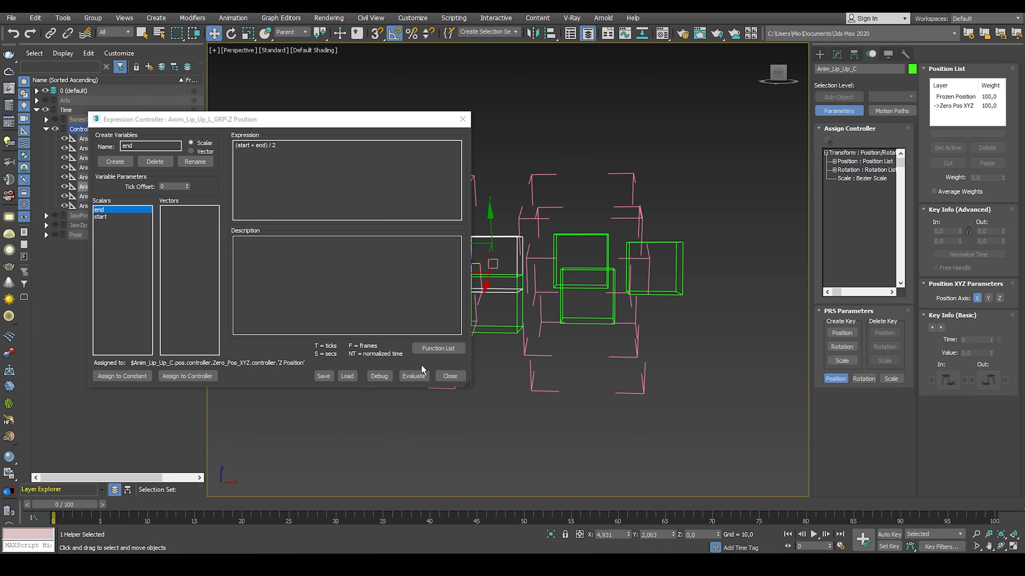
left_click(414, 376)
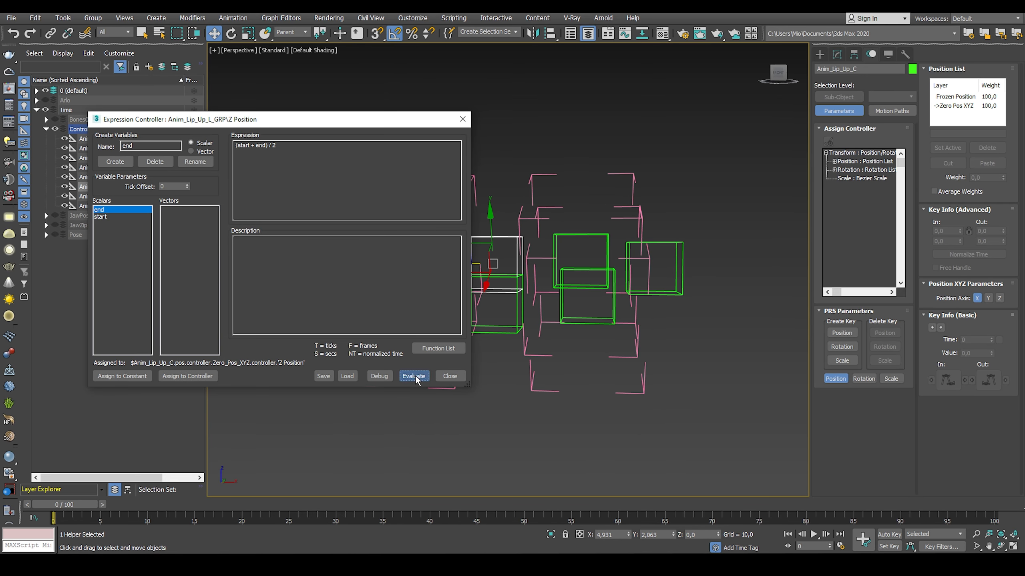
left_click(459, 375)
- Move Anim_Lip_Corner_L sideways to test the Z Position expression, and return it to its rest position with Transform To Zero
left_click(606, 262)
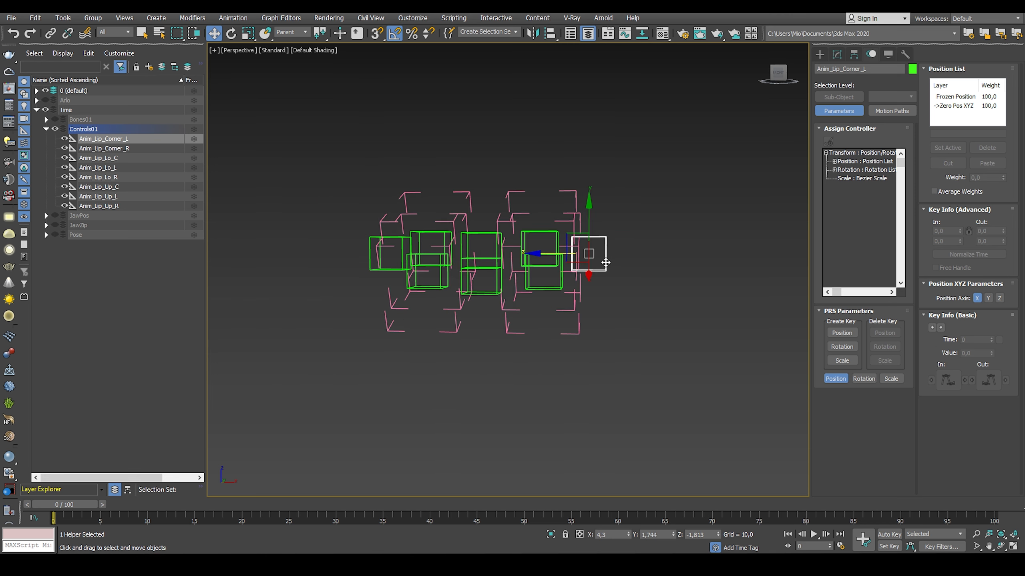
left_click_drag(564, 254, 658, 267)
right_click(620, 246, "alt")
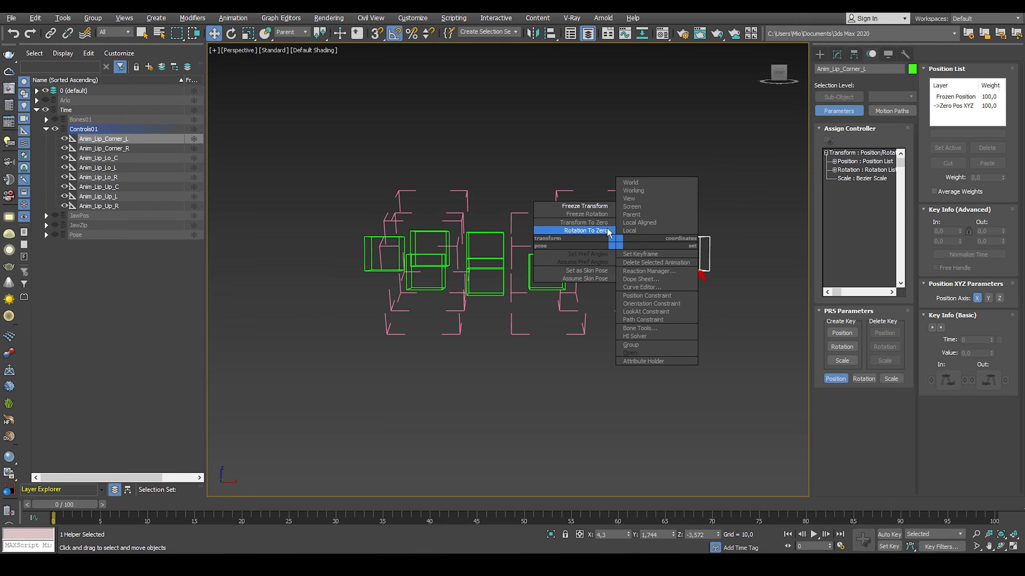
left_click(604, 225)
middle_click_drag(602, 224, 580, 251)
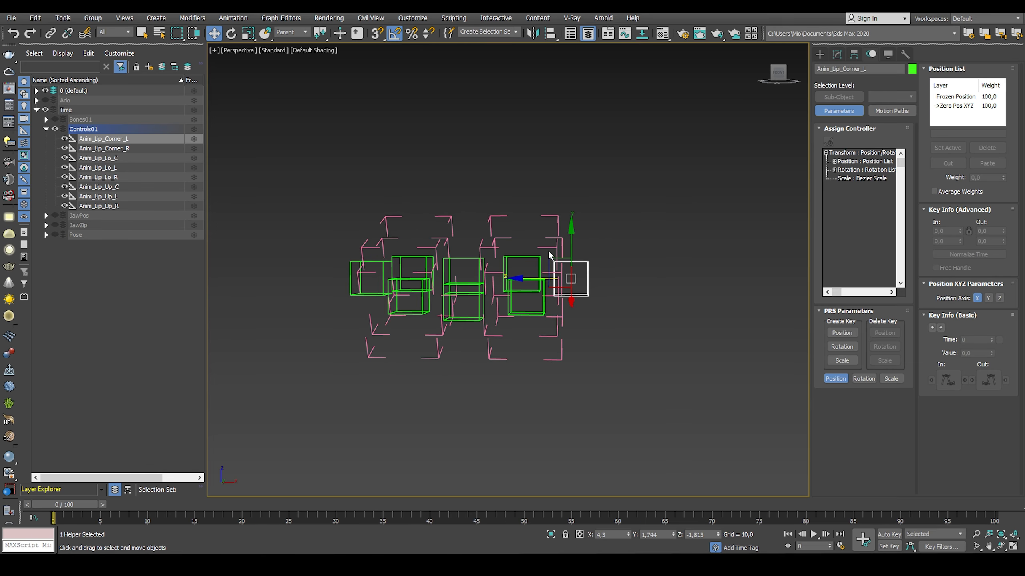
- Copy the expression text from the Z Position float expression of Anim_Lip_Up_L_GRP and close its properties
scroll(547, 249, "up", 3)
left_click(561, 204)
middle_click_drag(562, 205, 580, 203, "alt")
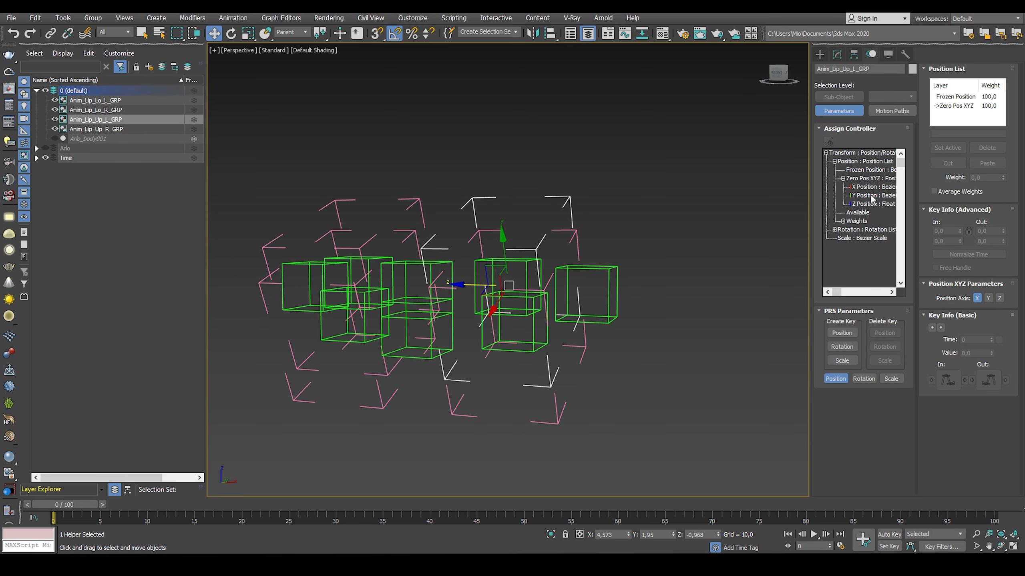
right_click(861, 206)
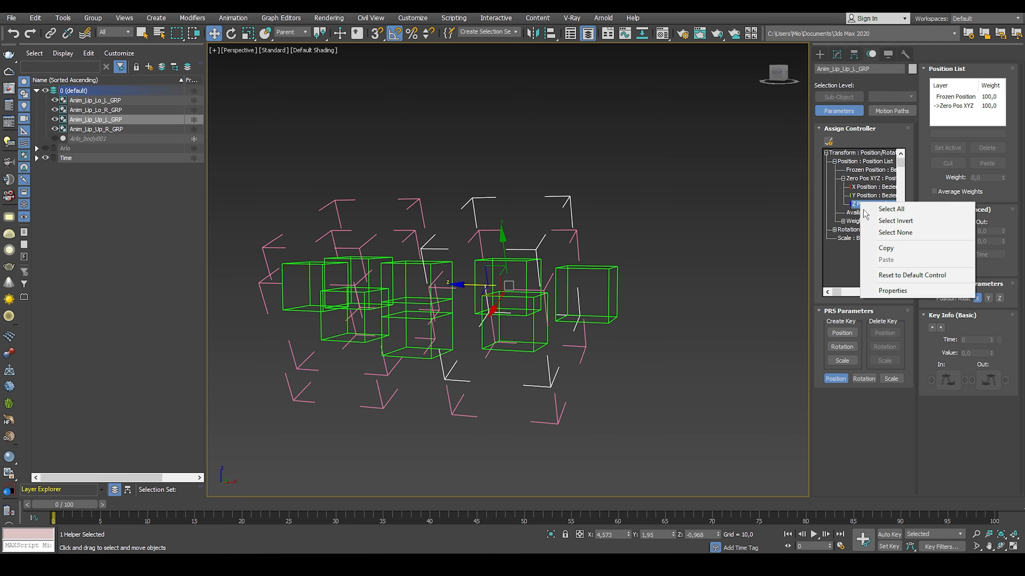
left_click(891, 293)
key("ctrl+a")
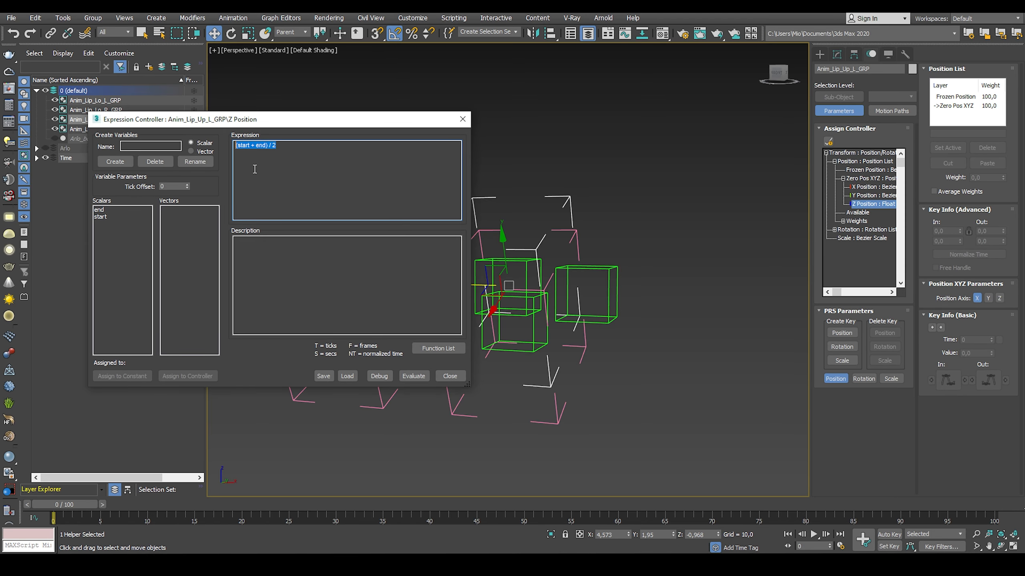
left_click(450, 376)
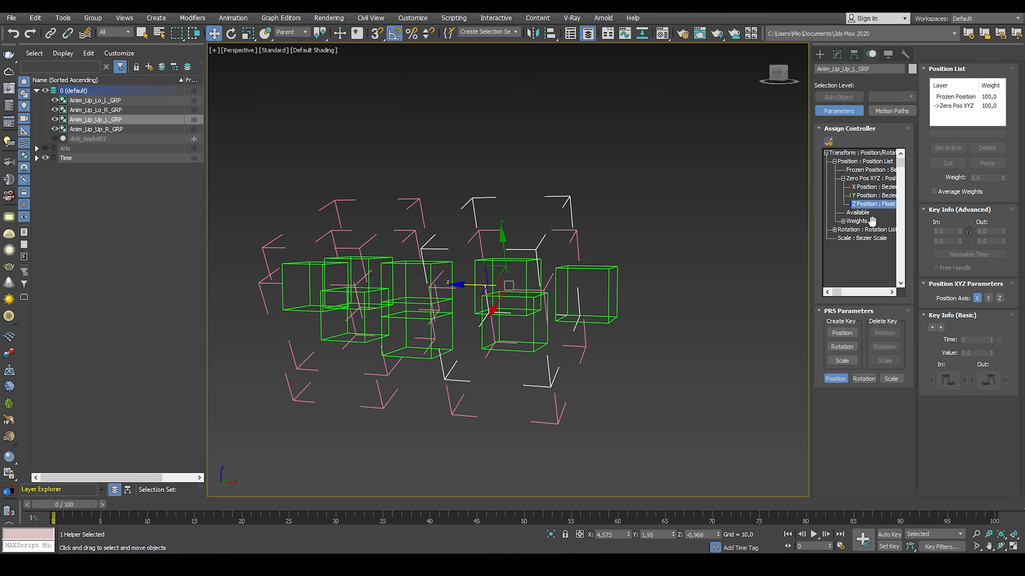
- Assign a Float Expression controller to the Zero Pos XYZ Y Position of Anim_Lip_Up_L_GRP
left_click(862, 195)
left_click(829, 141)
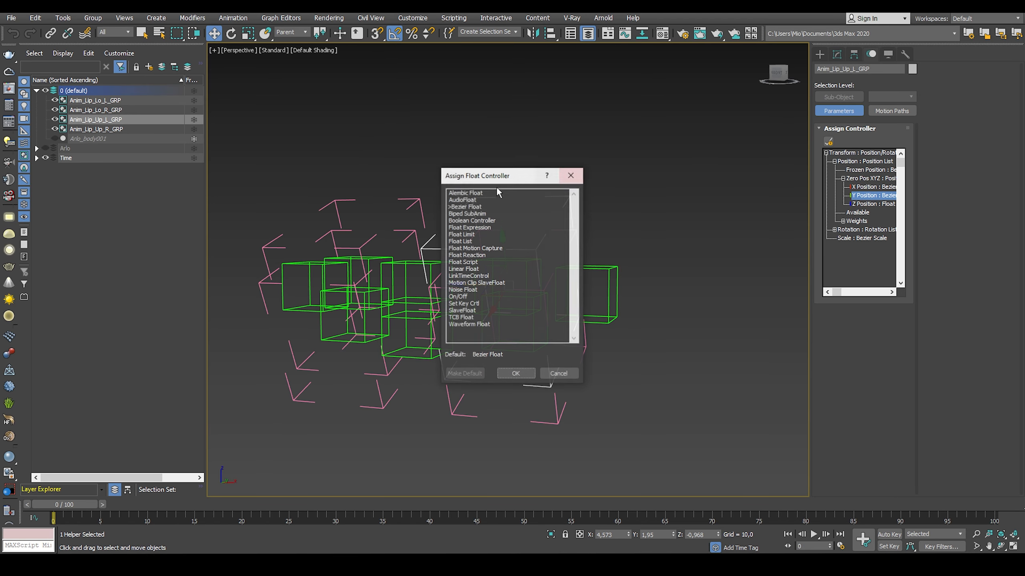
left_click(486, 228)
left_click(516, 373)
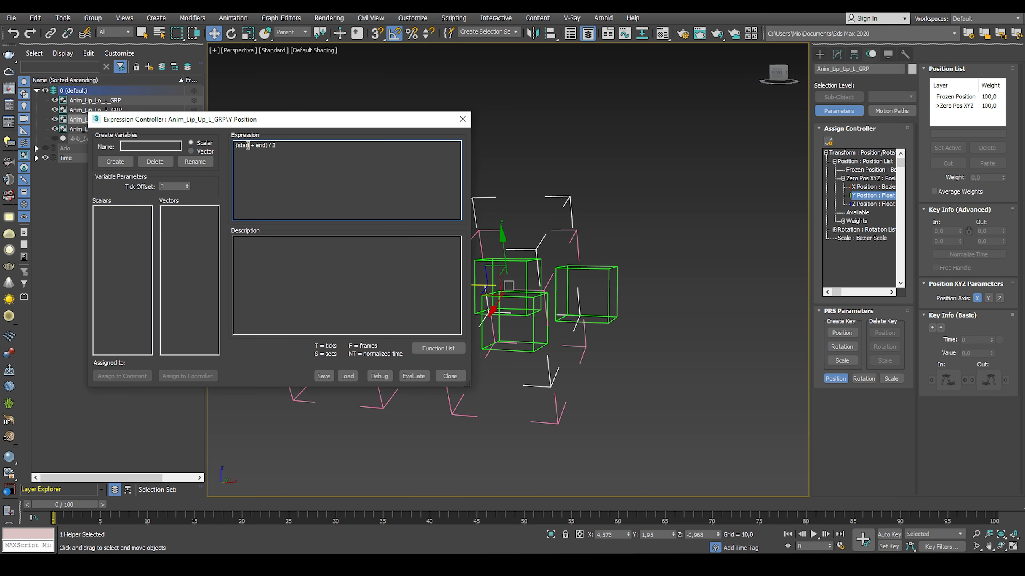
- Enter (start + end) / 2 as the Y Position expression and create the scalar variables start and end
type("start")
left_click(115, 161)
left_click_drag(256, 146, 265, 146)
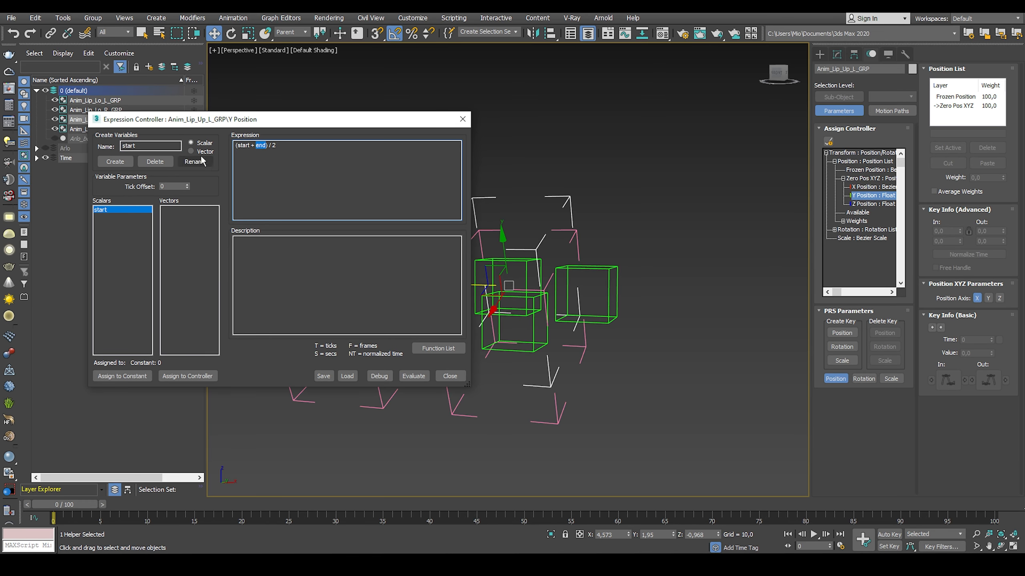
left_click(134, 149)
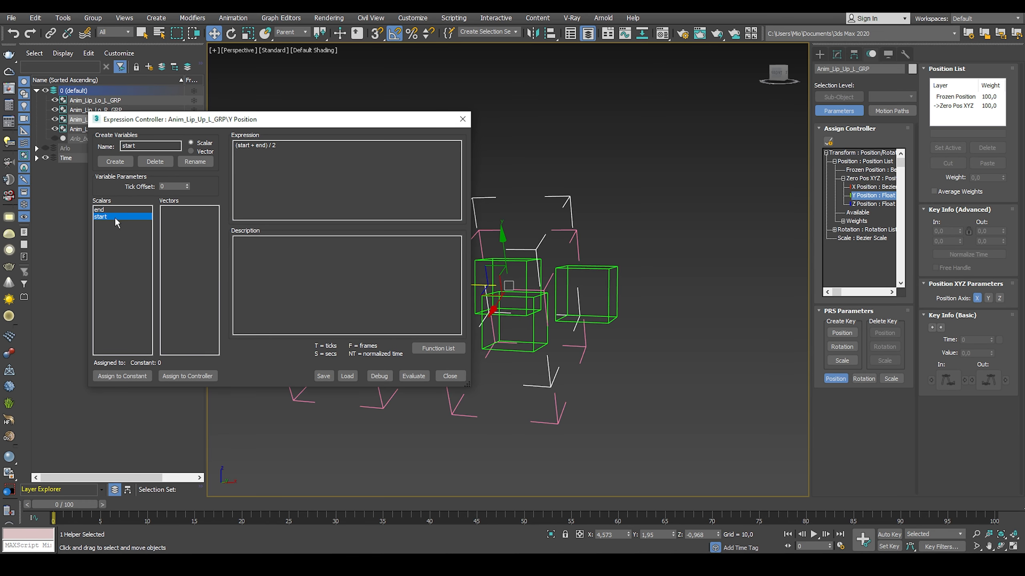
- Assign the start variable to the Zero Pos XYZ Y Position controller of Anim_Lip_Corner_L
middle_click_drag(613, 238, 649, 221, "alt")
left_click_drag(649, 221, 618, 250)
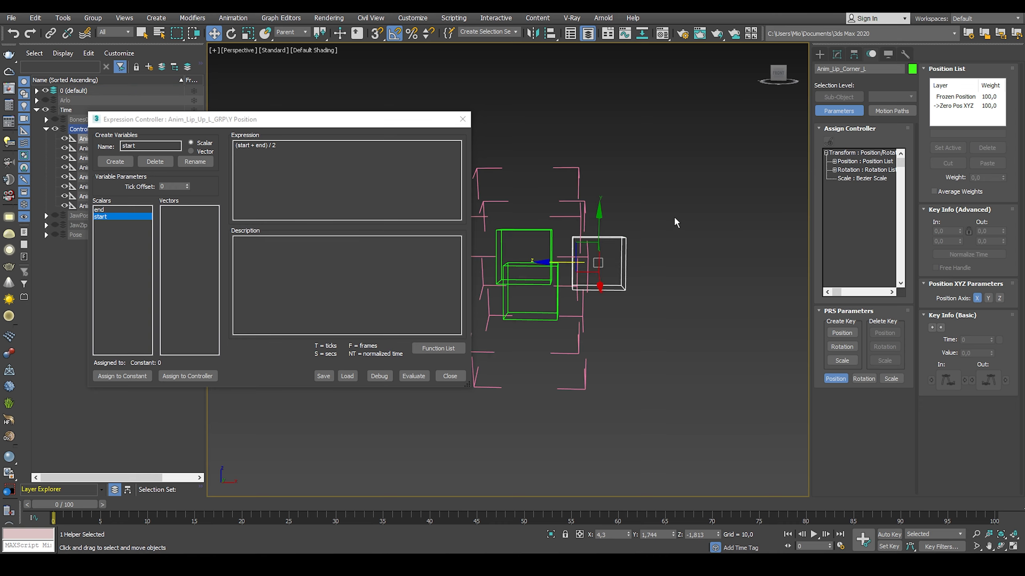
middle_click_drag(674, 223, 660, 237)
left_click(188, 375)
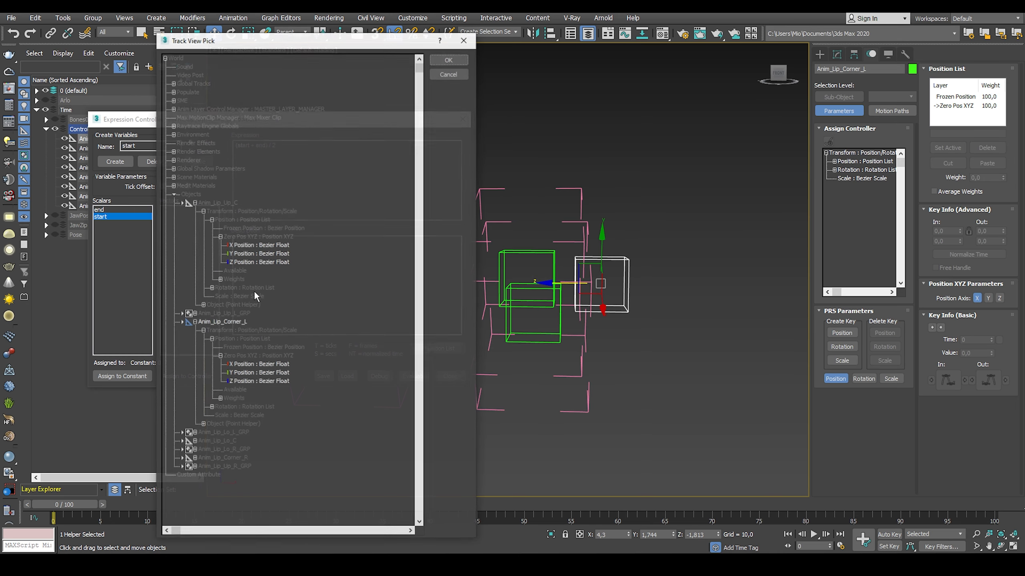
left_click(255, 372)
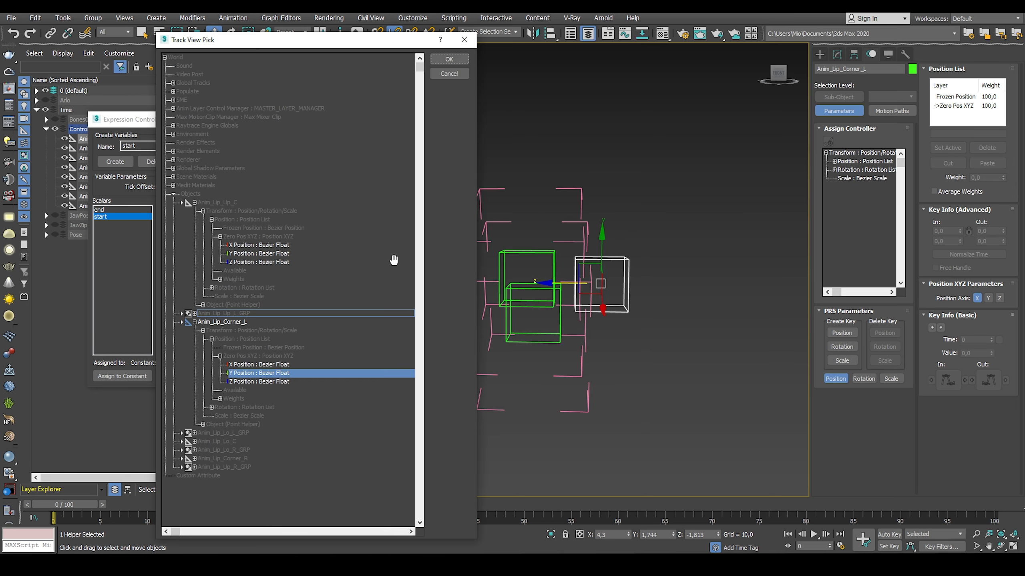
left_click(450, 59)
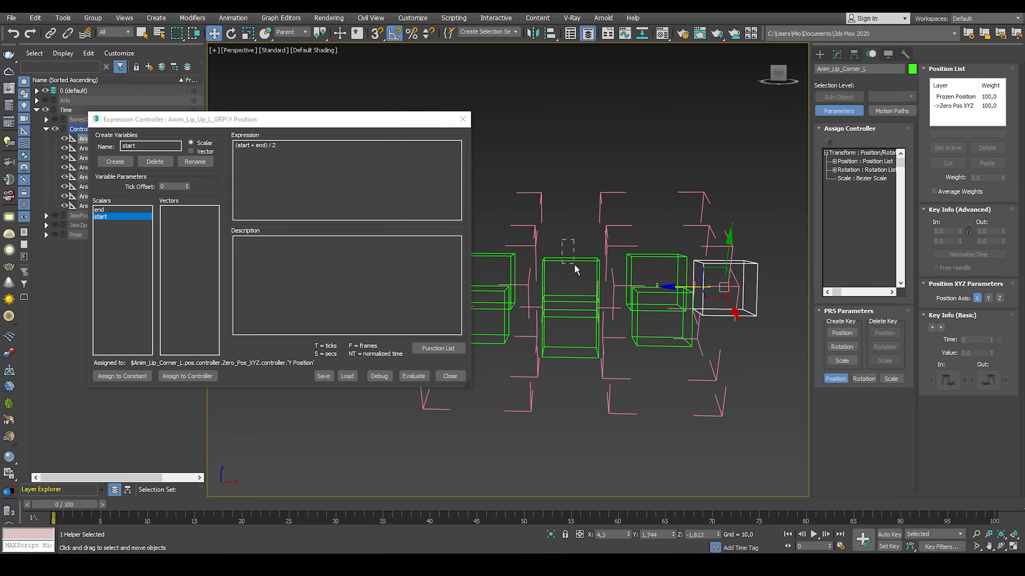
- Assign the end variable to the Zero Pos XYZ Y Position controller of Anim_Lip_Up_C
left_click(574, 263)
left_click(112, 209)
left_click(187, 376)
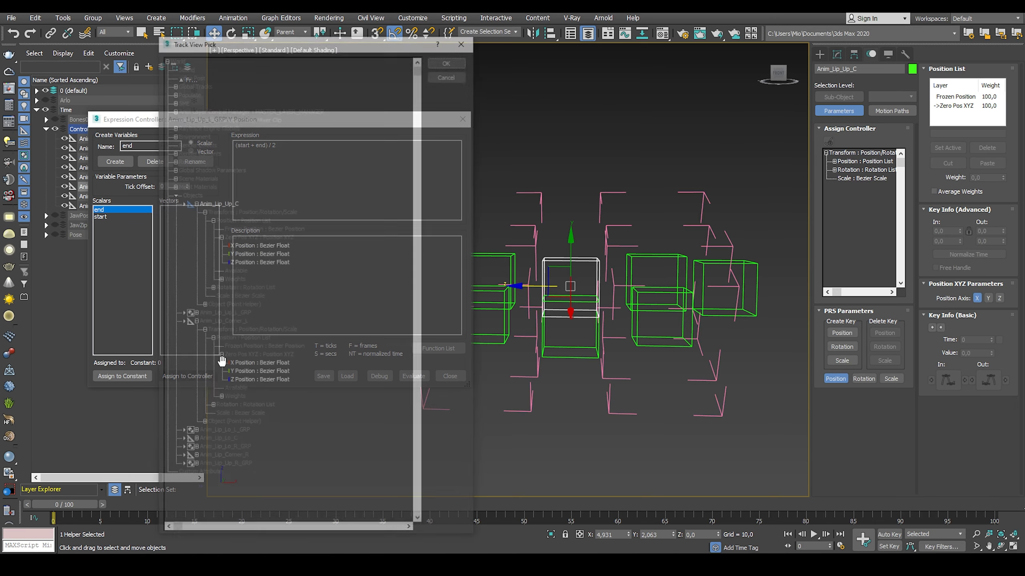
left_click(255, 256)
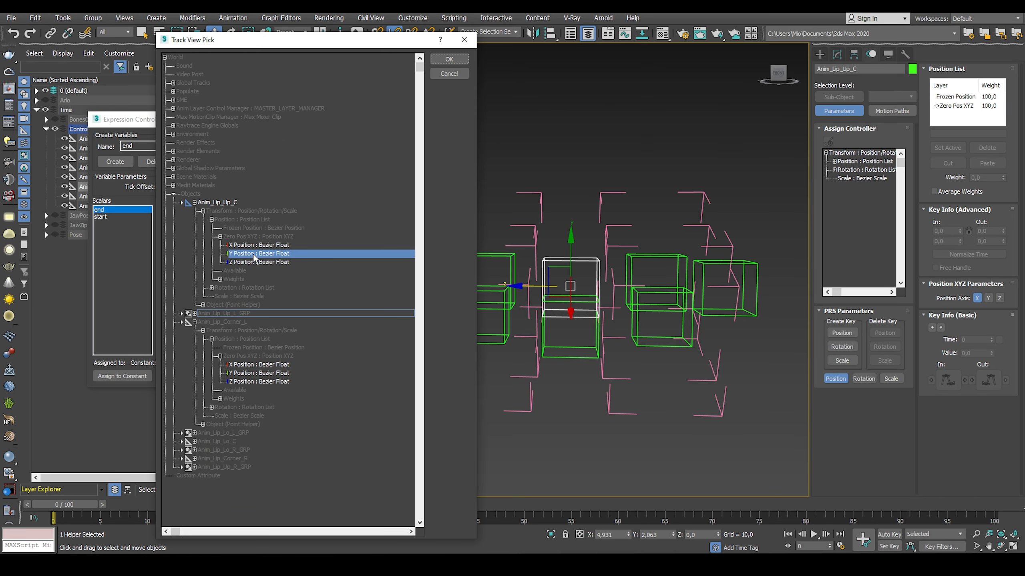
left_click(450, 59)
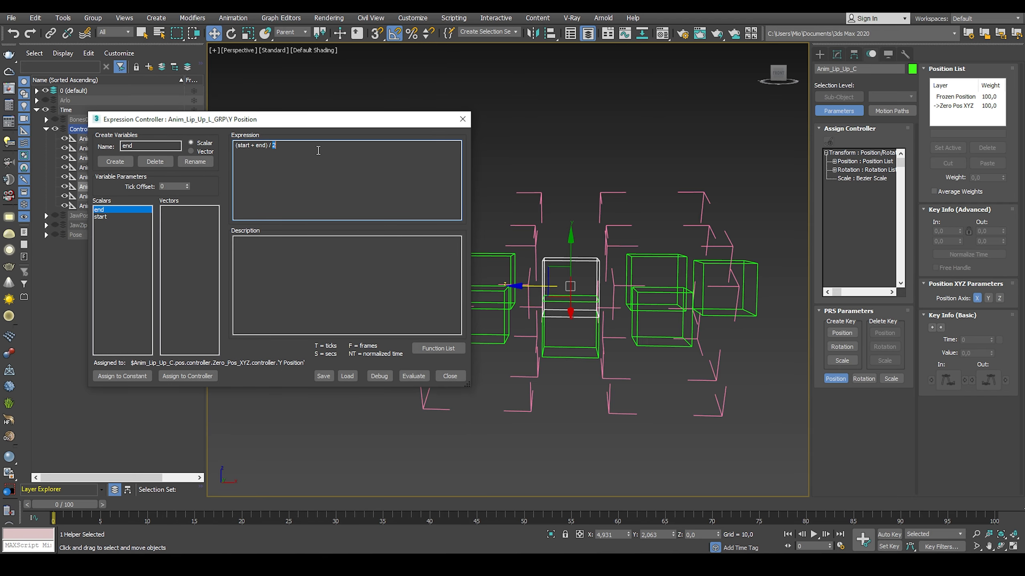
- Change the Y Position expression to (start + end) / 4, copy its text, and evaluate and close it
middle_click_drag(559, 218, 534, 212)
left_click_drag(304, 147, 234, 147)
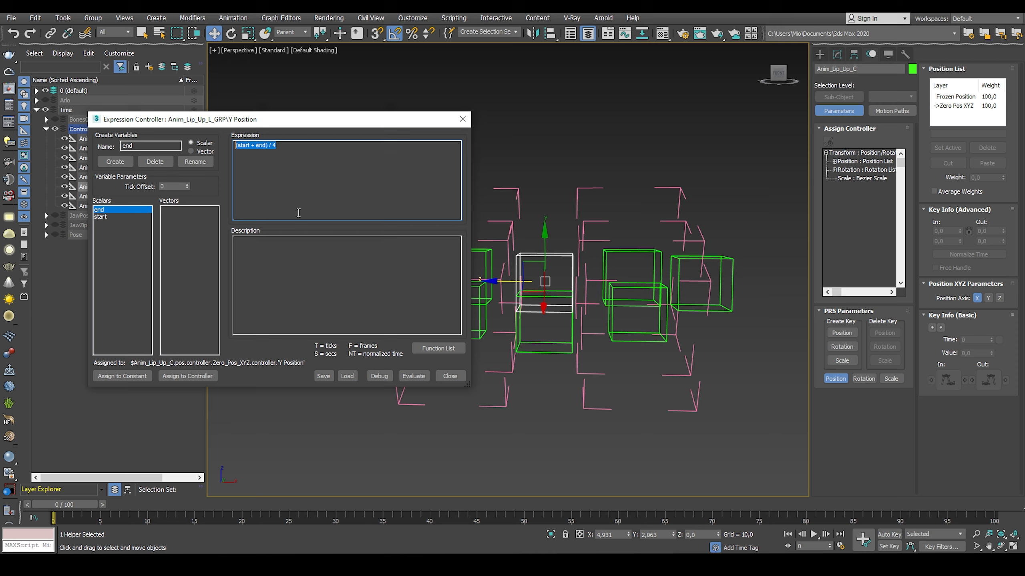
left_click(413, 376)
left_click(450, 376)
- Assign a Float Expression controller to the Zero Pos XYZ X Position of Anim_Lip_Up_L_GRP
middle_click_drag(668, 251, 611, 243)
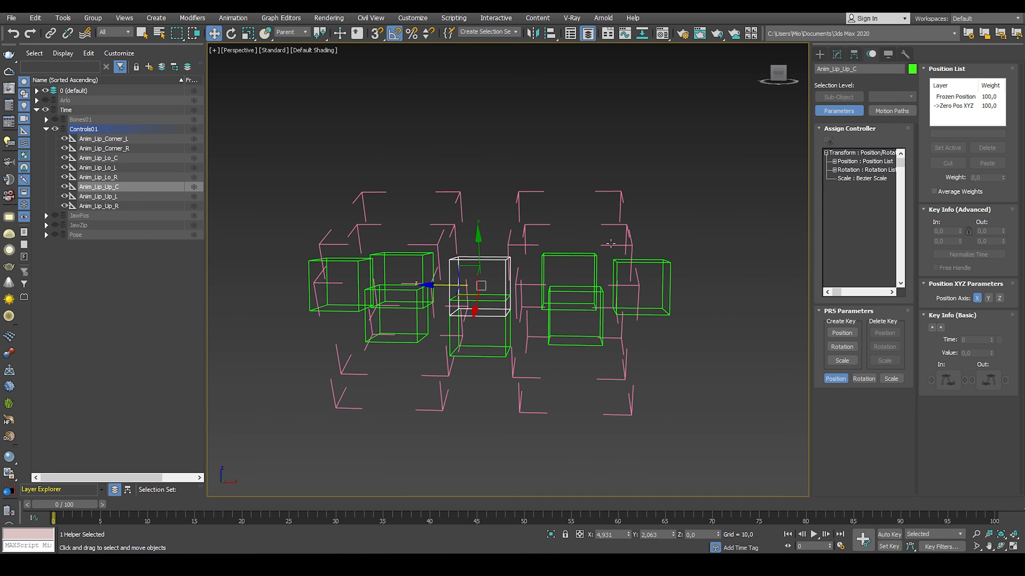
left_click(622, 192)
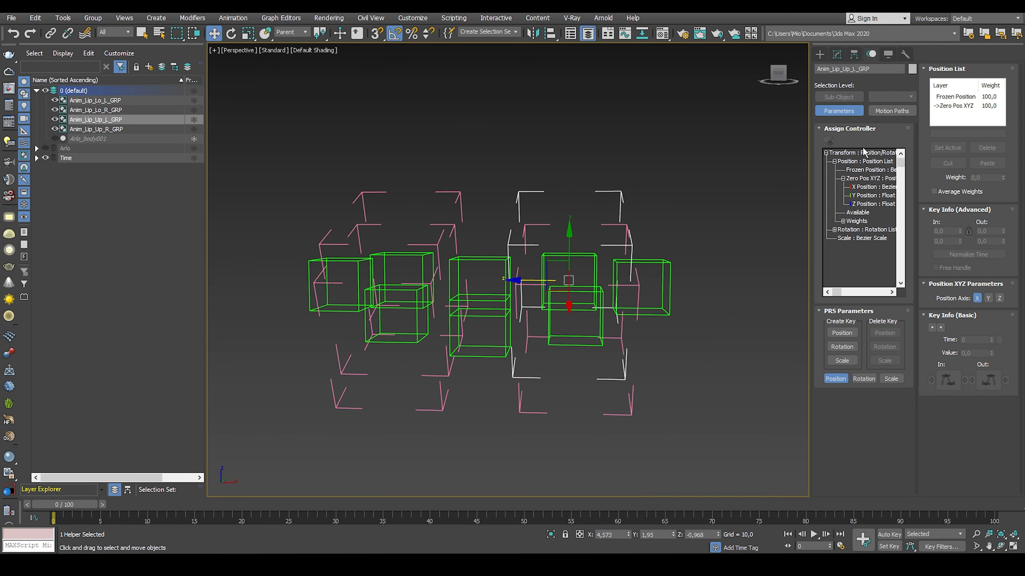
left_click(865, 190)
right_click(864, 190)
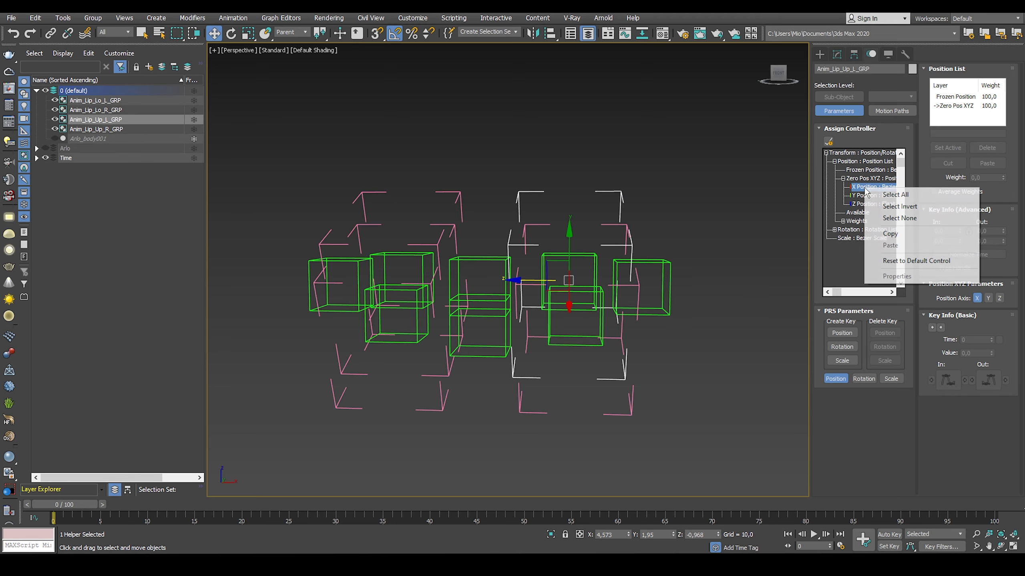
left_click(828, 144)
left_click(480, 227)
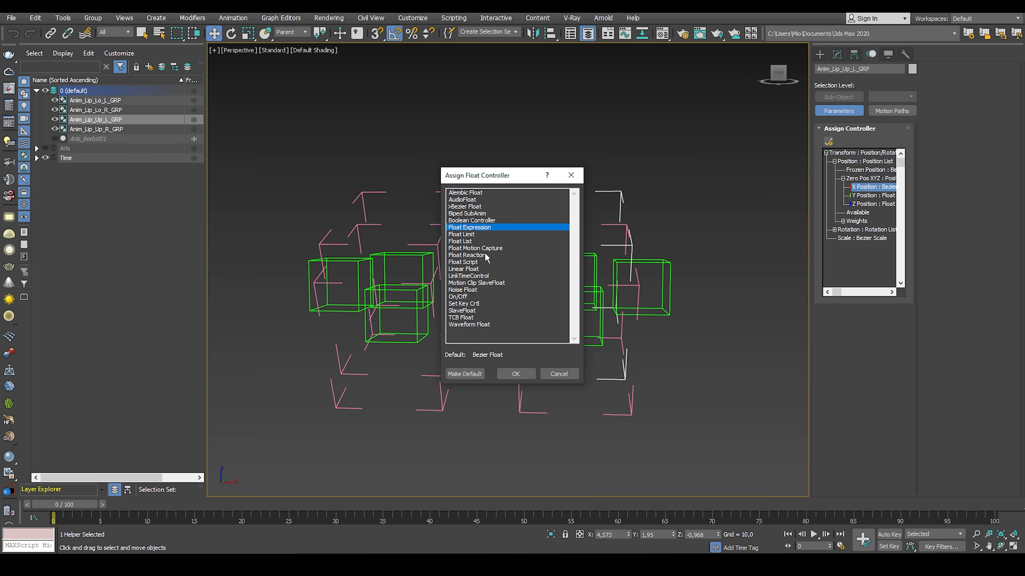
left_click(515, 374)
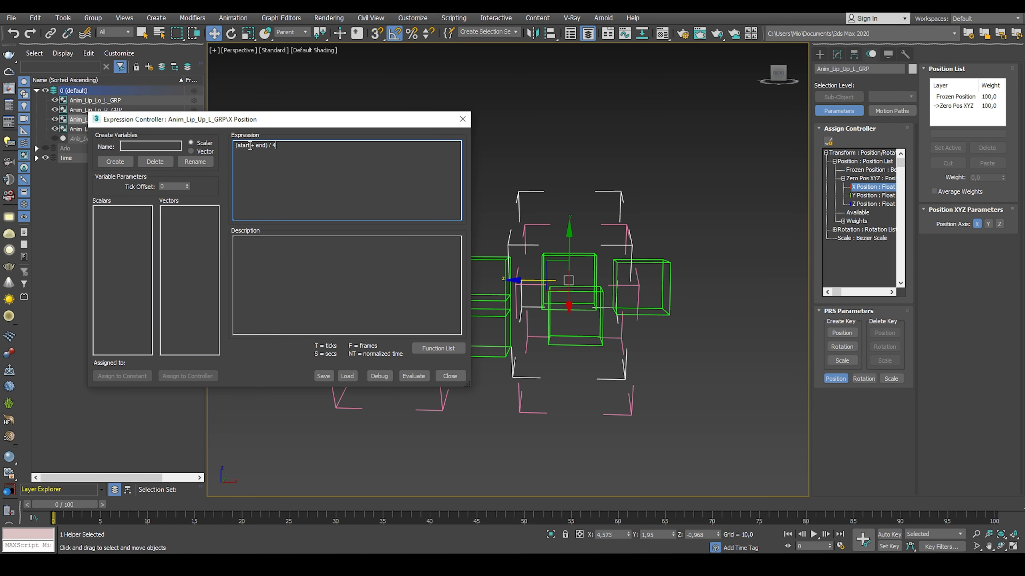
- Enter (start + end) / 4 as the X Position expression and create the scalar variables start and end
left_click(151, 145)
type("start")
left_click(115, 161)
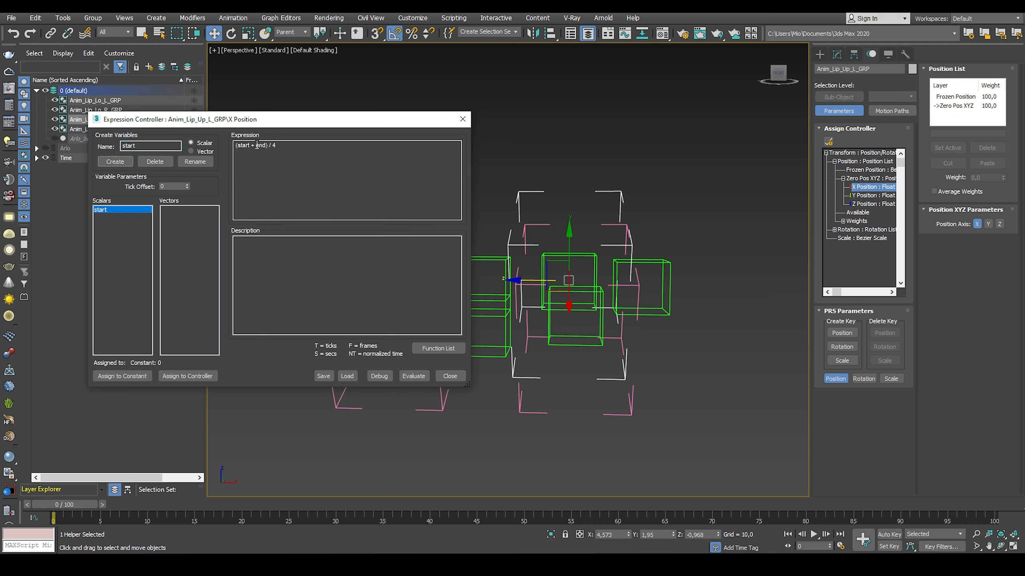
left_click_drag(256, 145, 264, 147)
key("ctrl+c")
double_click(176, 145)
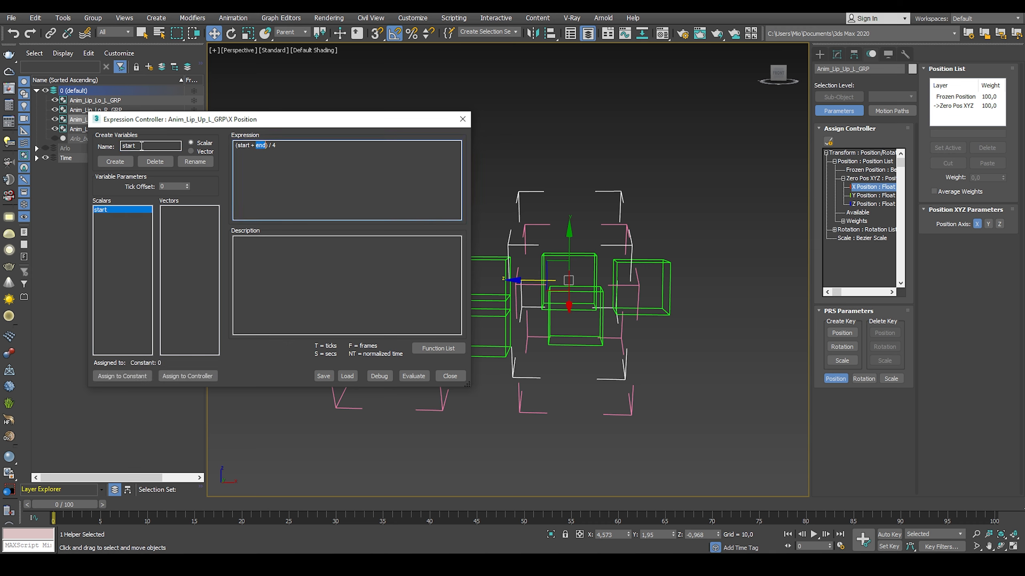
key("ctrl+v")
left_click(115, 162)
- Assign the start variable to the Zero Pos XYZ X Position controller of Anim_Lip_Corner_L
left_click(110, 216)
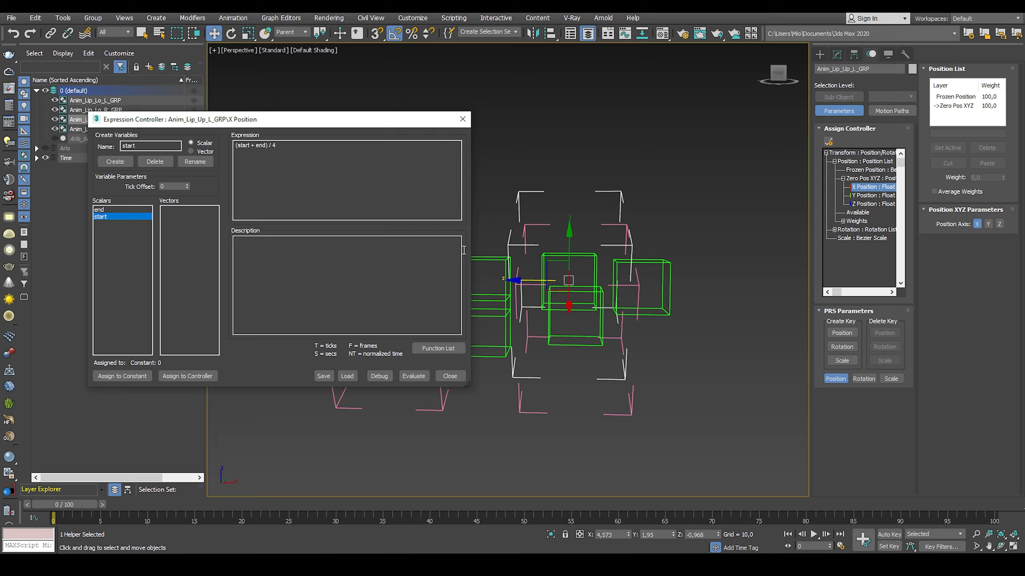
middle_click_drag(666, 247, 657, 241)
left_click_drag(683, 243, 656, 265)
middle_click_drag(701, 239, 708, 231)
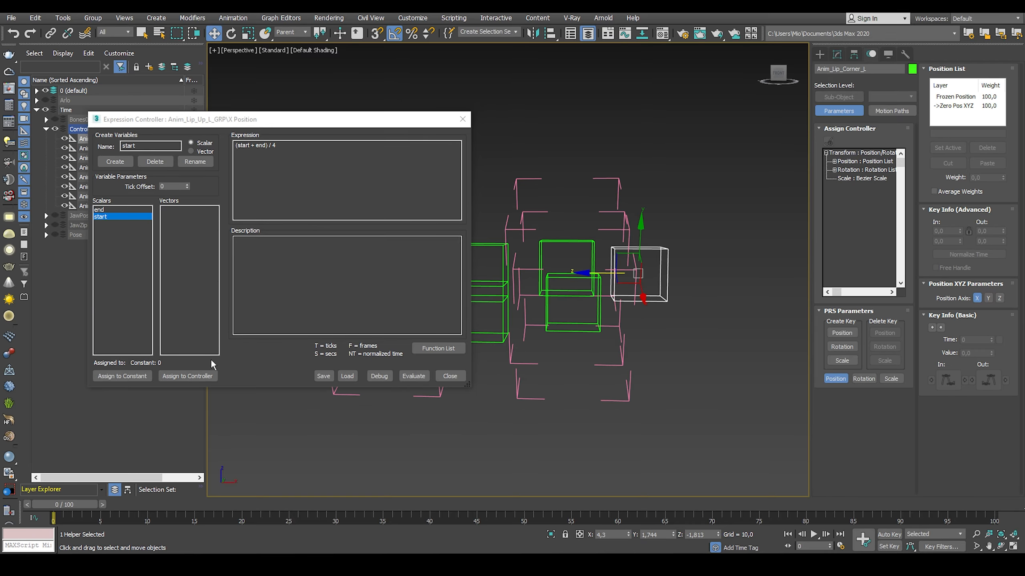
left_click(182, 376)
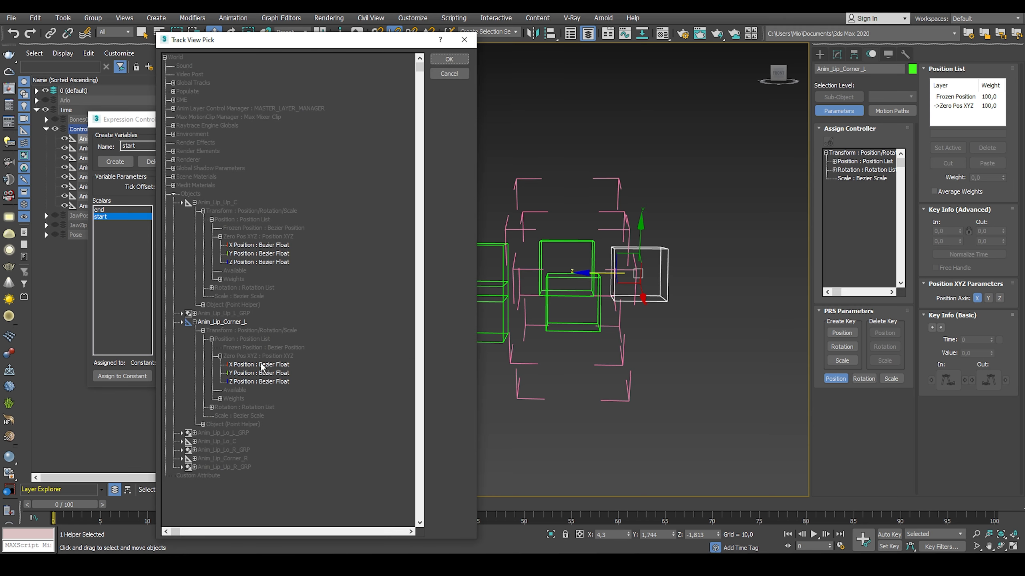
left_click(261, 364)
left_click(449, 58)
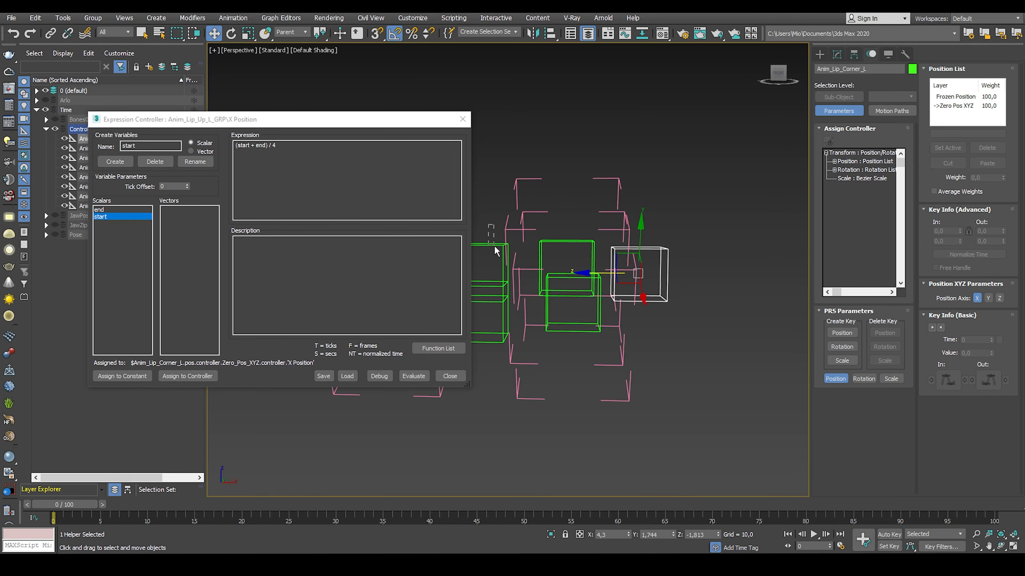
- Assign the end variable to the Zero Pos XYZ X Position controller of Anim_Lip_Up_C, and evaluate and close the expression
left_click(496, 251)
left_click(101, 209)
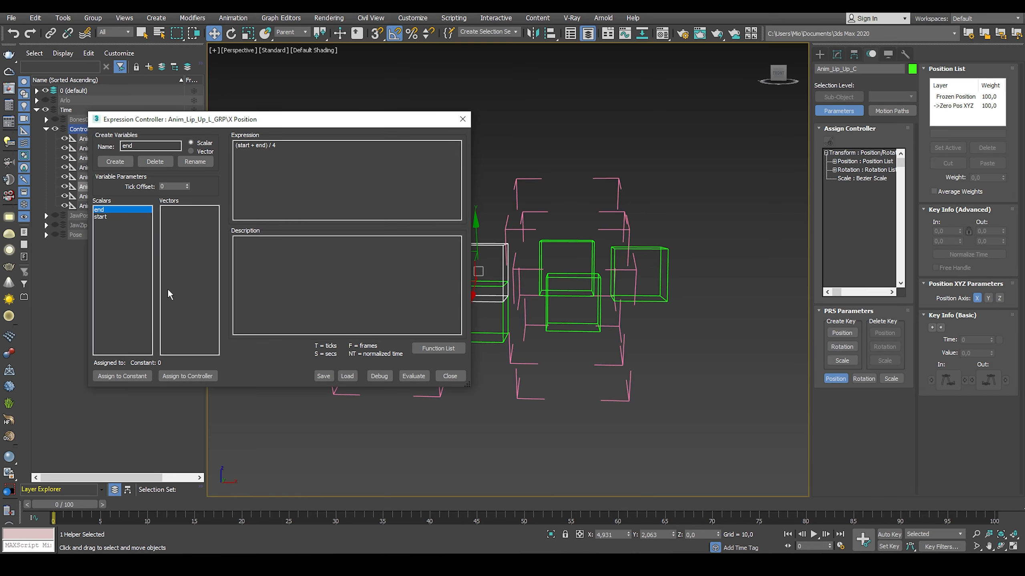
left_click(189, 377)
left_click(258, 245)
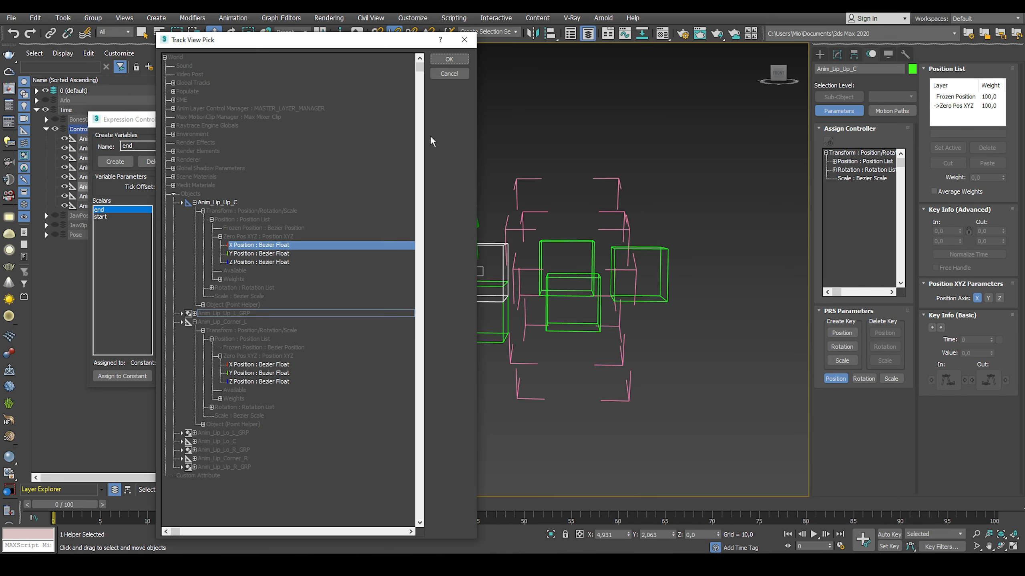
left_click(450, 59)
left_click(408, 376)
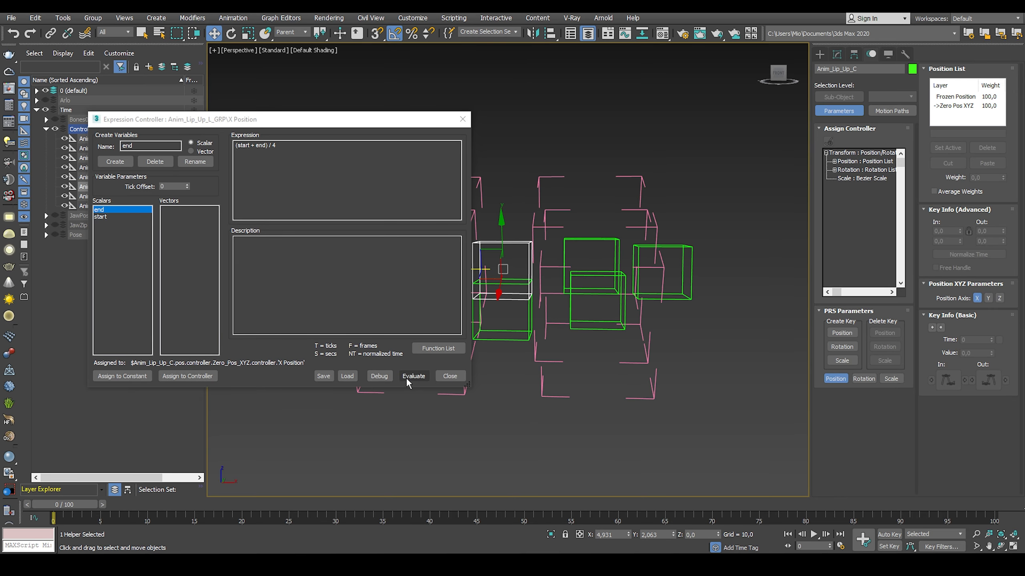
left_click(450, 377)
- Switch the reference coordinate system to View and move Anim_Lip_Corner_L upward to test the lip expressions
left_click_drag(662, 225, 603, 276)
left_click(296, 35)
left_click(295, 41)
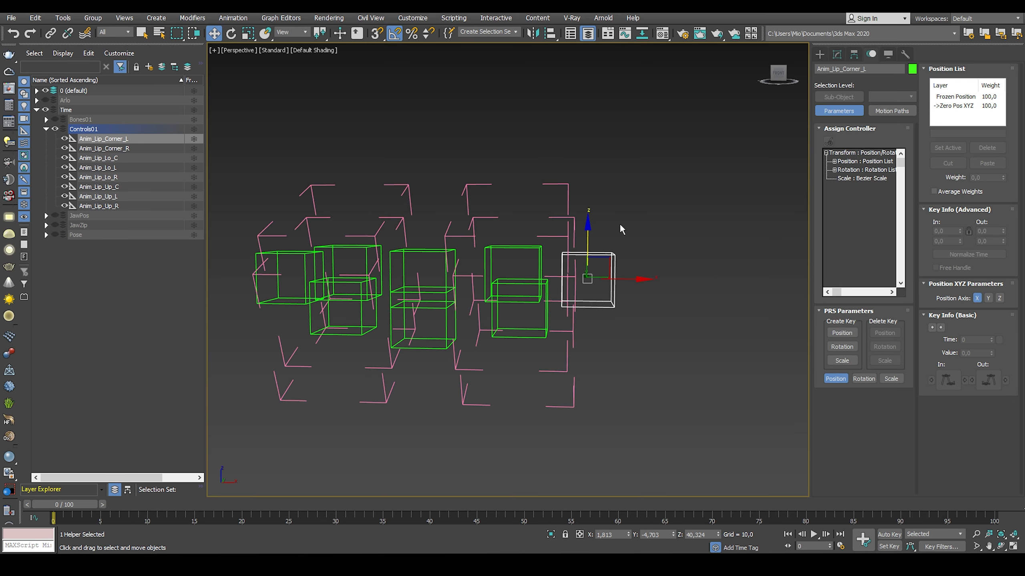
middle_click_drag(620, 229, 544, 220, "alt")
left_click_drag(620, 262, 632, 185)
middle_click_drag(632, 185, 682, 193, "alt")
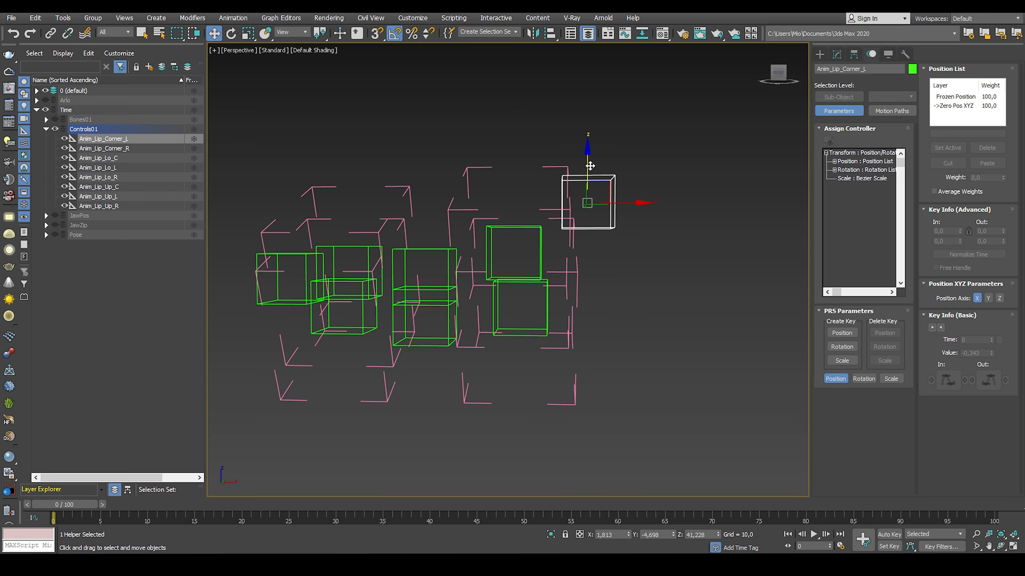
- Show the Arlo layer and move Anim_Lip_Corner_L up and down against the face to test the lip in-betweens
left_click_drag(590, 165, 590, 147)
left_click(48, 100)
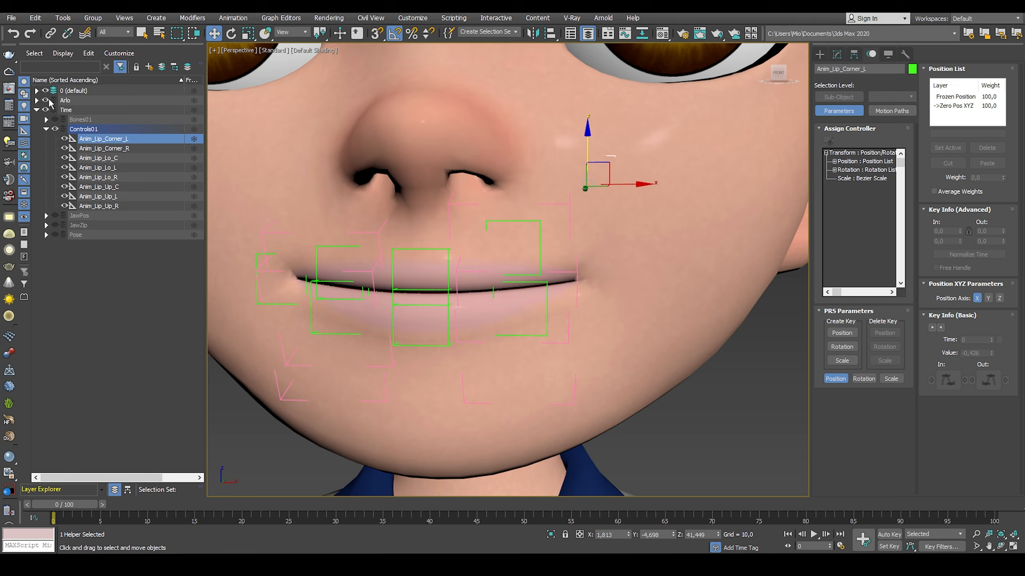
middle_click_drag(583, 188, 568, 203)
left_click_drag(574, 158, 596, 324)
middle_click_drag(625, 298, 569, 248)
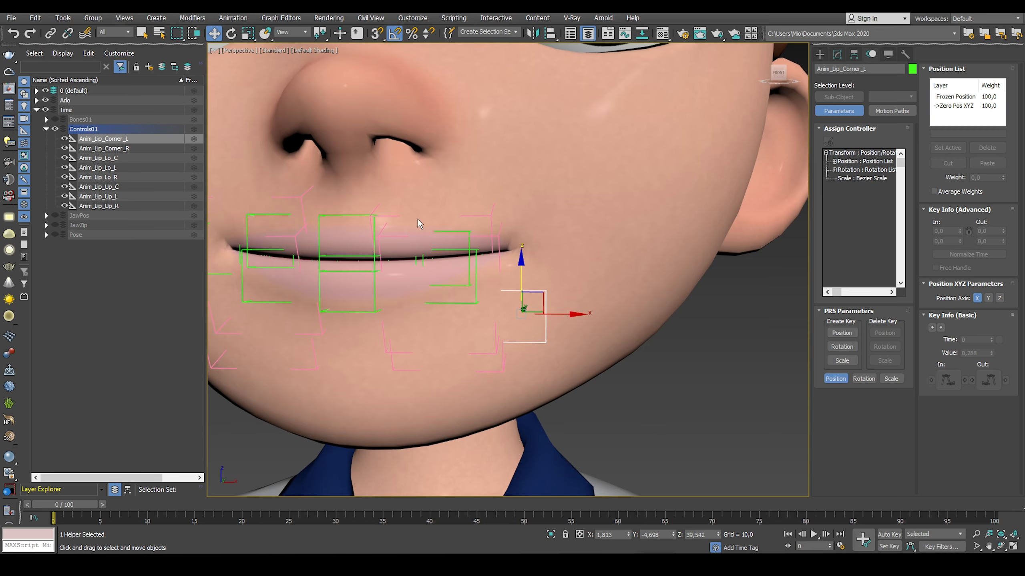
- Hide the Arlo layer and move Anim_Lip_Corner_L sideways and in depth to test the neighbouring lip controls
left_click(45, 100)
scroll(514, 241, "down", 3)
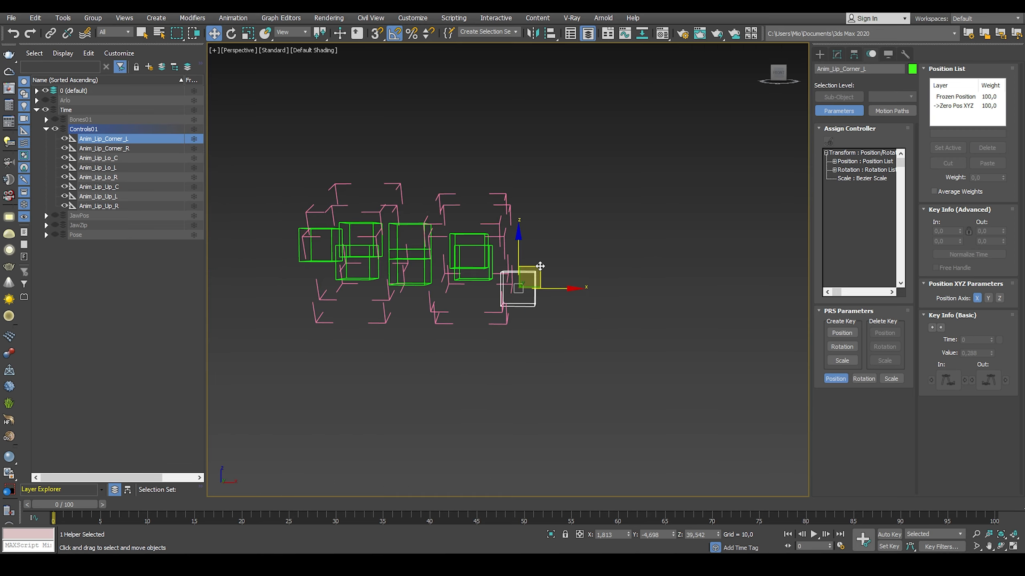
left_click_drag(532, 270, 655, 307)
middle_click_drag(671, 272, 670, 297, "alt")
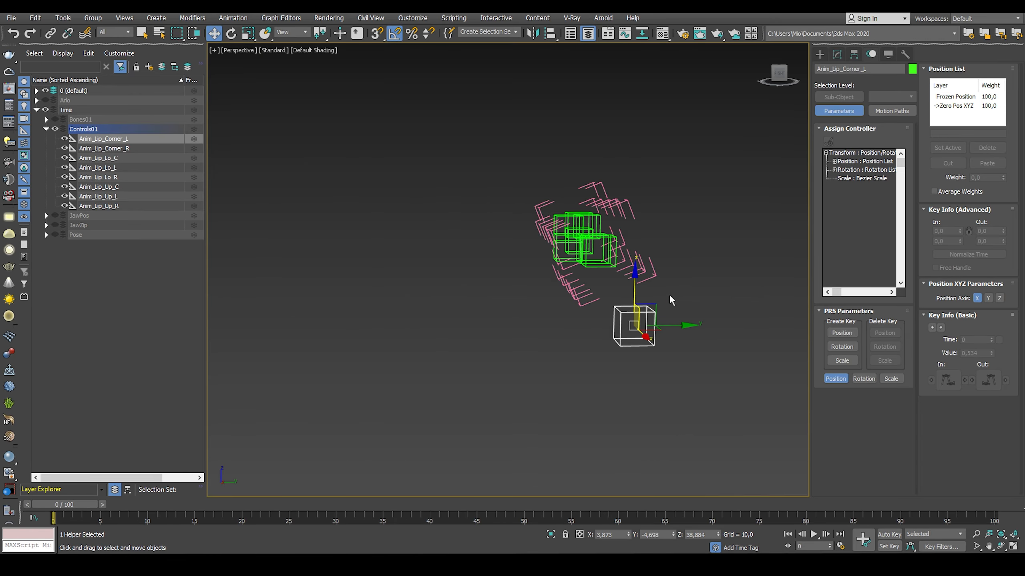
left_click_drag(658, 306, 749, 253)
- Reset Anim_Lip_Corner_L to its rest position with Transform To Zero and clear the selection
middle_click_drag(602, 218, 691, 221, "alt")
right_click(688, 219, "alt")
left_click(680, 199)
middle_click_drag(623, 220, 552, 213)
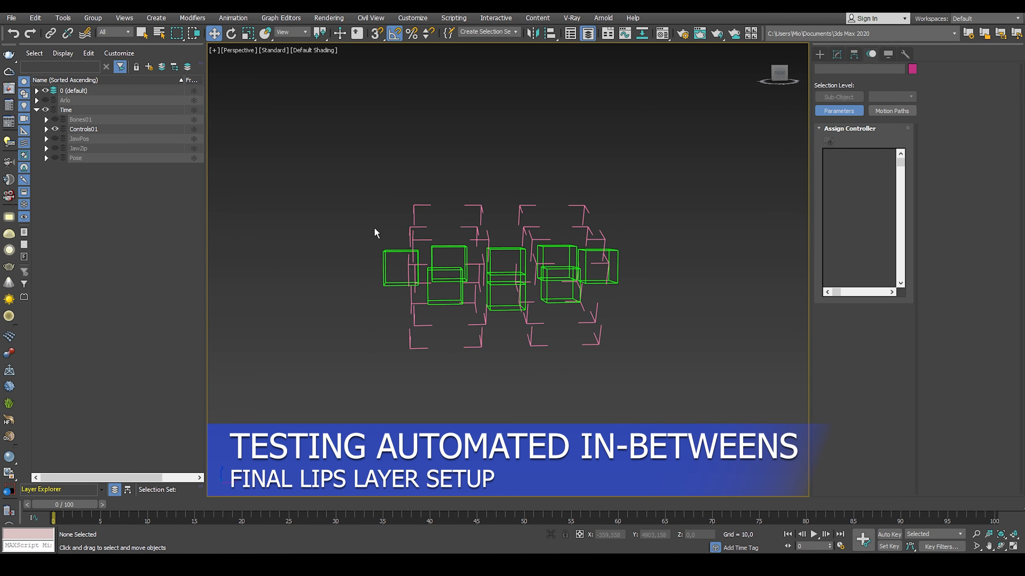
- Move Anim_Lip_Corner_R outward and in depth to test the in-between lip controls beside it
left_click(397, 263)
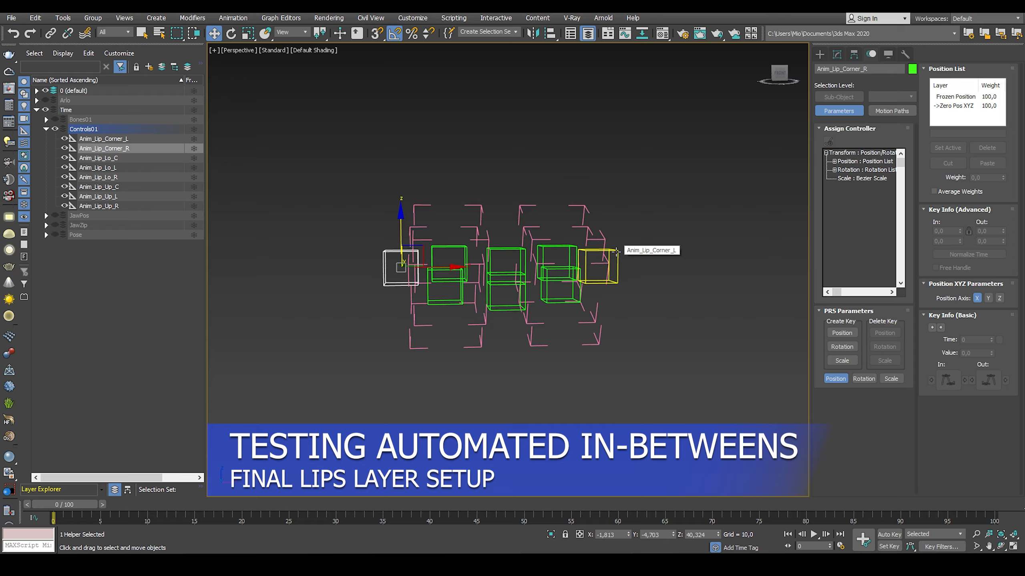
left_click_drag(427, 250, 334, 300)
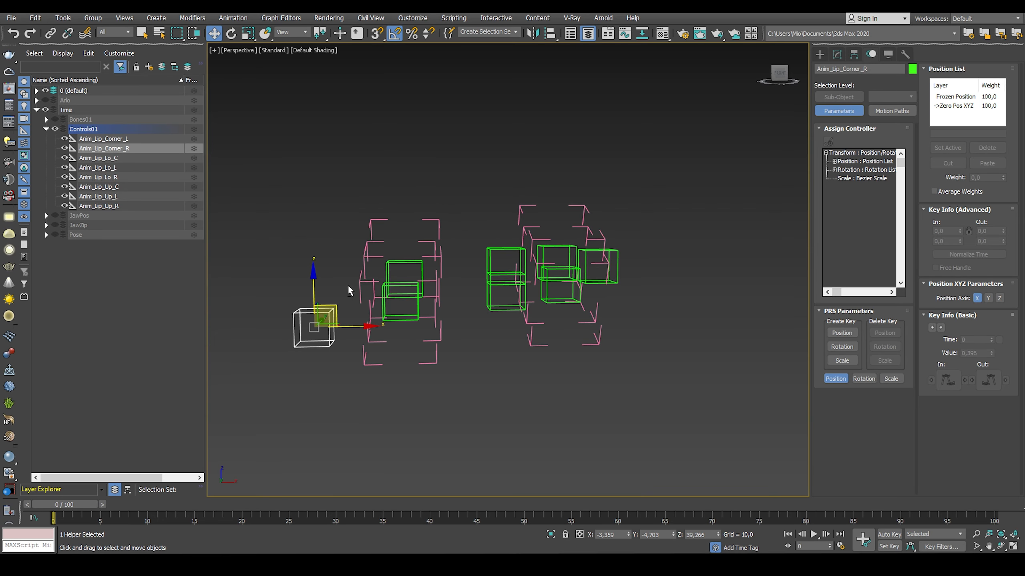
middle_click_drag(349, 291, 367, 322, "alt")
left_click_drag(335, 308, 306, 228)
- Move Anim_Lip_Corner_L to about X 3.55, Y -3.61, Z 40.89 to test the in-between lip controls beside it
left_click(603, 244)
middle_click_drag(603, 245, 540, 228, "alt")
left_click_drag(540, 228, 613, 274)
left_click_drag(645, 233, 654, 208)
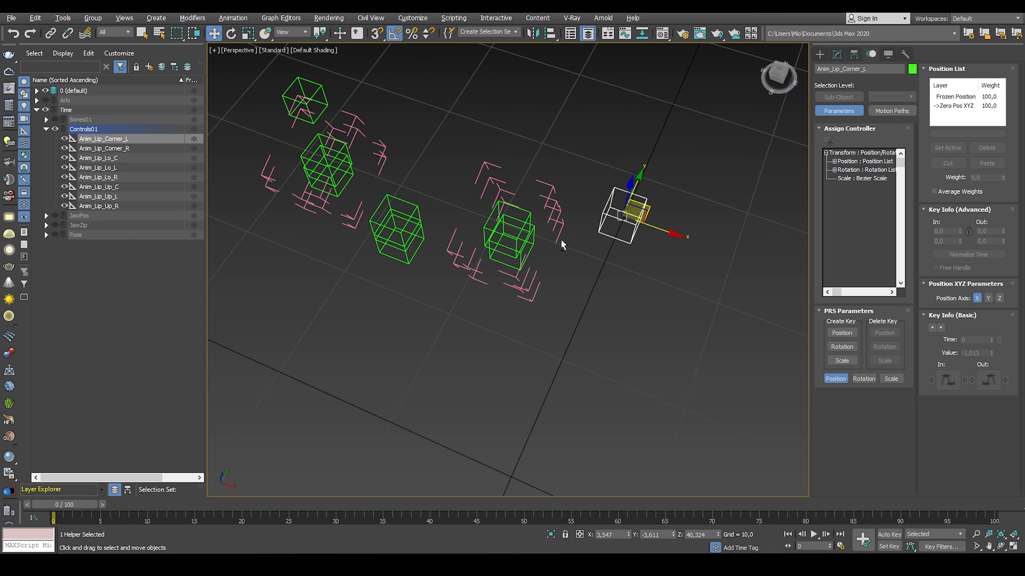
middle_click_drag(560, 245, 590, 176, "alt")
scroll(590, 175, "down", 3)
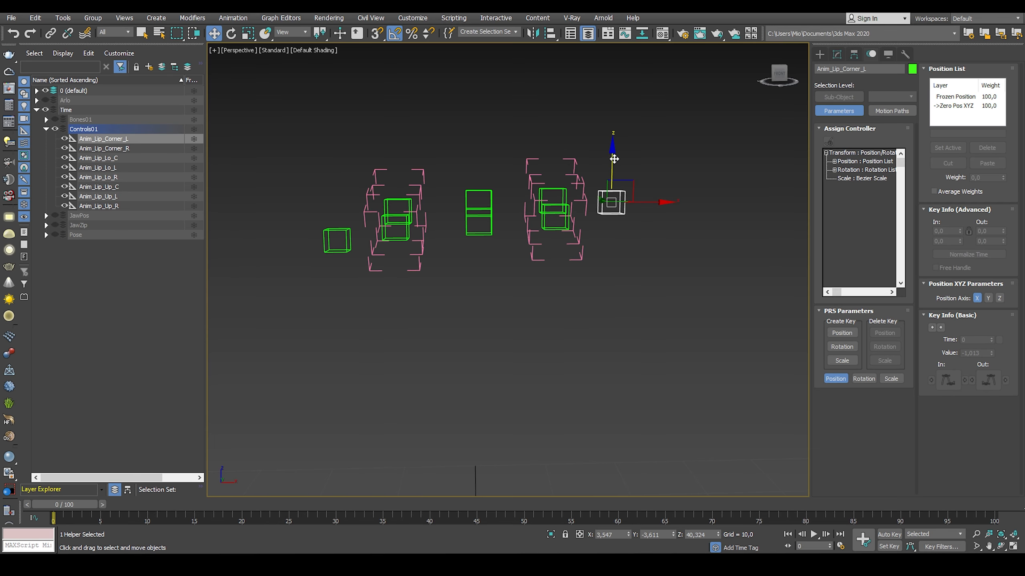
left_click_drag(612, 162, 613, 139)
- Select Anim_Lip_Up_C and Anim_Lip_Lo_C together and move them to test the in-betweens from the lip centre
left_click(349, 231, "ctrl")
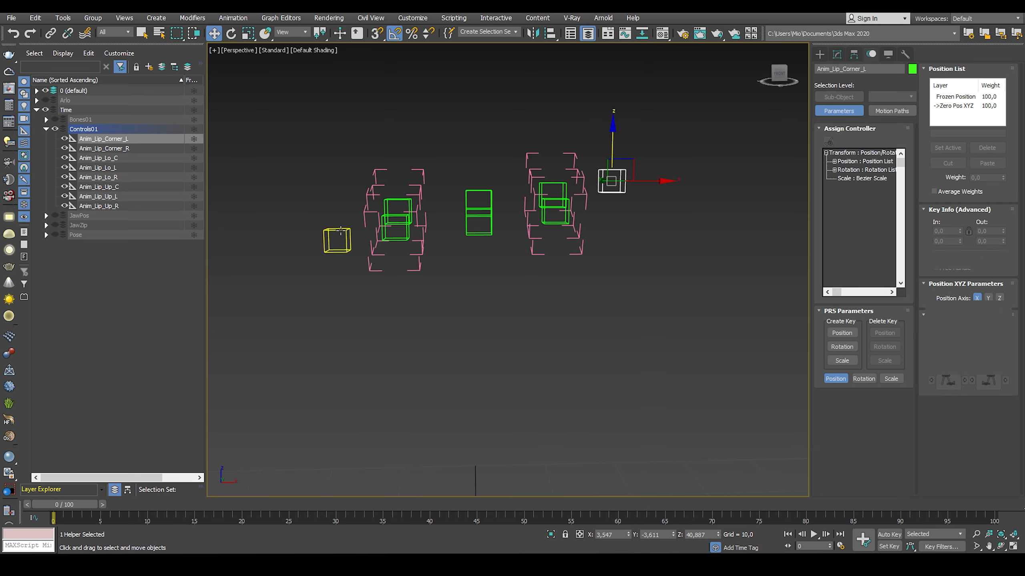
left_click_drag(475, 174, 490, 226)
middle_click_drag(490, 226, 502, 262, "alt")
mouse_move(495, 254)
left_mouse_down()
mouse_move(521, 259)
mouse_move(499, 248)
left_mouse_up()
left_click_drag(480, 369, 484, 309)
middle_click_drag(483, 263, 494, 211, "alt")
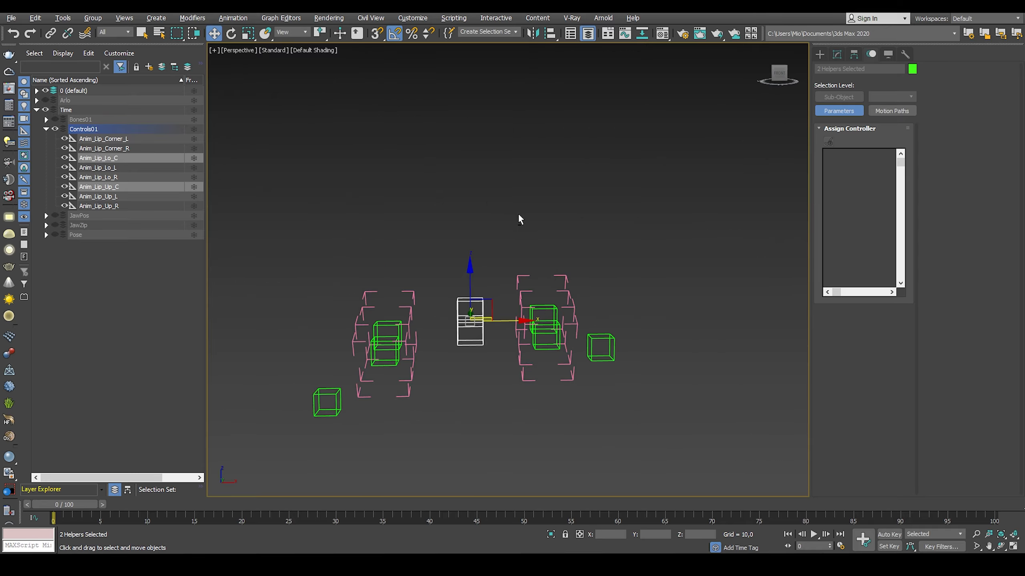
- Add both lip corner controls to the selection, reset all four helpers with Transform To Zero, and deselect them
left_click(603, 348, "ctrl")
left_click(327, 402, "ctrl")
right_click(321, 291)
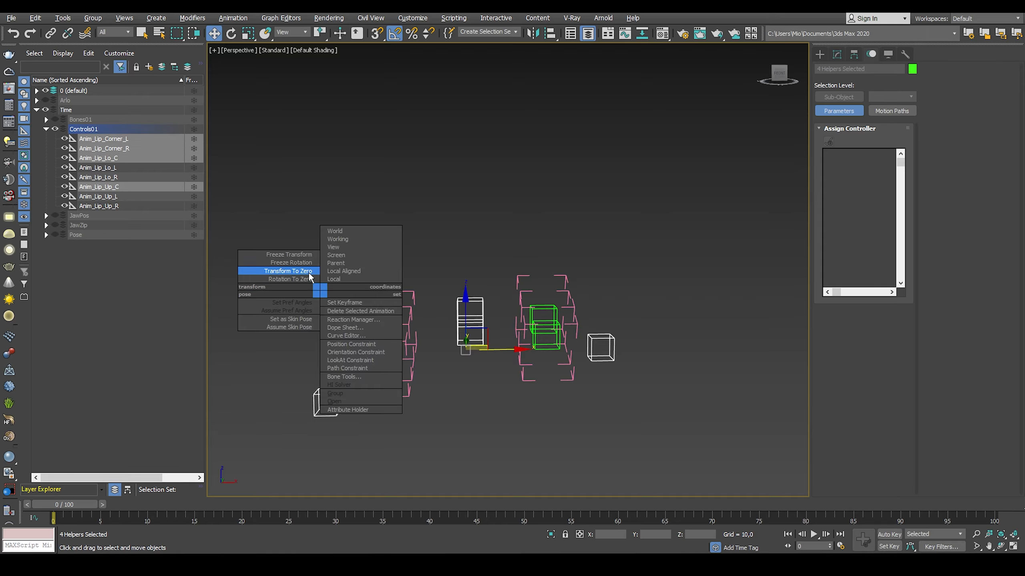
left_click(310, 277)
middle_click_drag(382, 256, 464, 214)
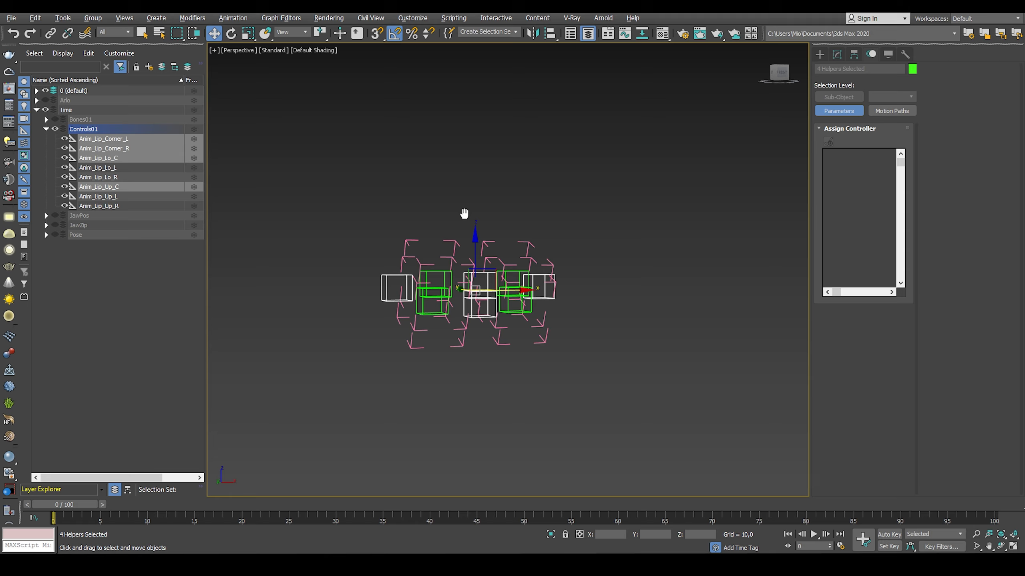
left_click(508, 213)
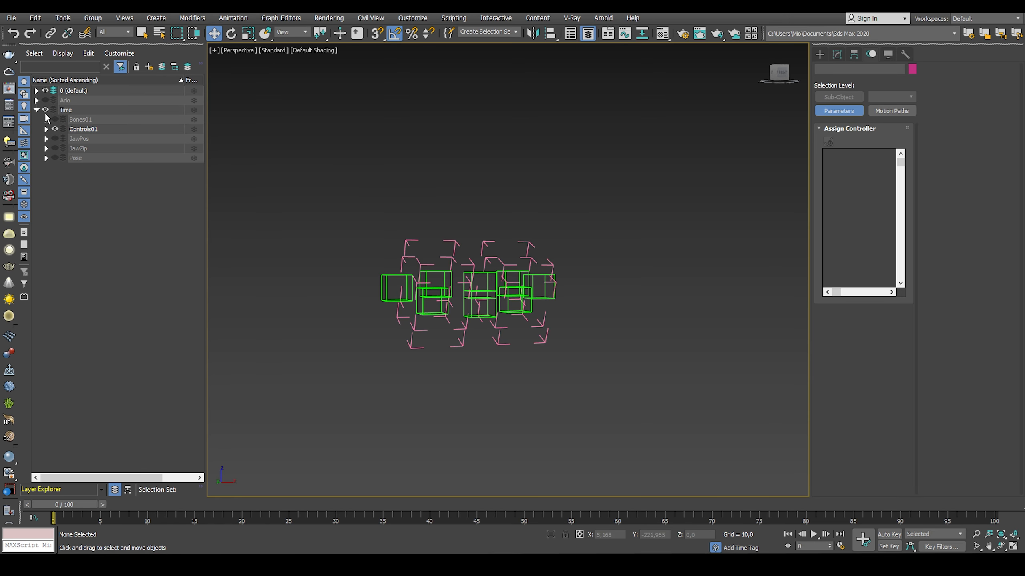
- Show the Bones01, JawPos, JawZip and Pose layers in the Time group
left_click(55, 120)
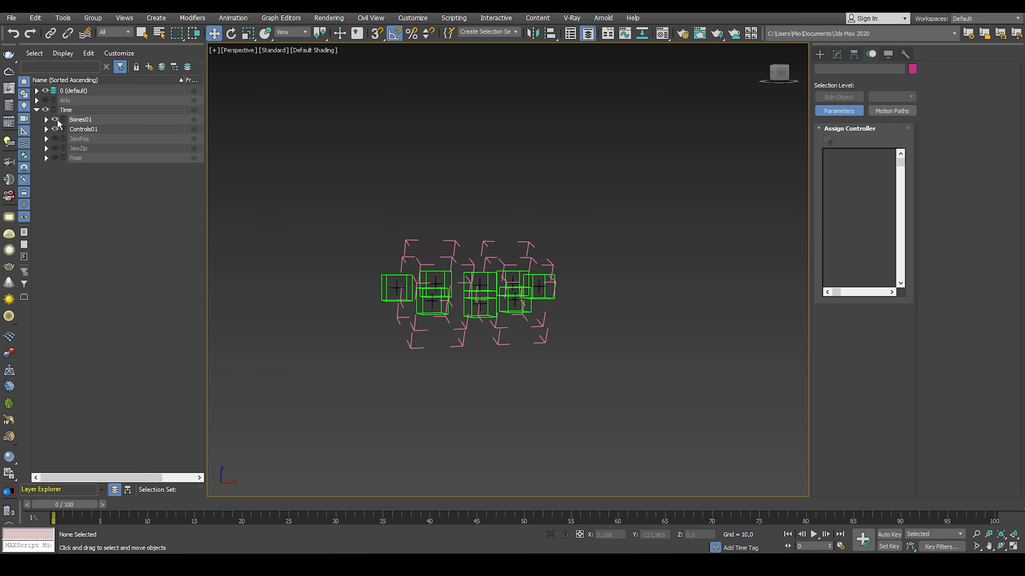
left_click(55, 139)
left_click(55, 148)
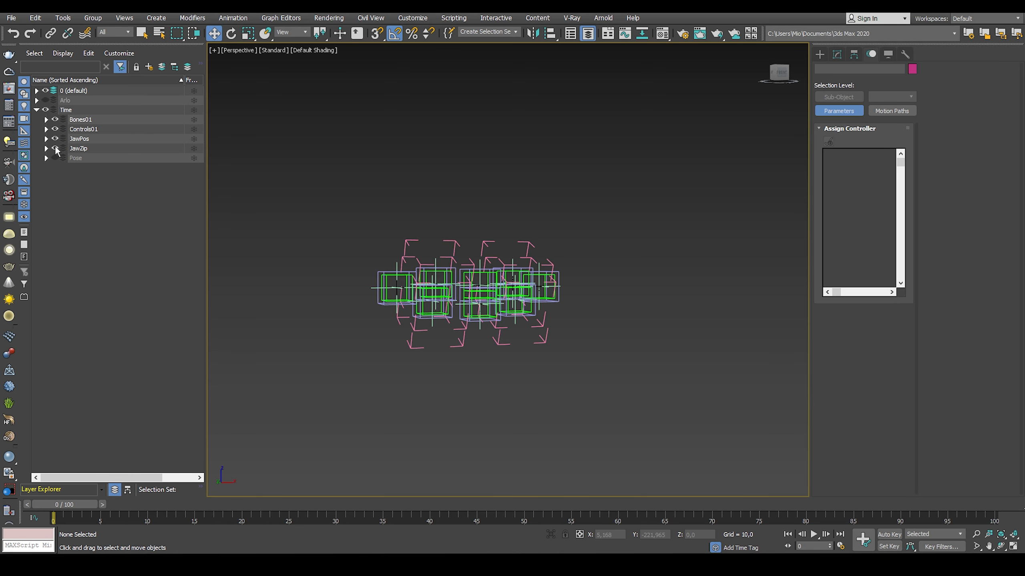
left_click(56, 158)
middle_click_drag(446, 184, 426, 196)
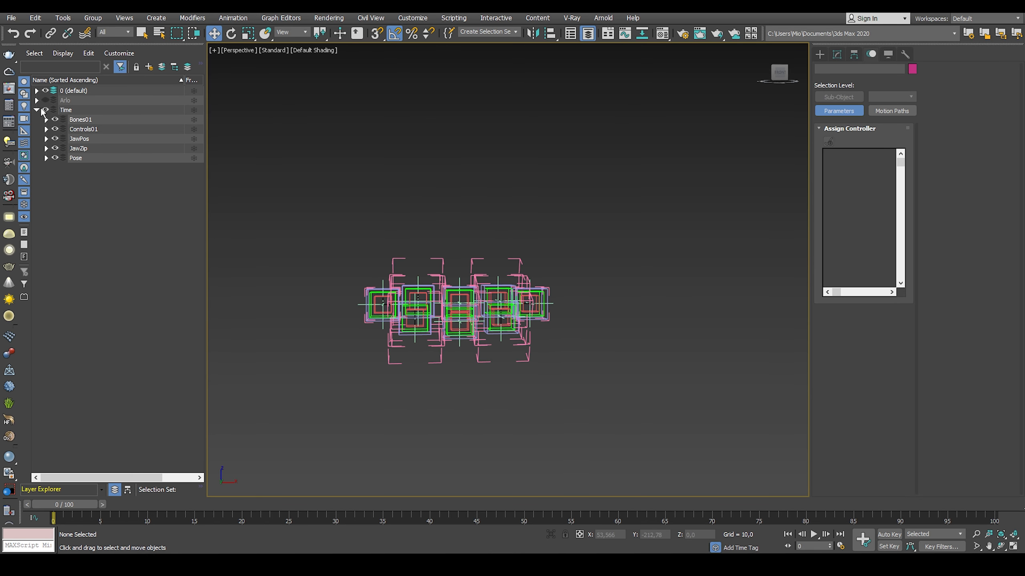
- Show the Arlo layer, hide its Geo sublayer, and collapse the Time and Hidden layers
left_click(36, 109)
left_click(46, 100)
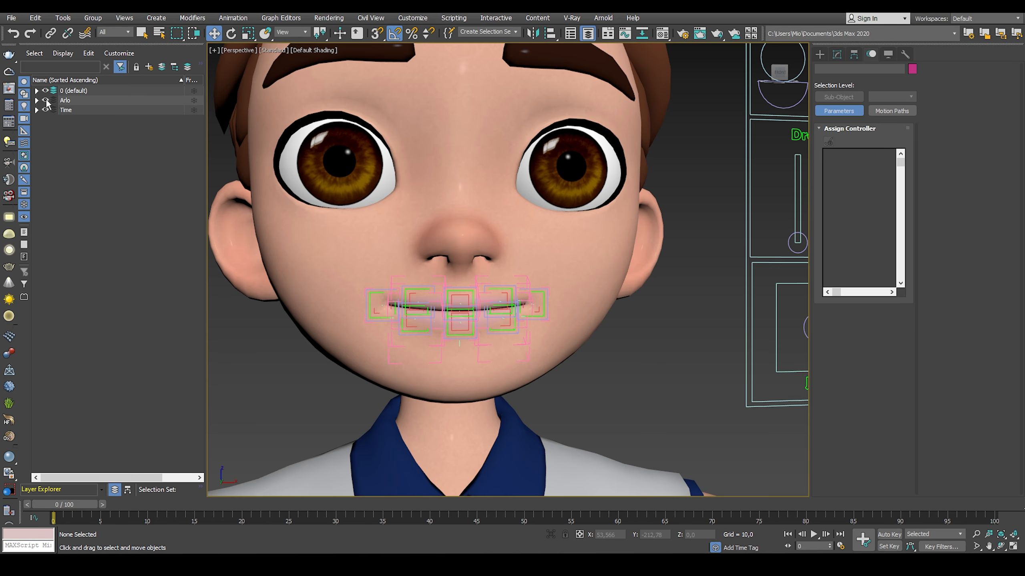
left_click(37, 100)
left_click(55, 130)
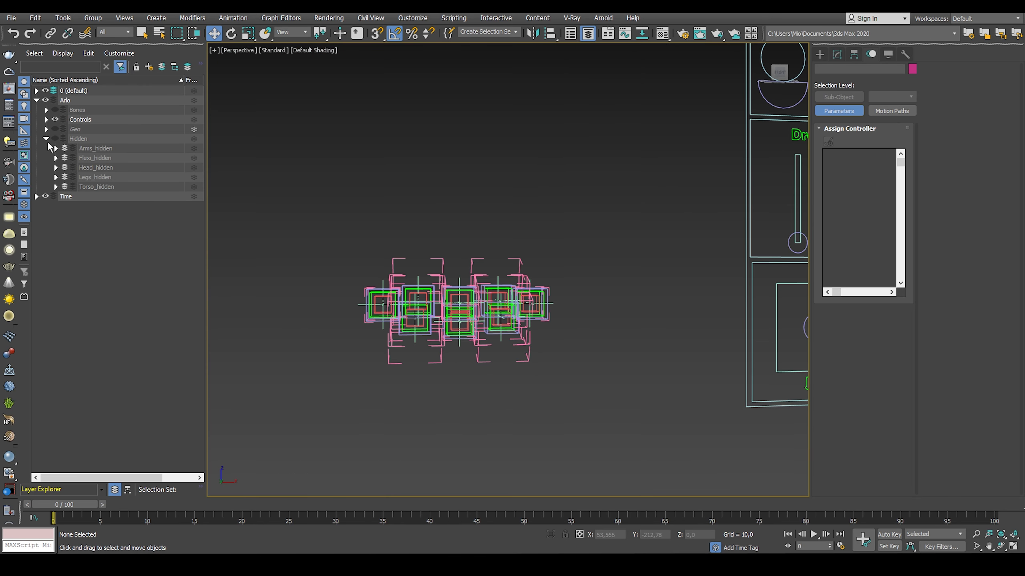
left_click(46, 138)
scroll(524, 185, "down", 3)
middle_click_drag(524, 185, 435, 189)
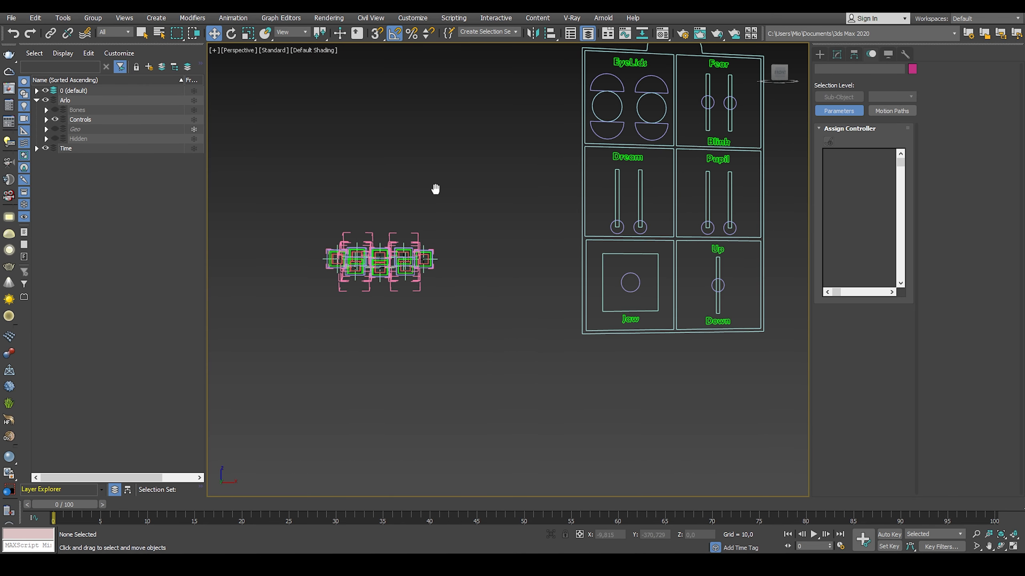
- Lower Anim_Jaw on the control board to about Z 37.71 and raise it partway to test the lip opening
left_click(625, 275)
scroll(646, 262, "up", 4)
scroll(714, 248, "down", 3)
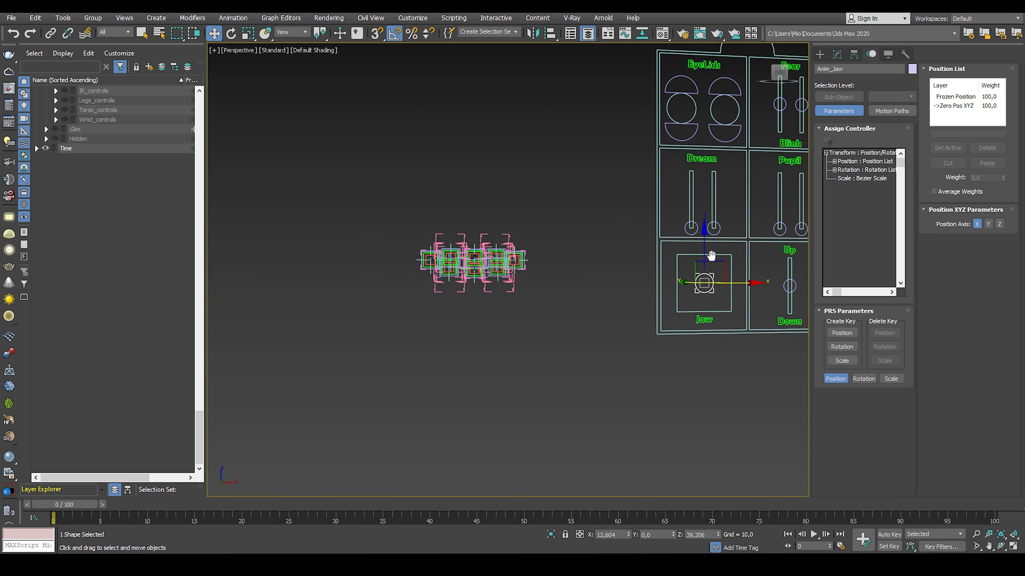
left_click_drag(700, 255, 699, 283)
scroll(500, 261, "up", 4)
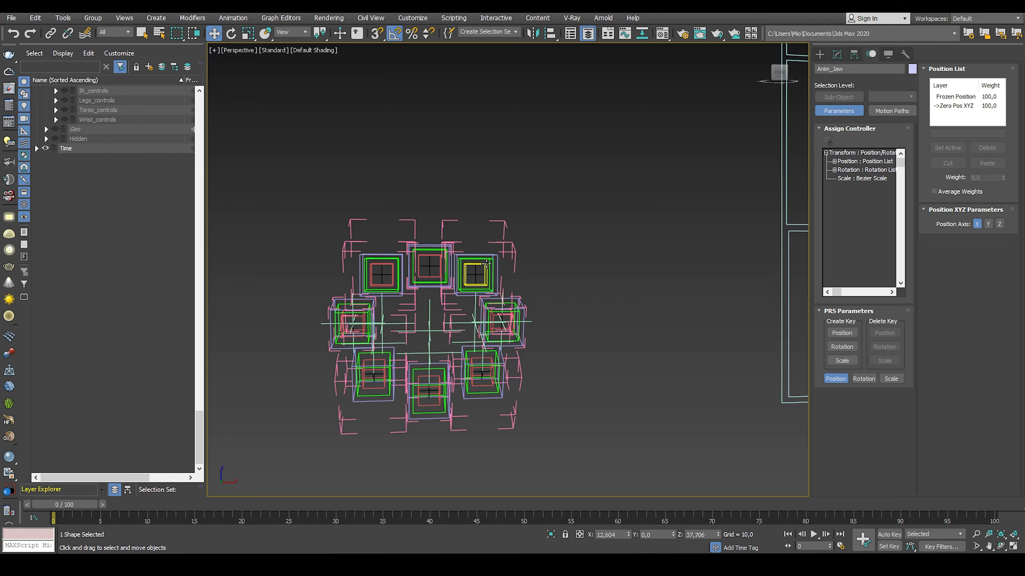
scroll(500, 257, "down", 2)
middle_click_drag(500, 254, 440, 238, "alt")
mouse_move(752, 304)
left_mouse_down()
mouse_move(743, 271)
mouse_move(737, 301)
mouse_move(726, 252)
mouse_move(783, 290)
mouse_move(735, 316)
mouse_move(716, 278)
mouse_move(745, 294)
mouse_move(756, 285)
left_mouse_up()
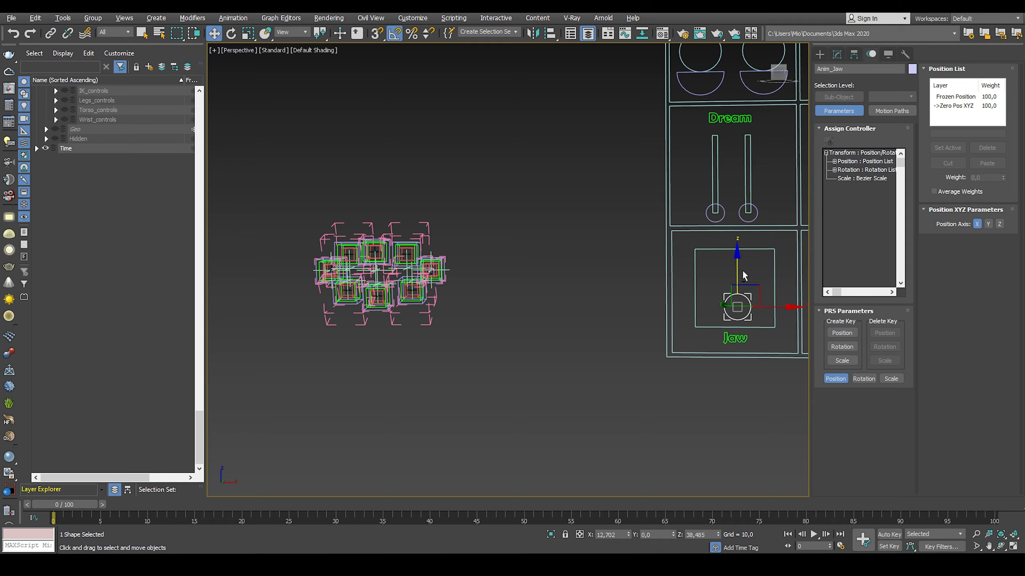
- Reset Anim_Jaw with Transform To Zero and lower it to about Z 37.71 to open the lips
right_click(718, 263, "alt")
left_click(716, 245)
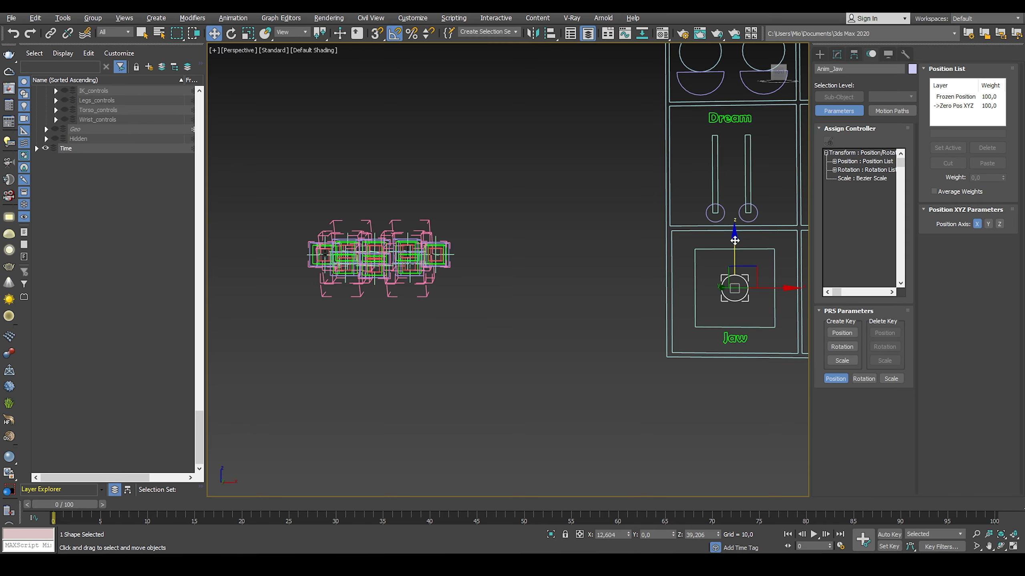
left_click_drag(734, 251, 733, 295)
middle_click_drag(464, 234, 489, 234, "alt")
middle_click_drag(577, 237, 548, 231)
- Expand the Time layer, hide its JawPos sublayer, and select the JawZip_Lip_Up_C helper to inspect it
left_click(37, 149)
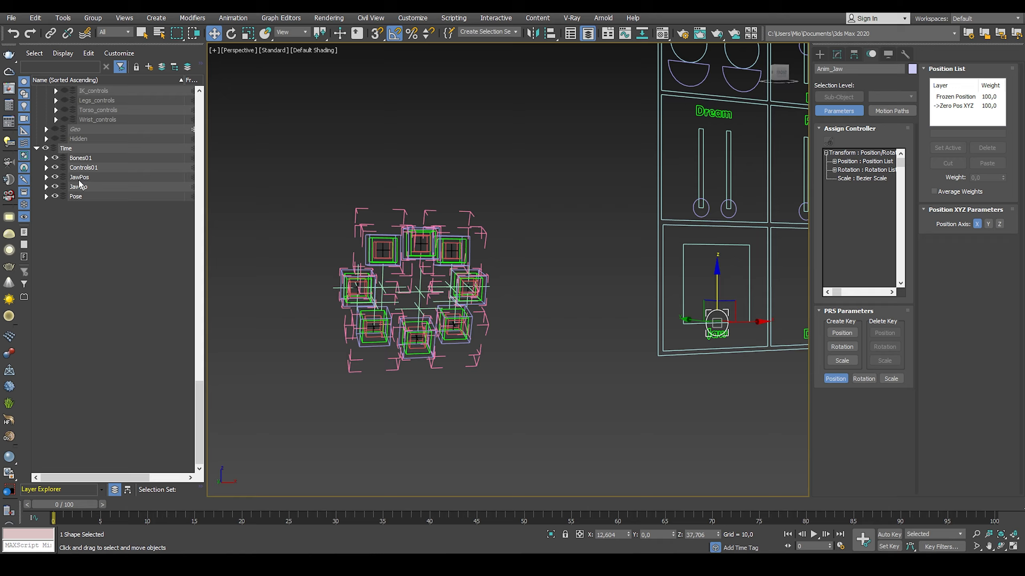
left_click(55, 178)
scroll(513, 232, "up", 1)
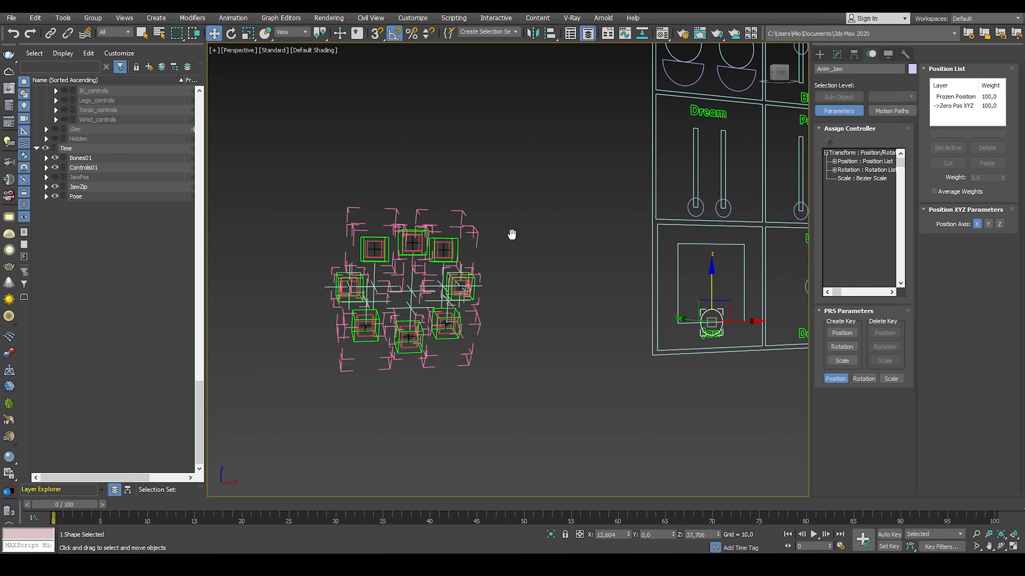
scroll(481, 237, "up", 4)
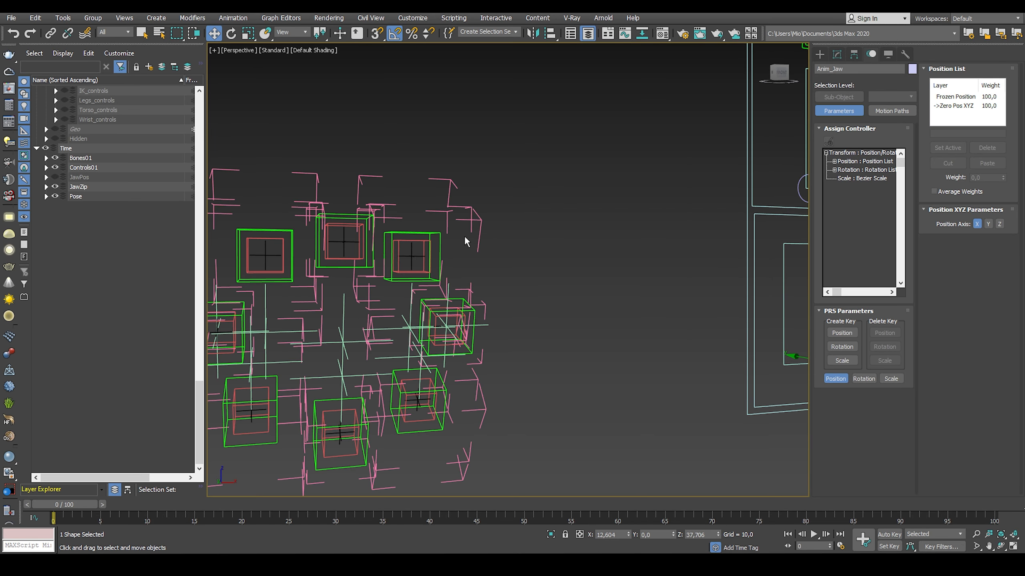
middle_click_drag(380, 257, 423, 212)
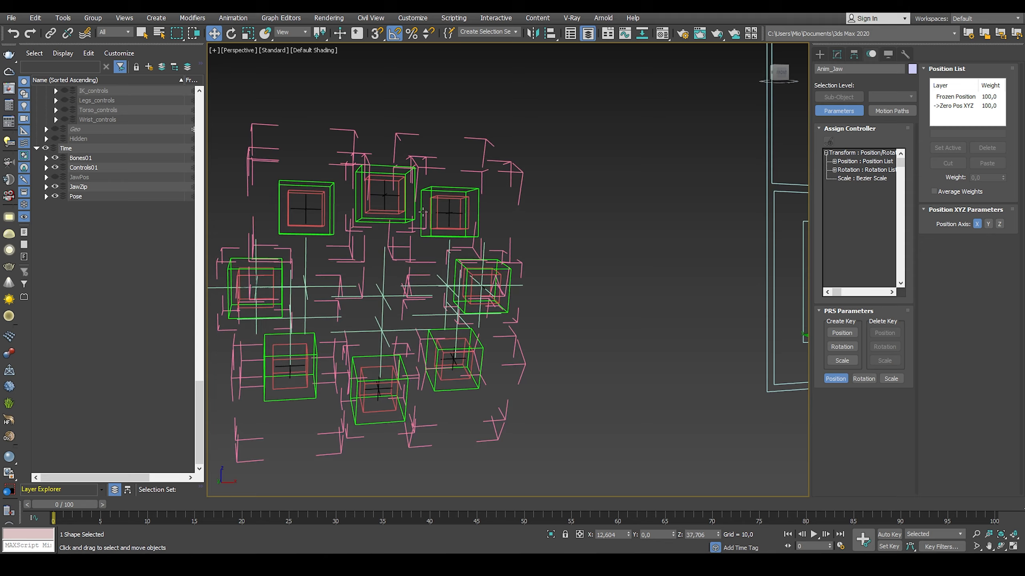
left_click(385, 287)
scroll(427, 247, "down", 5)
middle_click_drag(428, 247, 436, 249, "alt")
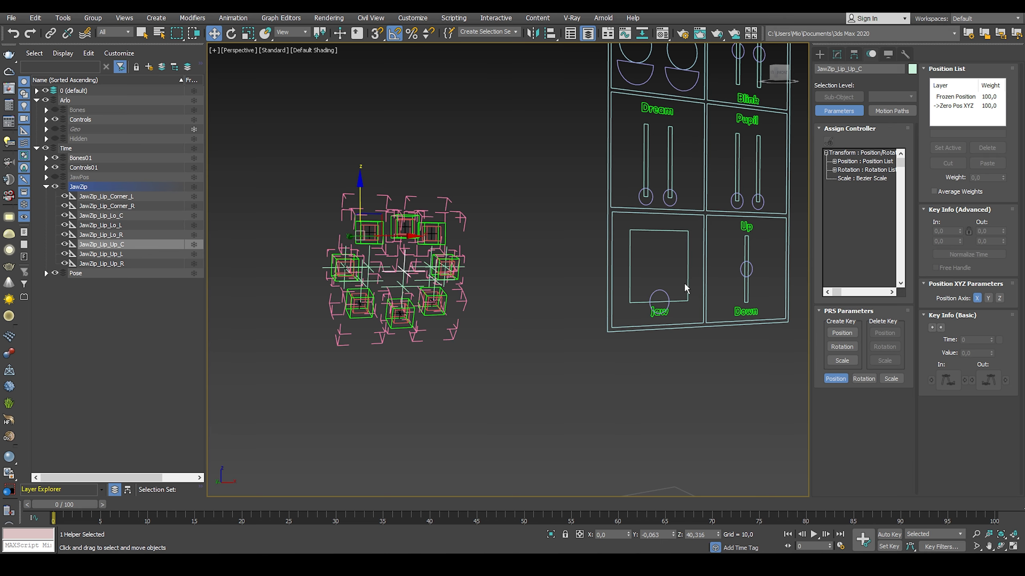
- Select Anim_Jaw and move it vertically to test the JawZip helpers with the lips open
left_click(667, 290)
mouse_move(660, 270)
left_mouse_down()
mouse_move(660, 201)
mouse_move(659, 277)
left_mouse_up()
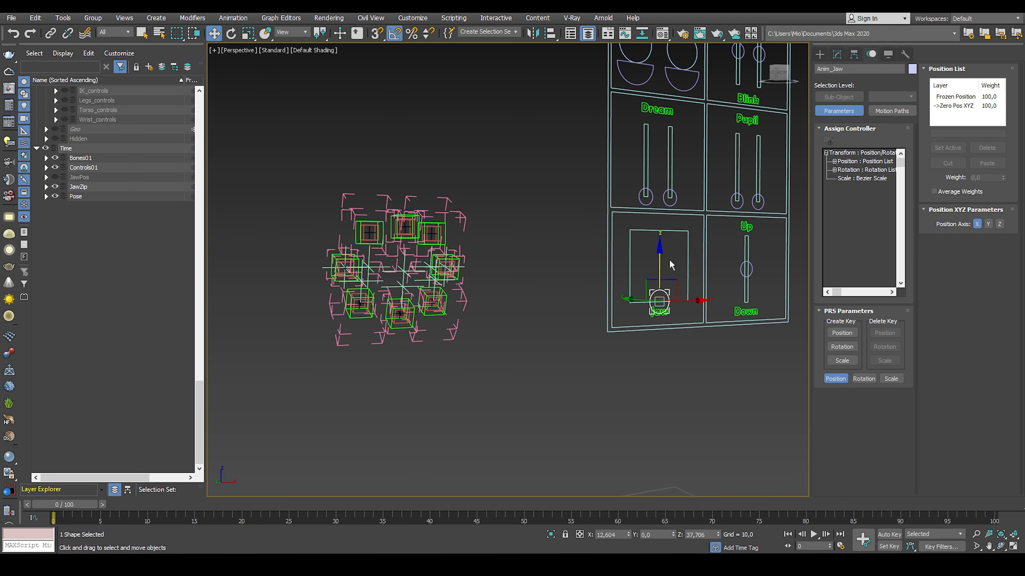
middle_click_drag(669, 261, 644, 245, "alt")
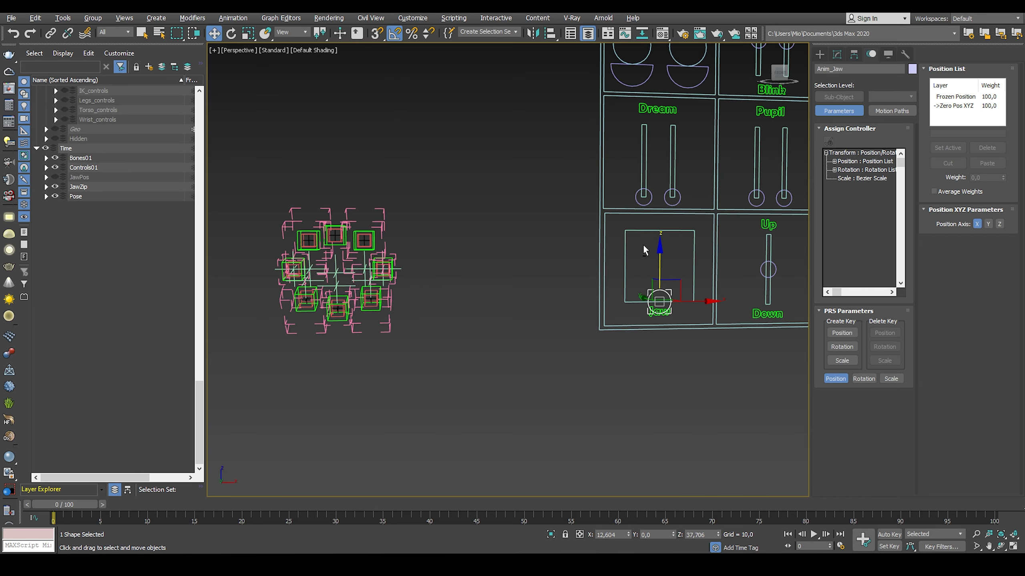
- Move Anim_LipZip vertically to test the lips, and try its L_Zip and R_Zip attributes, ending with R_Zip at maximum
left_click(769, 269)
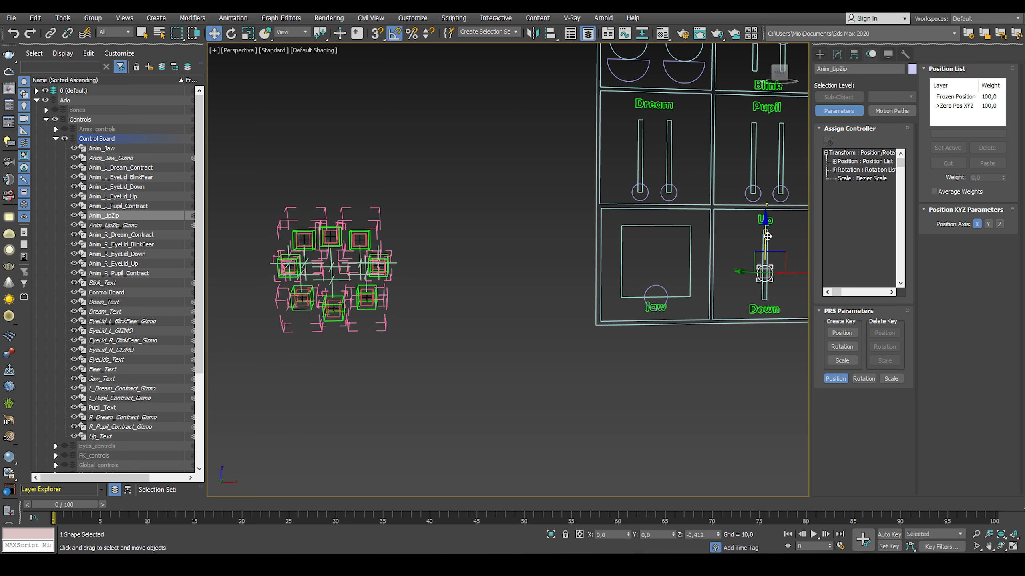
mouse_move(767, 237)
left_mouse_down()
mouse_move(768, 255)
mouse_move(770, 227)
left_mouse_up()
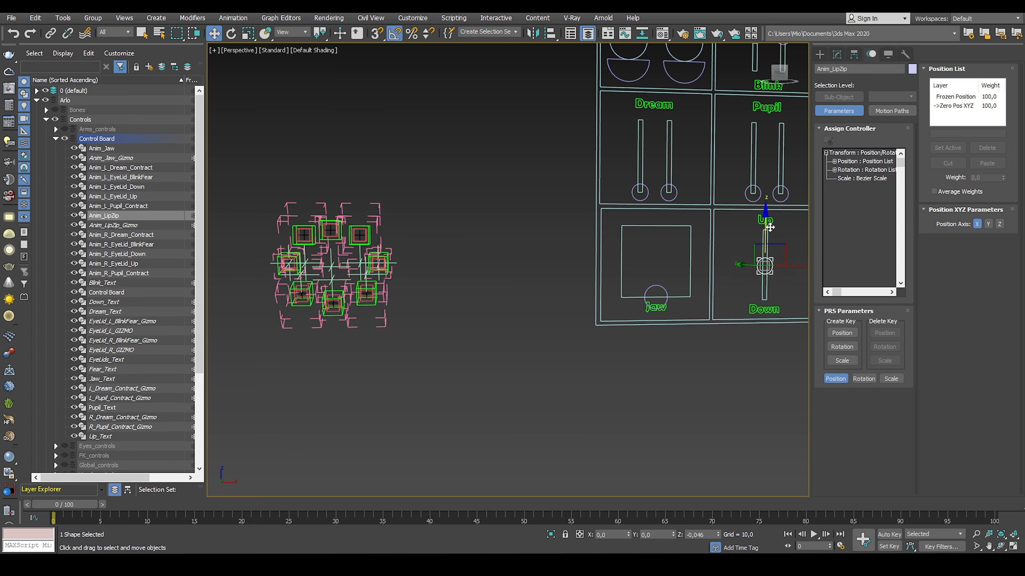
left_click(837, 54)
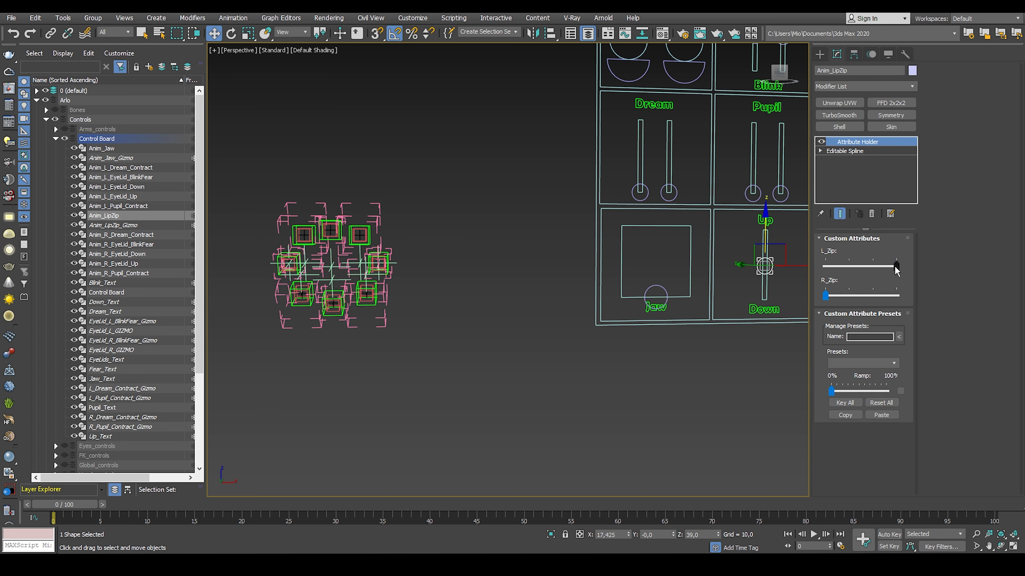
left_click_drag(897, 267, 896, 295)
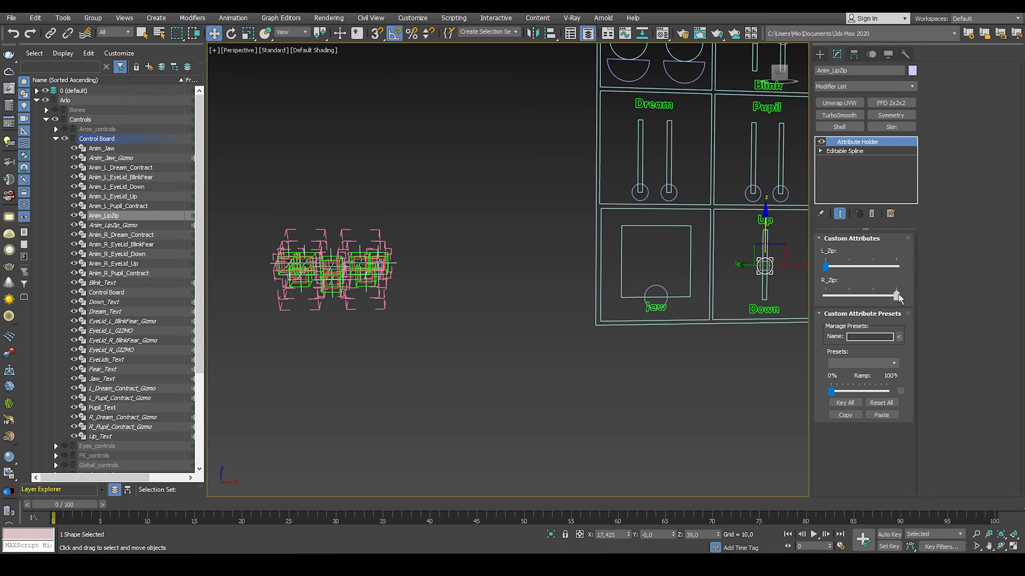
- Test the lip helpers by raising Anim_LipZip, shifting Anim_Jaw slightly sideways, and lowering Anim_LipZip to the end of its slider
mouse_move(768, 235)
left_mouse_down()
mouse_move(768, 199)
mouse_move(768, 257)
mouse_move(767, 237)
left_mouse_up()
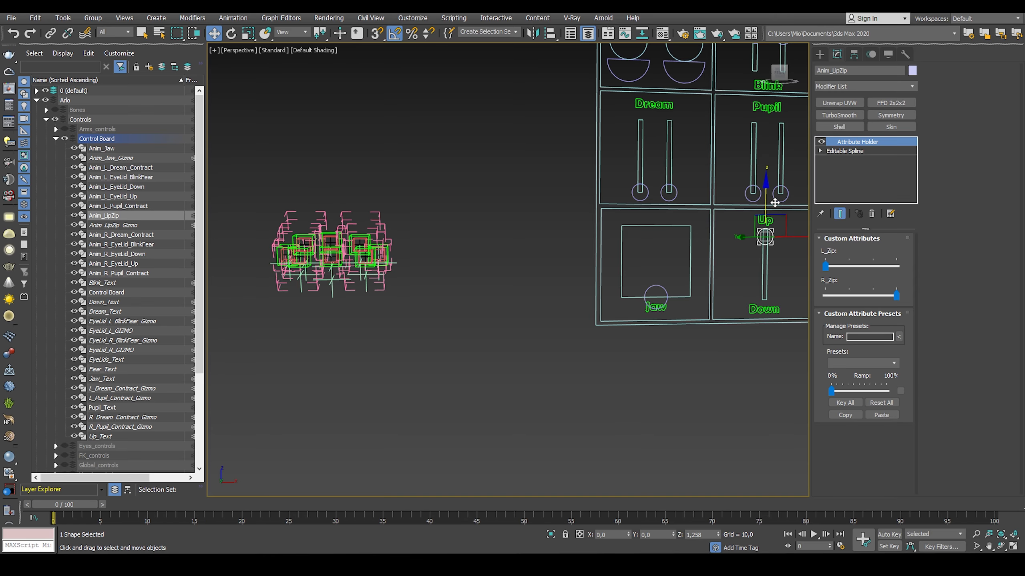
left_click(656, 290)
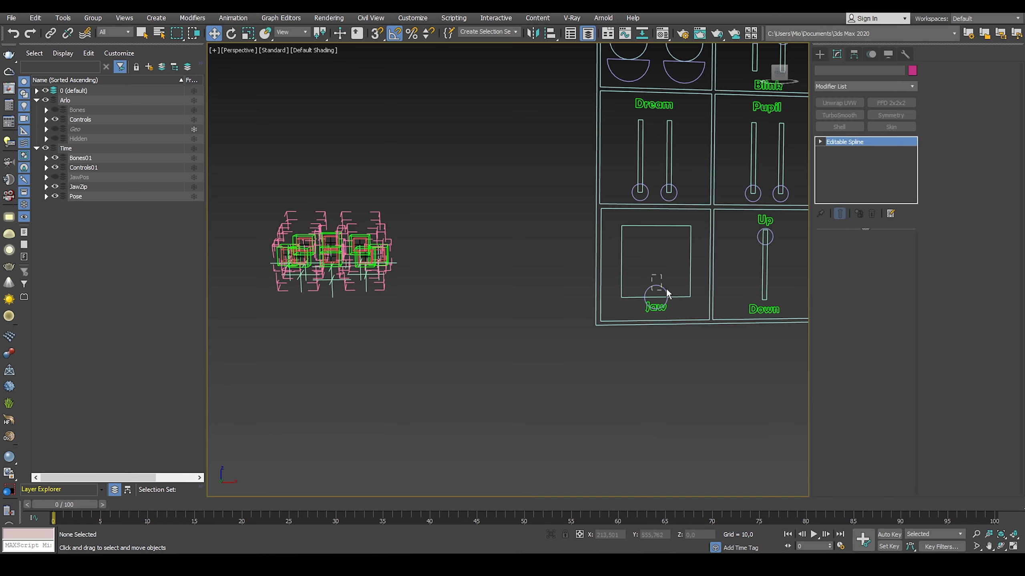
mouse_move(675, 278)
left_mouse_down()
mouse_move(690, 245)
mouse_move(686, 262)
mouse_move(694, 254)
mouse_move(679, 252)
mouse_move(679, 285)
mouse_move(672, 261)
mouse_move(682, 279)
left_mouse_up()
left_click(764, 237)
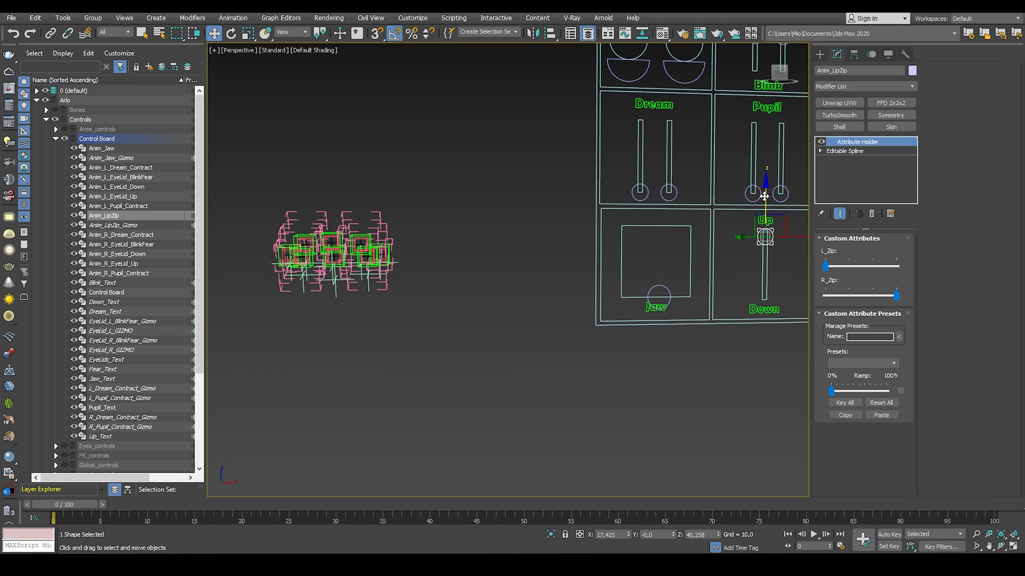
left_click_drag(777, 201, 766, 272)
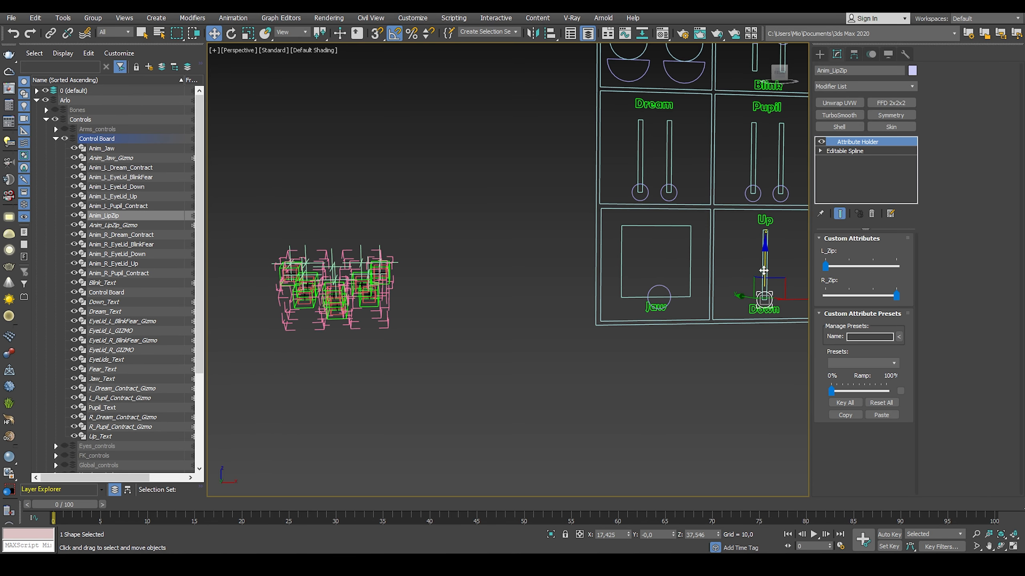
- Select Anim_Jaw together with Anim_LipZip and reset both controls with Transform To Zero
middle_click_drag(599, 238, 623, 247, "alt")
left_click(672, 289, "ctrl")
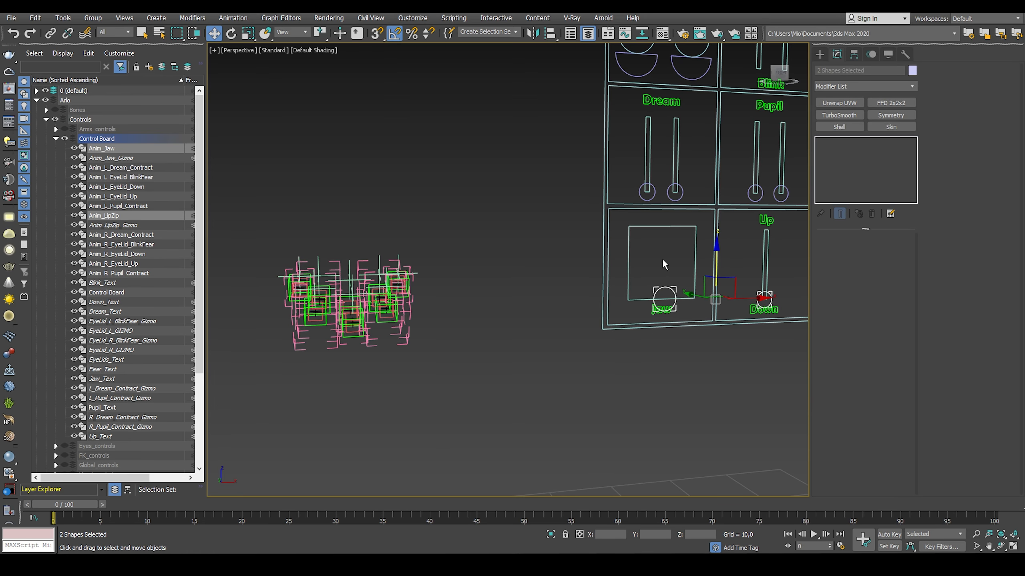
right_click(662, 258, "alt")
left_click(657, 239)
middle_click_drag(432, 188, 489, 195)
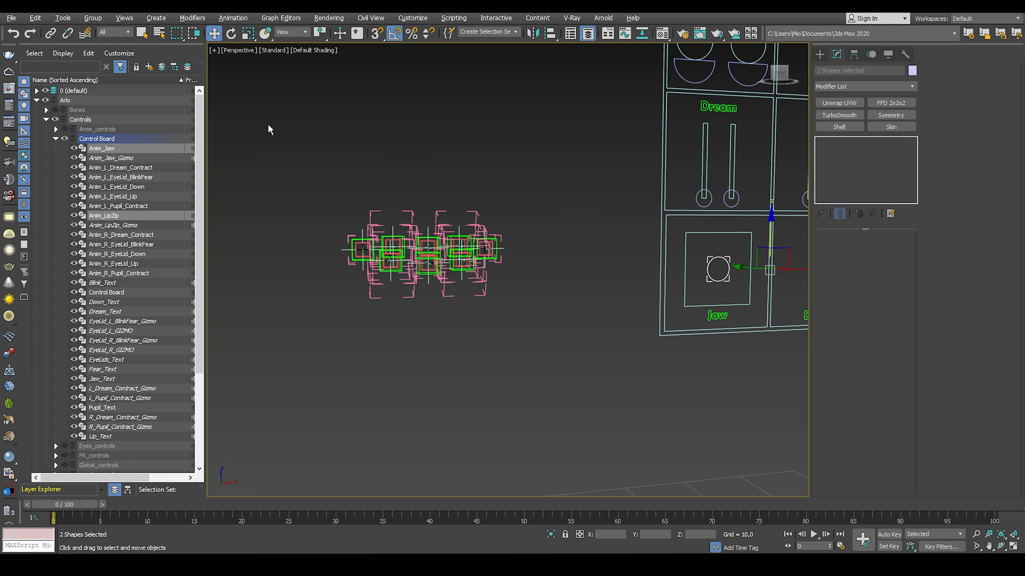
- Hide the Controls01 layer and move the eight Bone_Lip helpers from Bones01 into Arlo's Head_bones layer
left_click(56, 139)
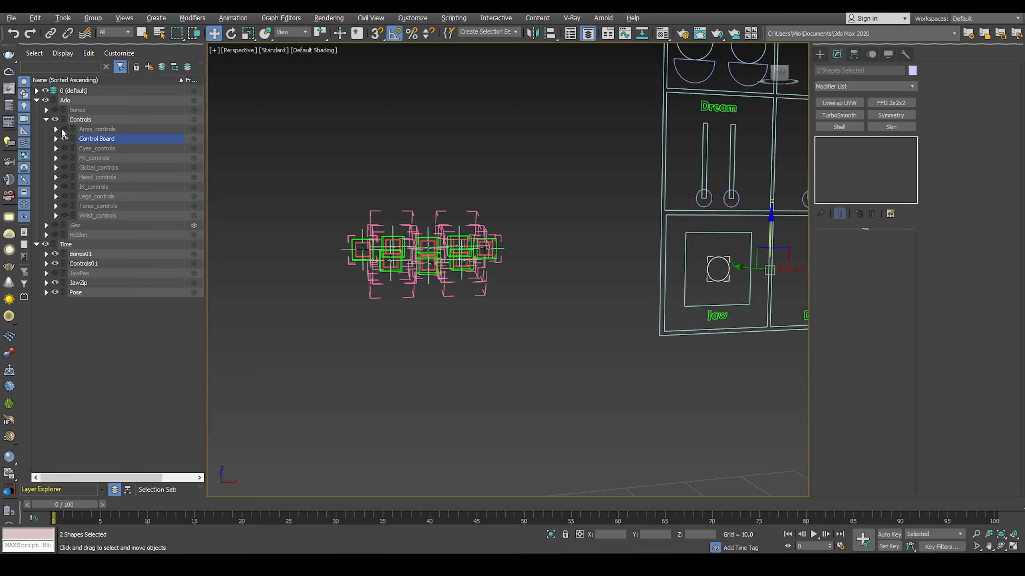
left_click(55, 264)
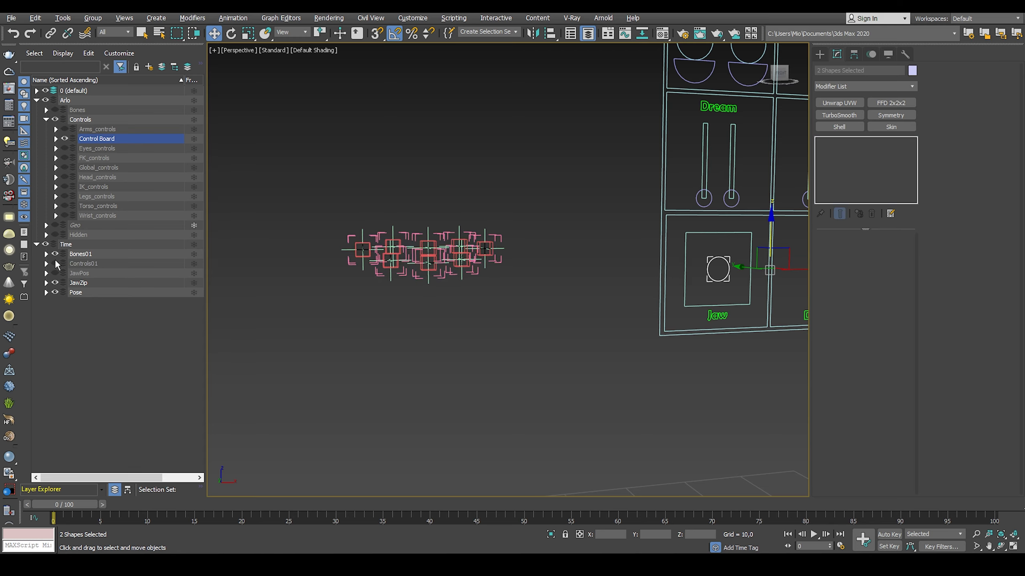
left_click(46, 254)
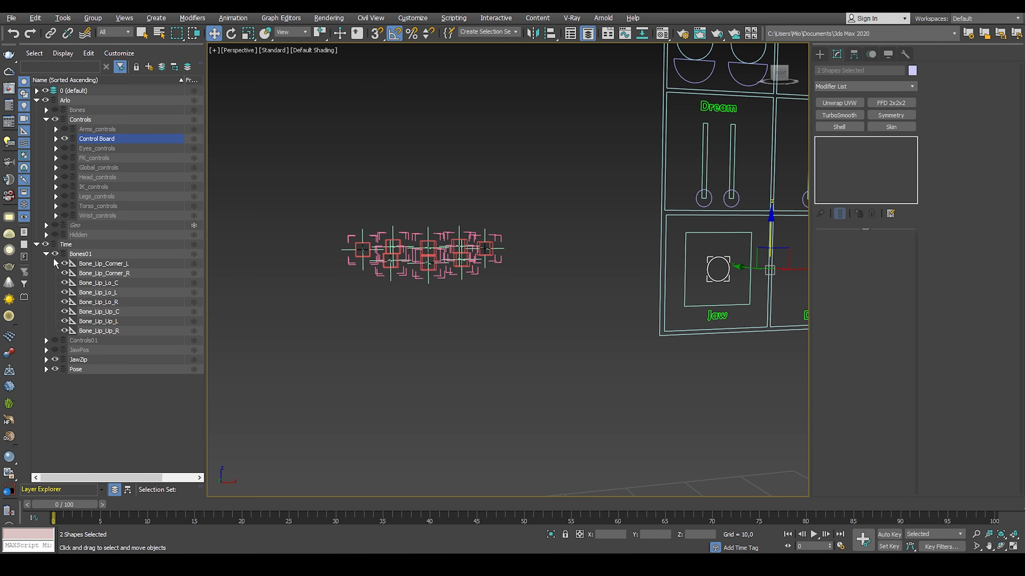
left_click(110, 265)
left_click(111, 331, "shift")
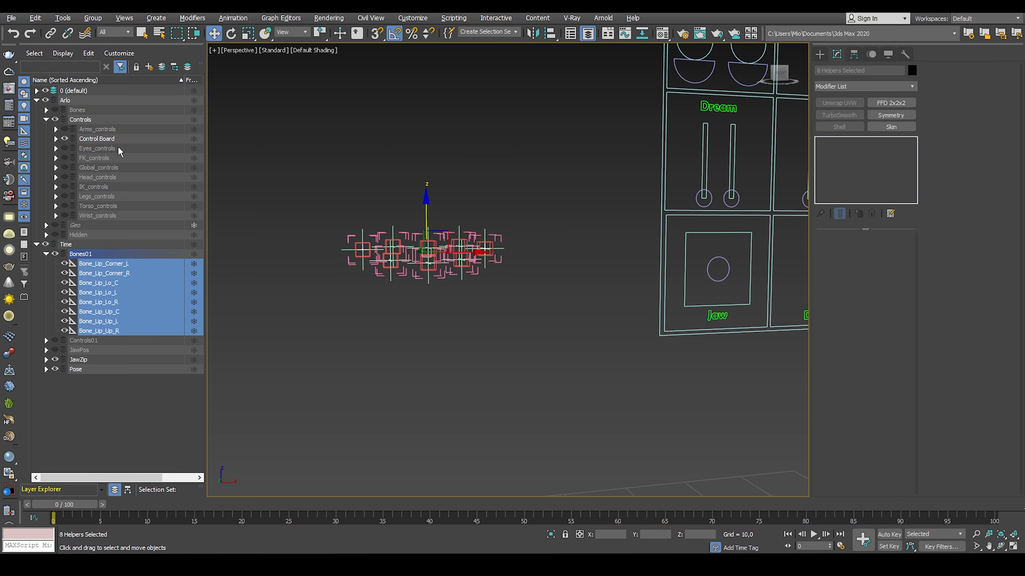
left_click(46, 110)
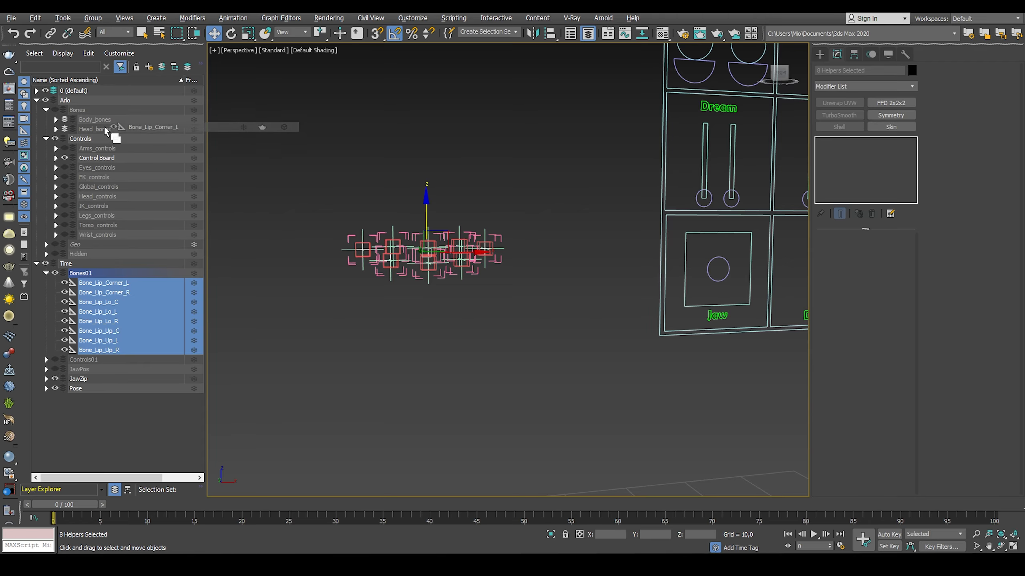
left_click(55, 129)
left_click(56, 129)
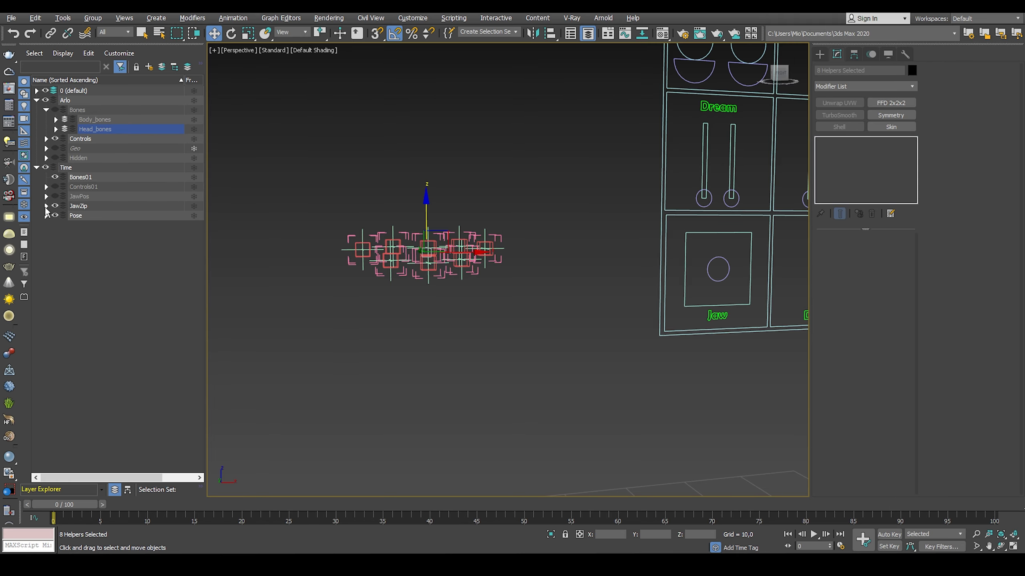
- Move the eight JawZip_Lip helpers from the JawZip layer into the Head_hidden layer
left_click(46, 206)
left_click(111, 216)
left_click(105, 282, "shift")
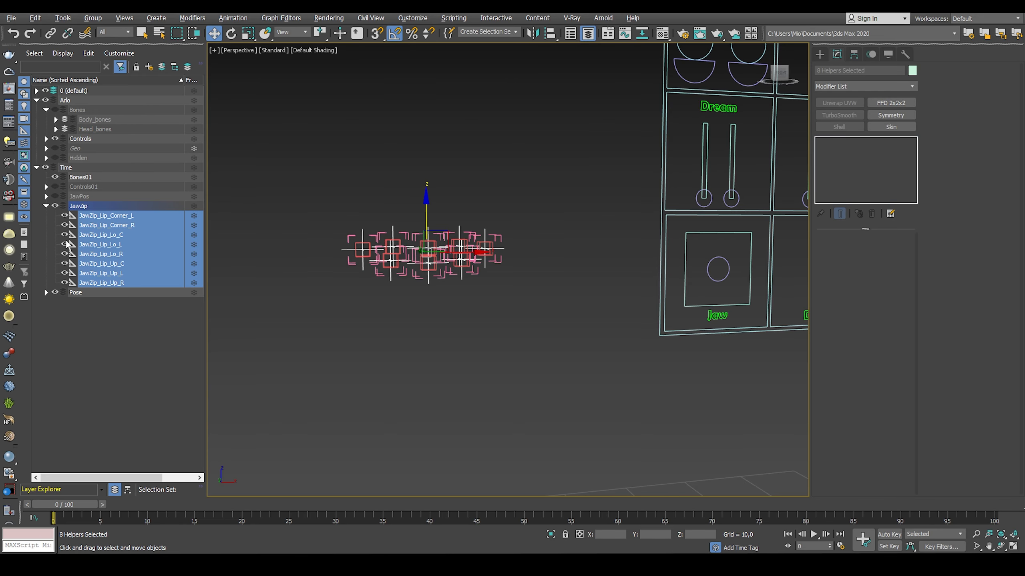
left_click(47, 158)
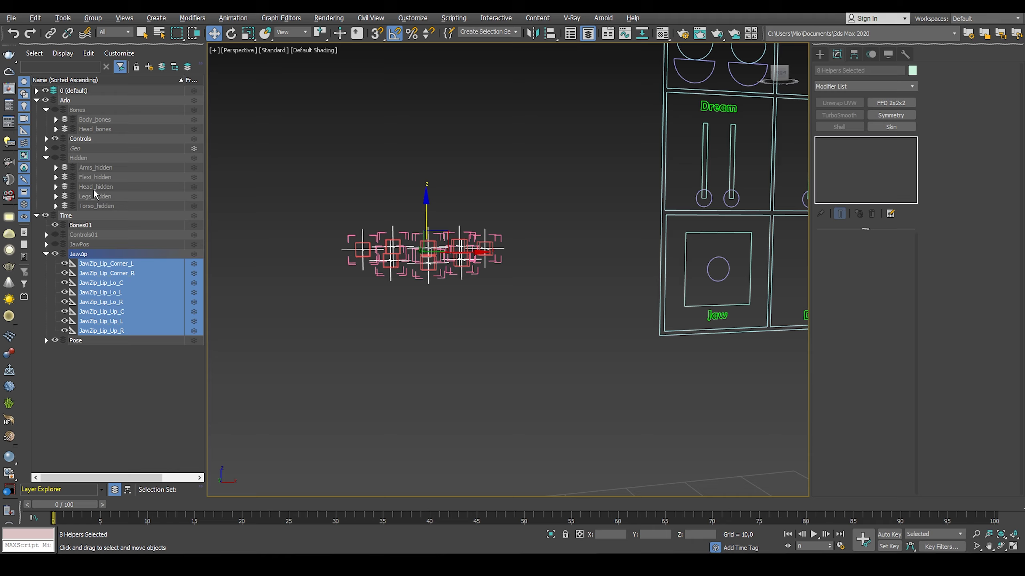
left_click_drag(110, 278, 100, 187)
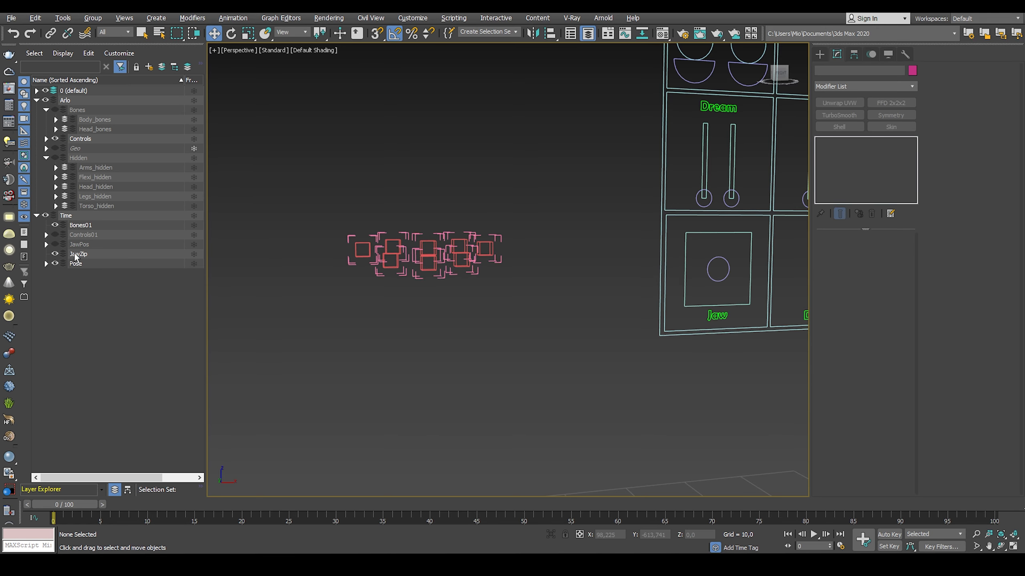
- Unhide the JawPos layer and move its eight JawPos_Lip helpers into the Head_hidden layer
left_click(55, 245)
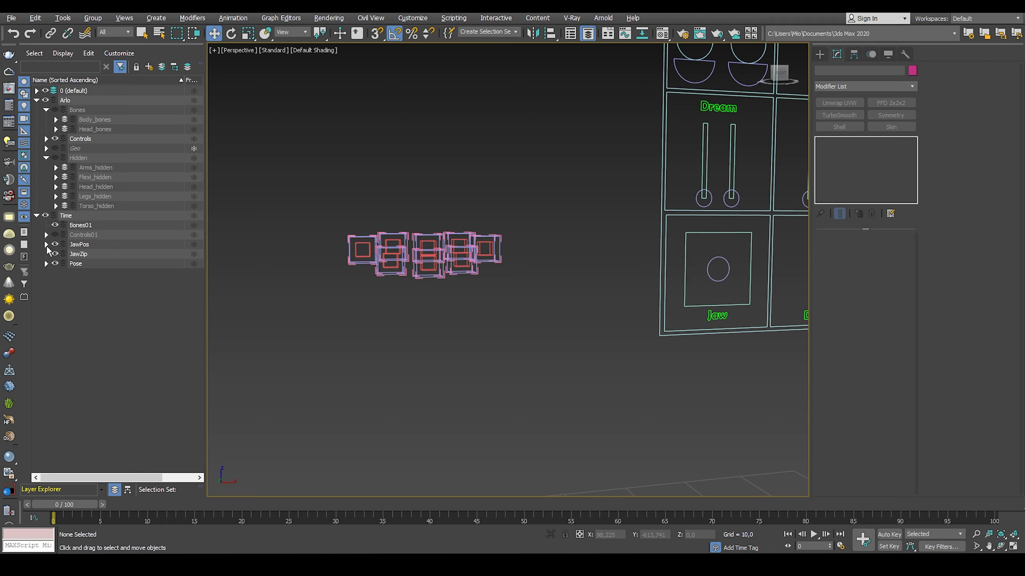
left_click(45, 244)
left_click(100, 254)
left_click(106, 322, "shift")
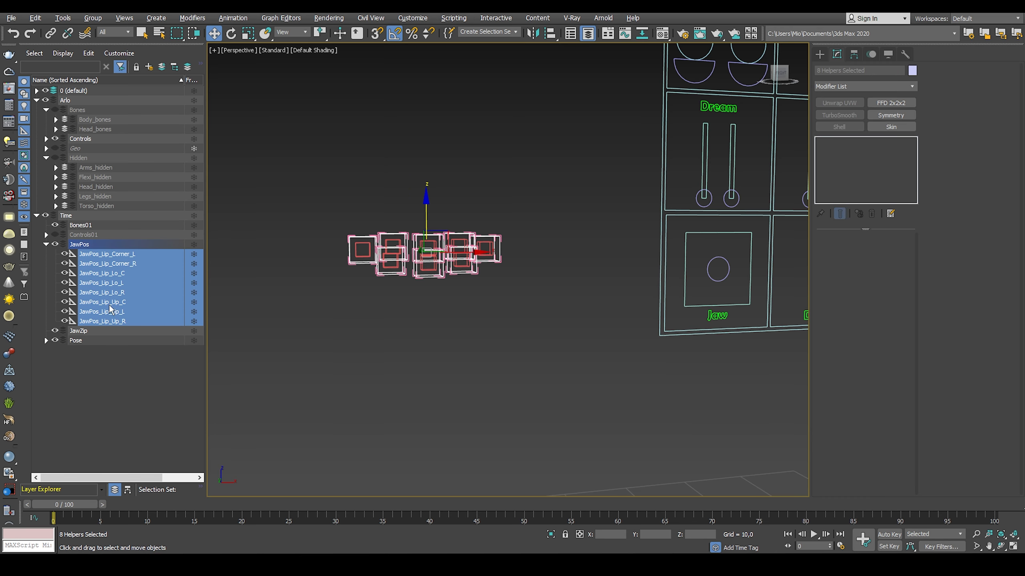
left_click_drag(99, 264, 104, 187)
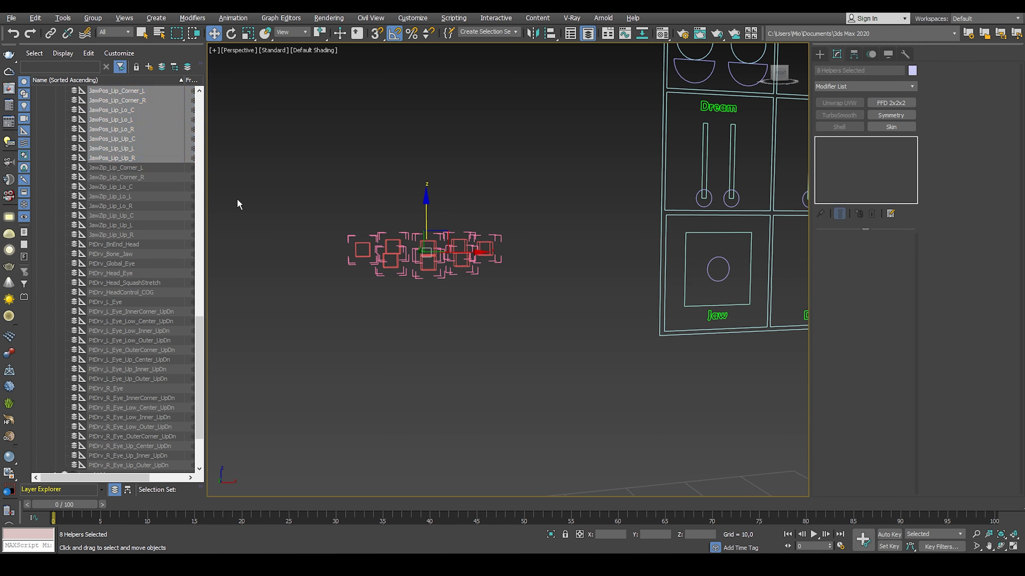
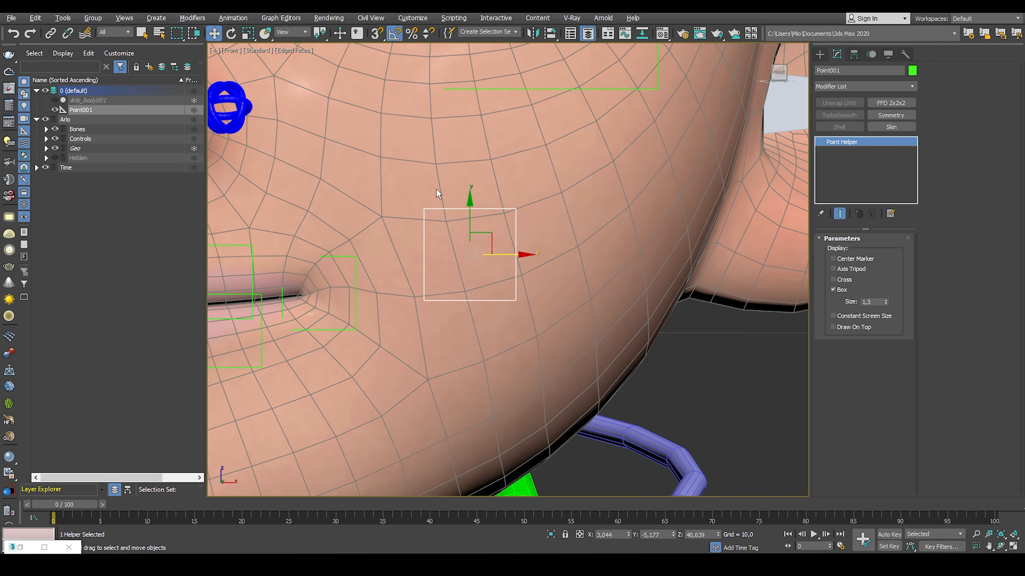
- Enable the Cross display on Point001 and move it in the front view onto the cheek beside the ear, about X 3.916, Z 40.711
left_click(833, 279)
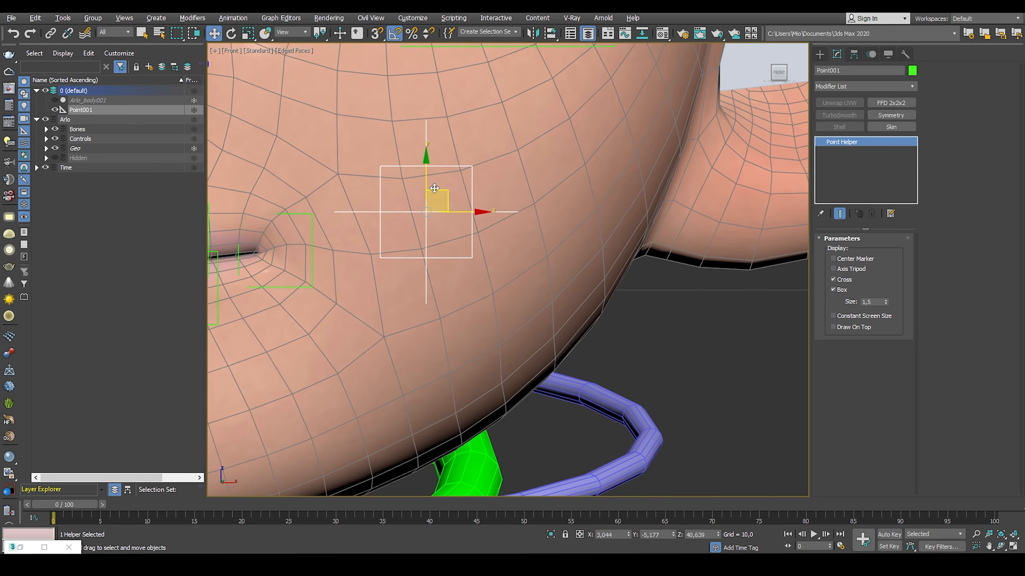
left_click_drag(447, 193, 533, 175)
scroll(548, 209, "down", 3)
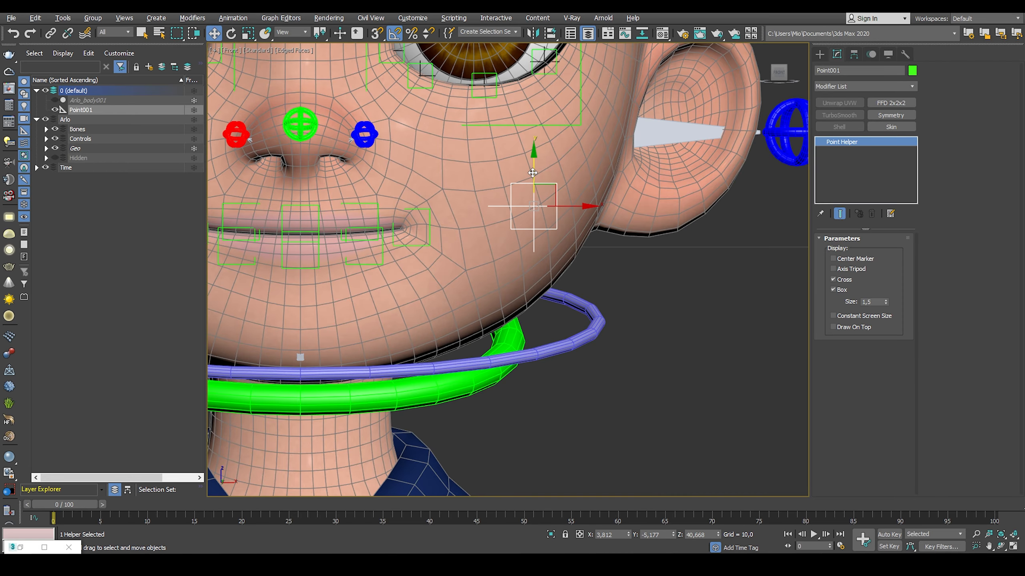
left_click_drag(568, 205, 573, 202)
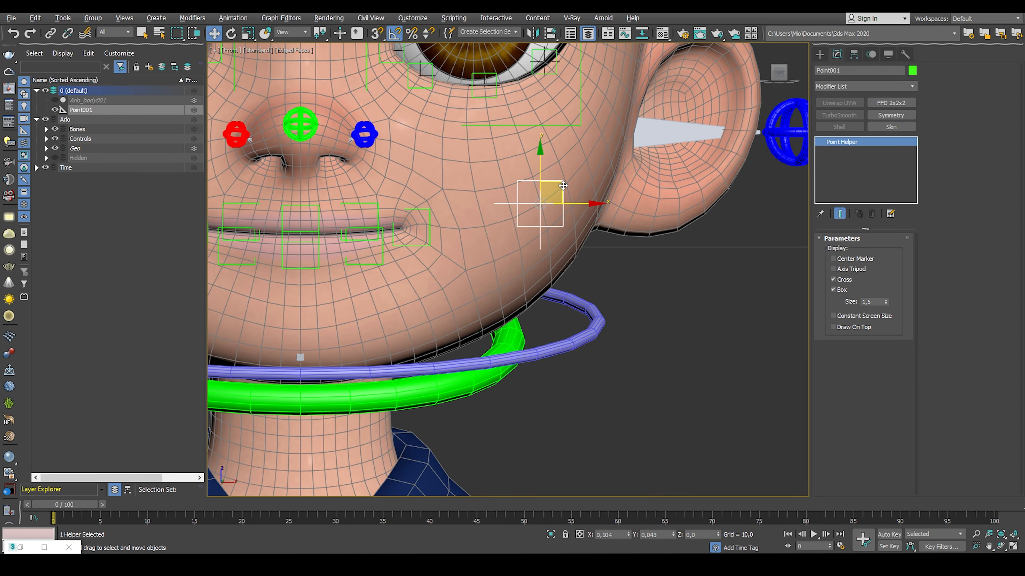
- In the perspective view, move Point001 in depth onto the cheek surface, at about Y -4.376
key("alt+w")
right_click(668, 401)
key("alt+w")
middle_click_drag(563, 265, 399, 246, "alt")
left_click_drag(616, 252, 649, 250)
middle_click_drag(649, 250, 567, 223, "alt")
scroll(567, 223, "up", 4)
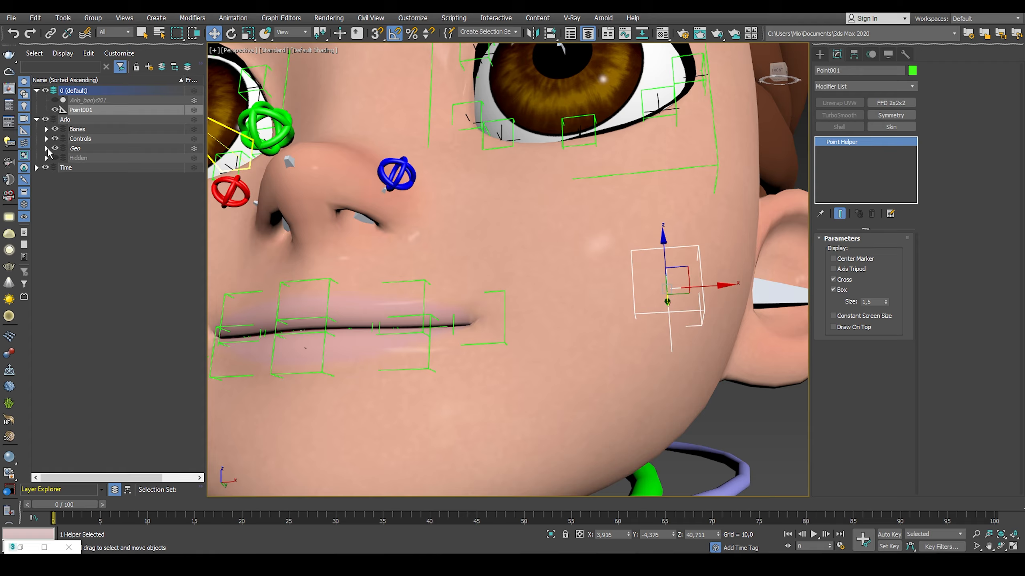
- Turn off the TurboSmooth modifier on the Arlo_body mesh in the Geo layer
left_click(46, 148)
left_click(166, 159)
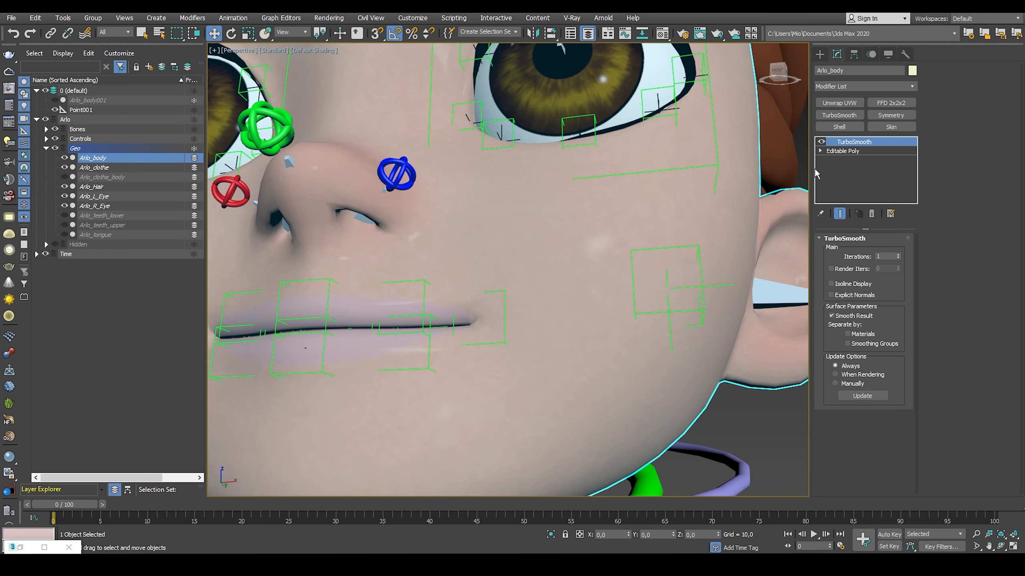
left_click(822, 142)
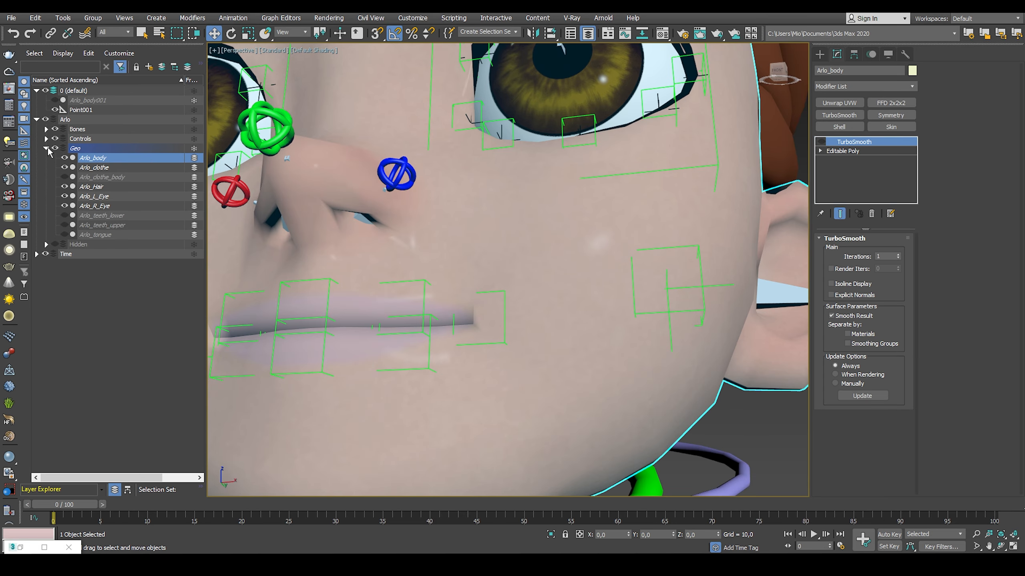
left_click(46, 148)
- Hide the Bones and Controls layers and display the model with edged faces
left_click(54, 129)
left_click(55, 139)
middle_click_drag(551, 260, 628, 237)
key("F4")
scroll(544, 267, "down", 3)
scroll(513, 347, "up", 2)
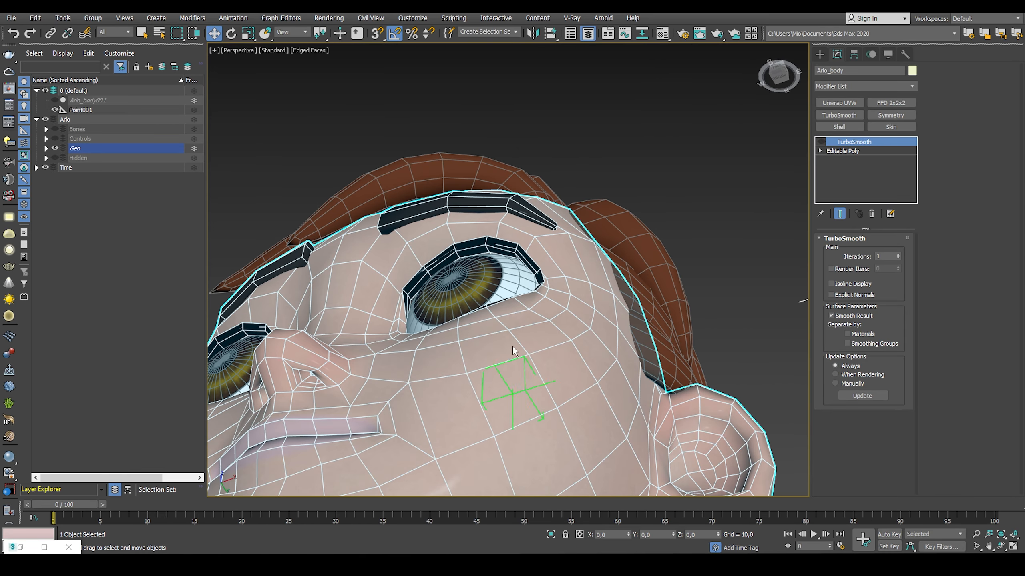
- Rotate Point001 about its local axes to align it with the cheek surface
left_click(524, 386)
middle_click_drag(547, 381, 523, 351, "alt")
scroll(526, 381, "up", 2)
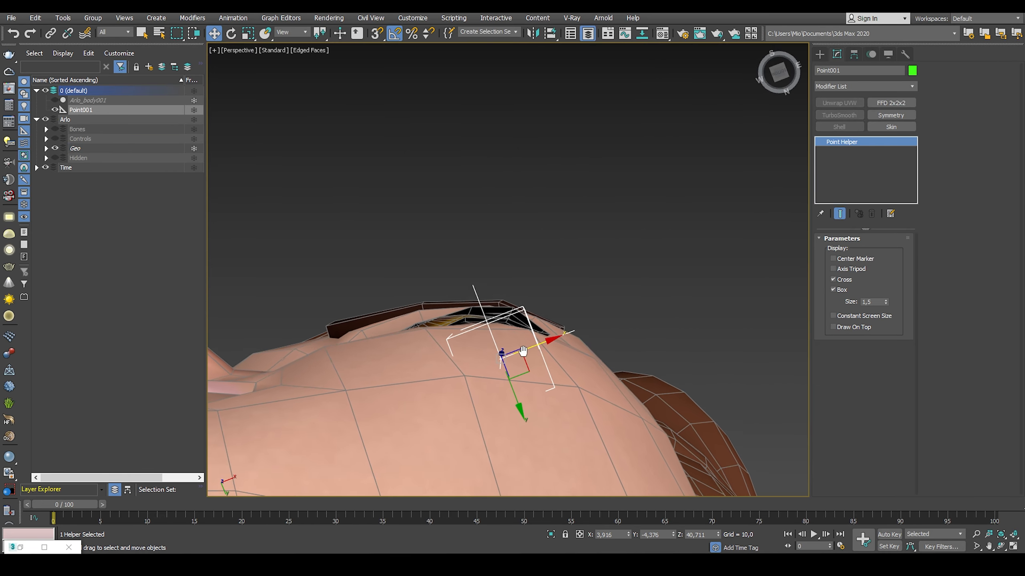
key("e")
left_click_drag(548, 350, 547, 323)
middle_click_drag(564, 301, 433, 386, "alt")
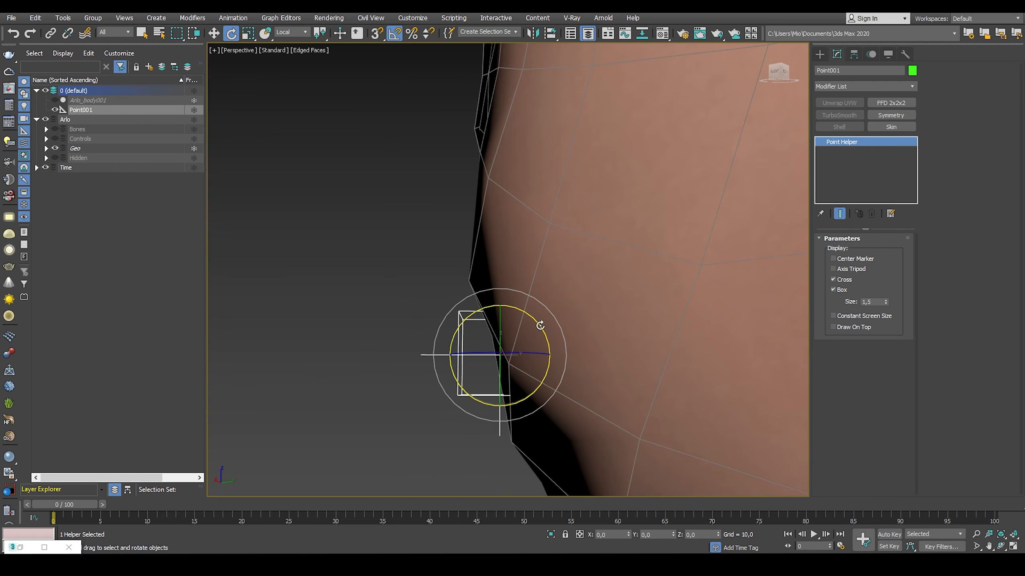
left_click_drag(540, 325, 537, 321)
middle_click_drag(533, 319, 623, 327, "alt")
scroll(599, 317, "down", 6)
mouse_move(624, 327)
middle_mouse_down("alt")
mouse_move(635, 331)
mouse_move(637, 314)
middle_mouse_up("alt")
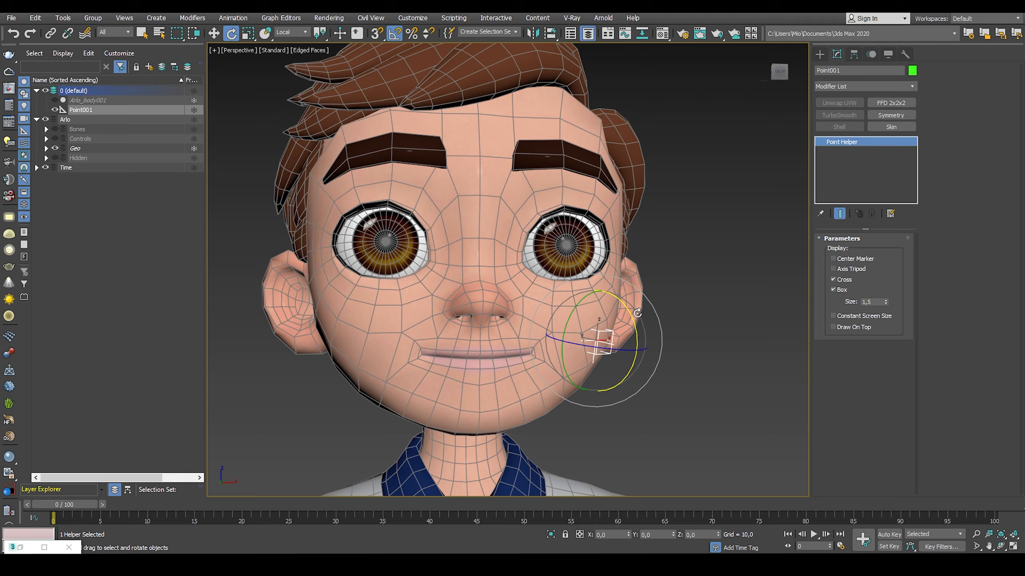
- Rename Point001 as PtDrv_L_Cheek and turn off its Cross display
scroll(636, 313, "up", 3)
left_click(850, 71)
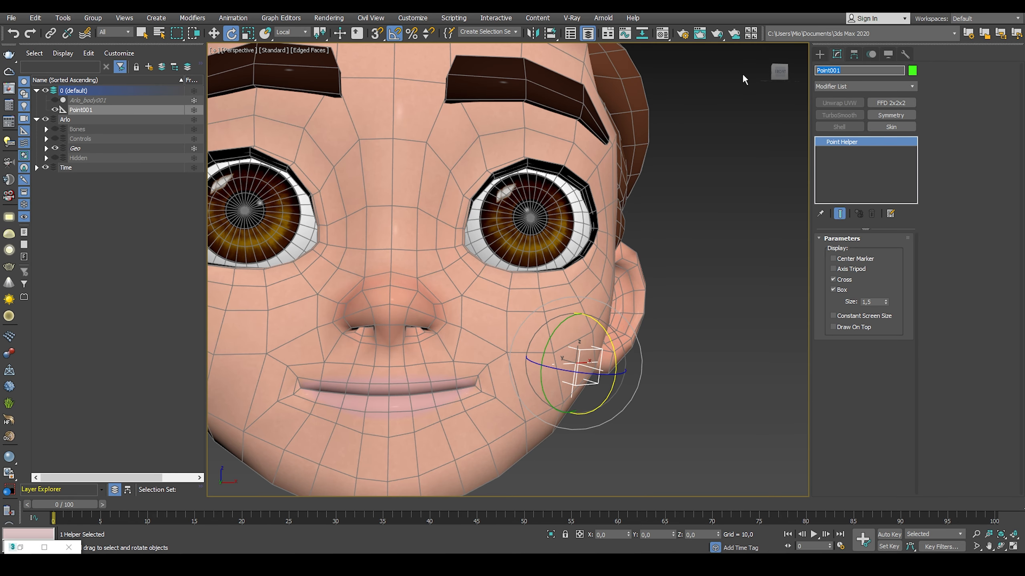
type("PtDrv_L_Cheek")
key("Return")
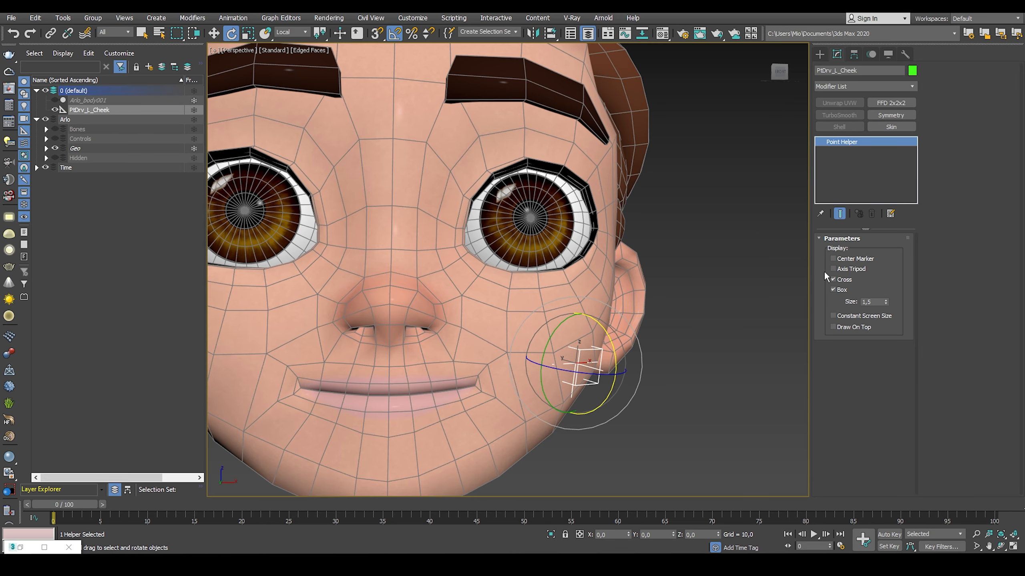
left_click(832, 278)
middle_click_drag(581, 292, 624, 225)
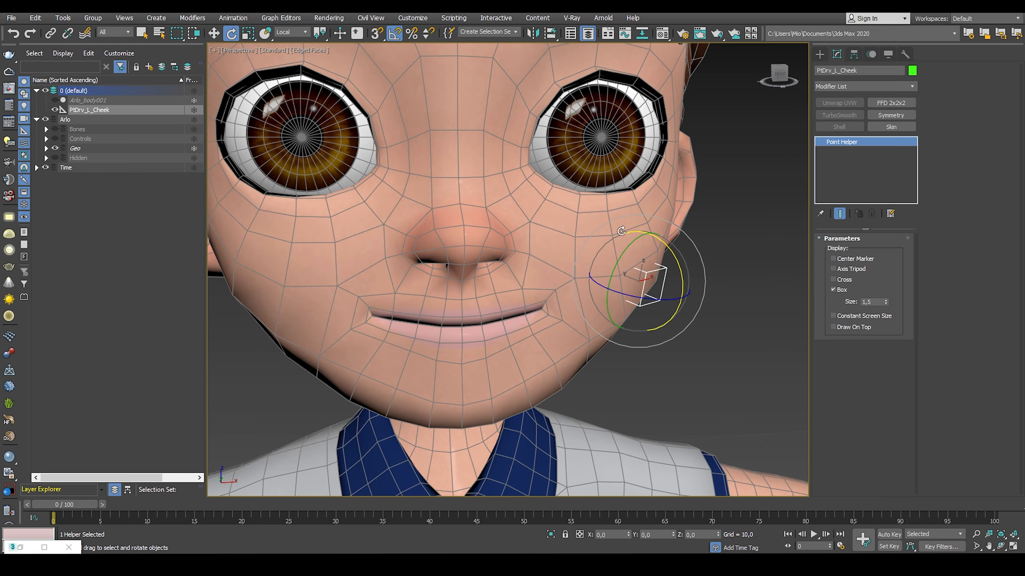
- Clone PtDrv_L_Cheek as a copy named PtDrv_R_Cheek
key("ctrl+v")
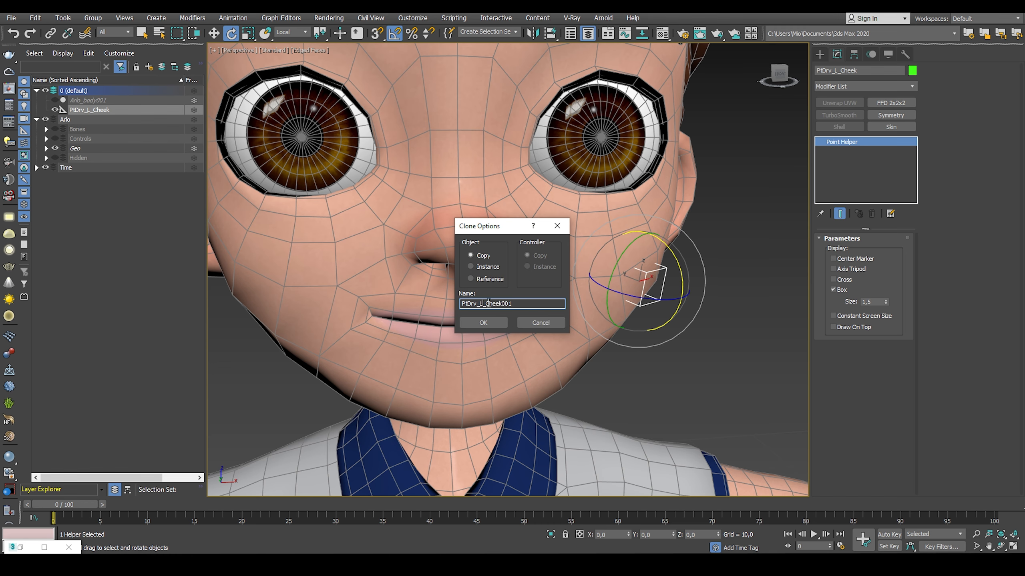
type("R")
left_click(478, 324)
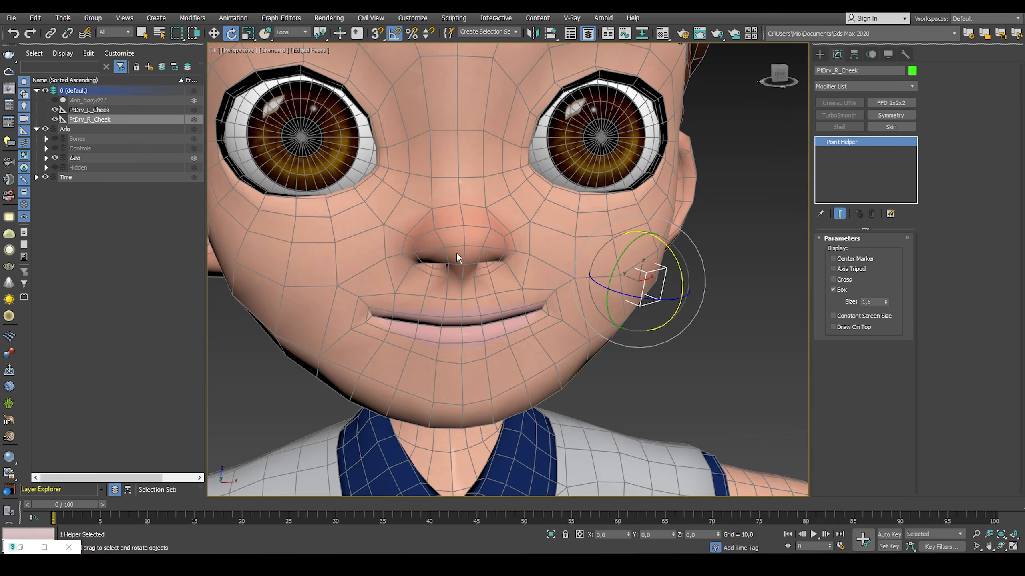
middle_click_drag(468, 233, 496, 219)
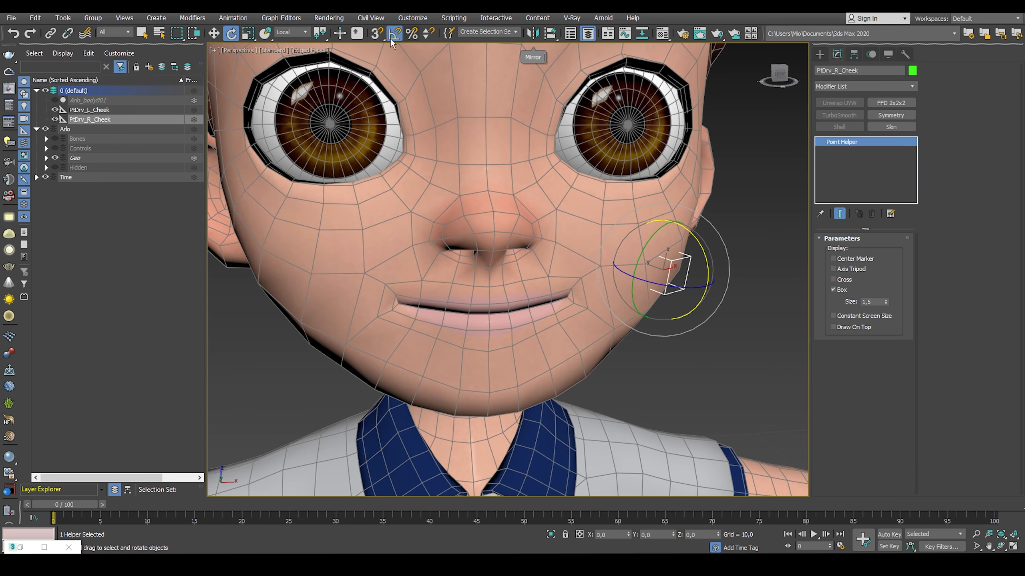
- Switch the reference coordinate system to View and mirror PtDrv_R_Cheek on the X axis with No Clone
left_click(290, 32)
left_click(288, 40)
middle_click_drag(545, 161, 511, 168)
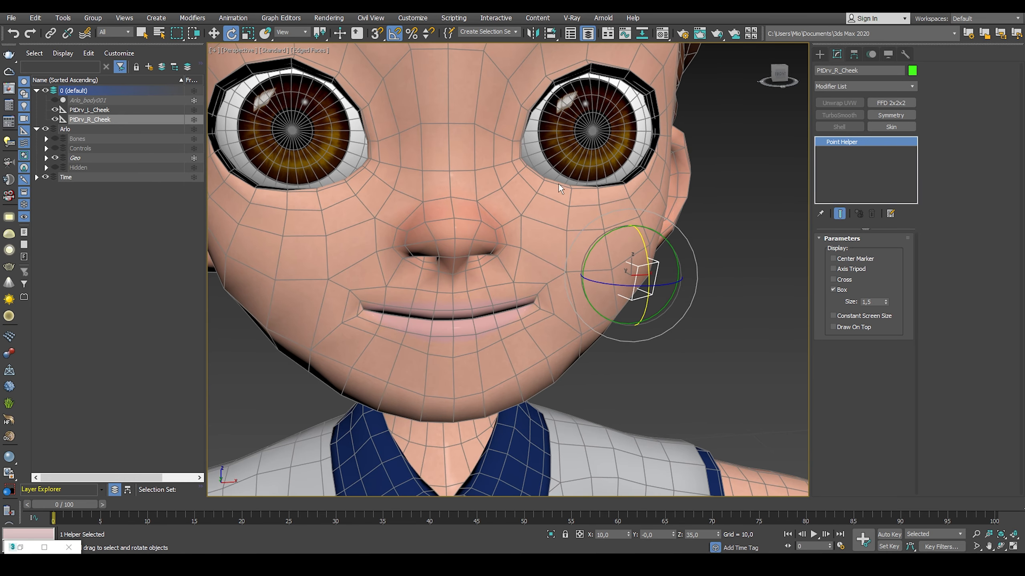
left_click(532, 34)
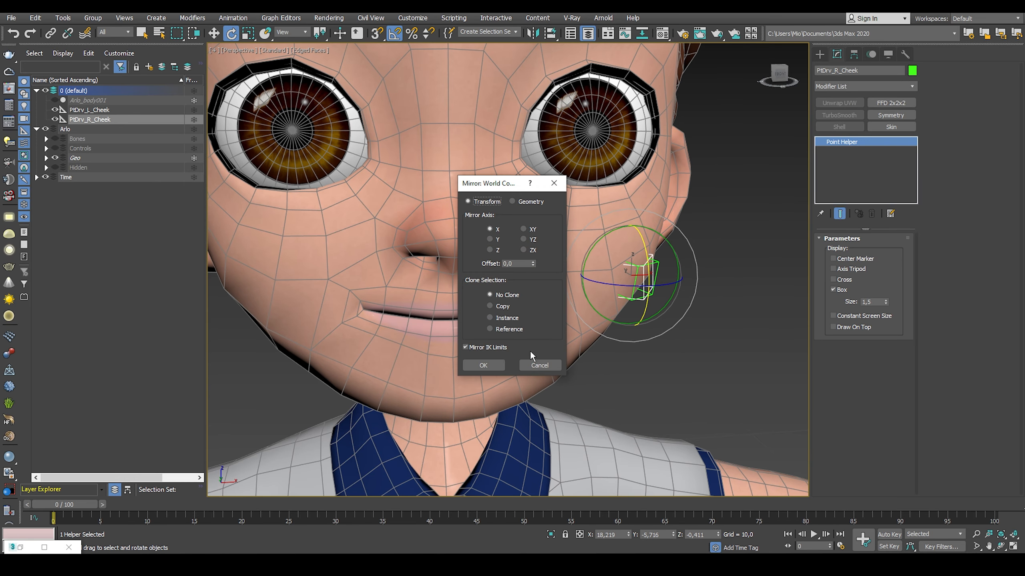
left_click(482, 365)
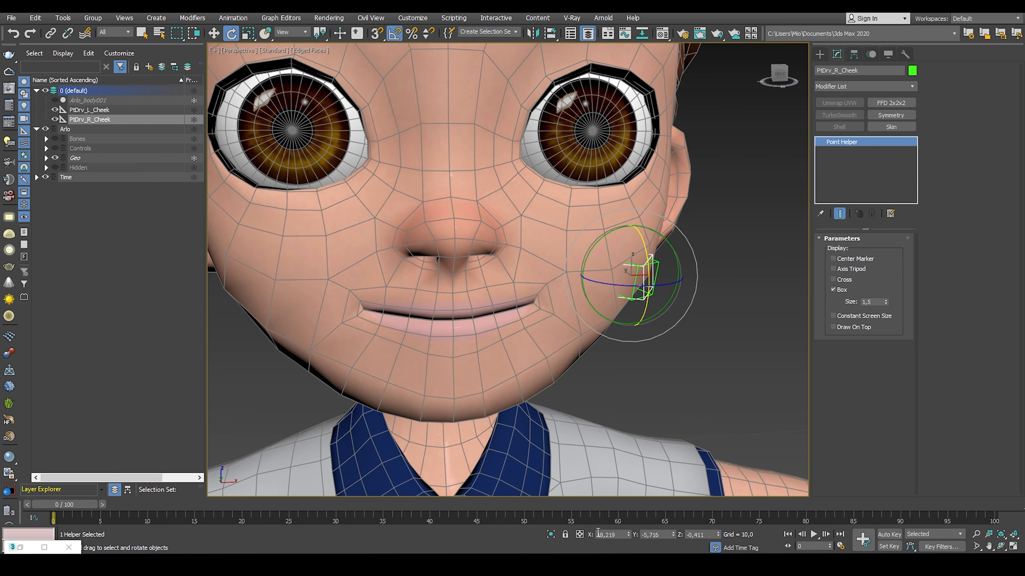
left_click(598, 534)
type("-")
key("Return")
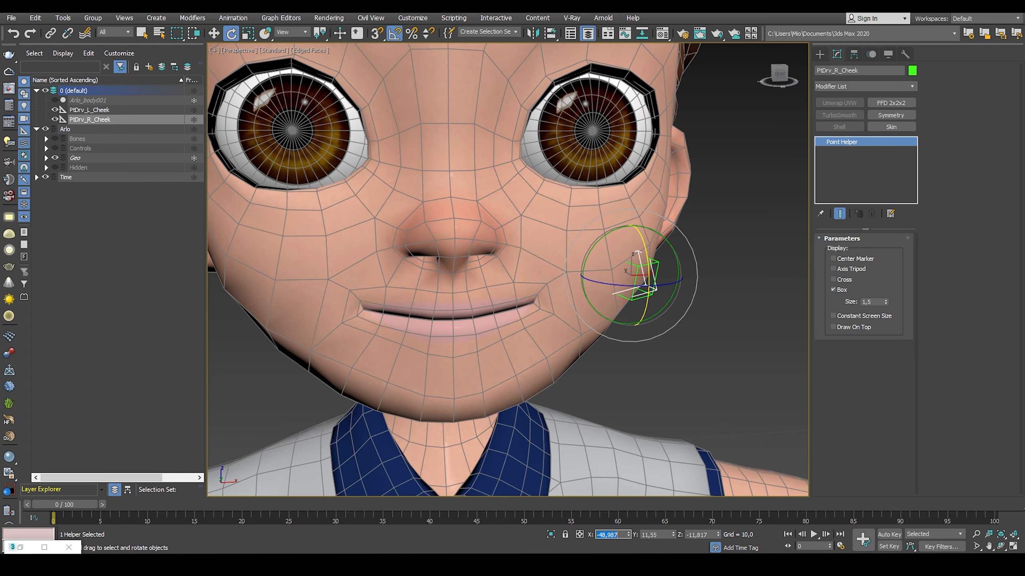
middle_click_drag(699, 338, 697, 336)
key("ctrl+z")
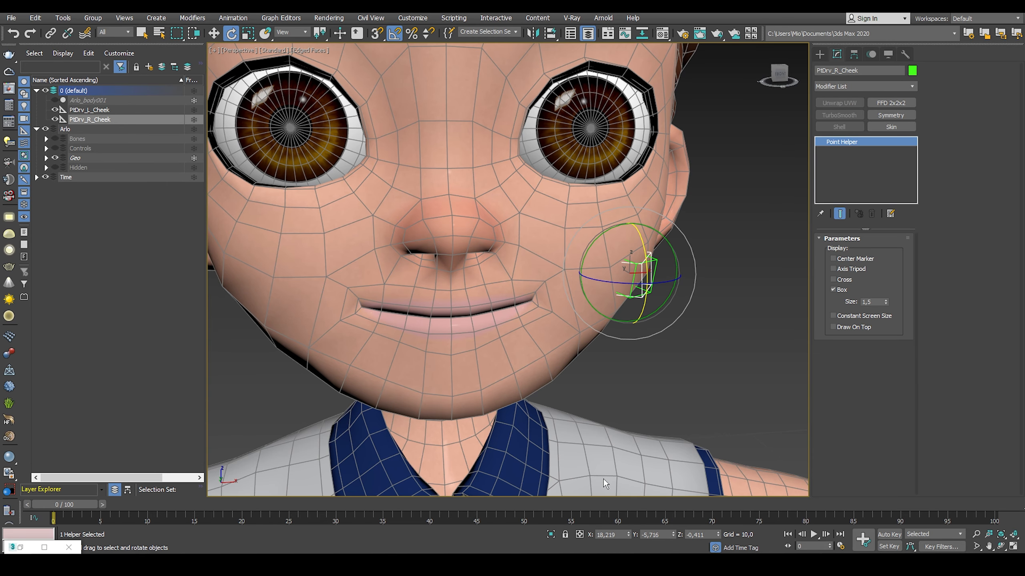
- Move PtDrv_R_Cheek to the opposite cheek by making its X position negative
key("w")
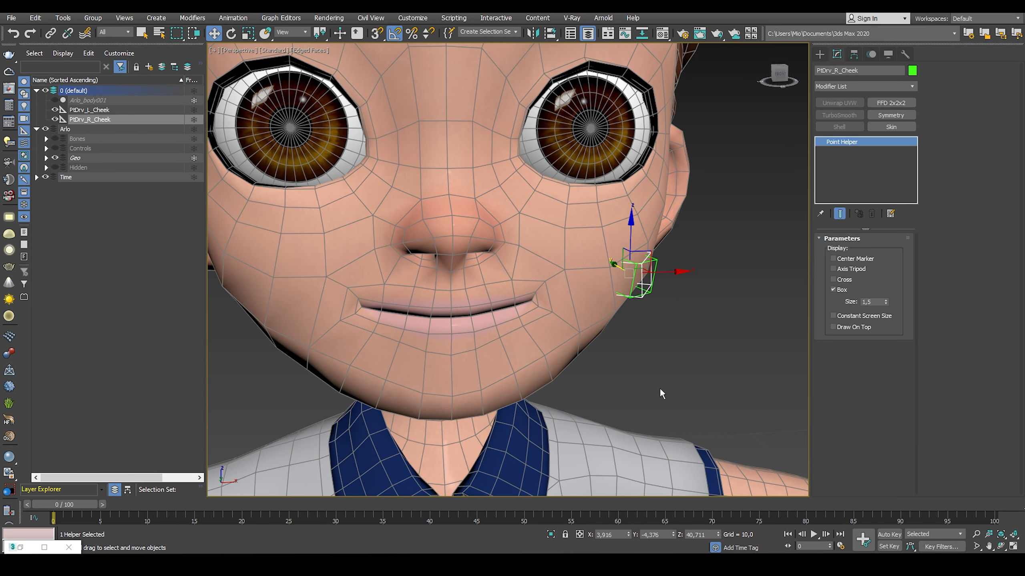
left_click(598, 534)
type("-")
key("Return")
middle_click_drag(559, 245, 669, 310, "alt")
- Select PtDrv_L_Cheek and PtDrv_R_Cheek and clone both as copies
key("q")
left_click(608, 312)
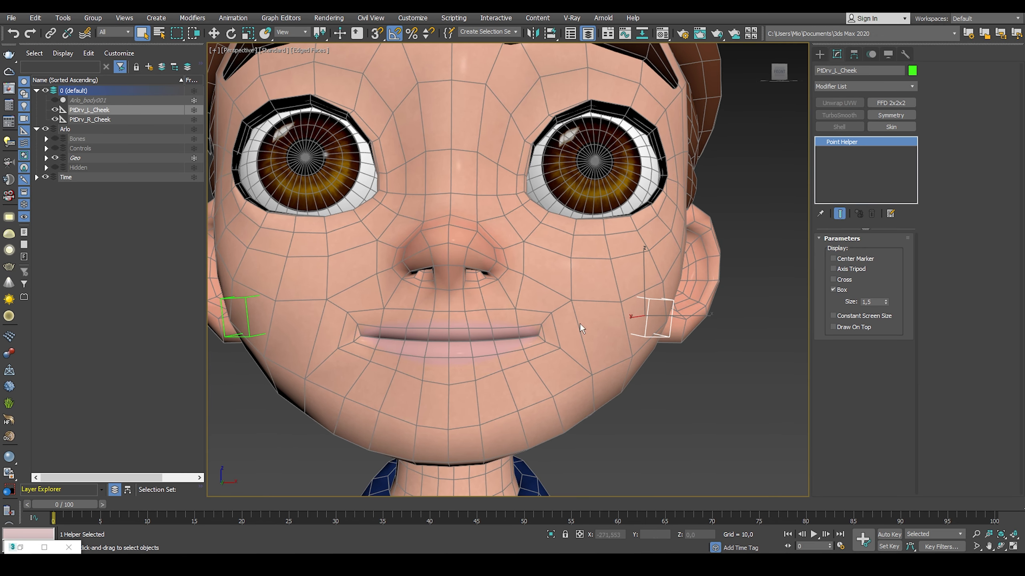
left_click(276, 337, "ctrl")
key("ctrl+v")
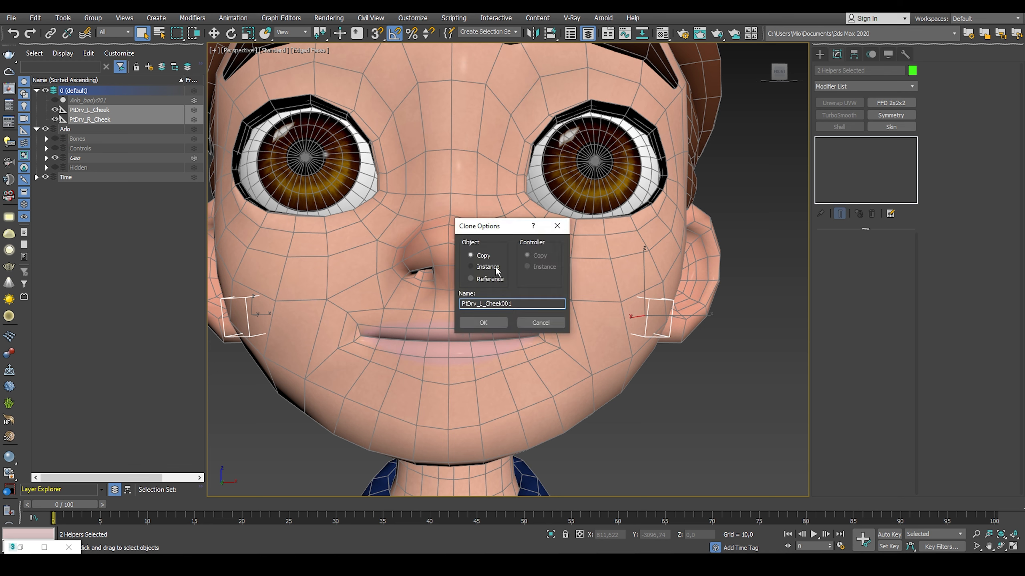
left_click(484, 320)
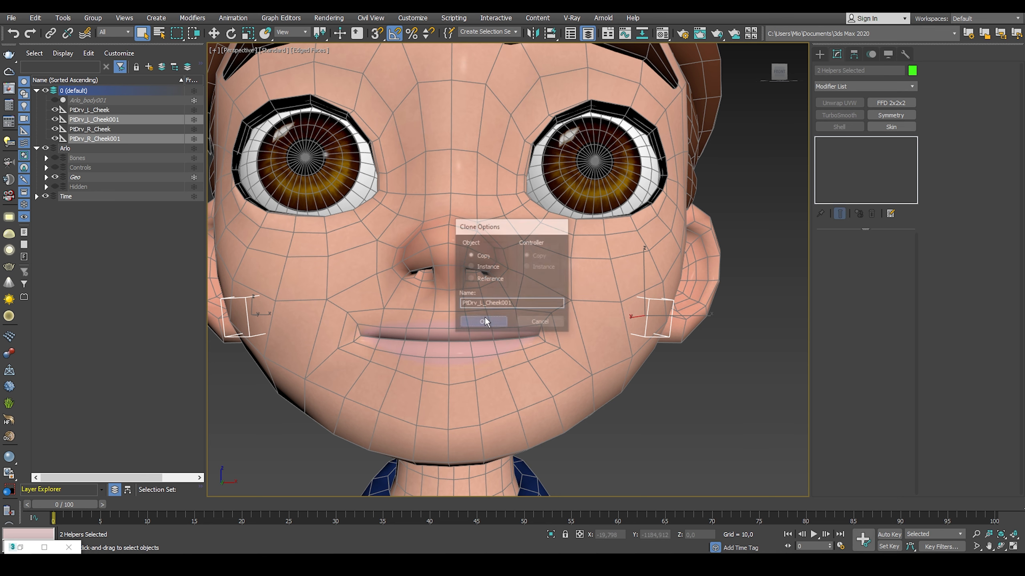
- Display PtDrv_L_Cheek001 as a Cross instead of a Box and set its object color to black
left_click(115, 118)
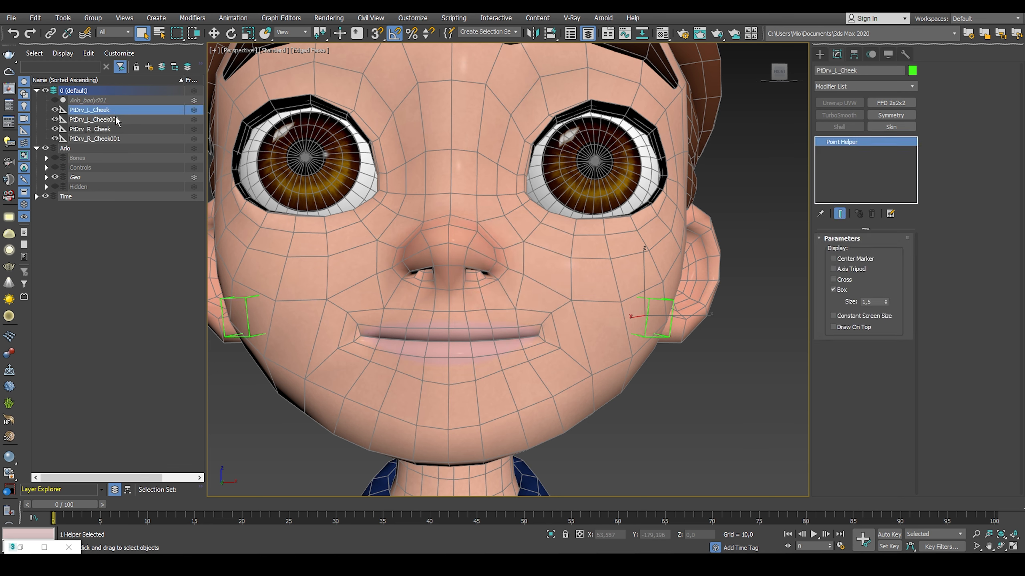
left_click(833, 279)
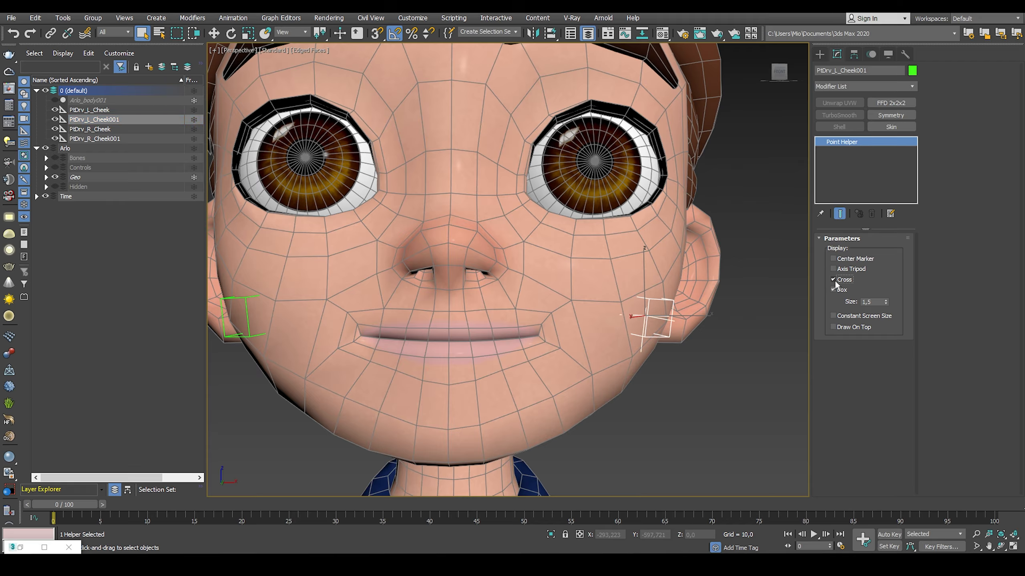
left_click(834, 289)
left_click(913, 70)
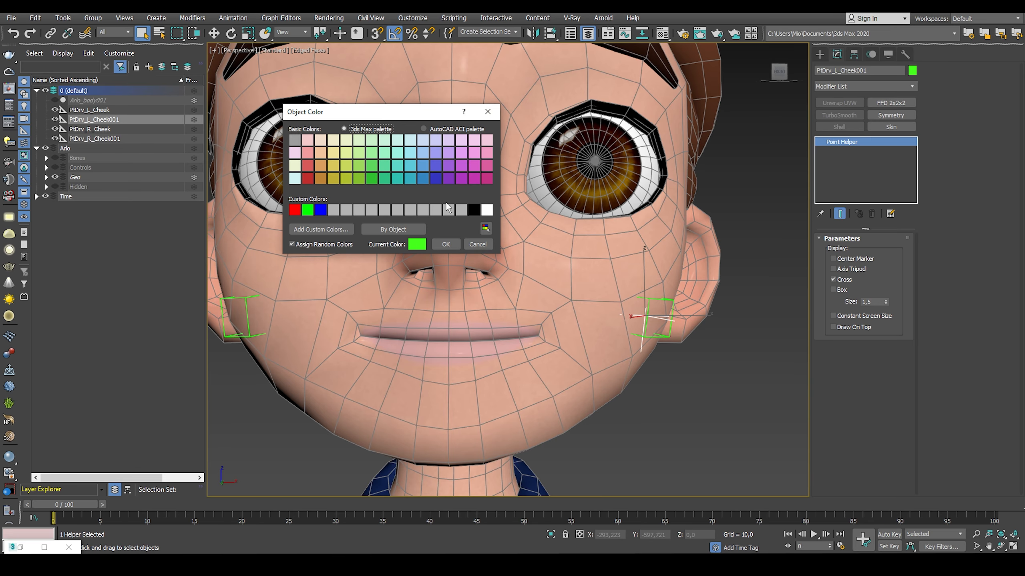
left_click(473, 210)
left_click(446, 245)
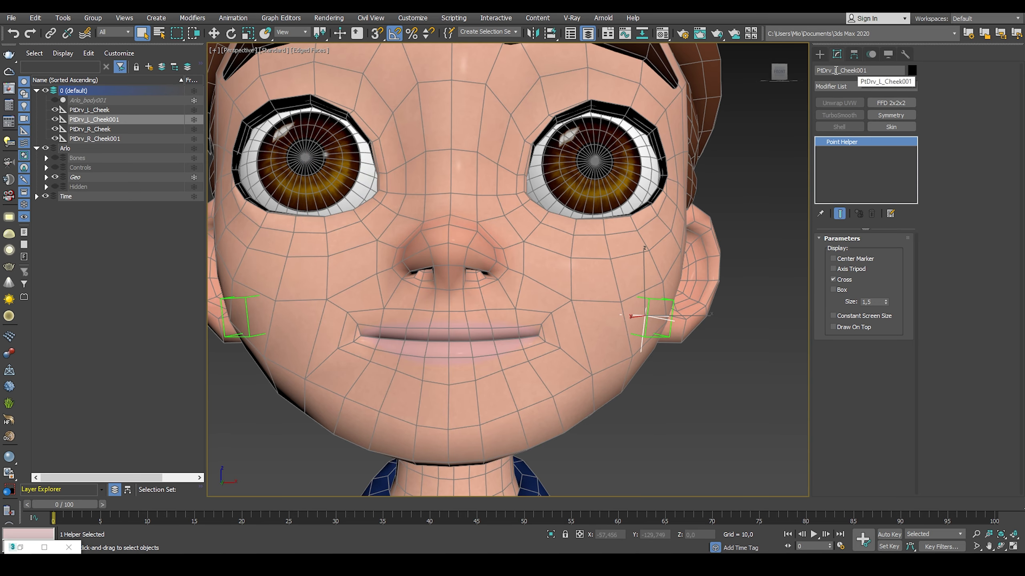
- Rename PtDrv_L_Cheek001 as Bone_L_Cheek
left_click_drag(831, 70, 765, 73)
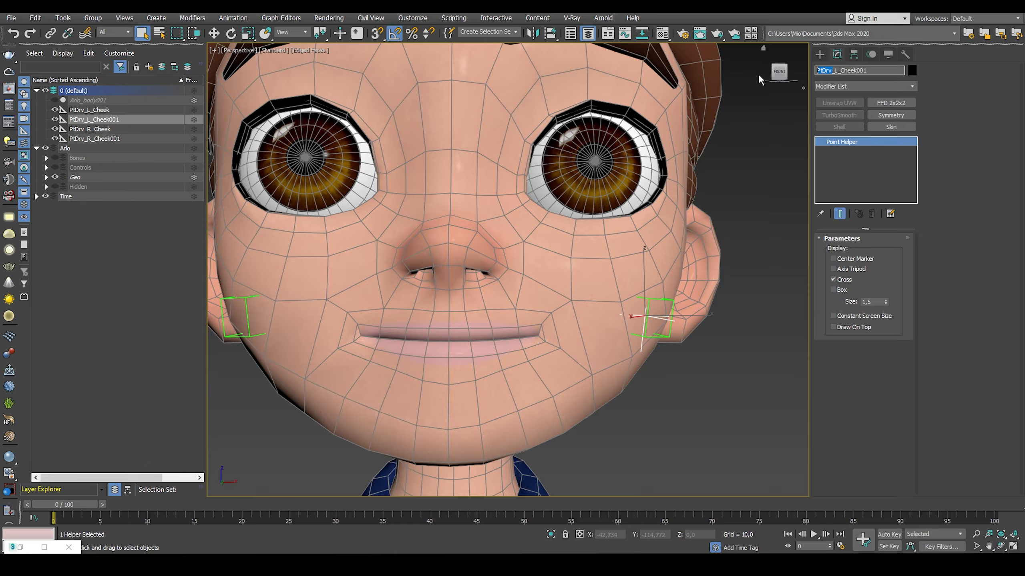
type("Bone")
scroll(731, 77, "up", 3)
middle_click_drag(622, 232, 682, 130)
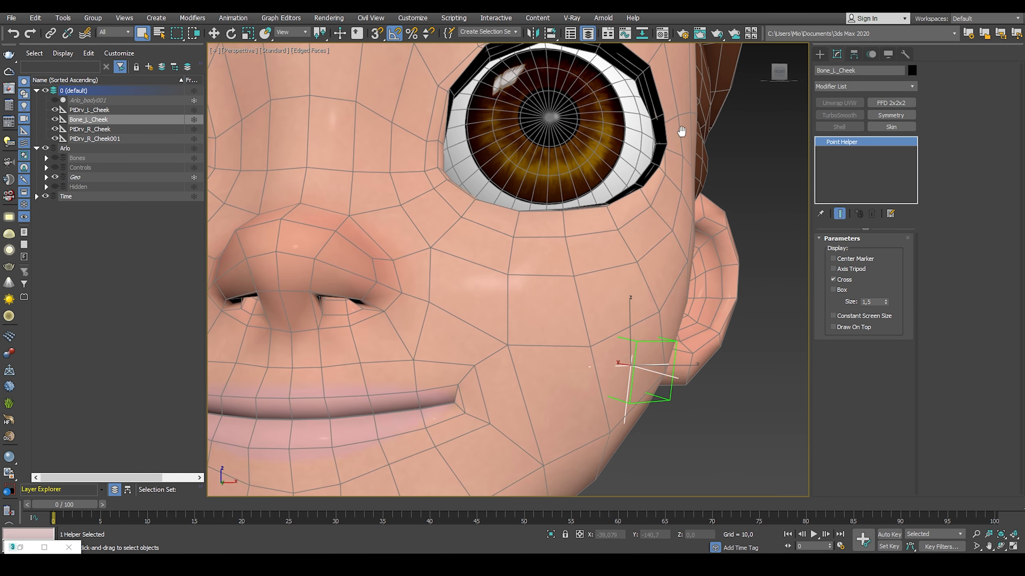
scroll(562, 220, "down", 3)
middle_click_drag(563, 224, 649, 229, "alt")
- Rename PtDrv_R_Cheek001 as Bone_R_Cheek
left_click(120, 139)
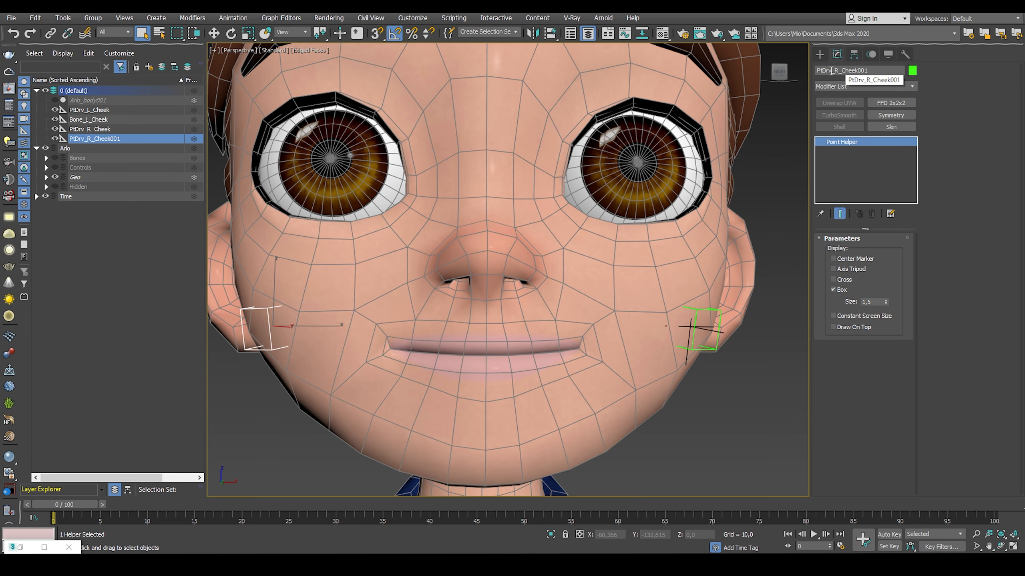
left_click(831, 70)
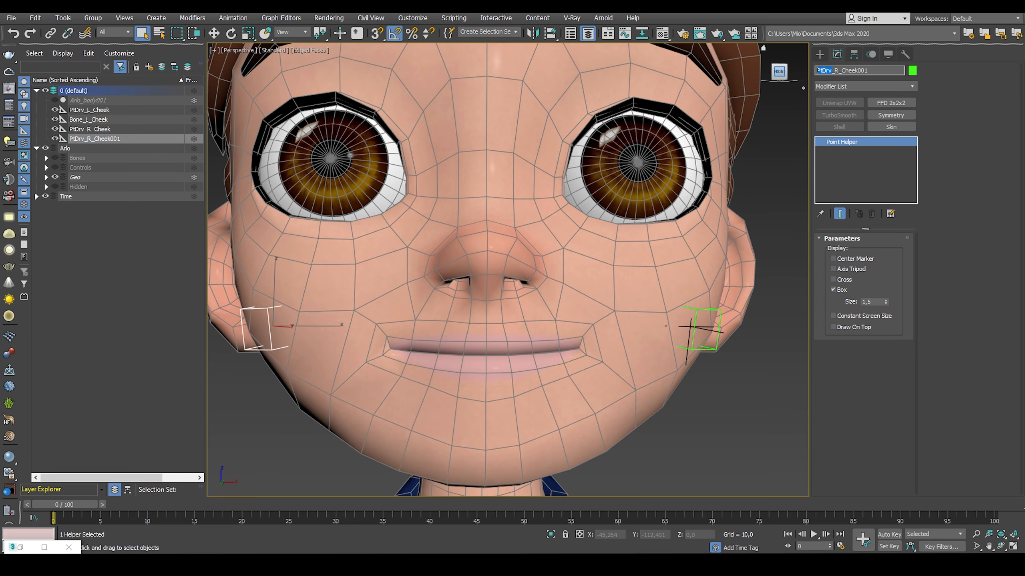
type("Bone")
key("Return")
- Display Bone_R_Cheek as a Cross instead of a Box and set its object color to black
left_click(833, 280)
left_click(832, 289)
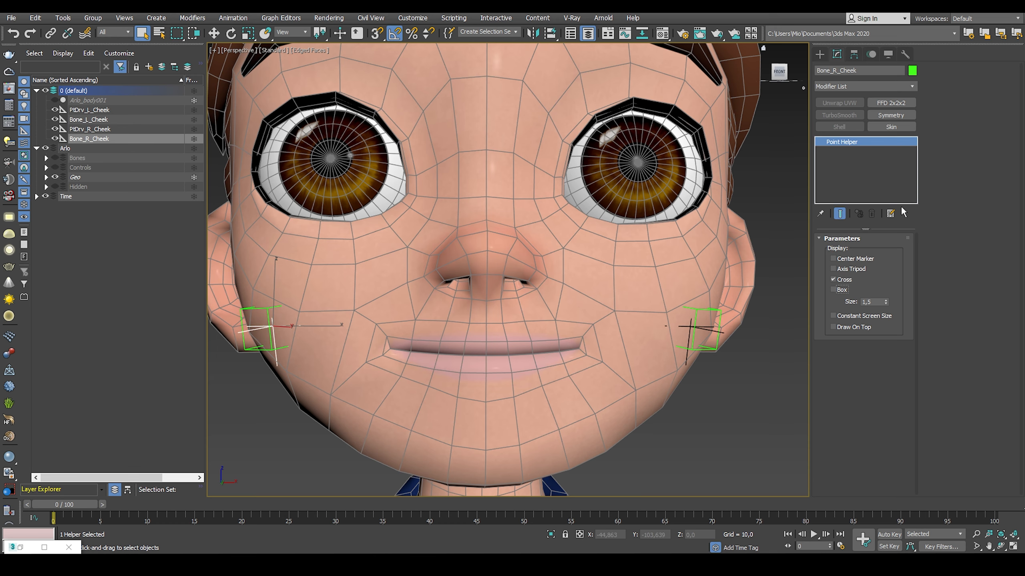
left_click(912, 70)
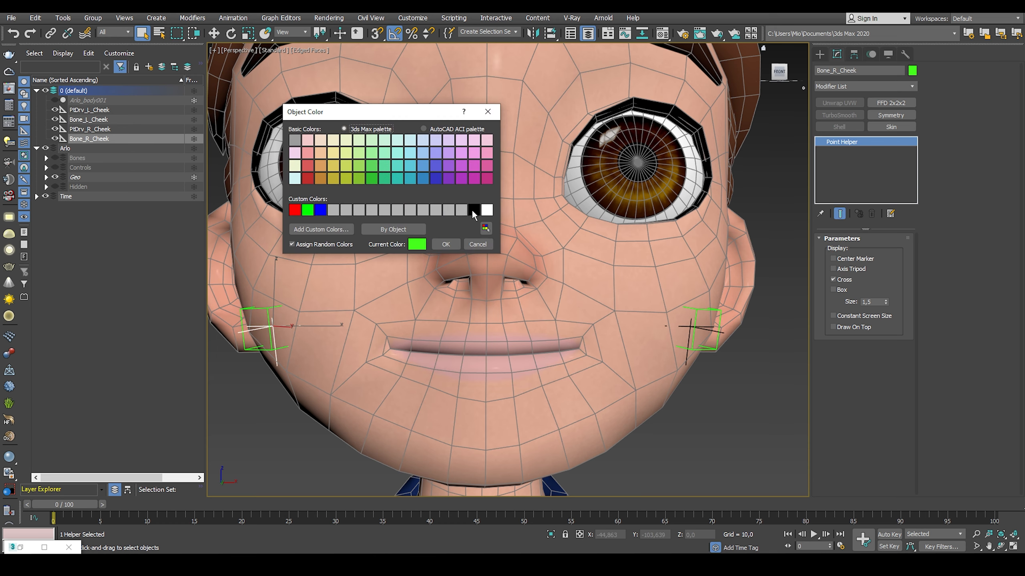
left_click(472, 211)
left_click(446, 244)
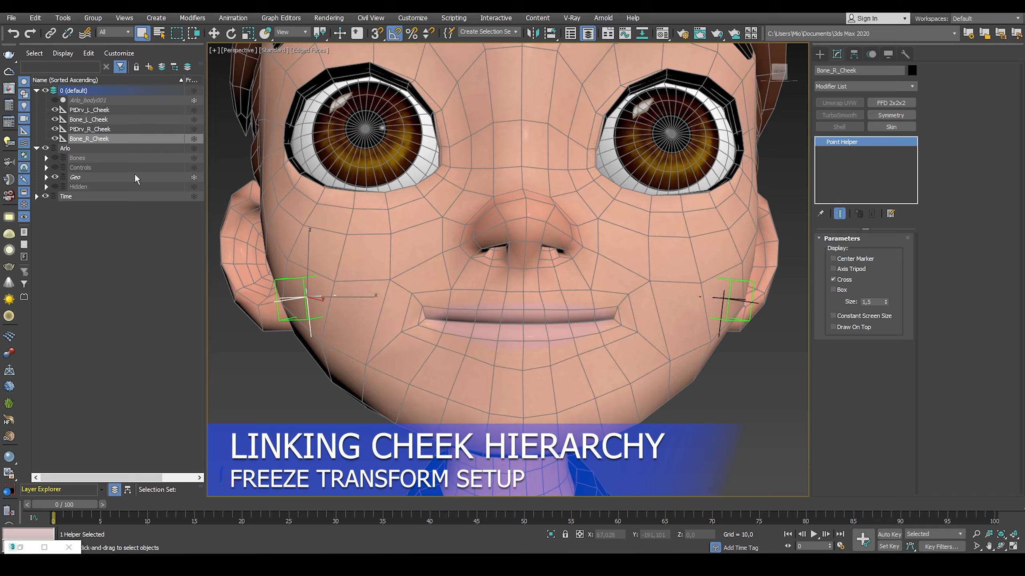
- Hide the Arlo layer and link Bone_R_Cheek and Bone_L_Cheek to the PtDrv cheek helpers on their respective sides
left_click(46, 148)
mouse_move(597, 249)
middle_mouse_down("alt")
mouse_move(618, 263)
mouse_move(601, 265)
middle_mouse_up("alt")
left_click(51, 33)
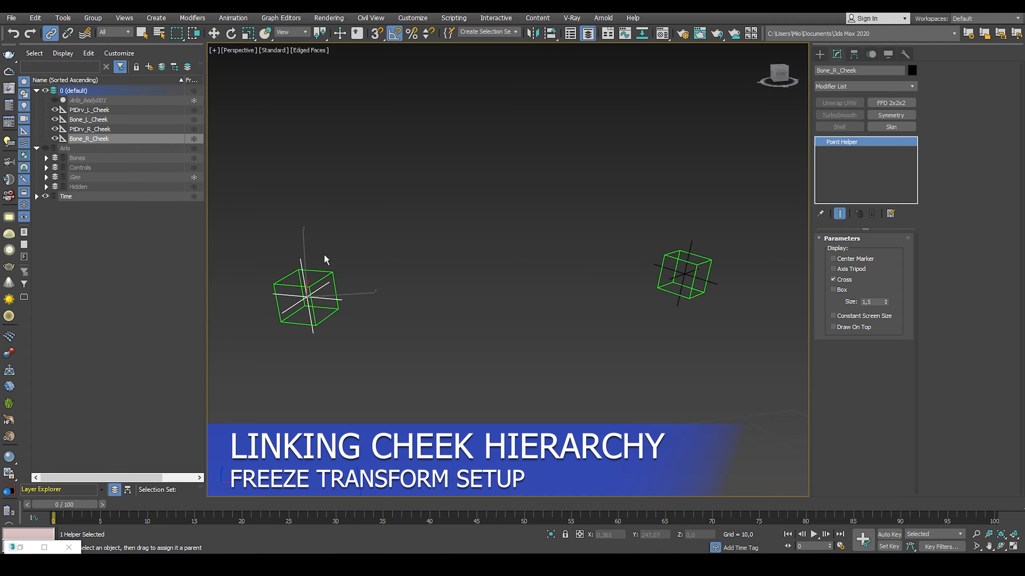
left_click_drag(327, 270, 683, 226)
middle_click_drag(683, 226, 579, 226)
left_click(595, 256)
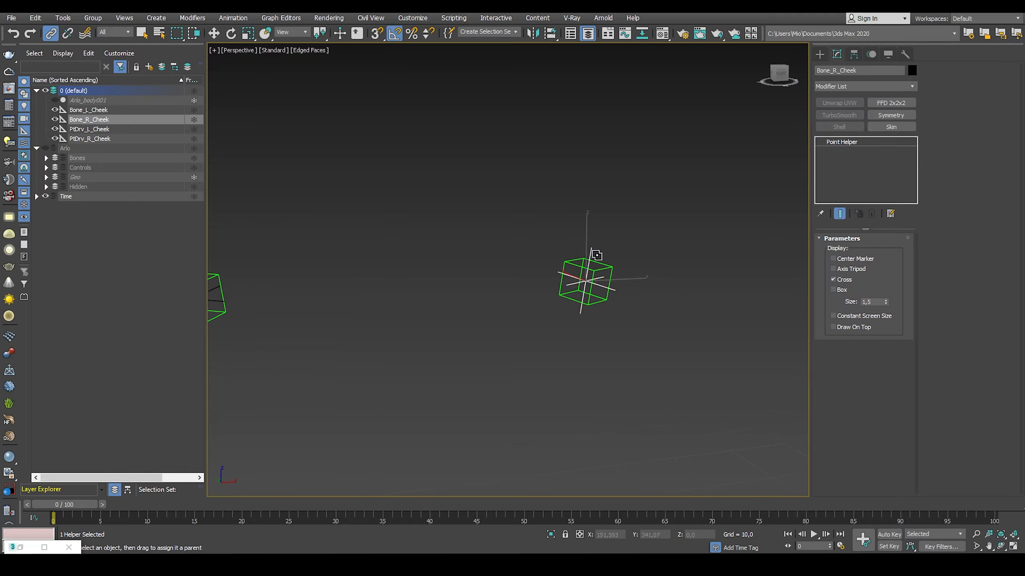
middle_click_drag(515, 172, 585, 206)
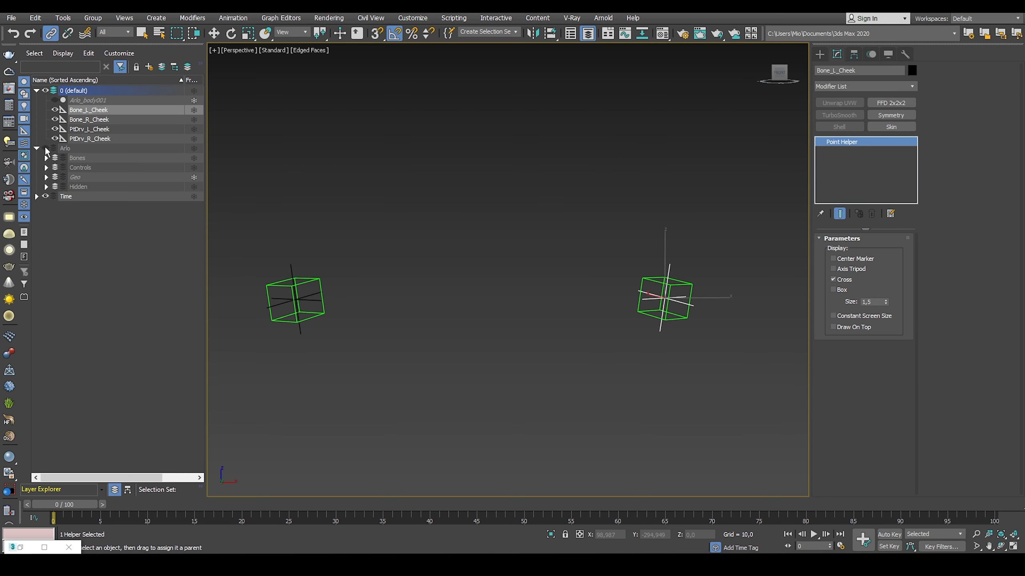
- Show the Arlo layer with its Hidden sublayer visible and its Geo sublayer hidden
left_click(46, 149)
left_click(55, 187)
left_click(55, 177)
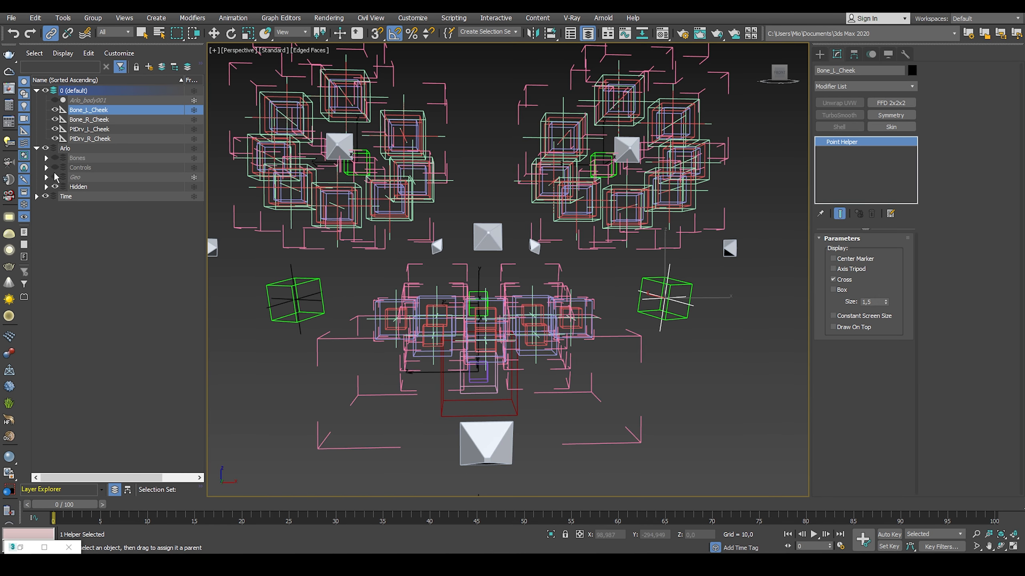
middle_click_drag(510, 254, 577, 248, "alt")
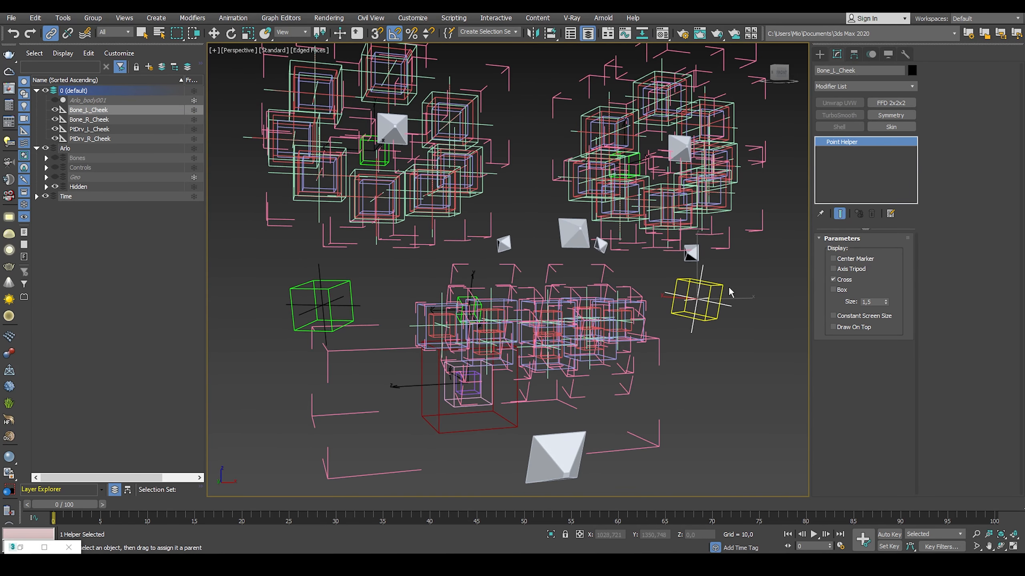
- Select PtDrv_L_Cheek and PtDrv_R_Cheek and link both to the box helper below the lip helpers
left_click(724, 288)
left_click(352, 280, "ctrl")
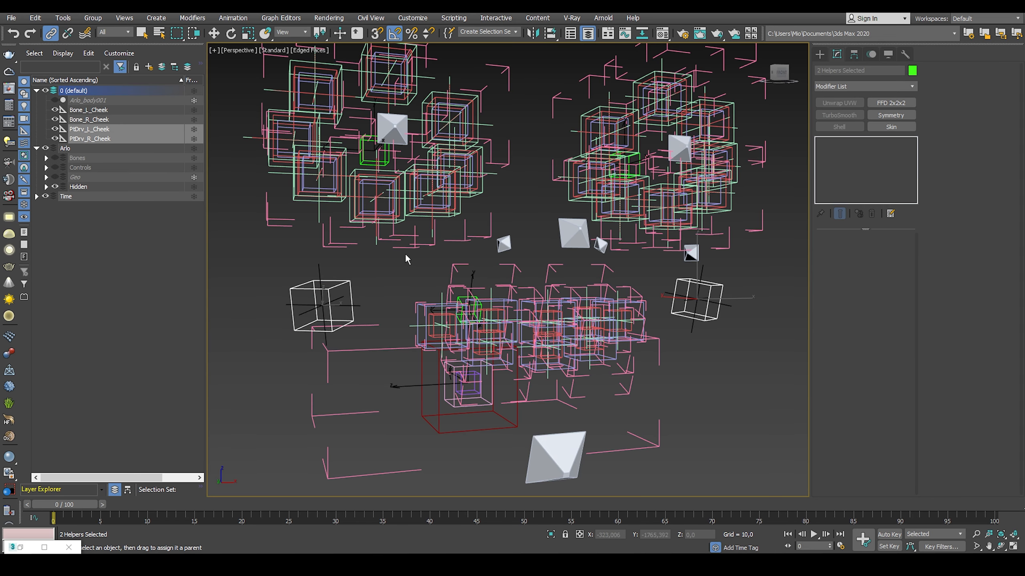
middle_click_drag(408, 260, 432, 246, "alt")
left_click_drag(360, 277, 441, 410)
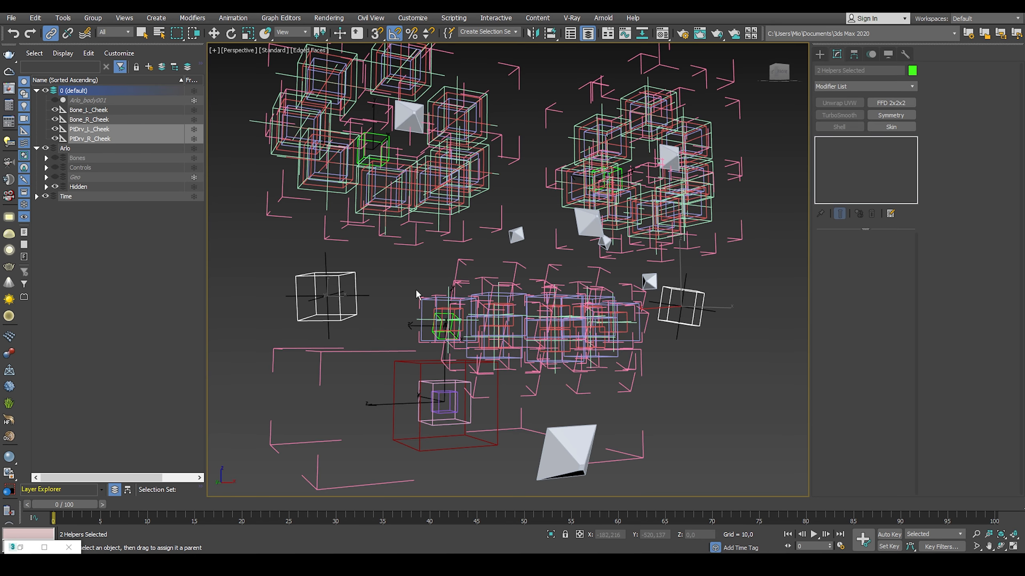
- Add the child bone helpers to the selection and apply Freeze Transform to all four cheek helpers
key("ctrl+Page_Down")
right_click(394, 290)
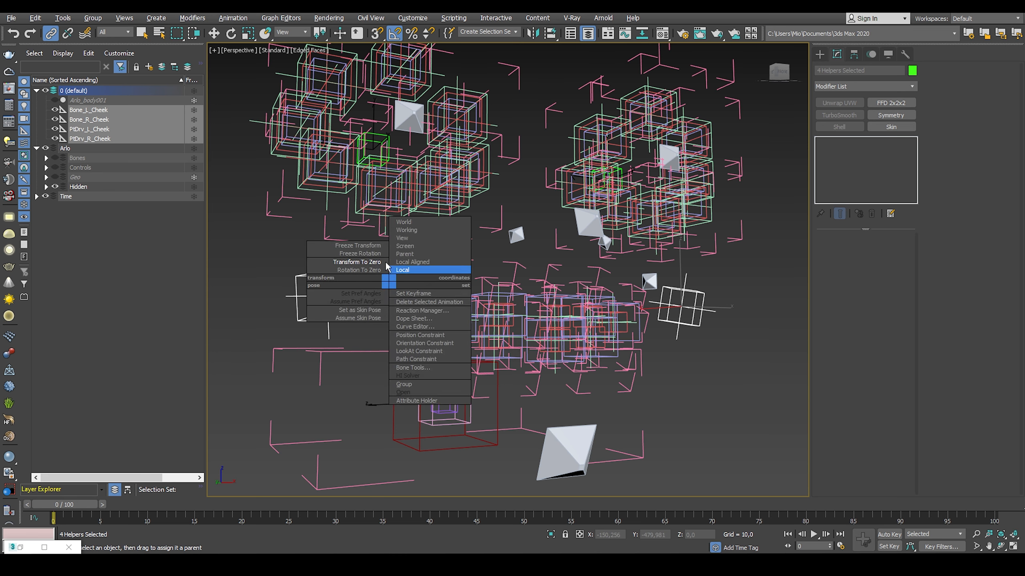
left_click(352, 248)
left_click(554, 344)
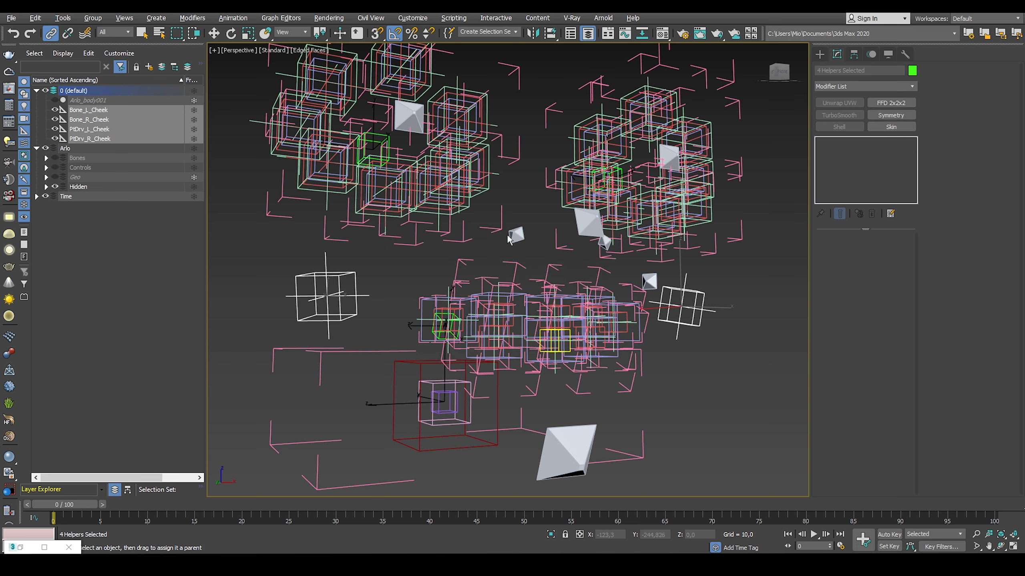
- Hide the Hidden layer and clear the selection, leaving only the cheek helpers in view
left_click(55, 187)
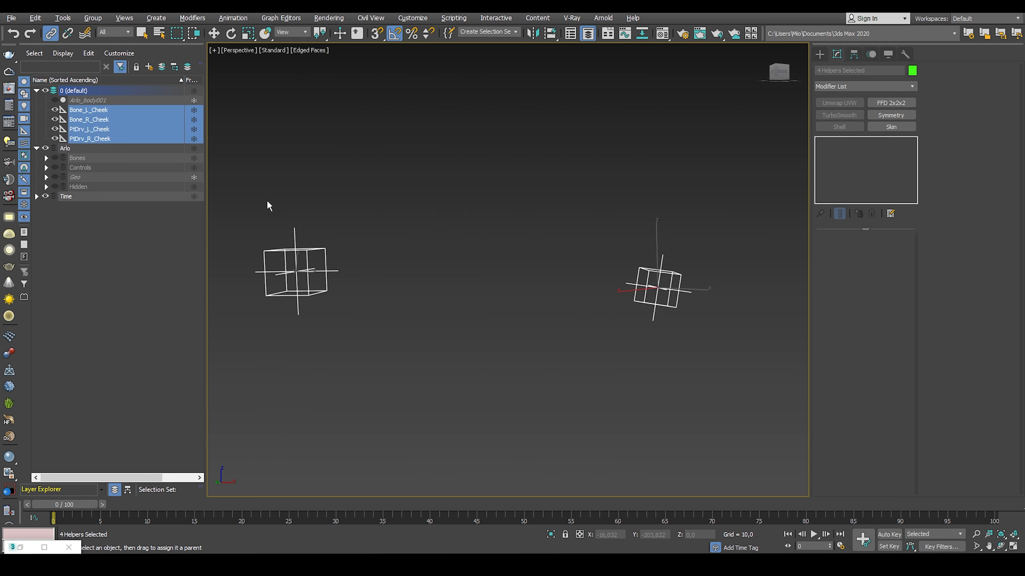
left_click(503, 207)
scroll(520, 206, "down", 3)
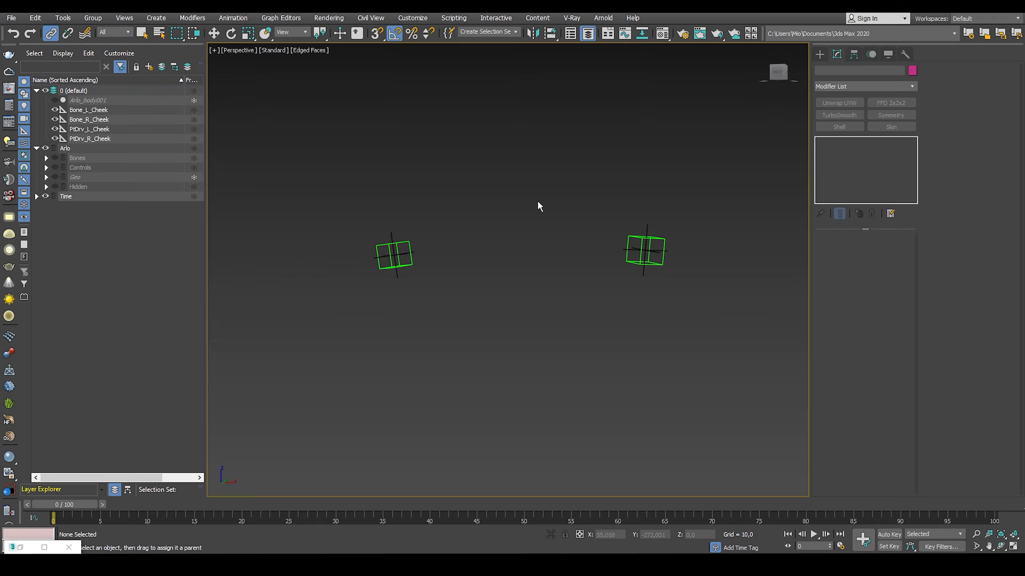
middle_click_drag(537, 205, 455, 238)
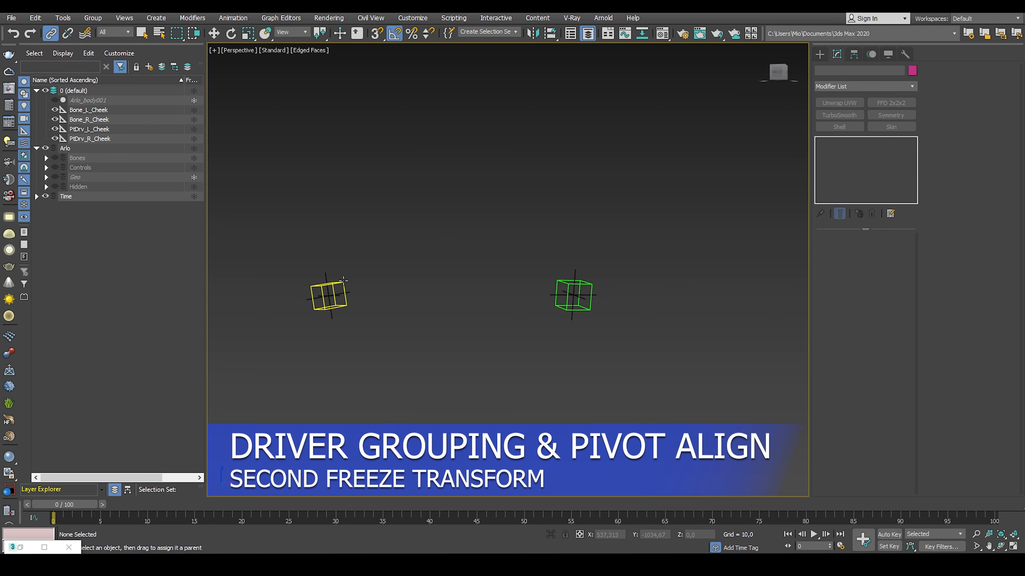
- Select the PtDrv_L_Cheek helper and group it on its own under the name PtDrv_L_Cheek_GRP
left_click(329, 295)
left_click(583, 283)
key("q")
scroll(591, 249, "up", 3)
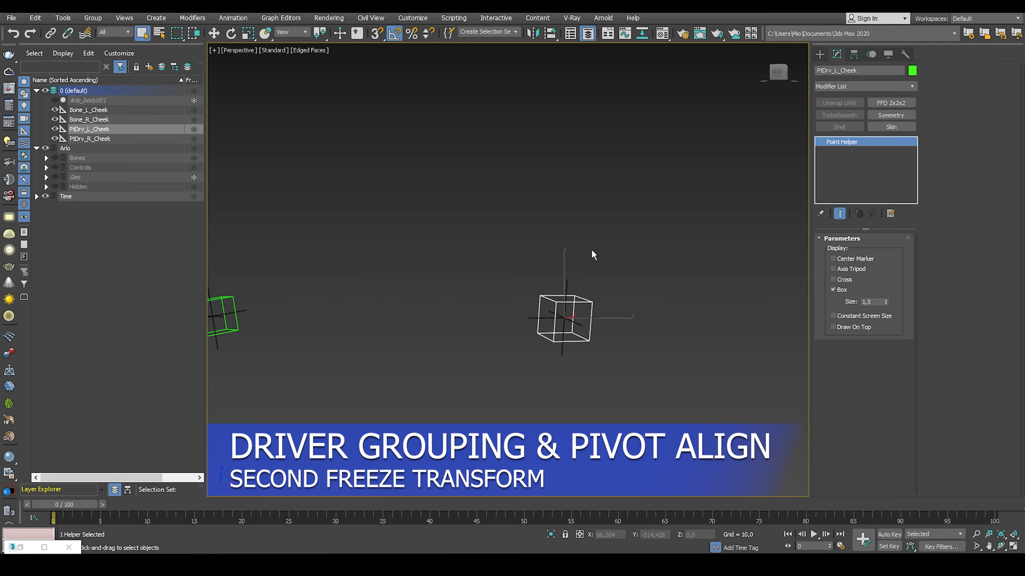
double_click(871, 69)
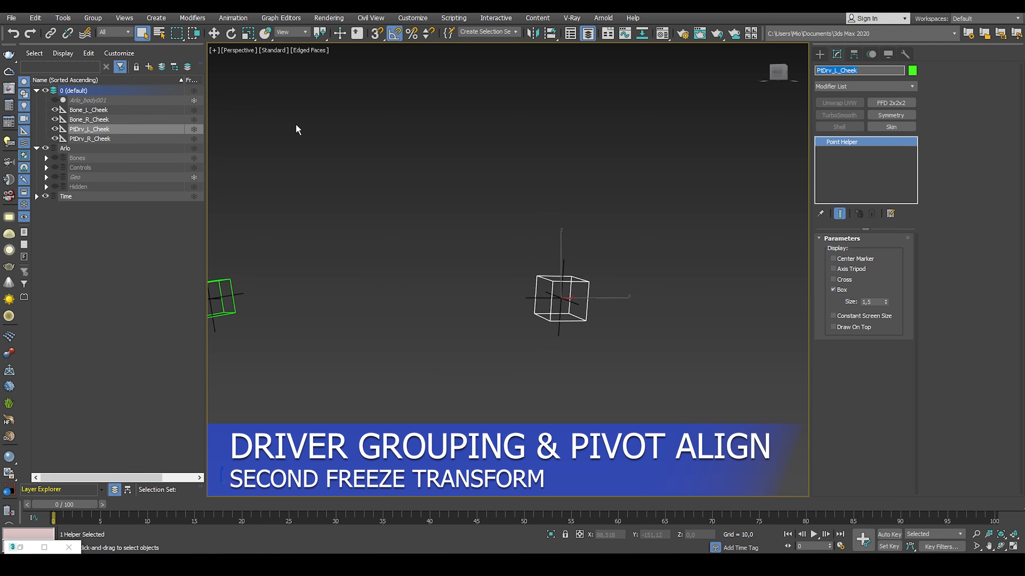
right_click(430, 222)
left_click(450, 324)
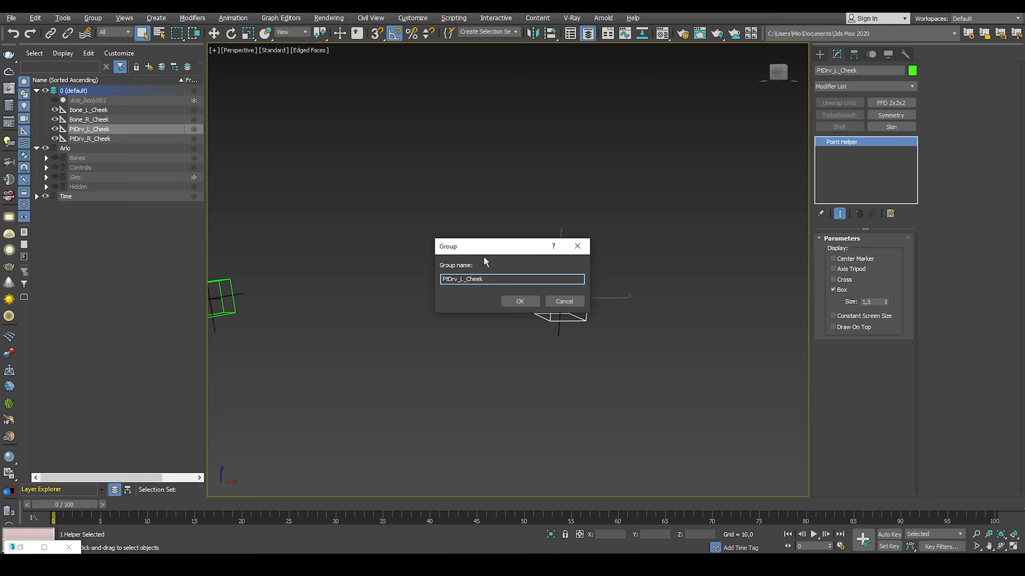
type("_GRP")
left_click(520, 301)
- Open PtDrv_L_Cheek_GRP so its contents are accessible, and keep only the group head selected
key("z")
middle_click_drag(523, 213, 522, 182)
right_click(505, 230)
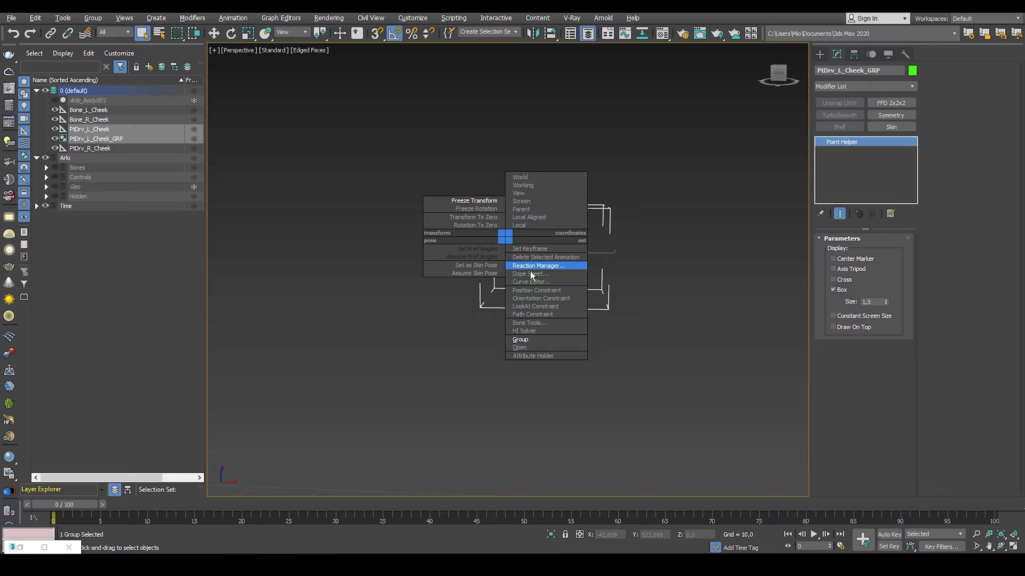
left_click(524, 342)
middle_click_drag(584, 228, 565, 247)
left_click(569, 229)
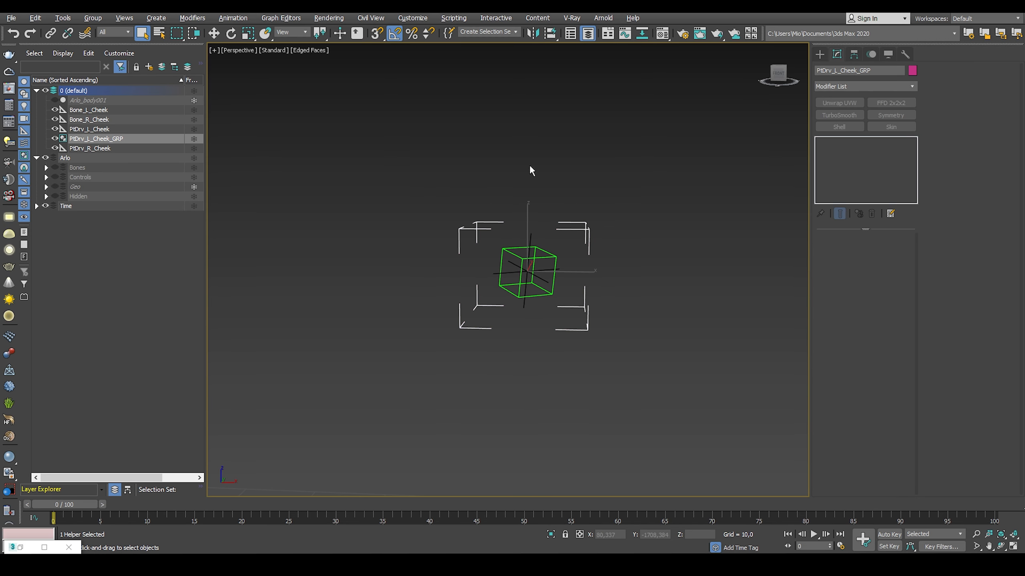
- Show the Bones layer and align only the pivot of PtDrv_L_Cheek_GRP to the jaw bone Bone_Jaw
left_click(55, 167)
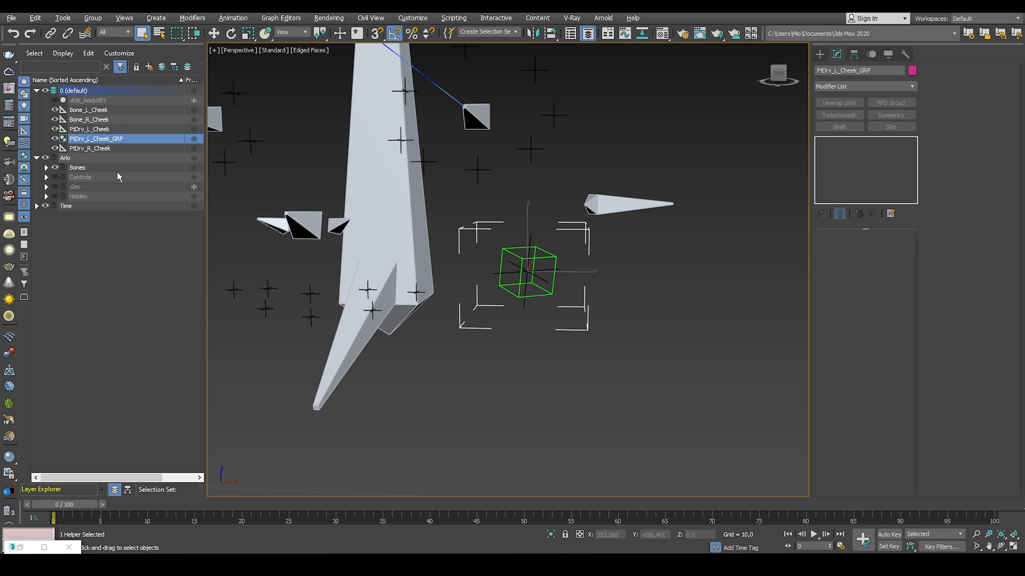
middle_click_drag(510, 204, 504, 232)
left_click(853, 54)
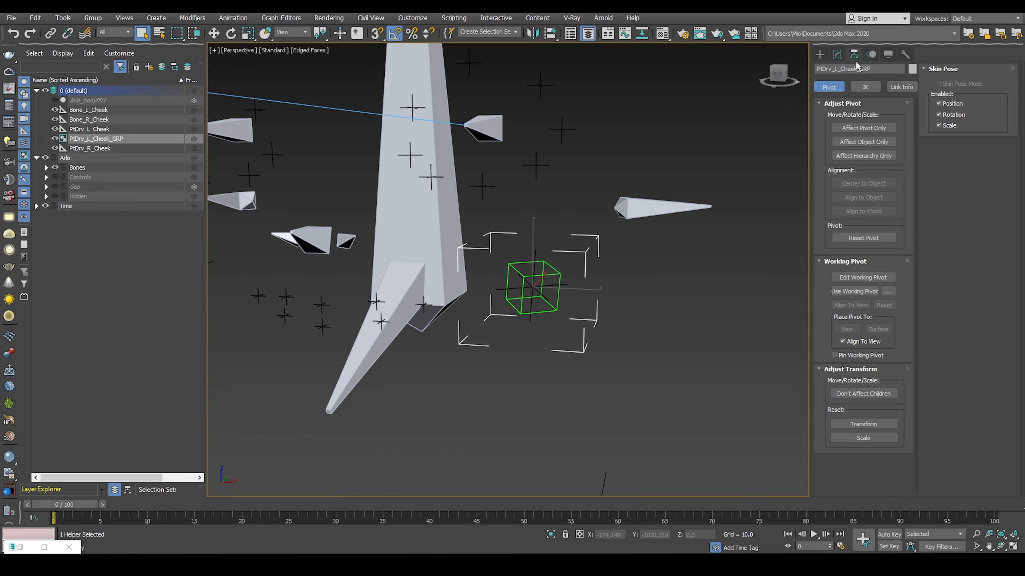
left_click(859, 127)
key("alt+a")
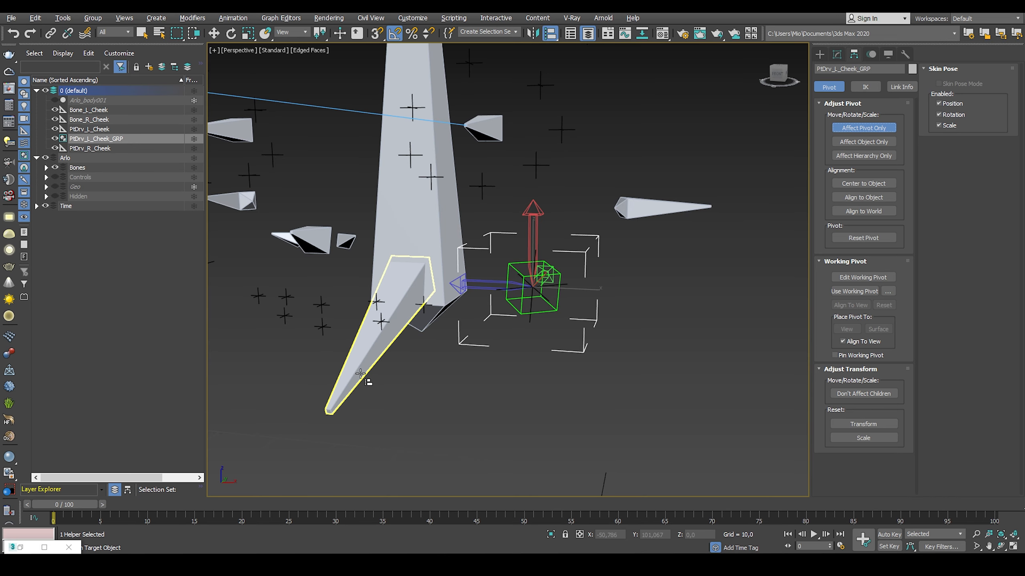
left_click(365, 373)
left_click(373, 354)
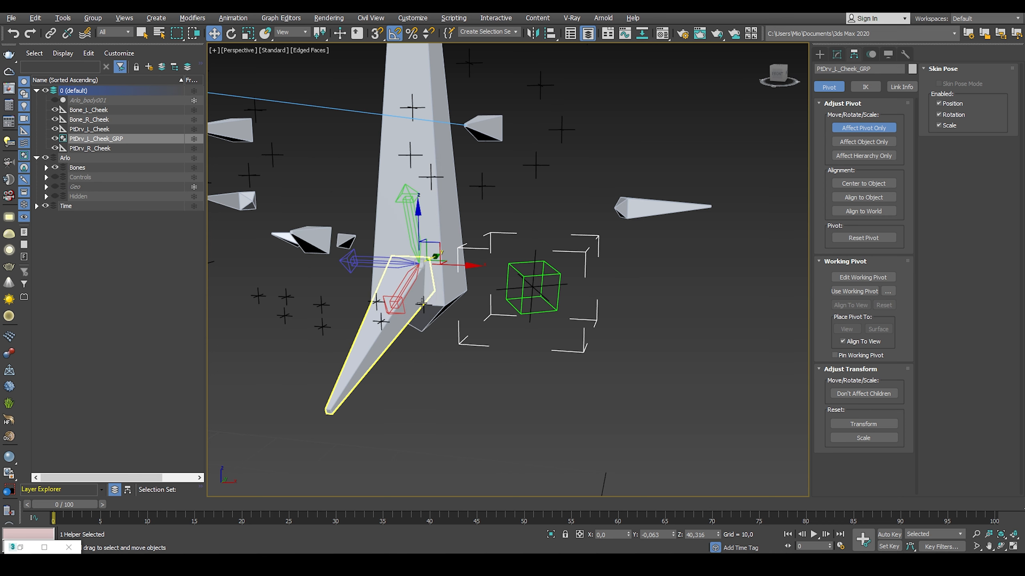
left_click(837, 54)
- Apply Freeze Transform to PtDrv_L_Cheek_GRP together with PtDrv_L_Cheek, and to the child helper Bone_L_Cheek
middle_click_drag(590, 246, 564, 265, "alt")
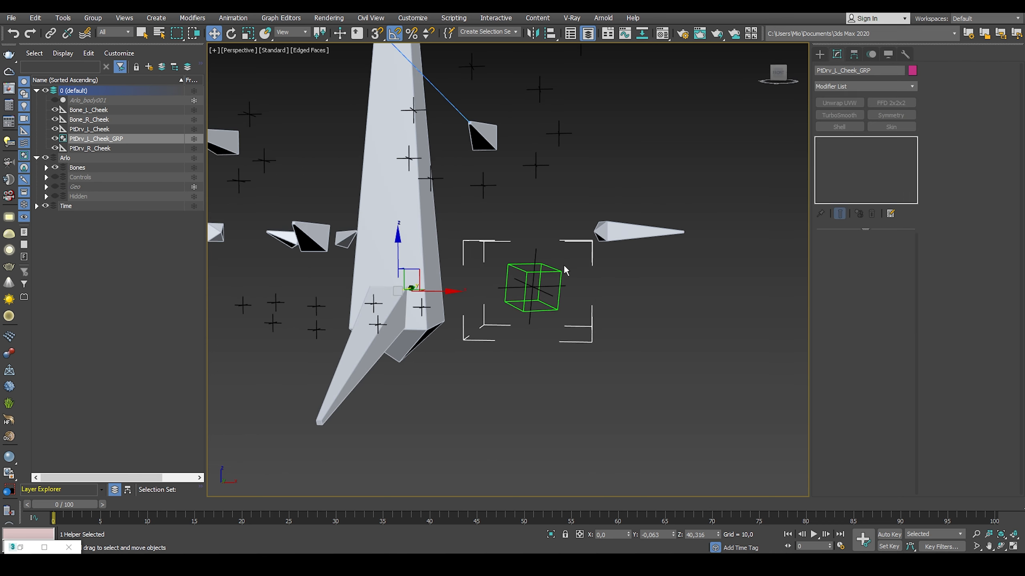
left_click(564, 265, "ctrl")
right_click(566, 259)
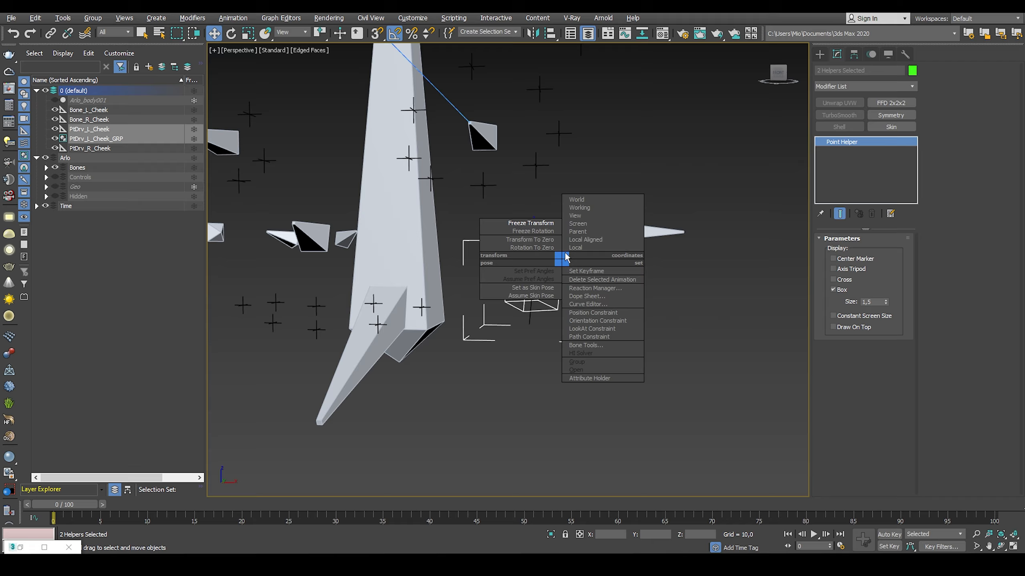
left_click(549, 227)
left_click(551, 342)
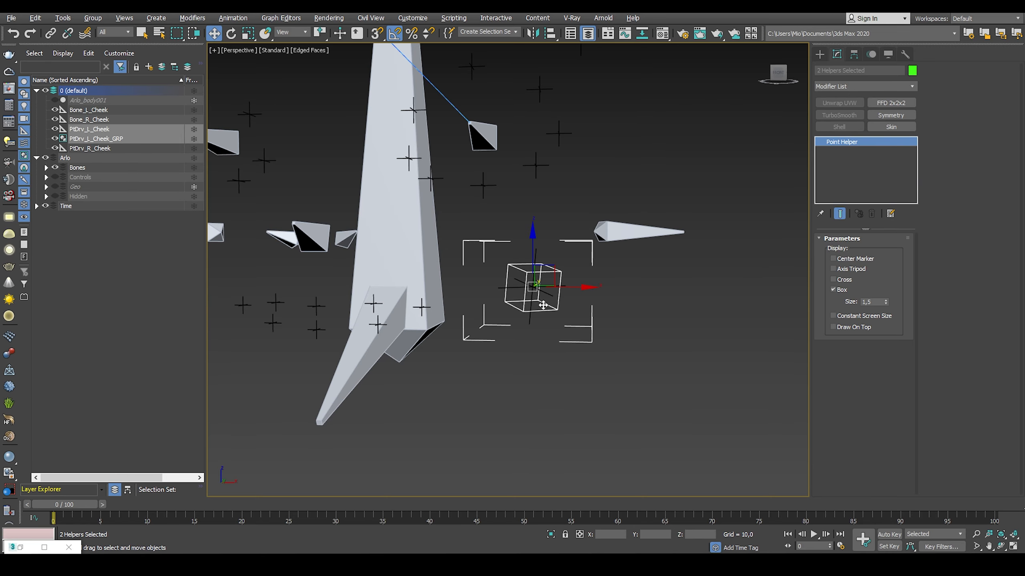
left_click(533, 303)
right_click(533, 303)
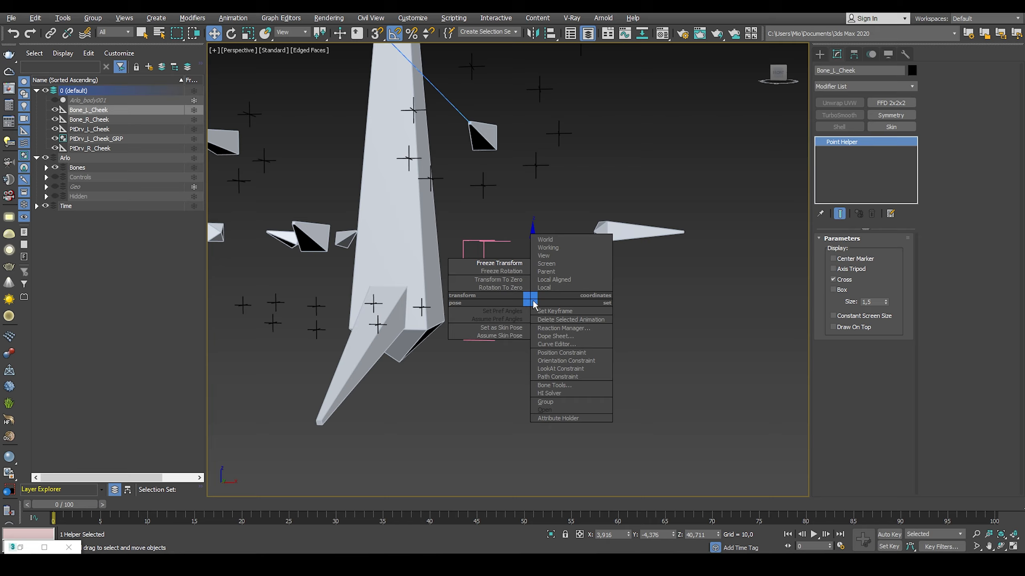
left_click(522, 269)
- Group the PtDrv_R_Cheek helper on its own as PtDrv_R_Cheek_GRP and open the group
middle_click_drag(404, 270, 608, 265)
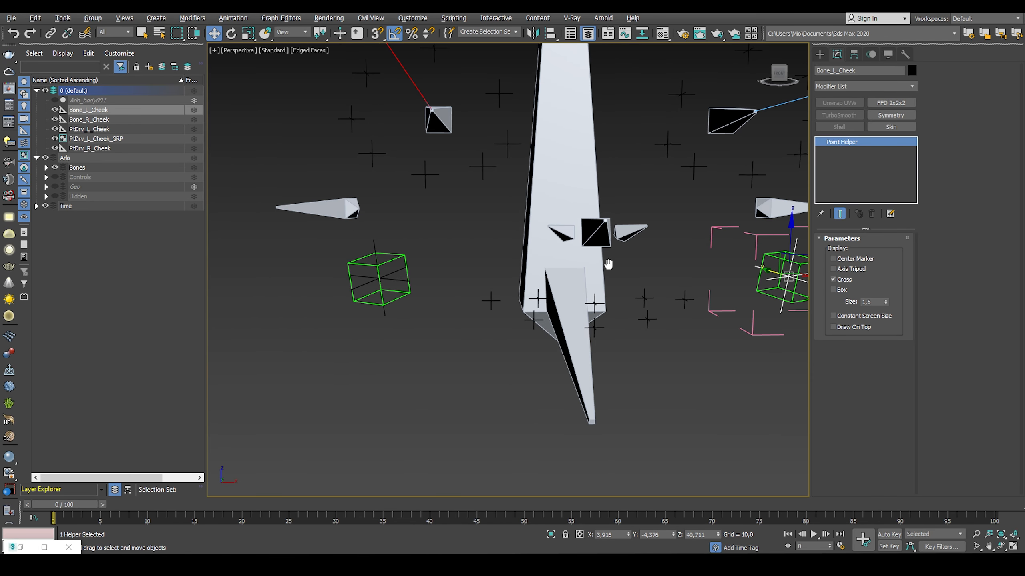
left_click(408, 300)
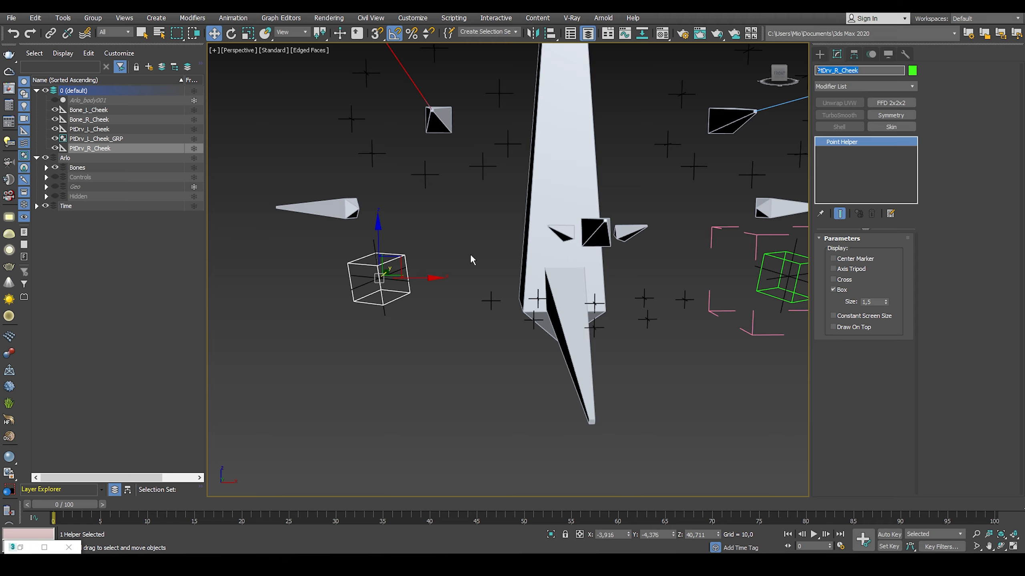
right_click(427, 308)
left_click(448, 400)
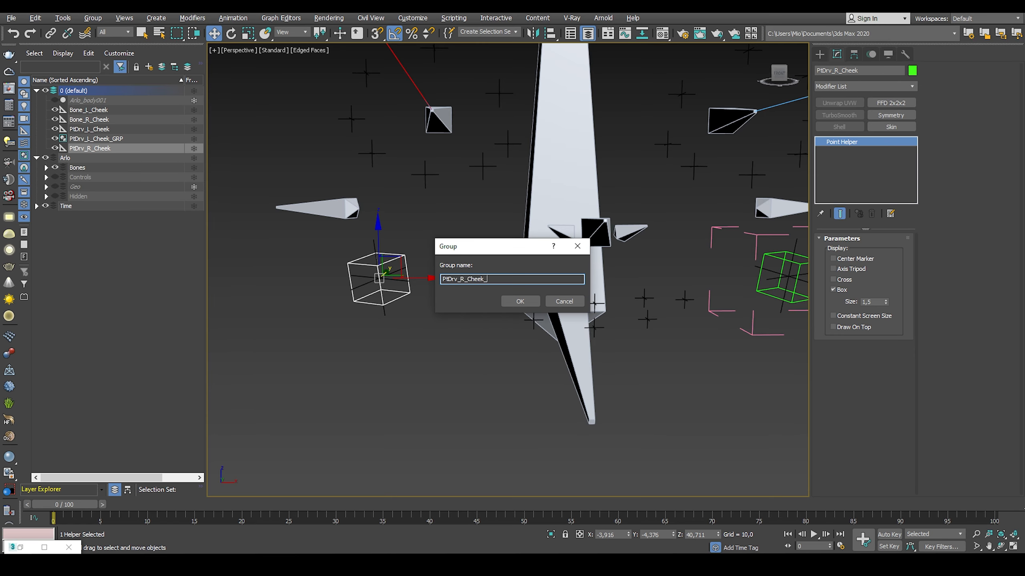
type("_GRP")
left_click(520, 301)
right_click(416, 348)
left_click(448, 458)
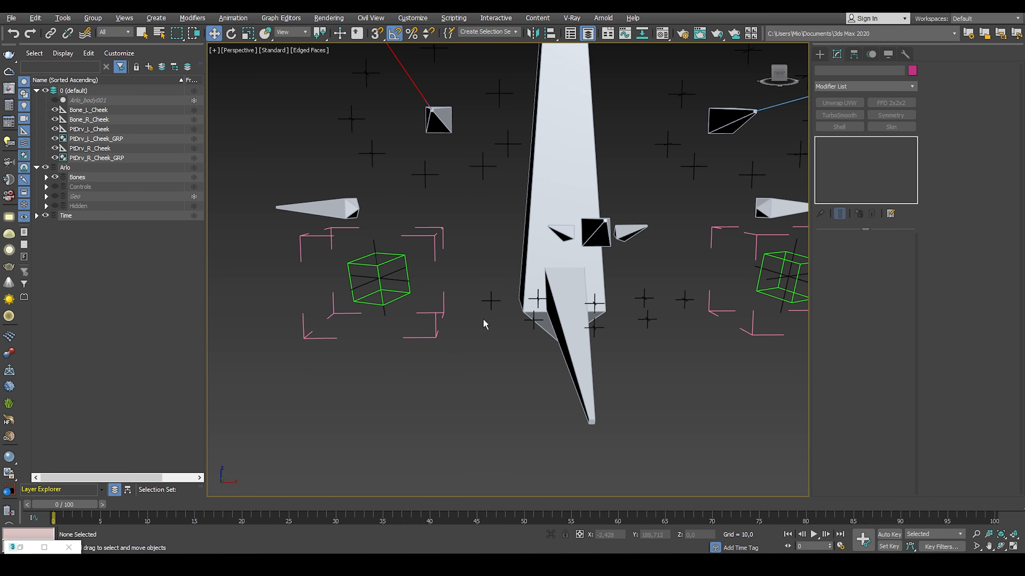
- Align only the pivot of PtDrv_R_Cheek_GRP to Bone_Jaw's pivot point, matching position and orientation on all three axes
mouse_move(482, 240)
middle_mouse_down()
mouse_move(467, 262)
mouse_move(469, 224)
middle_mouse_up()
left_click(430, 246)
left_click(854, 54)
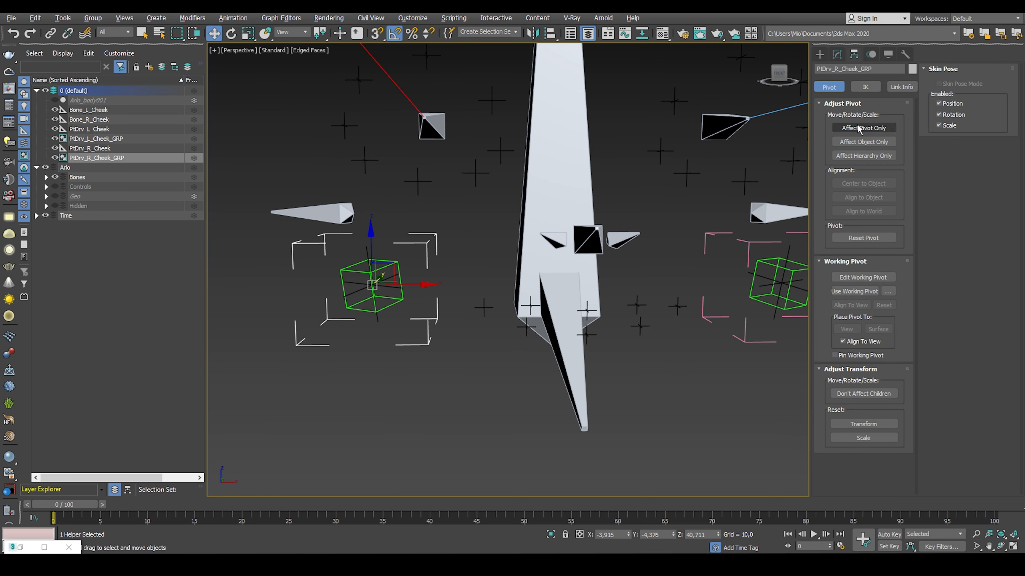
left_click(864, 128)
left_click(576, 370)
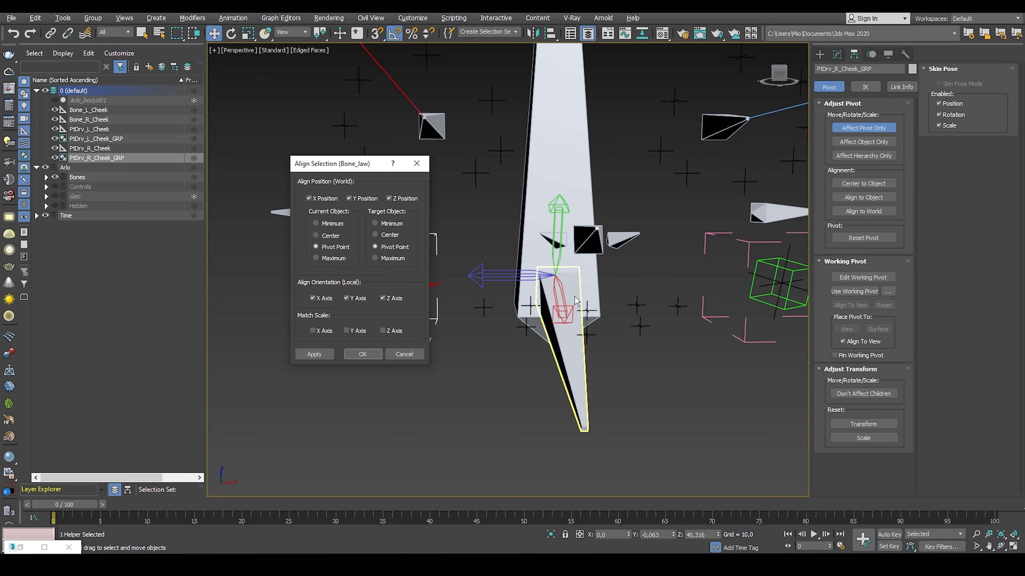
left_click(363, 356)
left_click(837, 54)
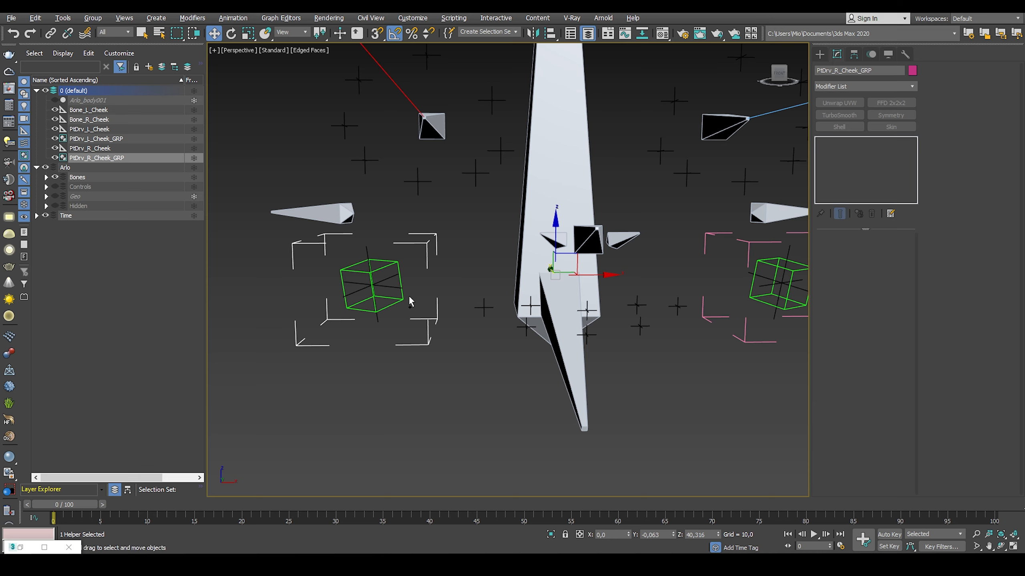
- Apply Freeze Transform to PtDrv_R_Cheek_GRP together with PtDrv_R_Cheek, and to the child helper Bone_R_Cheek
left_click(398, 261, "ctrl")
right_click(415, 255)
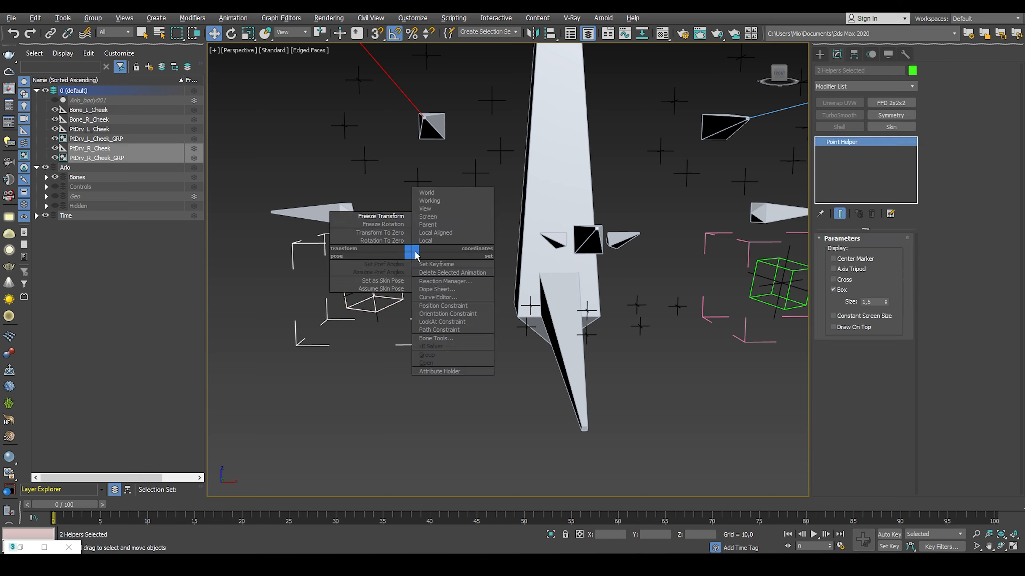
left_click(400, 217)
left_click(554, 343)
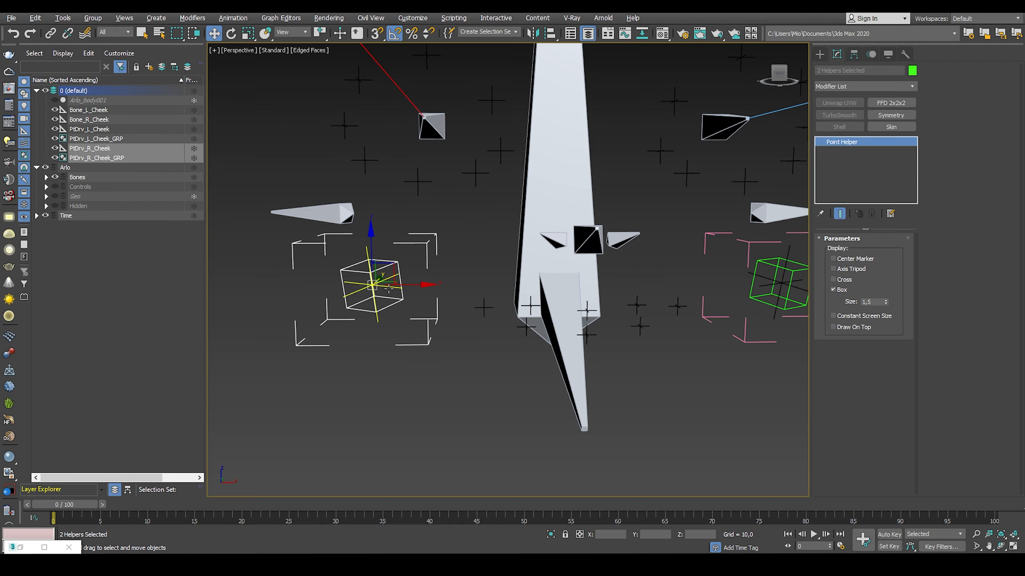
left_click(388, 287)
right_click(386, 281)
left_click(375, 255)
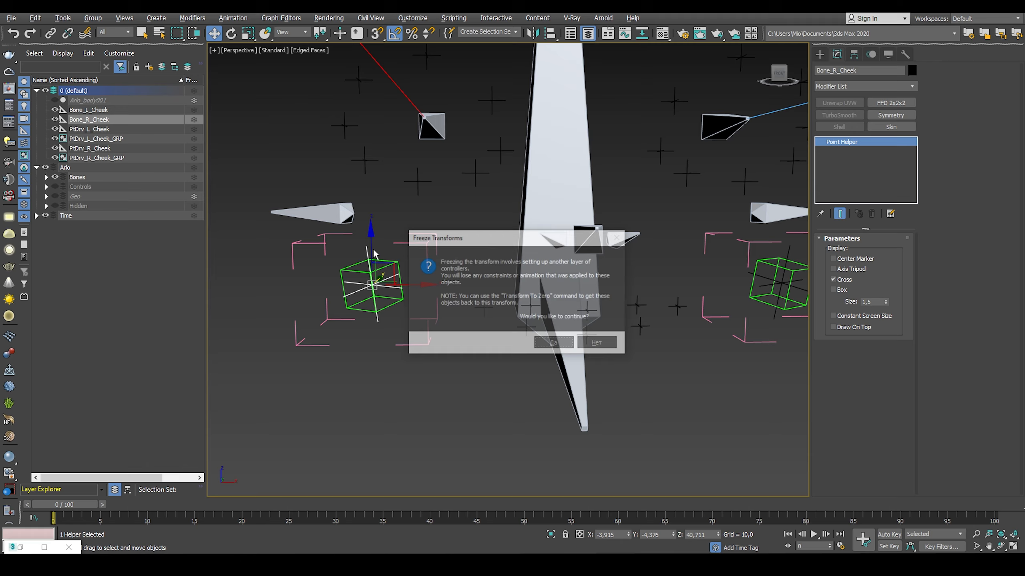
left_click(546, 344)
- Hide the Bones layer, show the Hidden layer, and select the Expose_Jaw helper
middle_click_drag(592, 277, 434, 283)
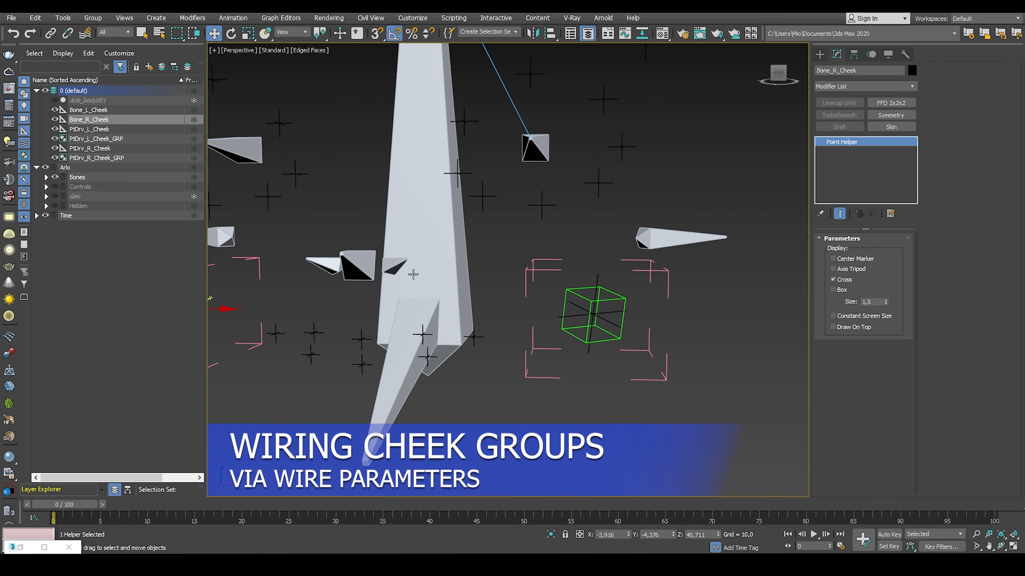
middle_click_drag(452, 246, 518, 242)
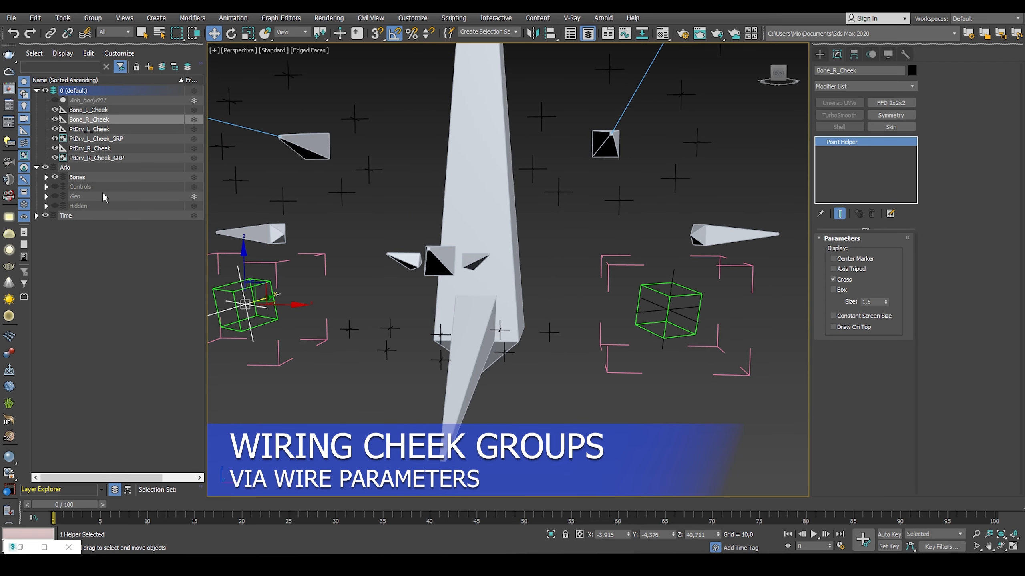
left_click(55, 177)
left_click(55, 206)
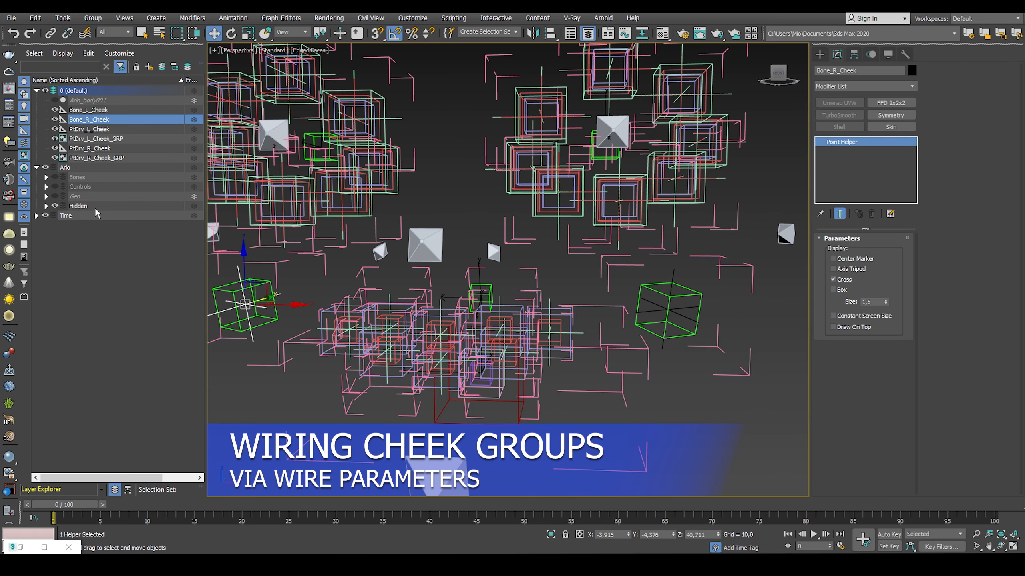
middle_click_drag(548, 278, 476, 204)
left_click(474, 264)
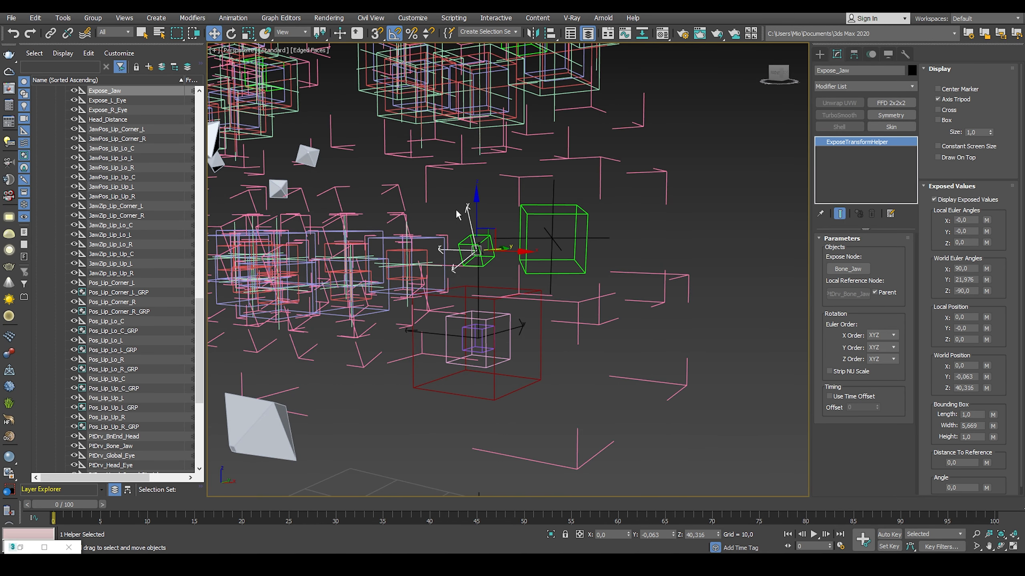
- Start wiring Expose_Jaw's Local Euler Z to the Zero Euler XYZ Z Rotation of PtDrv_L_Cheek_GRP
right_click(462, 212)
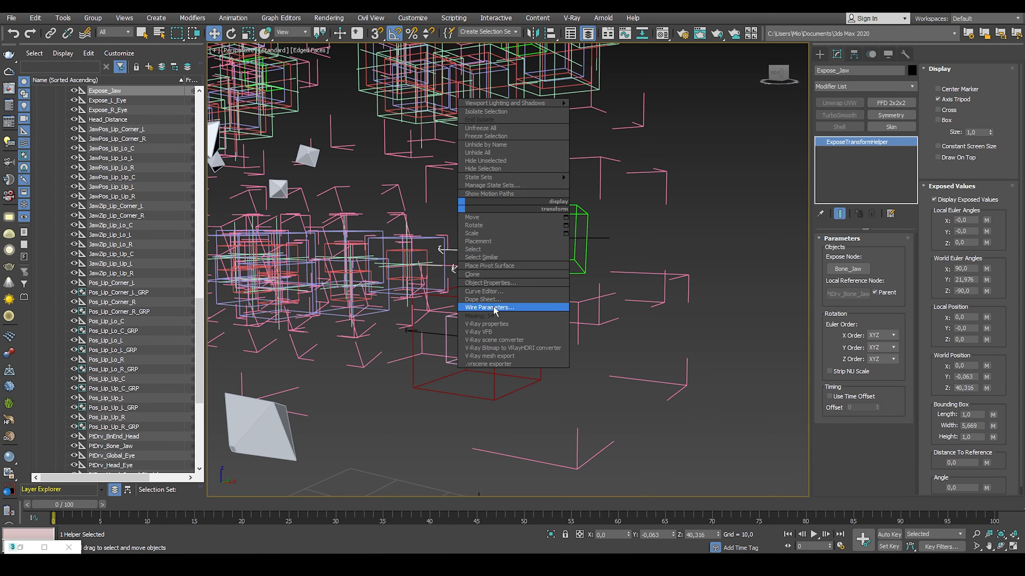
left_click(486, 304)
mouse_move(502, 270)
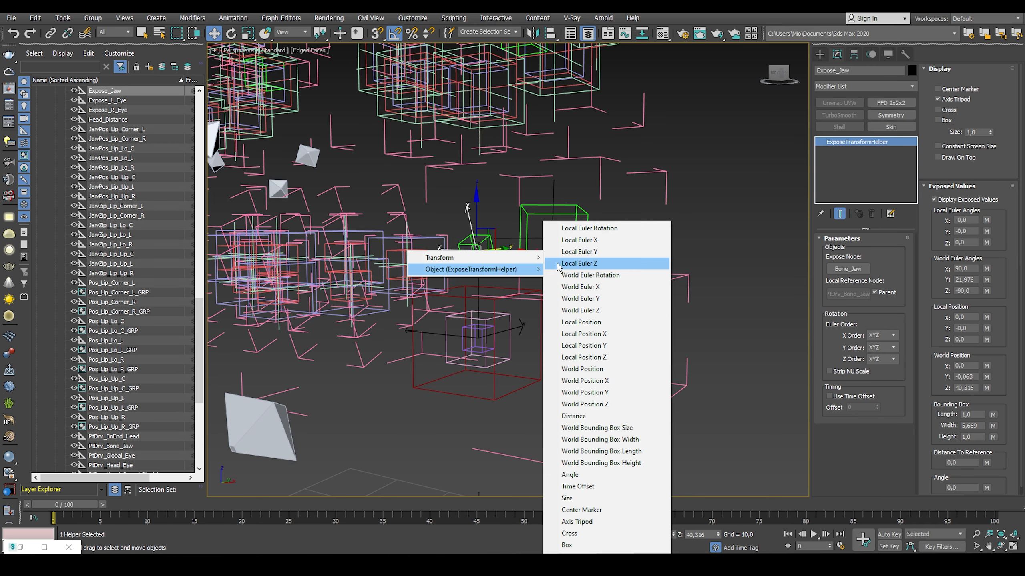
left_click(578, 263)
left_click(662, 173)
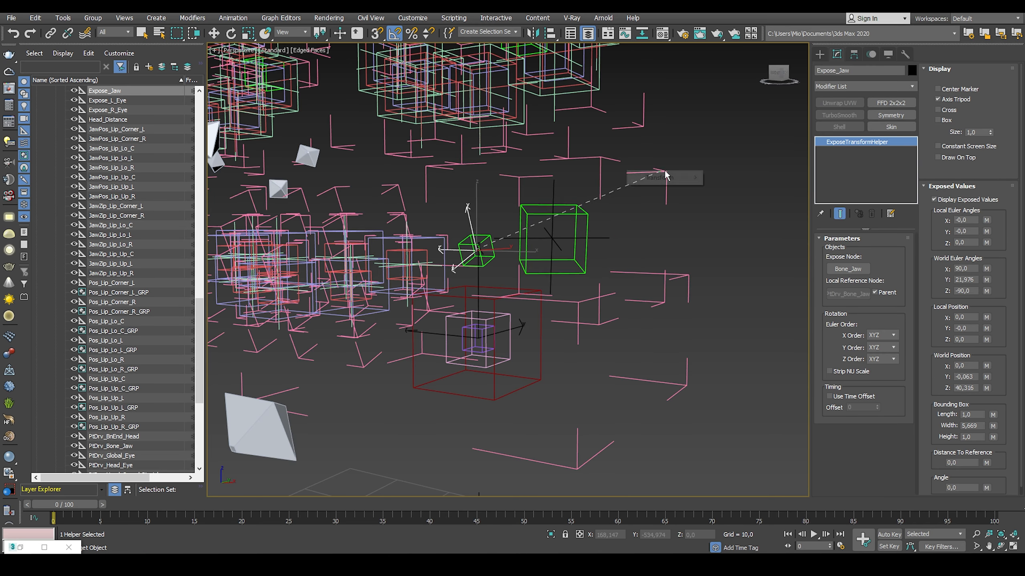
mouse_move(674, 181)
mouse_move(735, 191)
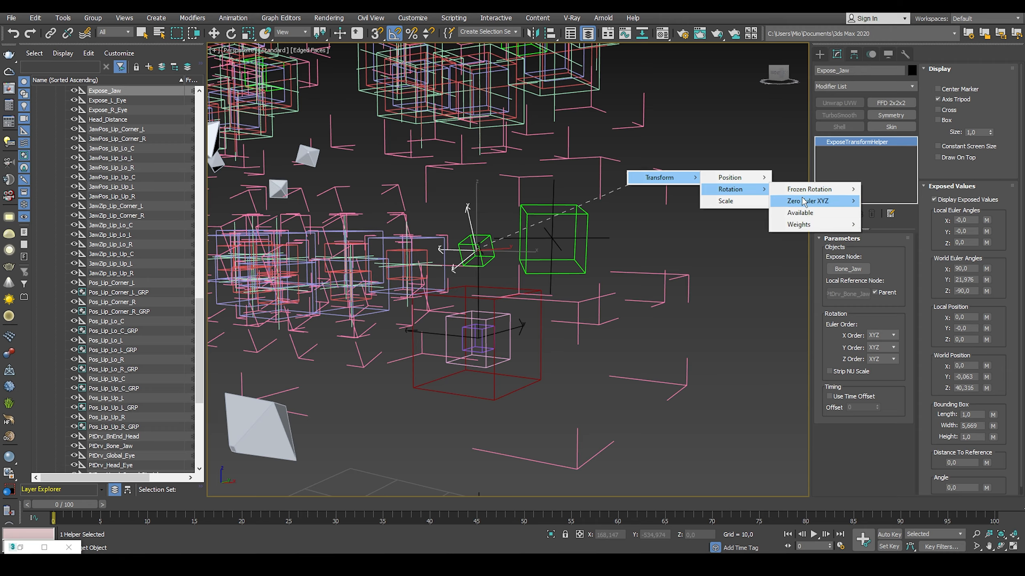
mouse_move(809, 200)
left_click(887, 225)
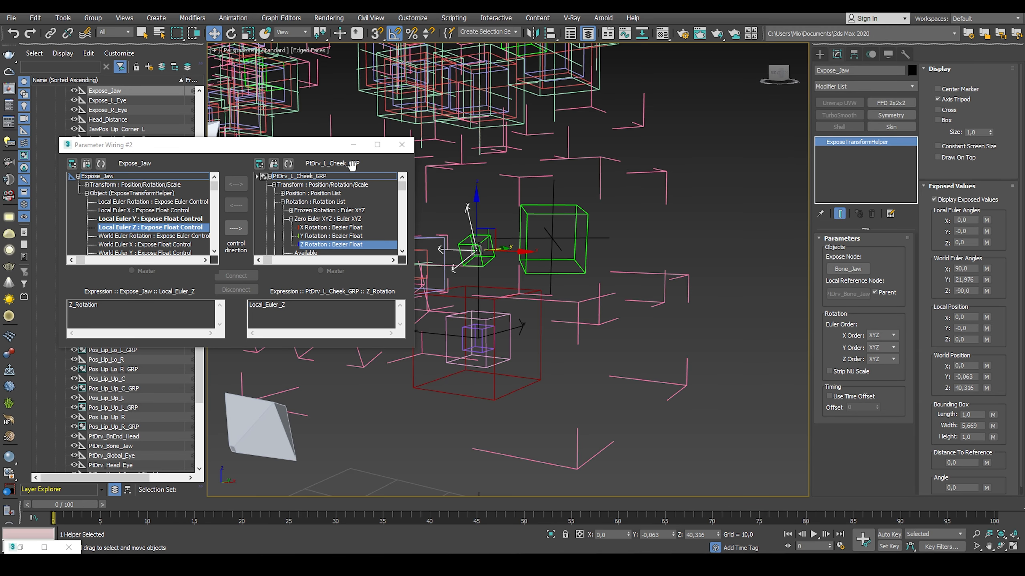
- Connect Expose_Jaw's Local Euler Z one-way to PtDrv_L_Cheek_GRP's Z Rotation with the expression Local_Euler_Z * 0.5
left_click_drag(305, 150, 288, 140)
middle_click_drag(520, 213, 577, 218, "alt")
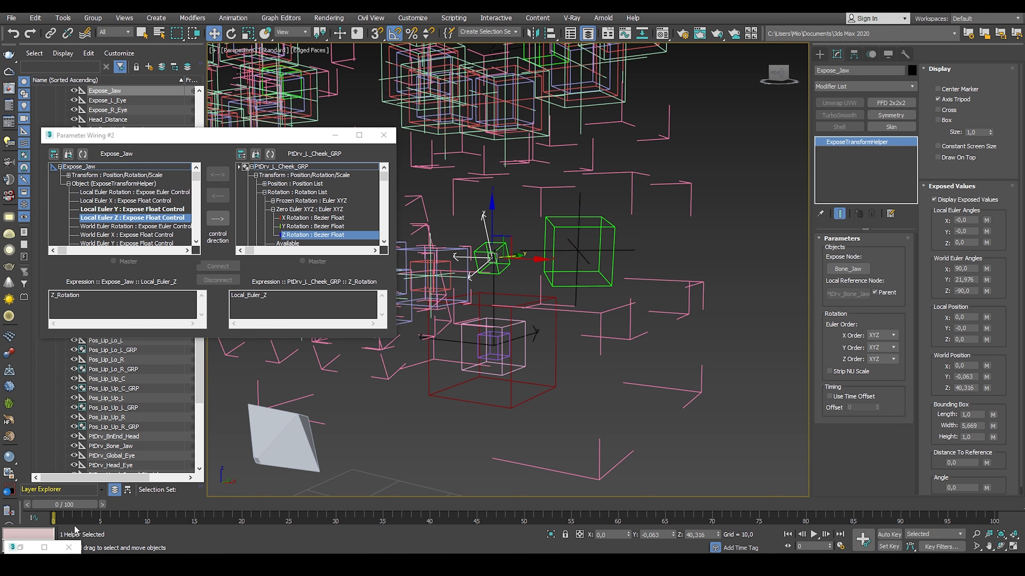
left_click(284, 297)
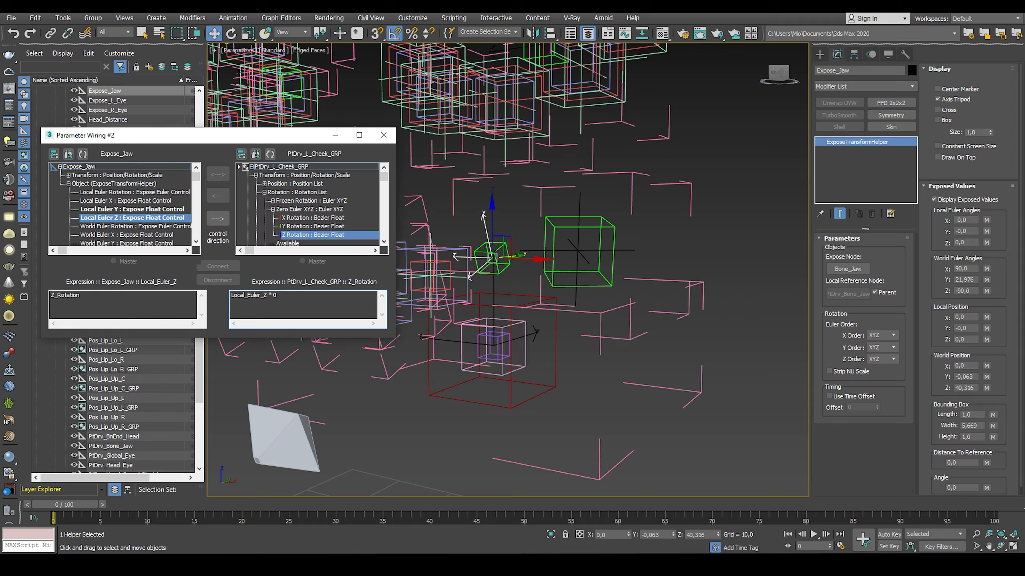
type(".5")
left_click(218, 219)
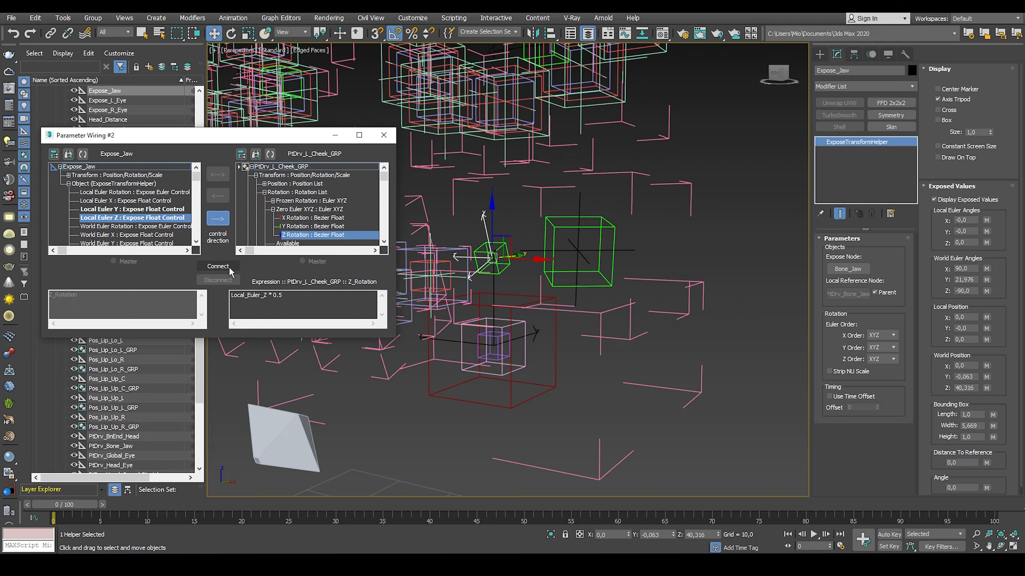
left_click(229, 267)
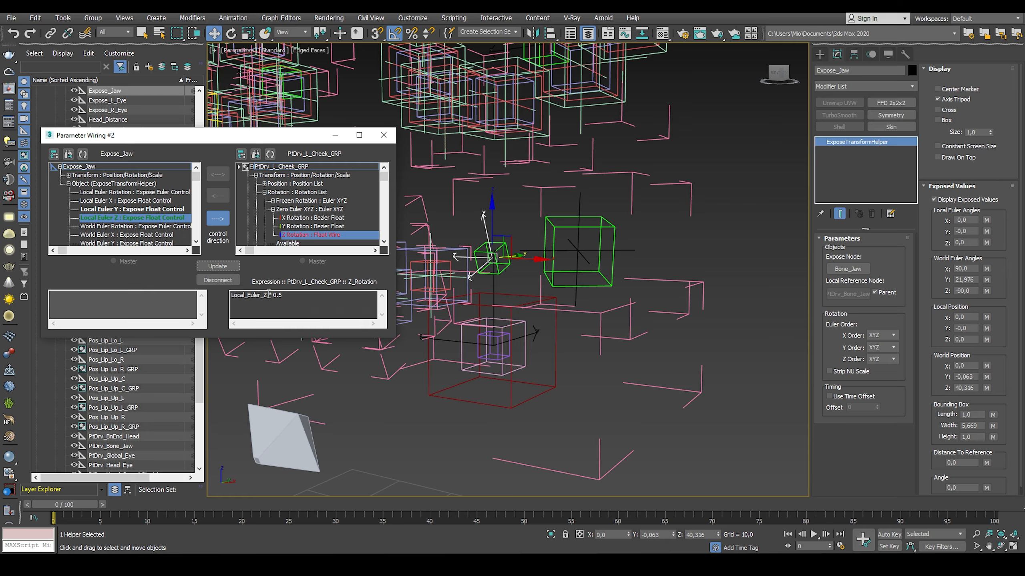
- Wire Expose_Jaw's Local Euler Y one-way to PtDrv_L_Cheek_GRP's Y Rotation with the expression Local_Euler_Y * 0.5
left_click_drag(270, 297, 318, 298)
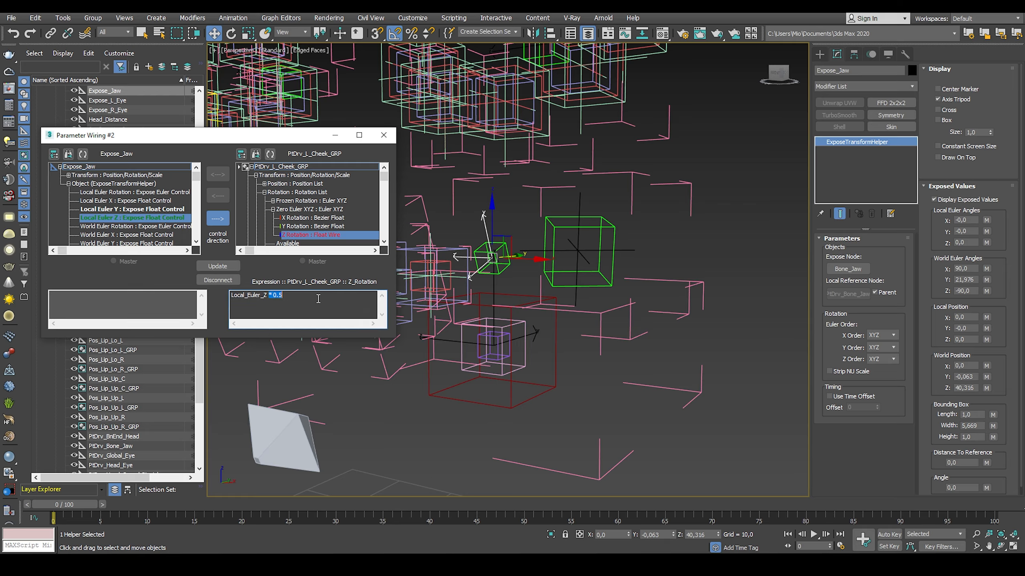
left_click(333, 227)
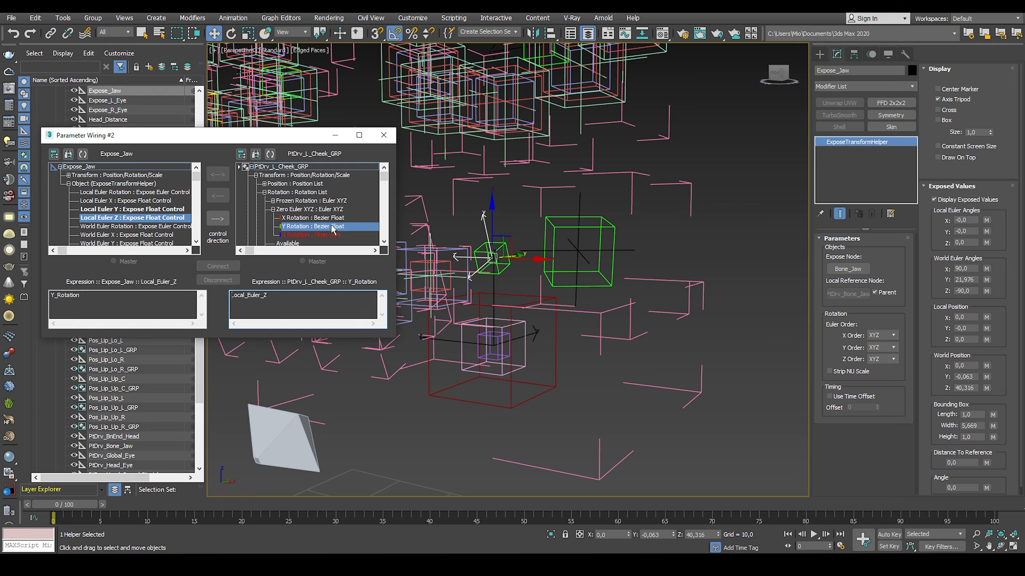
left_click(157, 209)
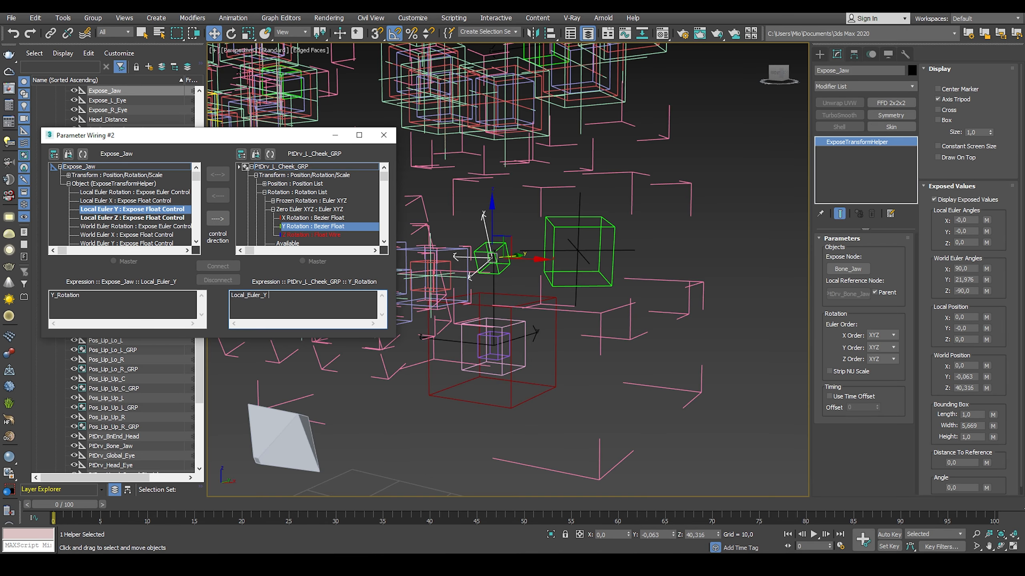
left_click(217, 223)
left_click(221, 268)
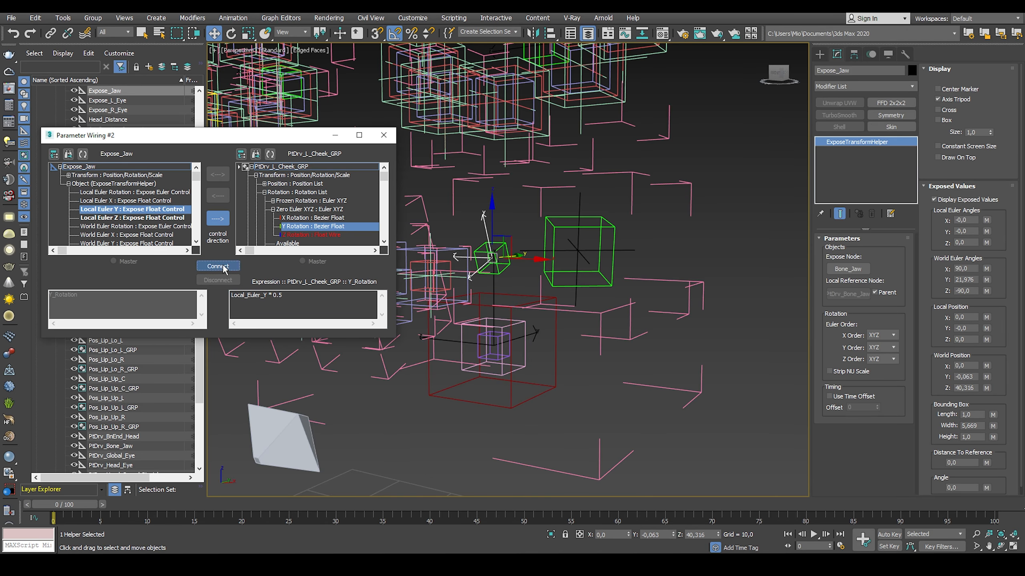
- Load PtDrv_R_Cheek_GRP as the wiring target and expand its Rotation List down to the Zero Euler XYZ tracks
scroll(532, 258, "down", 5)
middle_click_drag(545, 259, 622, 248, "alt")
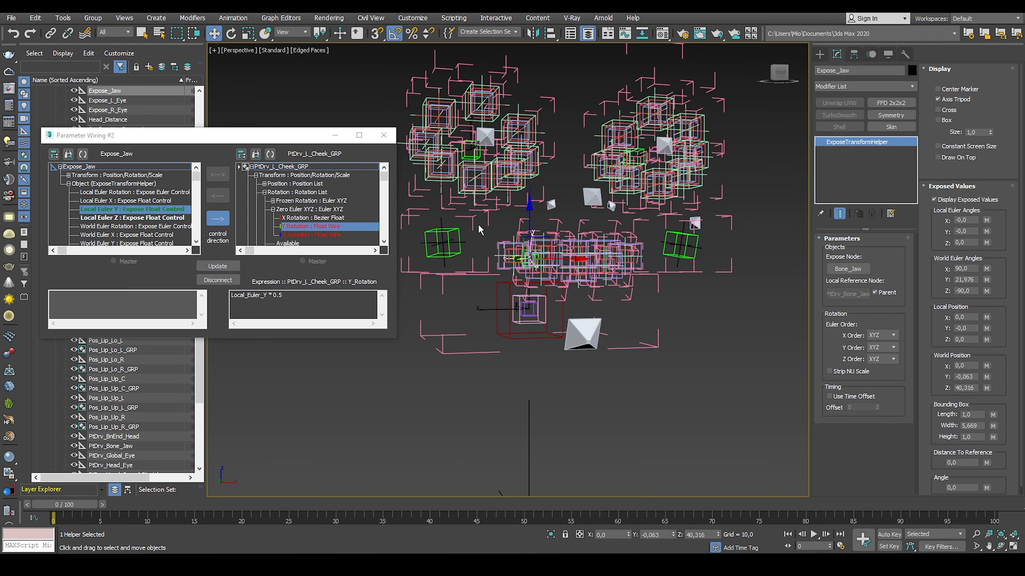
scroll(481, 230, "up", 5)
middle_click_drag(513, 234, 560, 242, "alt")
left_click(465, 219)
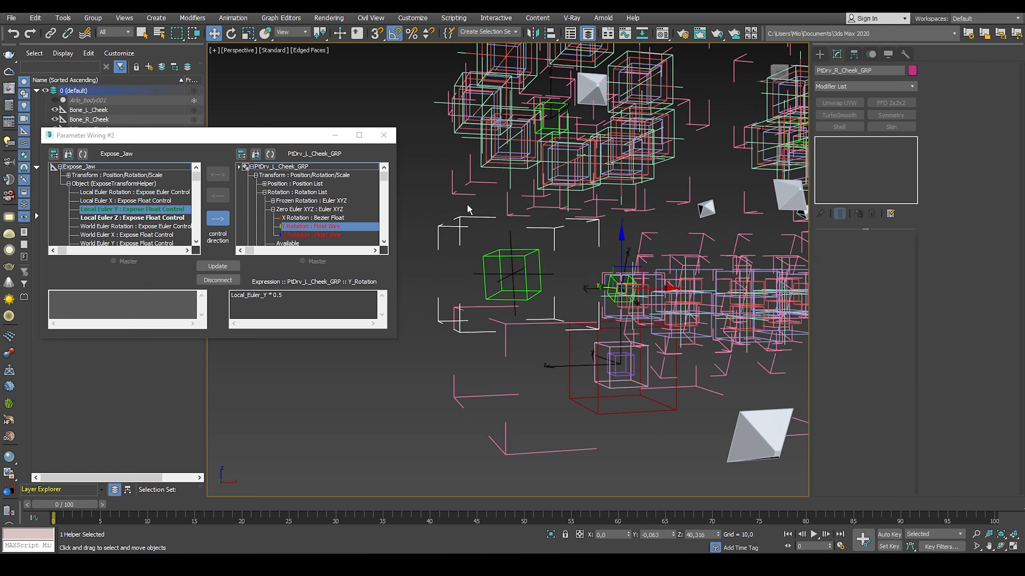
left_click(269, 154)
left_click(252, 176)
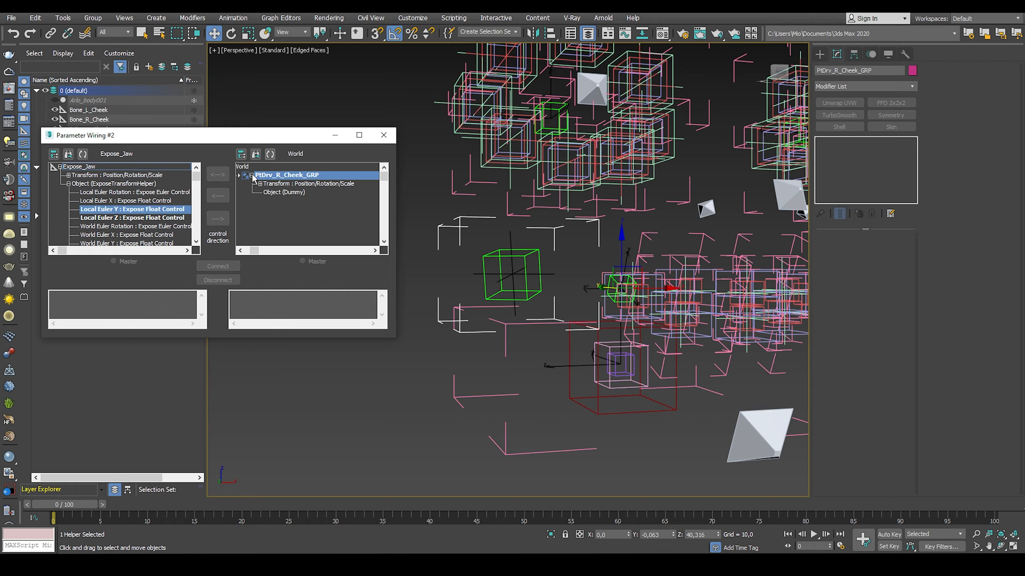
left_click(260, 183)
left_click(268, 192)
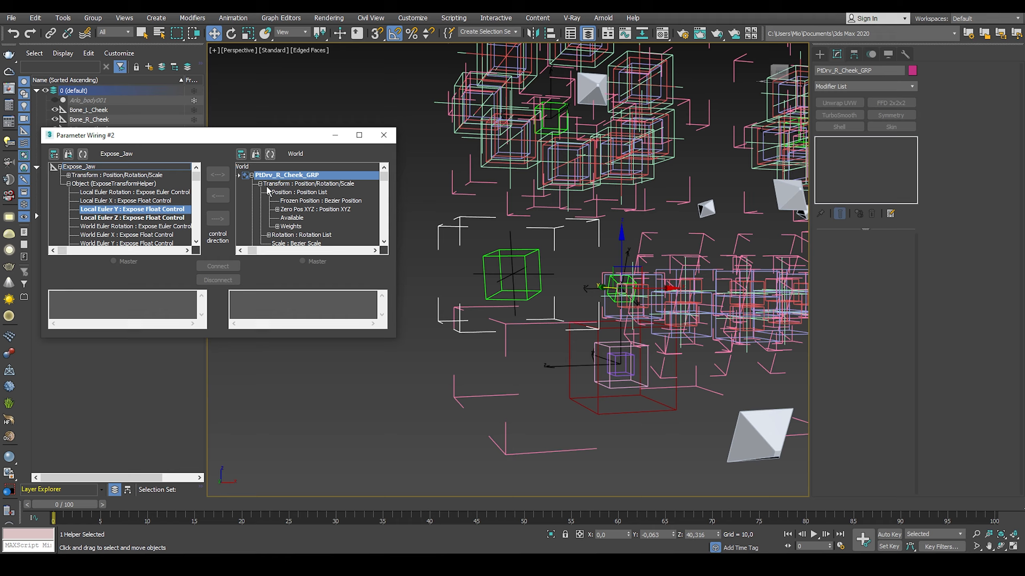
left_click(269, 193)
left_click(269, 201)
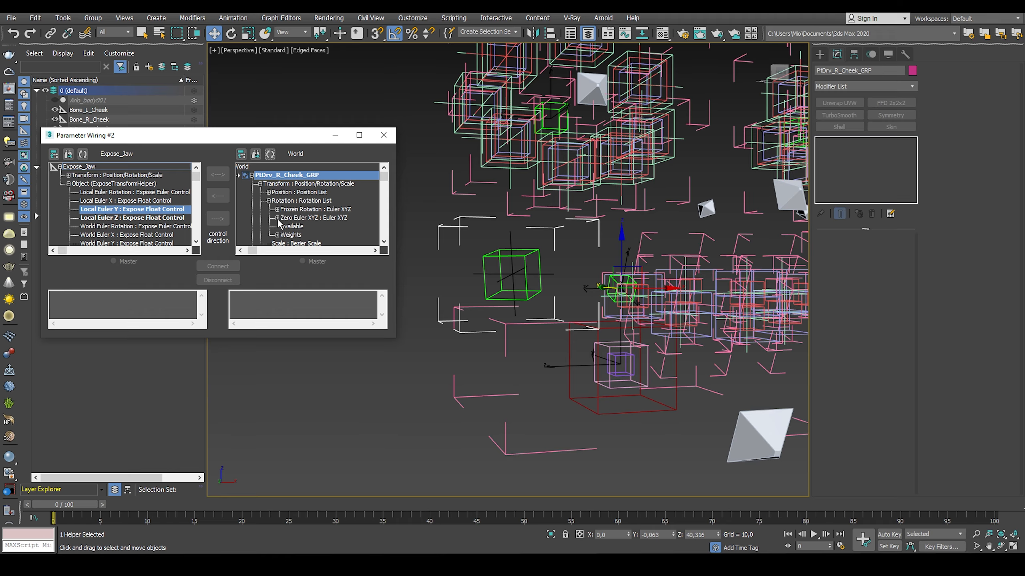
left_click(277, 218)
- Wire Expose_Jaw's Local Euler Y one-way to PtDrv_R_Cheek_GRP's Zero Euler Y Rotation with the expression Local_Euler_Y * 0.5
left_click(298, 235)
left_click(383, 242)
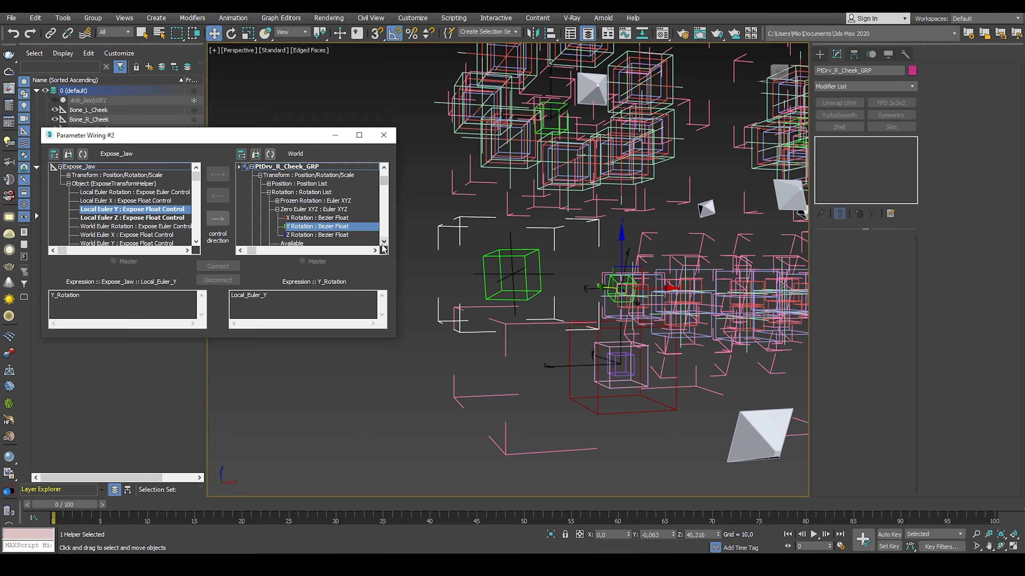
left_click(384, 242)
left_click_drag(324, 338, 319, 427)
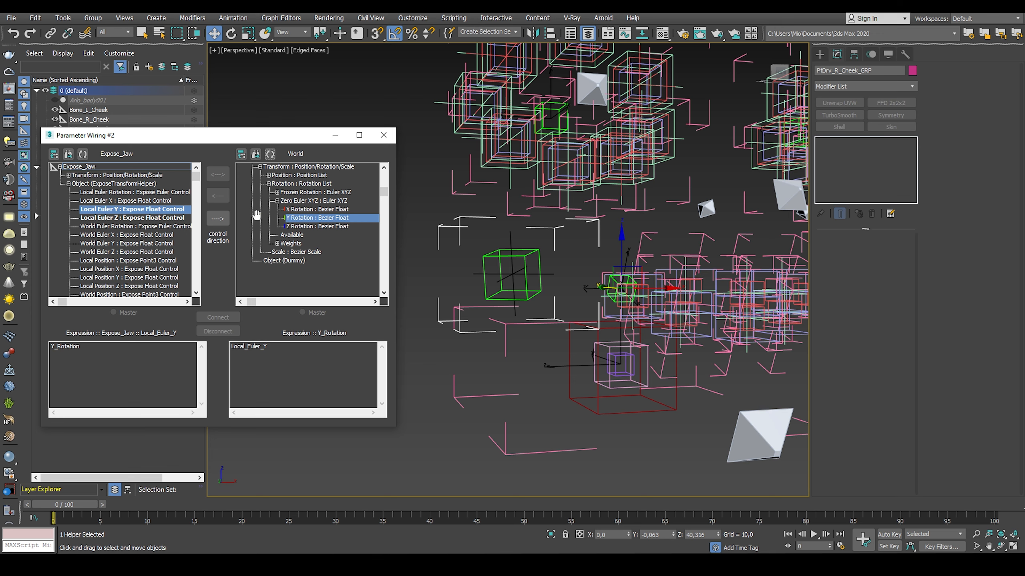
left_click(268, 346)
left_click(224, 221)
left_click(218, 318)
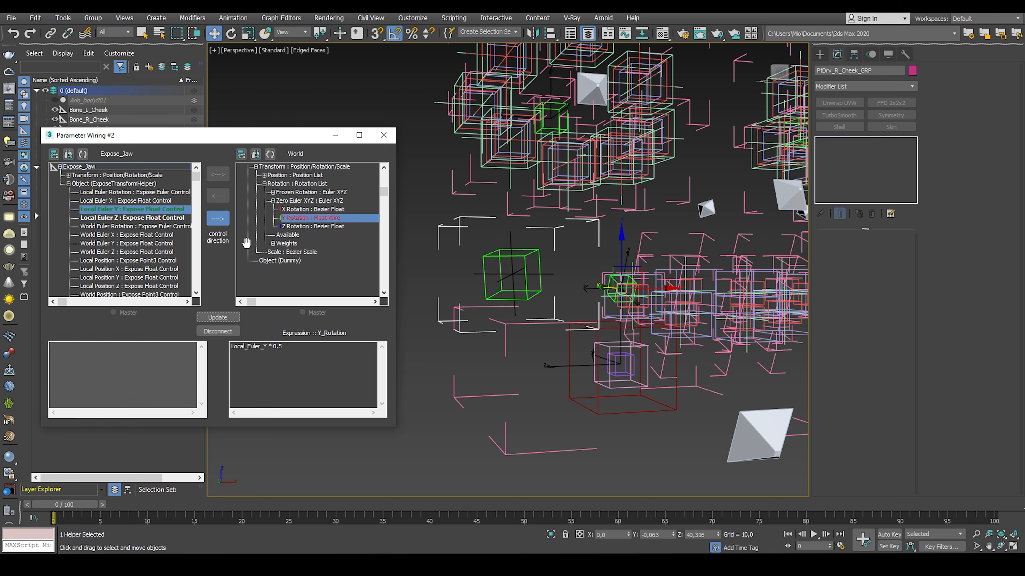
- Wire Expose_Jaw's Local Euler Z one-way to PtDrv_R_Cheek_GRP's Z Rotation, reusing the * 0.5 multiplier, and minimize the wiring window
left_click(164, 218)
left_click(292, 226)
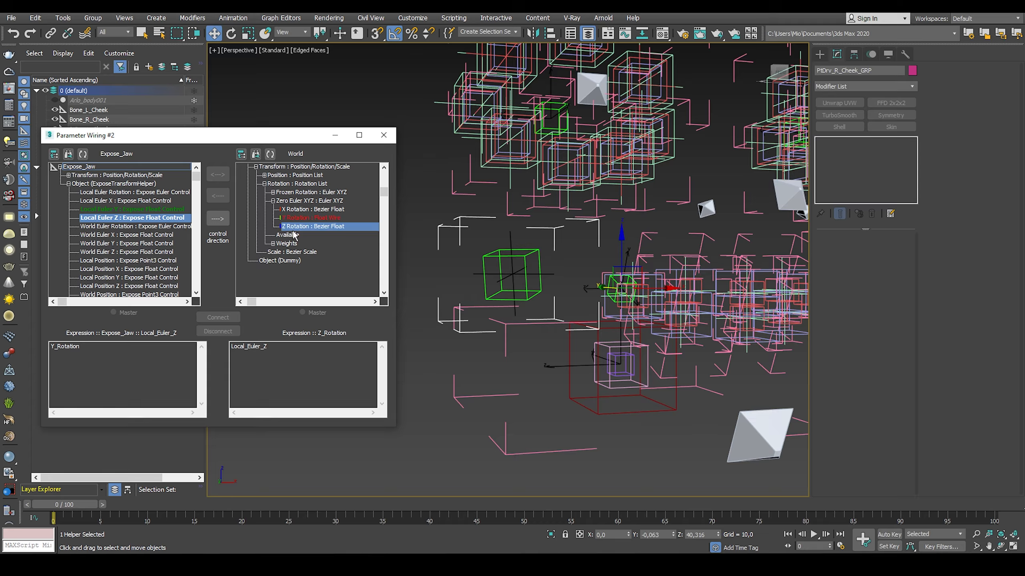
left_click(278, 350)
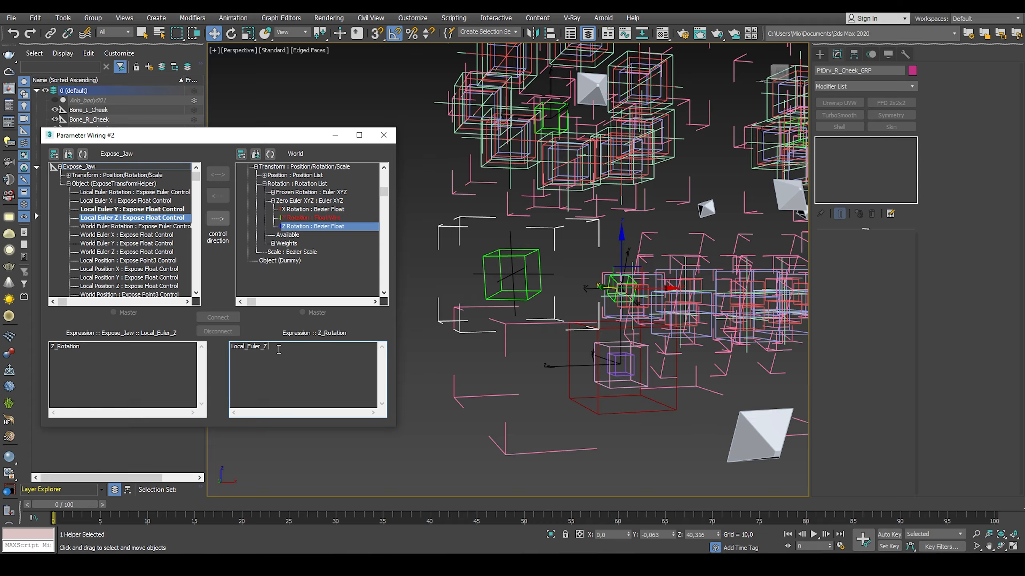
left_click(218, 219)
left_click(218, 317)
left_click(336, 136)
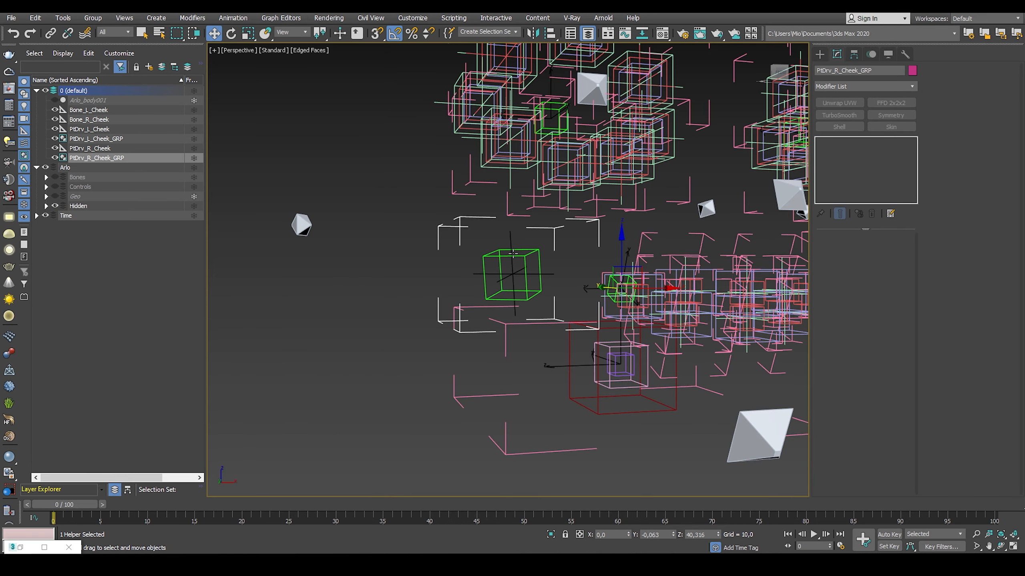
- Hide the Hidden layer and show the Controls and Geo layers
middle_click_drag(501, 255, 369, 258)
scroll(353, 257, "down", 6)
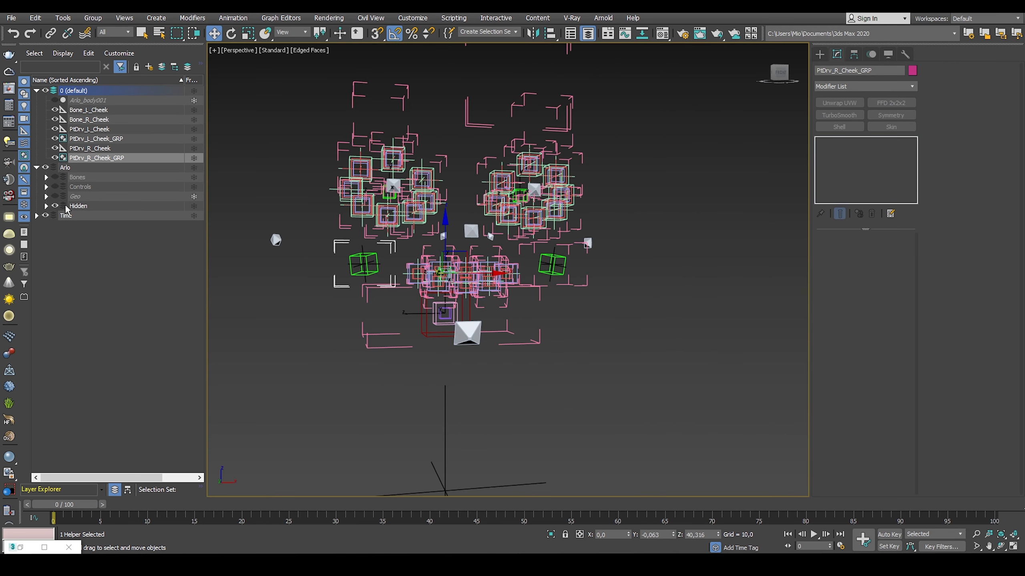
left_click(55, 206)
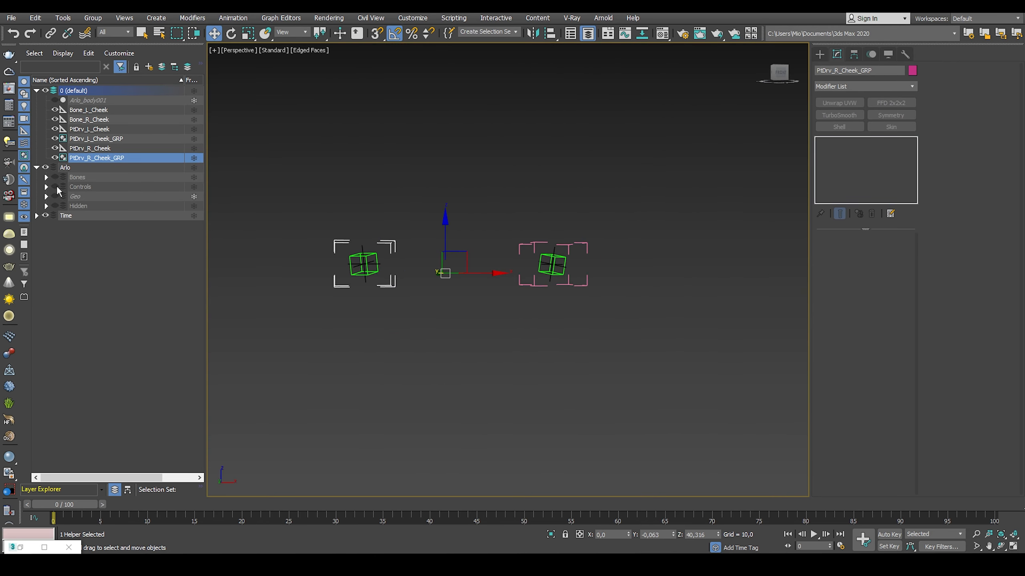
left_click(55, 186)
left_click(56, 196)
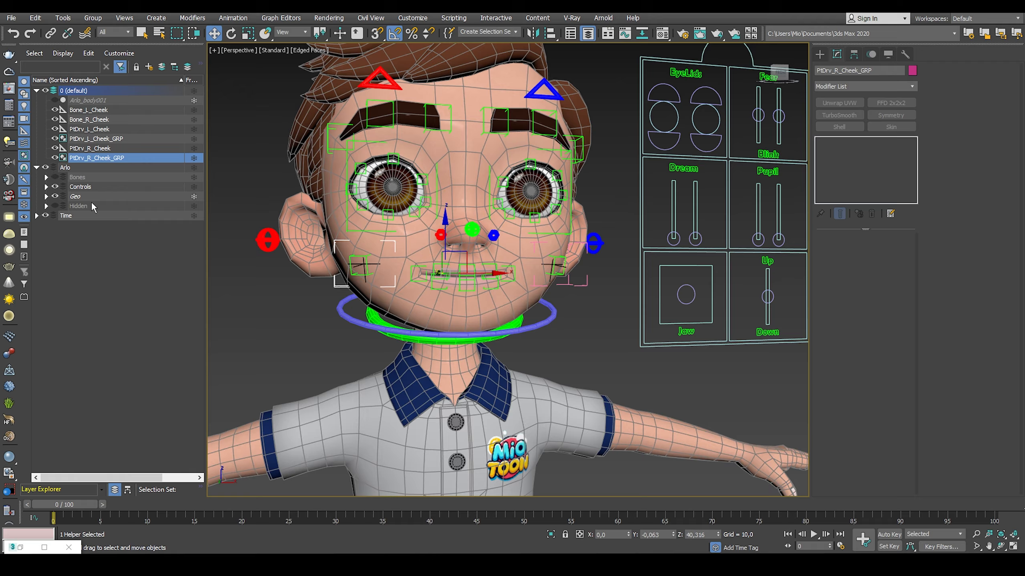
- Test the cheek motion by moving Anim_Jaw around inside the Jaw box, and return it to its zero transform
left_click(714, 289)
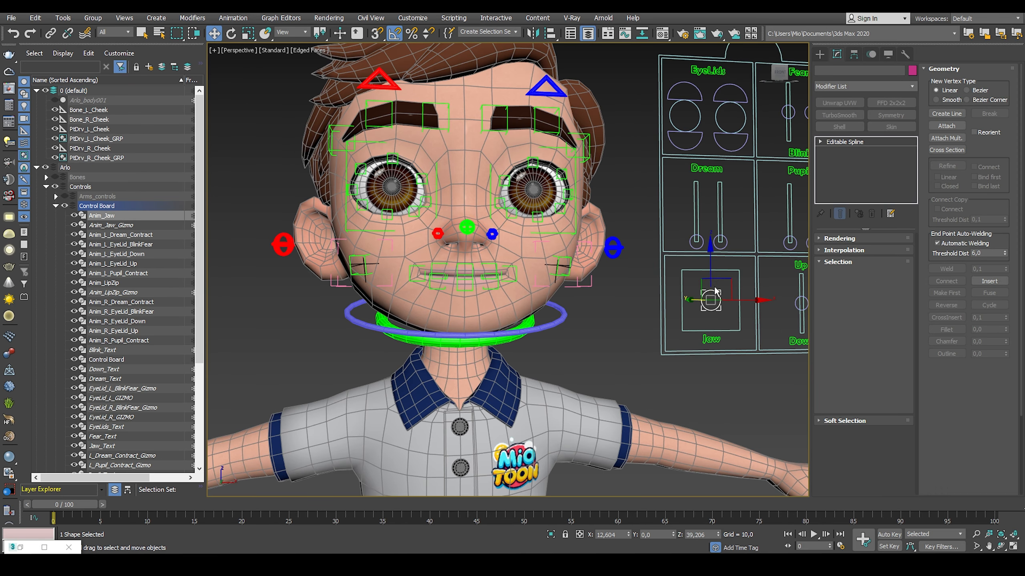
middle_click_drag(712, 267, 700, 249)
mouse_move(720, 276)
left_mouse_down()
mouse_move(733, 299)
mouse_move(682, 270)
mouse_move(724, 278)
mouse_move(681, 290)
mouse_move(695, 299)
mouse_move(681, 268)
mouse_move(680, 298)
mouse_move(683, 270)
mouse_move(713, 280)
left_mouse_up()
middle_click_drag(715, 280, 654, 296)
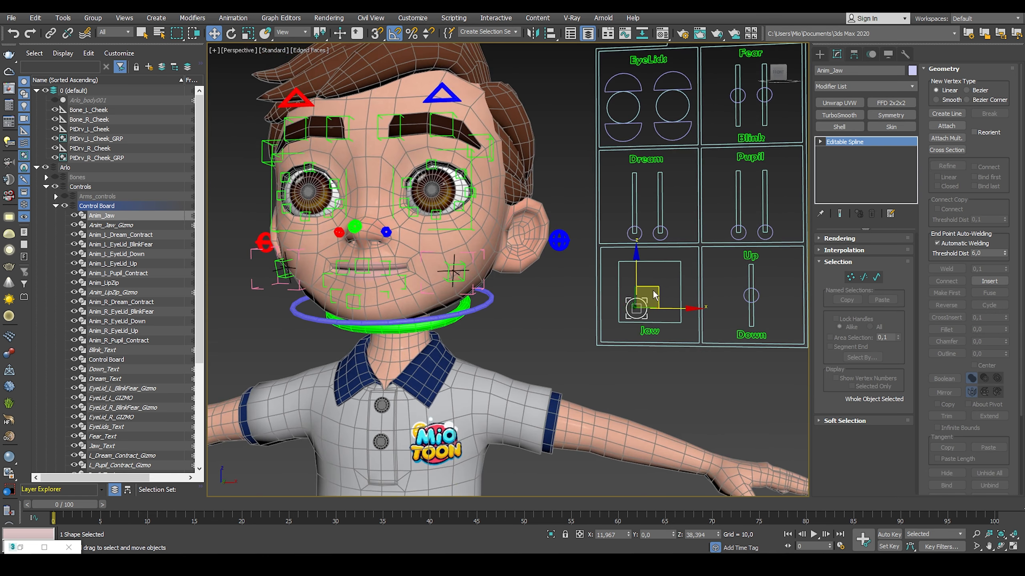
left_click_drag(655, 291, 678, 290)
right_click(647, 280, "alt")
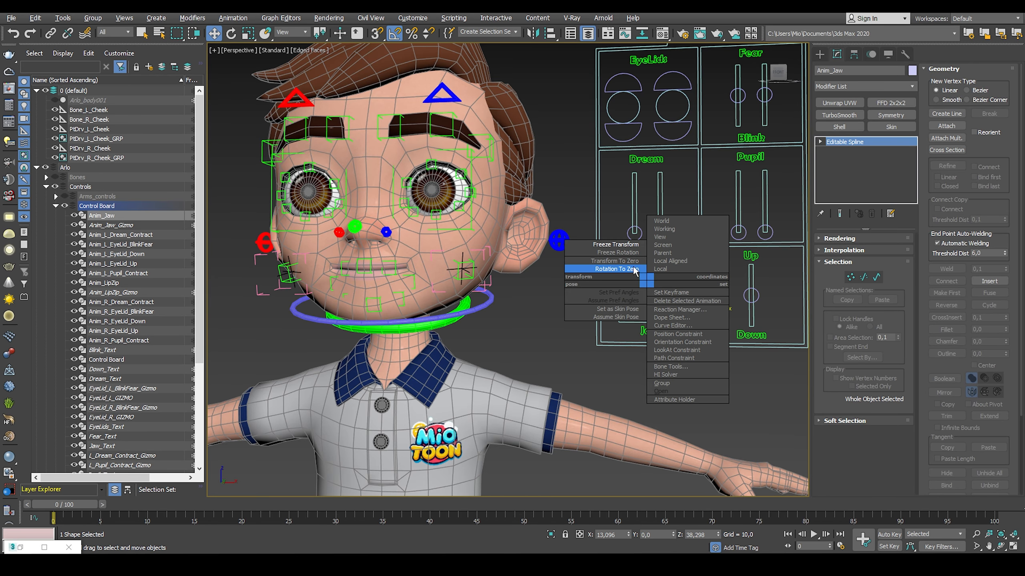
left_click(631, 267)
middle_click_drag(527, 236, 592, 251)
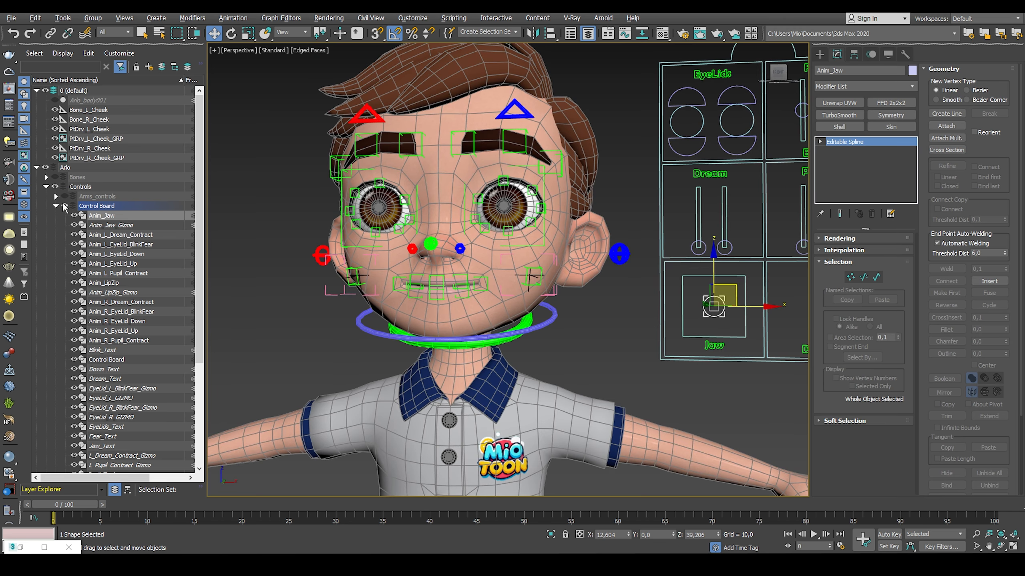
- Collapse the Control Board and Controls layers, hide the Geo layer, and select the Bone_L_Cheek helper
left_click(55, 206)
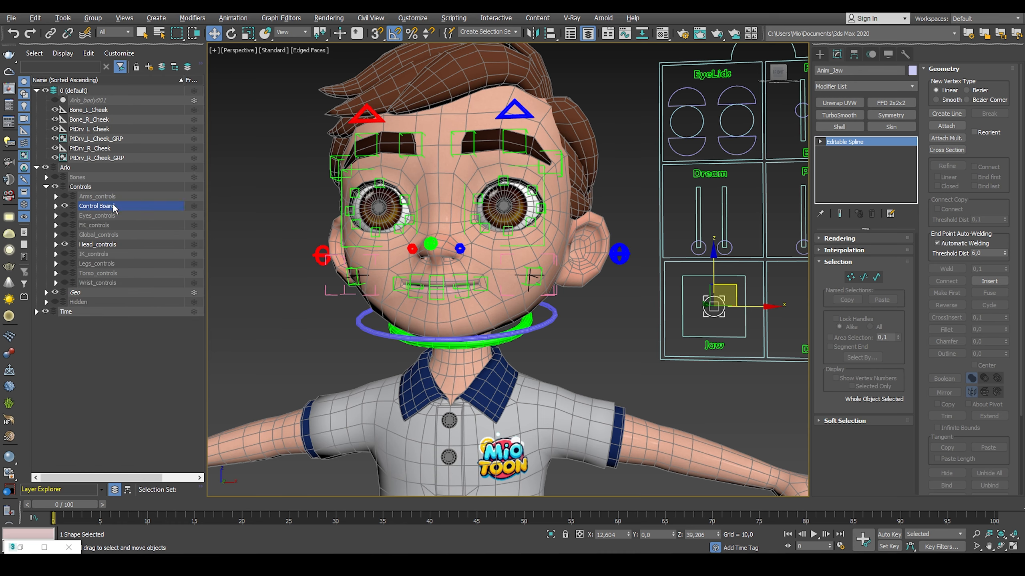
left_click(47, 186)
left_click(55, 196)
scroll(569, 282, "up", 5)
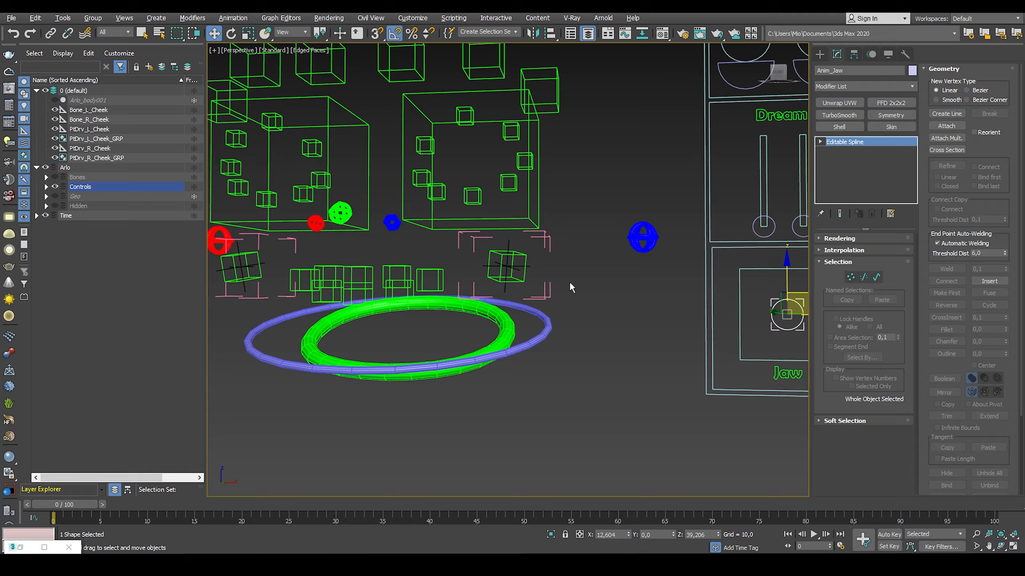
left_click(527, 263)
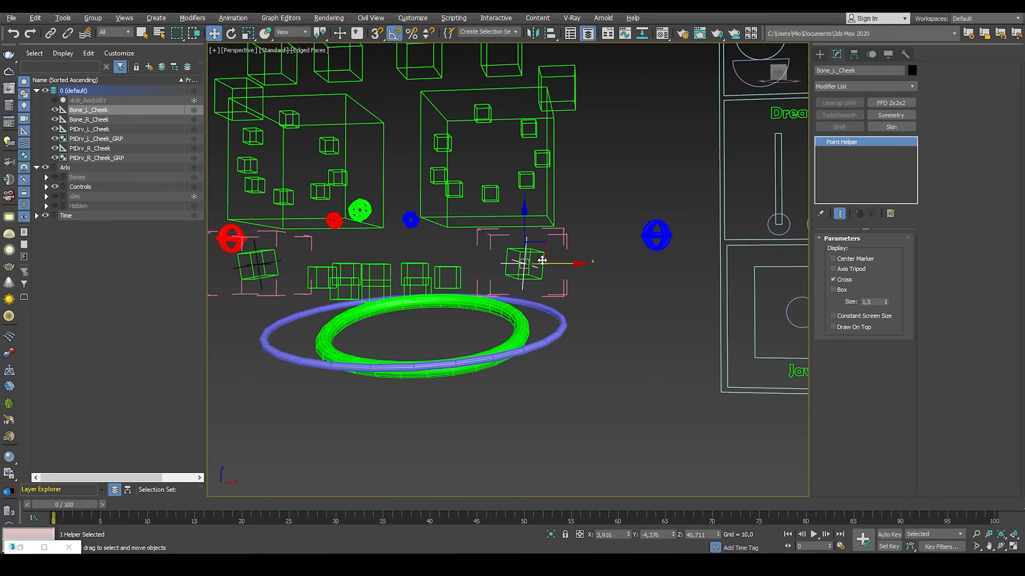
middle_click_drag(541, 260, 610, 289)
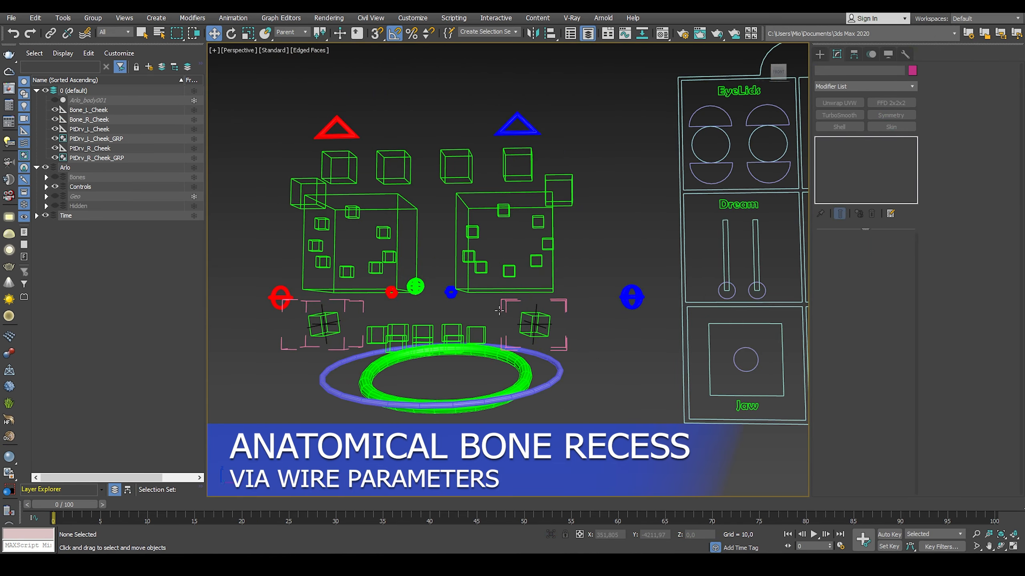
- Show the Hidden layer and select the Expose_Jaw helper
left_click(55, 206)
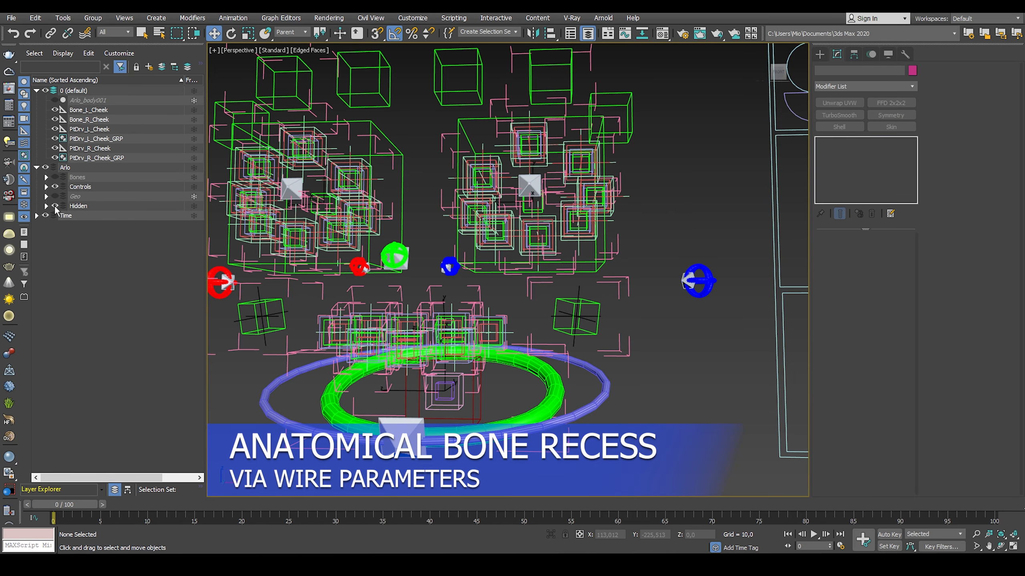
scroll(533, 293, "up", 5)
middle_click_drag(532, 294, 502, 279)
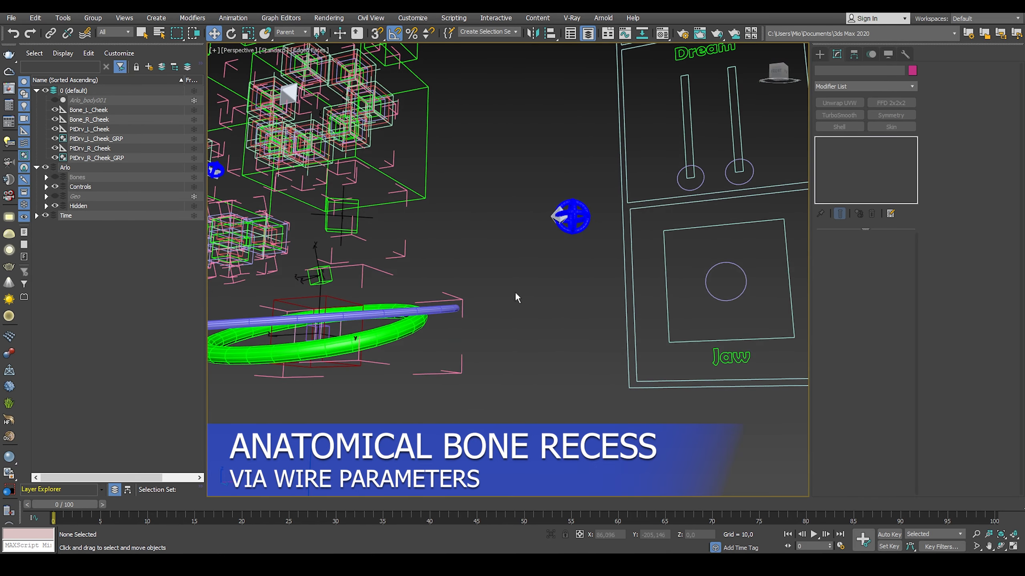
scroll(317, 260, "up", 4)
middle_click_drag(316, 260, 369, 257)
left_click(364, 240)
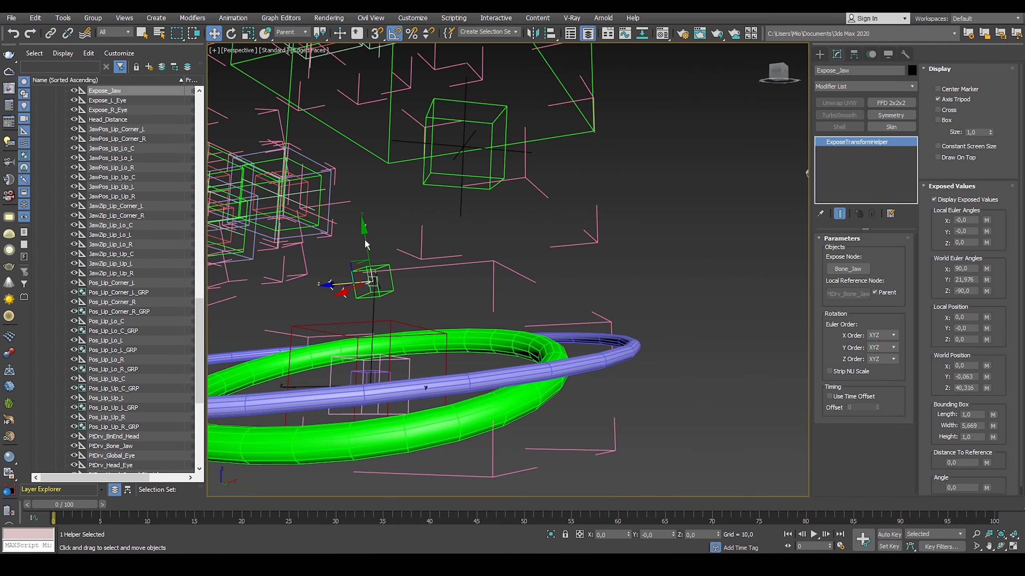
- Start a parameter wire from the Local Euler Z of Expose_Jaw to the Zero Pos XYZ Y Position of Bone_L_Cheek
right_click(364, 244)
left_click(387, 343)
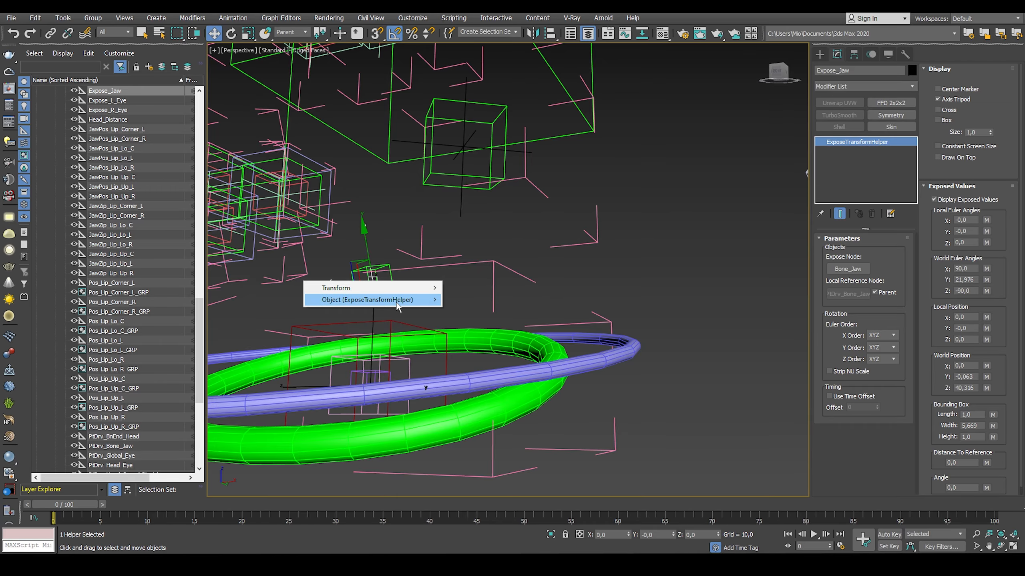
mouse_move(396, 301)
left_click(476, 263)
scroll(487, 224, "down", 5)
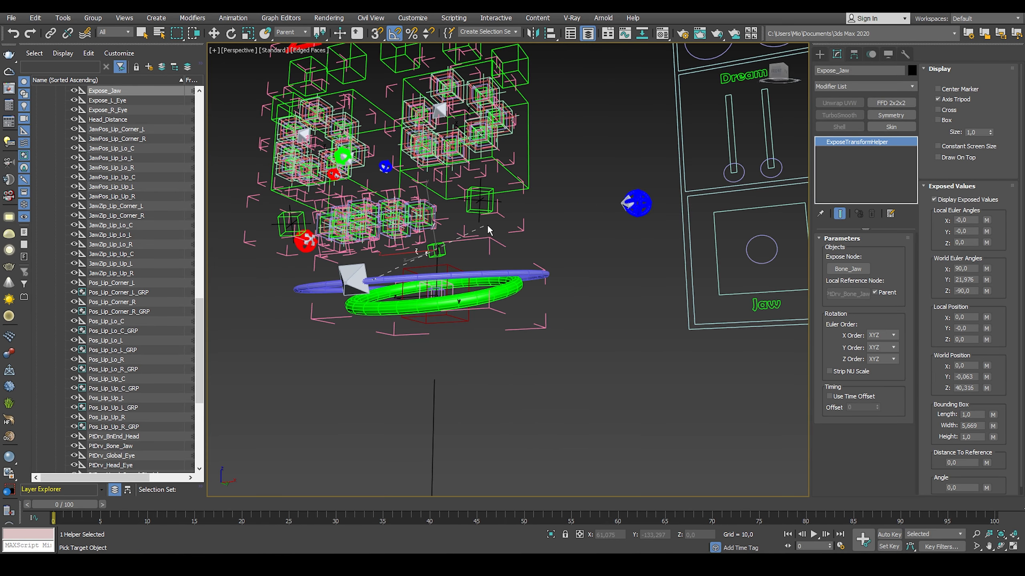
scroll(523, 246, "up", 8)
left_click(524, 245)
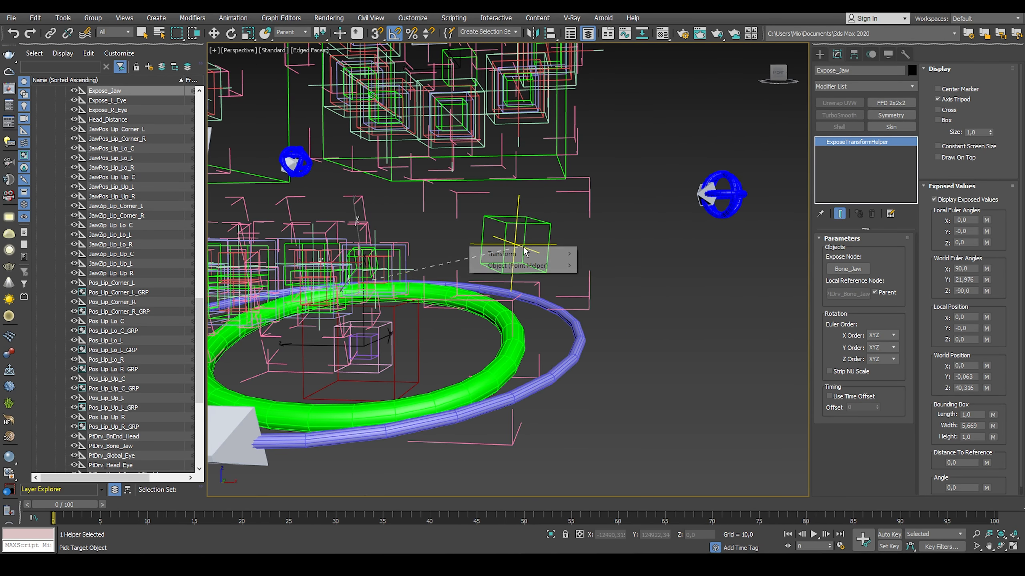
mouse_move(551, 254)
mouse_move(604, 257)
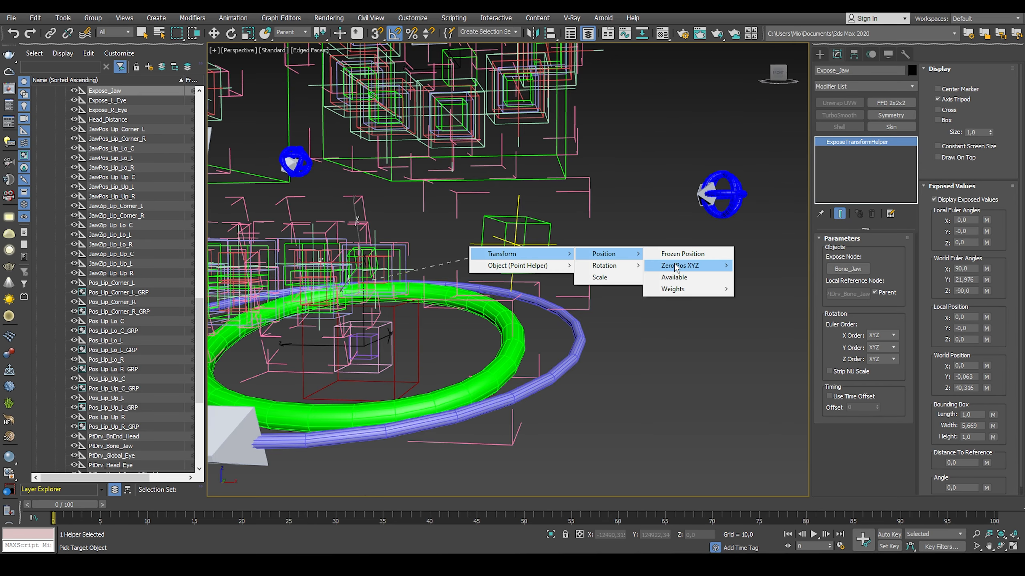
mouse_move(680, 266)
left_click(764, 277)
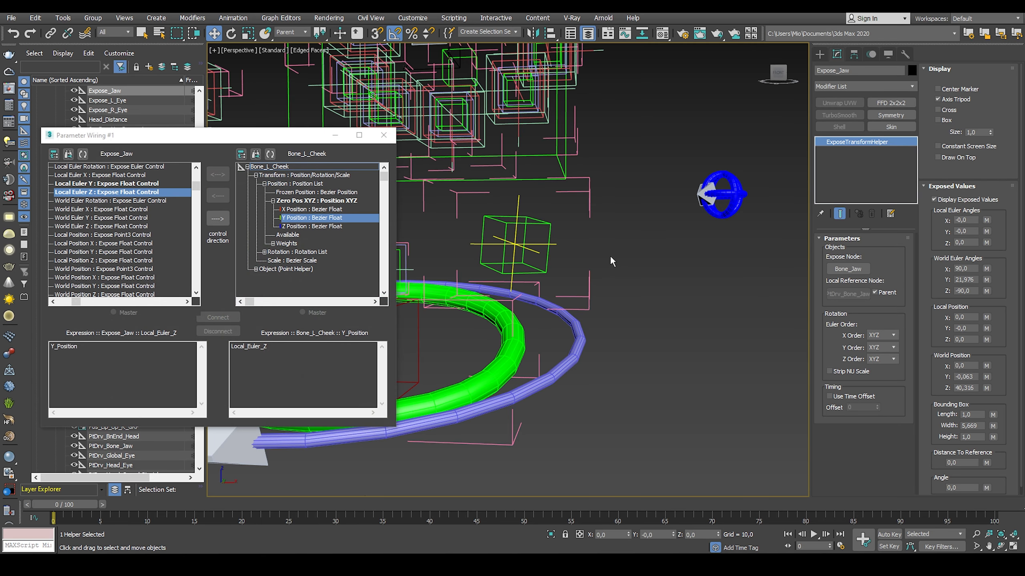
- Hide the Hidden layer and connect the wire one way, so Expose_Jaw's Local Euler Z drives Bone_L_Cheek's Y Position
scroll(610, 254, "down", 5)
middle_click_drag(633, 263, 592, 276)
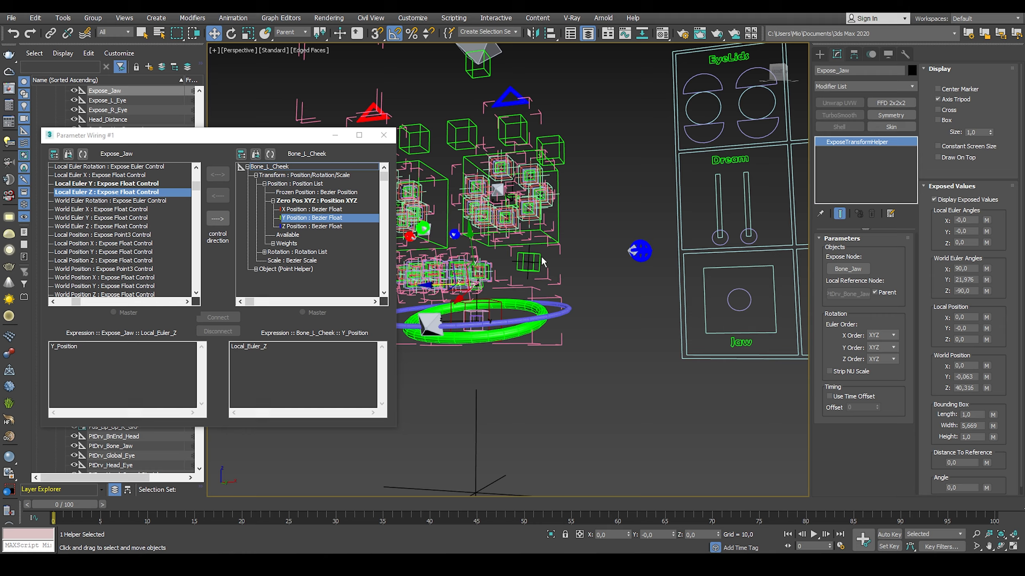
left_click_drag(261, 138, 410, 193)
left_click(260, 149)
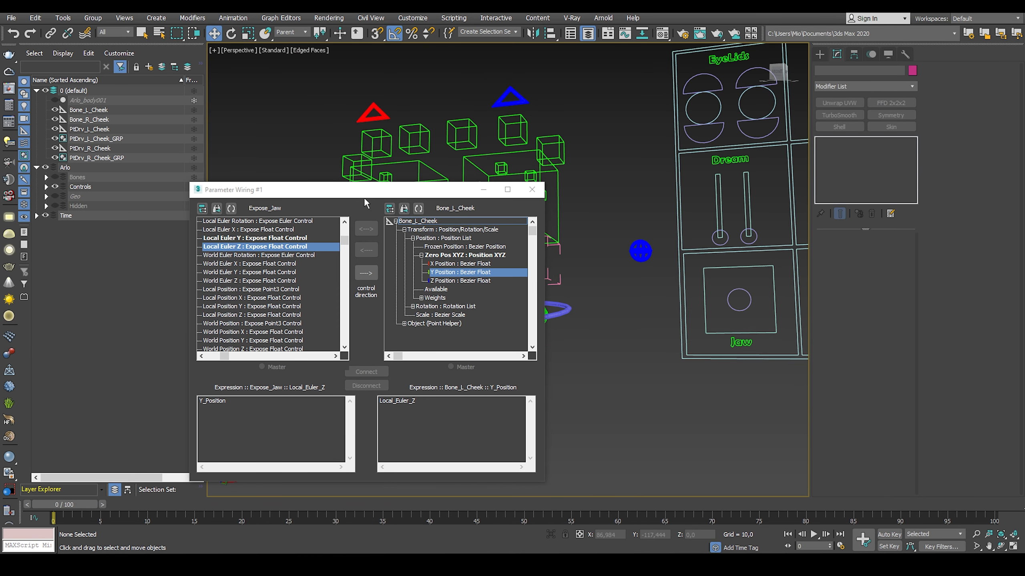
left_click_drag(374, 193, 245, 142)
scroll(544, 244, "up", 4)
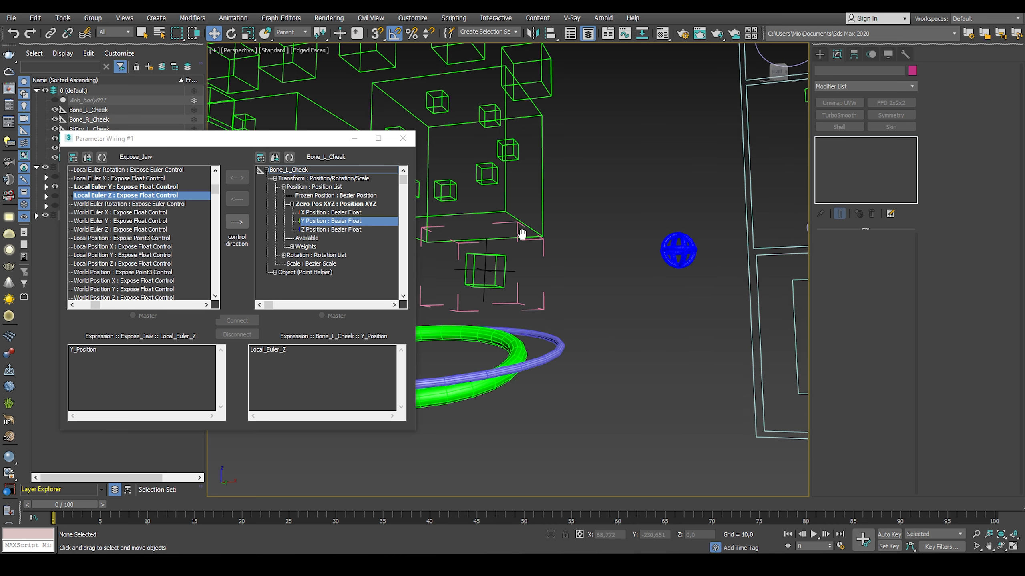
left_click(244, 222)
left_click(237, 321)
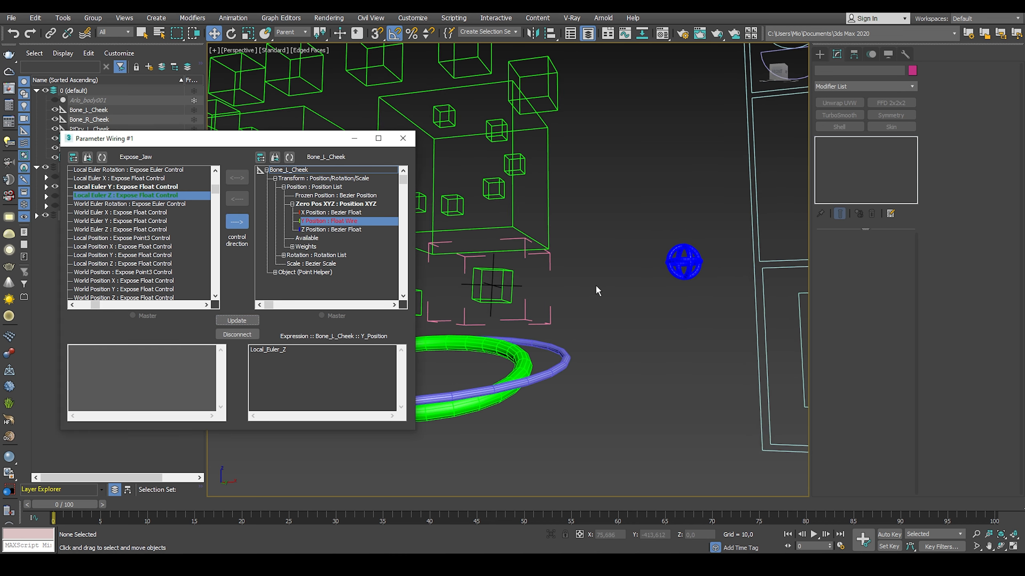
- Select Anim_Jaw and move it down inside the Jaw box to Z -1,5 to test the left cheek wire
scroll(596, 284, "down", 5)
left_click(699, 302)
scroll(700, 303, "up", 3)
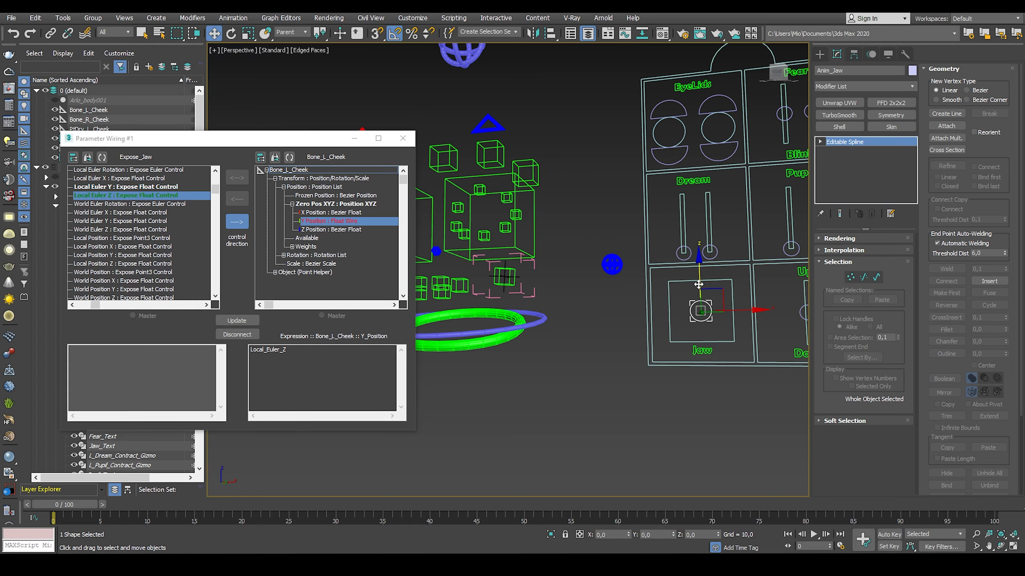
left_click_drag(721, 286, 720, 308)
- Minimize the wiring dialog, collapse the Control Board layer, show the Geo layer, and check the left cheek's movement with Anim_Jaw
left_click(354, 139)
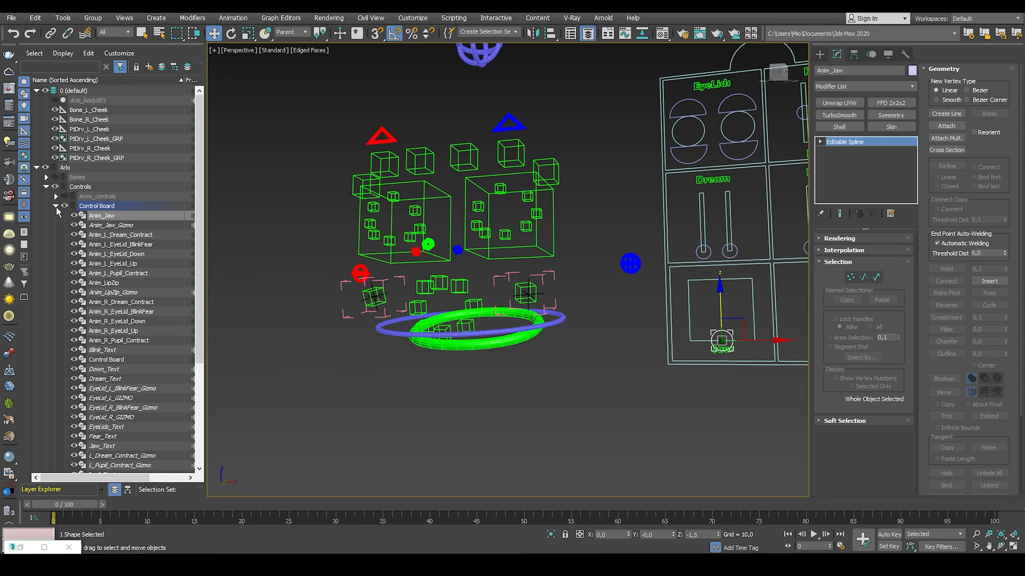
left_click(56, 205)
left_click(55, 292)
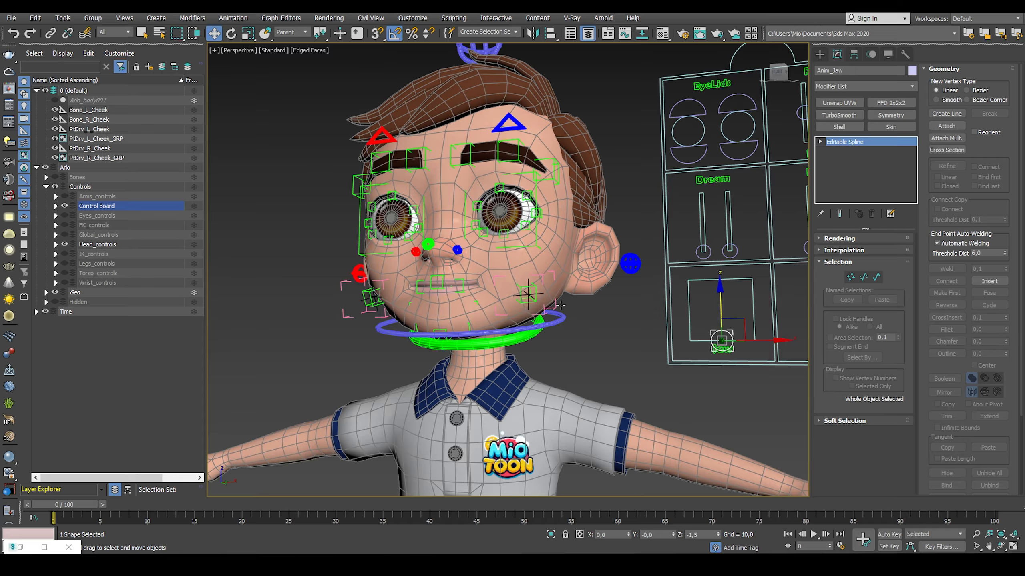
mouse_move(720, 309)
left_mouse_down()
mouse_move(720, 299)
mouse_move(720, 309)
left_mouse_up()
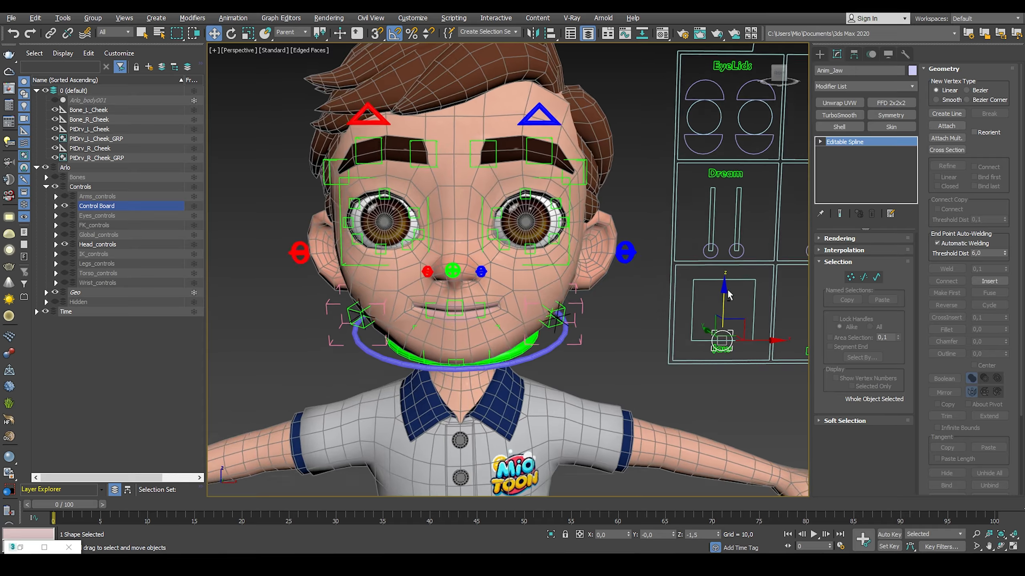
scroll(579, 326, "up", 3)
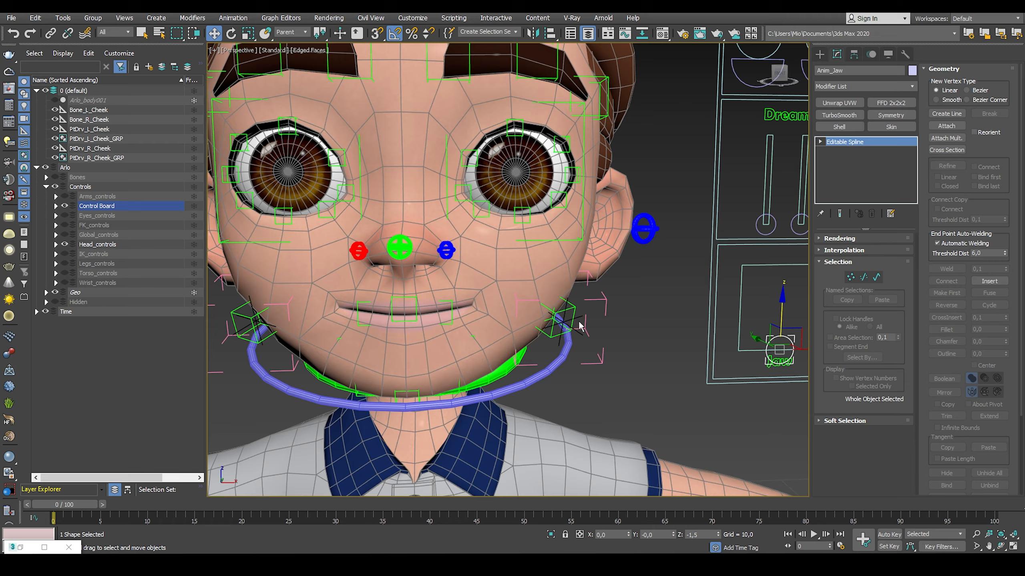
mouse_move(782, 318)
left_mouse_down()
mouse_move(783, 335)
mouse_move(791, 324)
left_mouse_up()
- Change Bone_L_Cheek's Y Position wire expression to -Local_Euler_Z, update it, and test it by moving Anim_Jaw
left_click(44, 547)
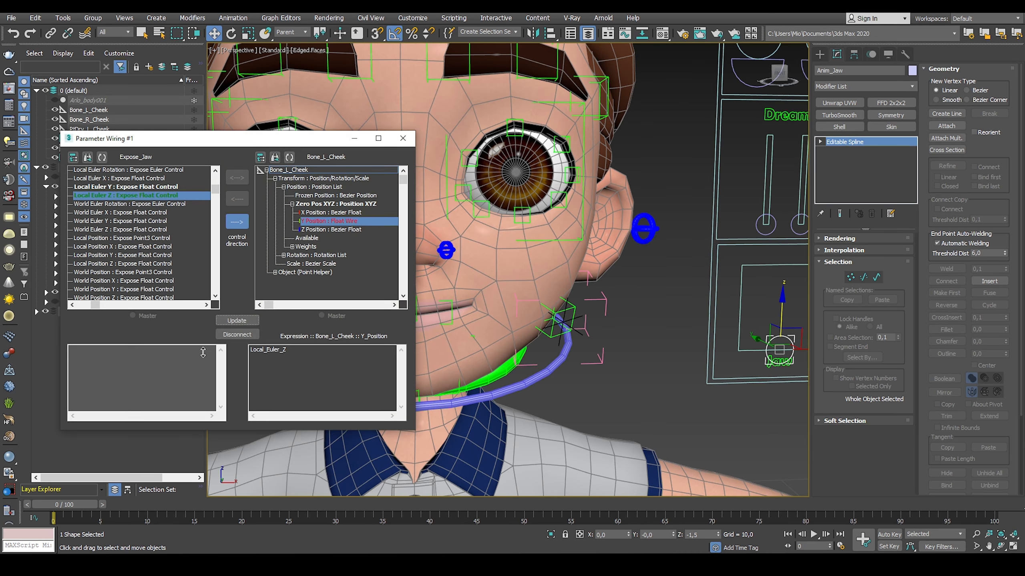
left_click(278, 350)
left_click(251, 351)
left_click_drag(781, 307, 801, 316)
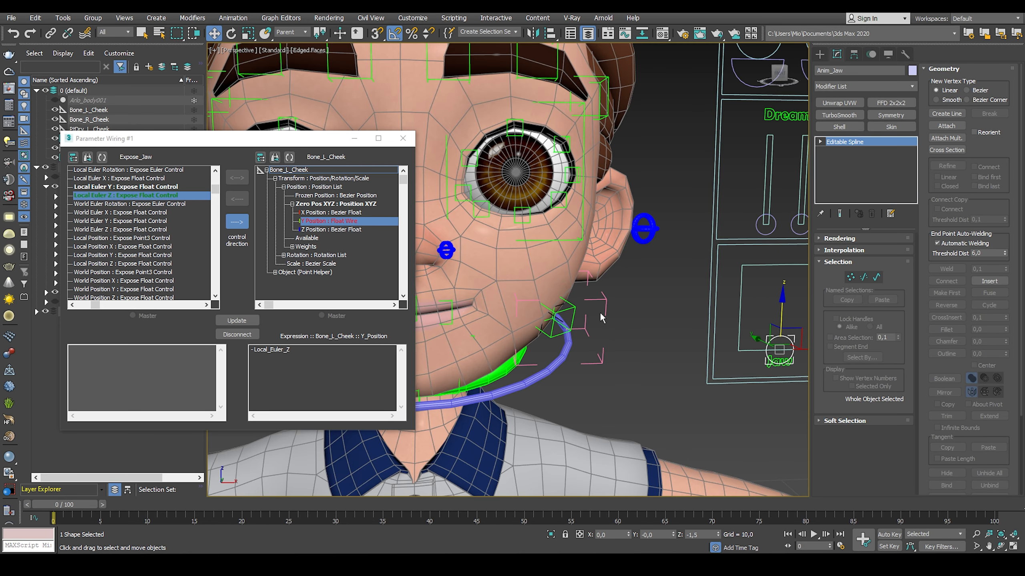
middle_click_drag(601, 317, 535, 287, "alt")
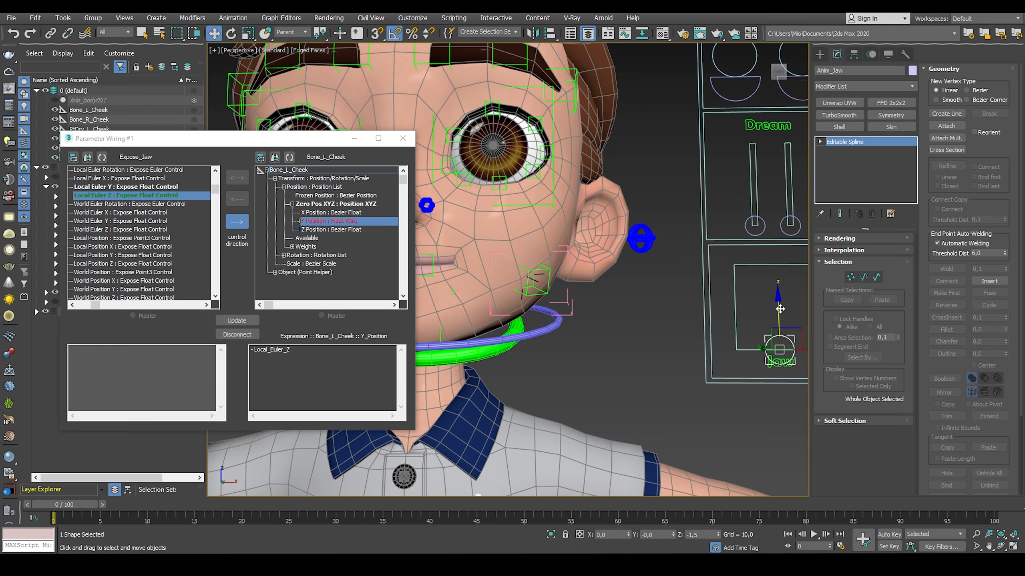
mouse_move(779, 309)
left_mouse_down()
mouse_move(783, 335)
mouse_move(789, 294)
mouse_move(786, 319)
left_mouse_up()
- Select Bone_R_Cheek, load it as the wiring target, and choose the Y Position of its Zero Pos XYZ controller
scroll(582, 276, "down", 3)
middle_click_drag(583, 277, 702, 297)
scroll(512, 296, "up", 3)
left_click(461, 284)
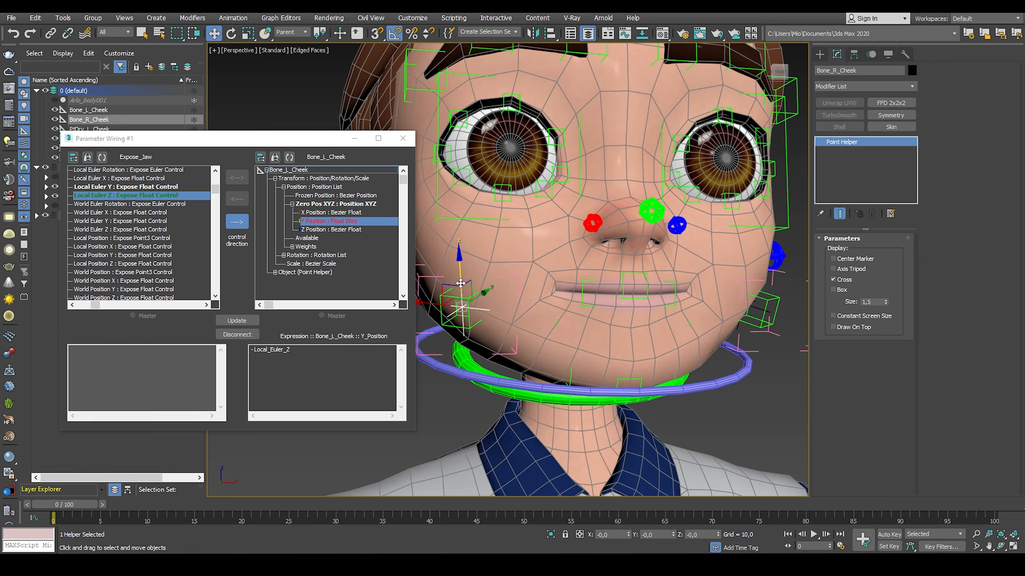
left_click(290, 157)
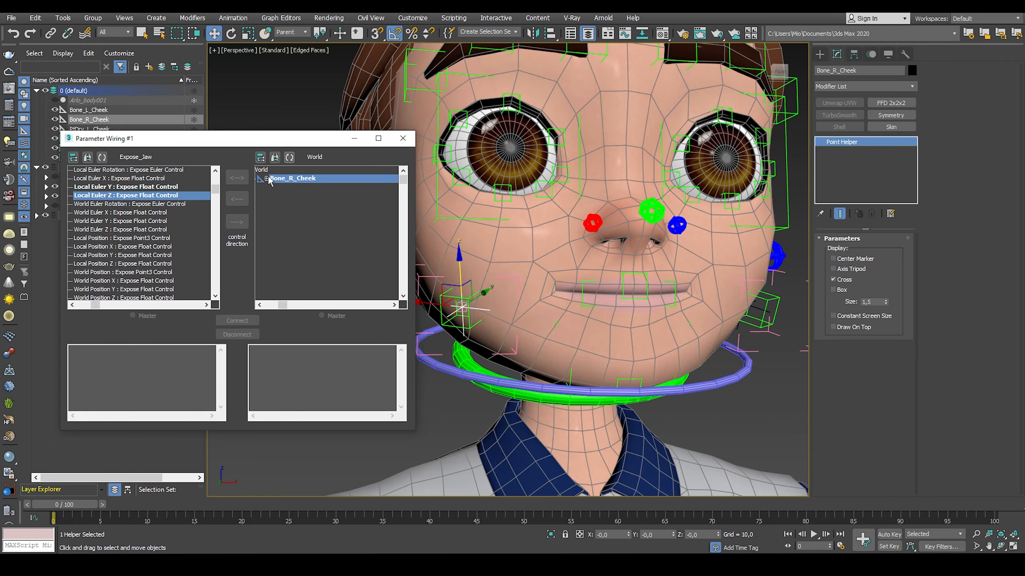
left_click(267, 178)
left_click(275, 187)
left_click(284, 195)
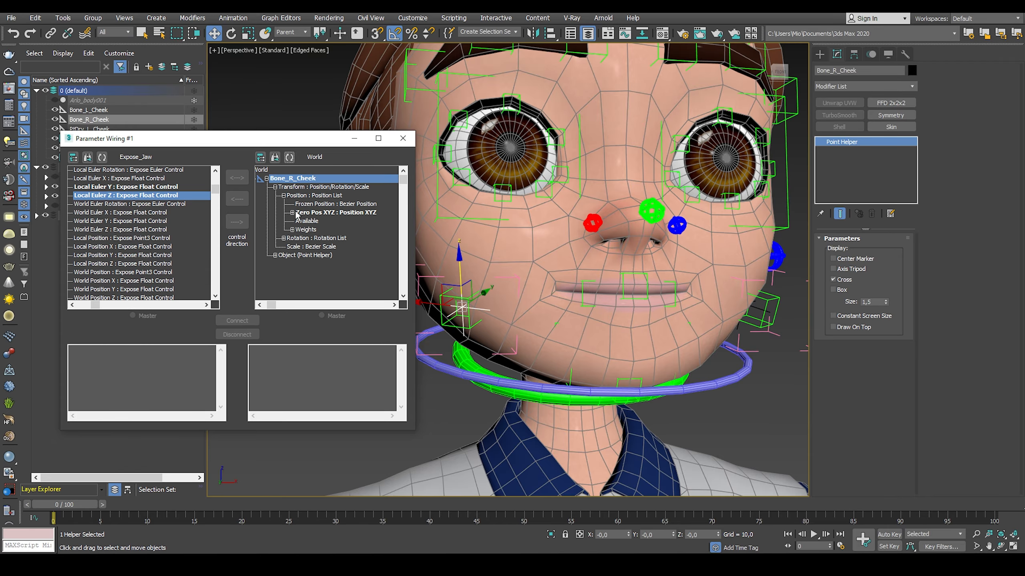
left_click(292, 212)
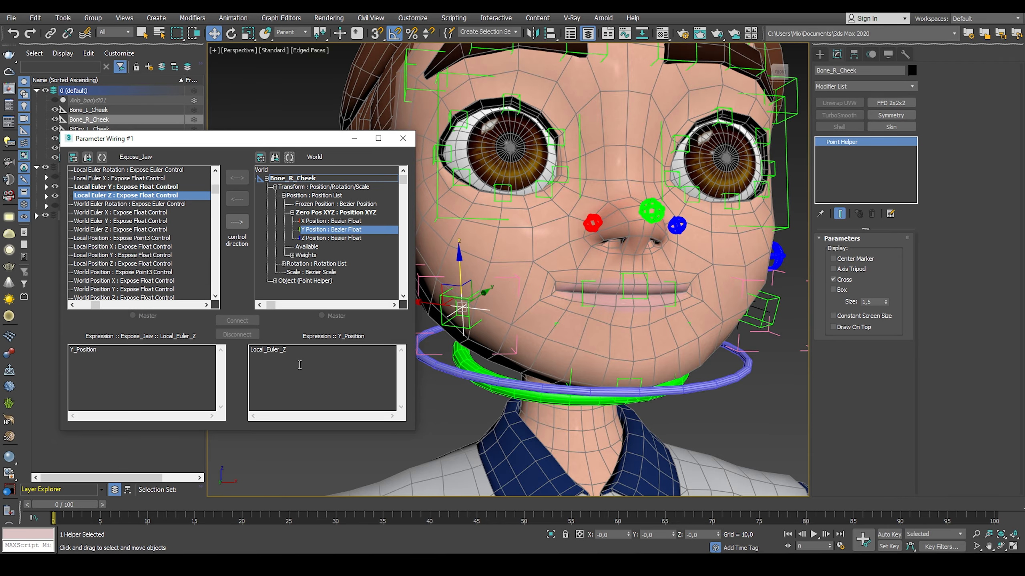
- Set the expression to -Local_Euler_Z and connect Expose_Jaw's Local Euler Z one way to Bone_R_Cheek's Y Position
left_click(251, 350)
type("-")
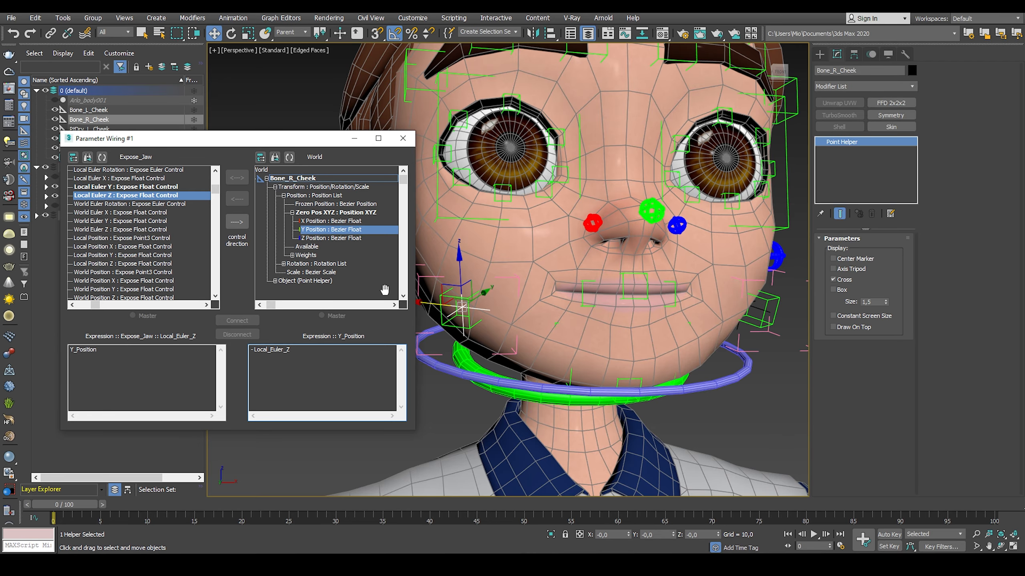
left_click(237, 222)
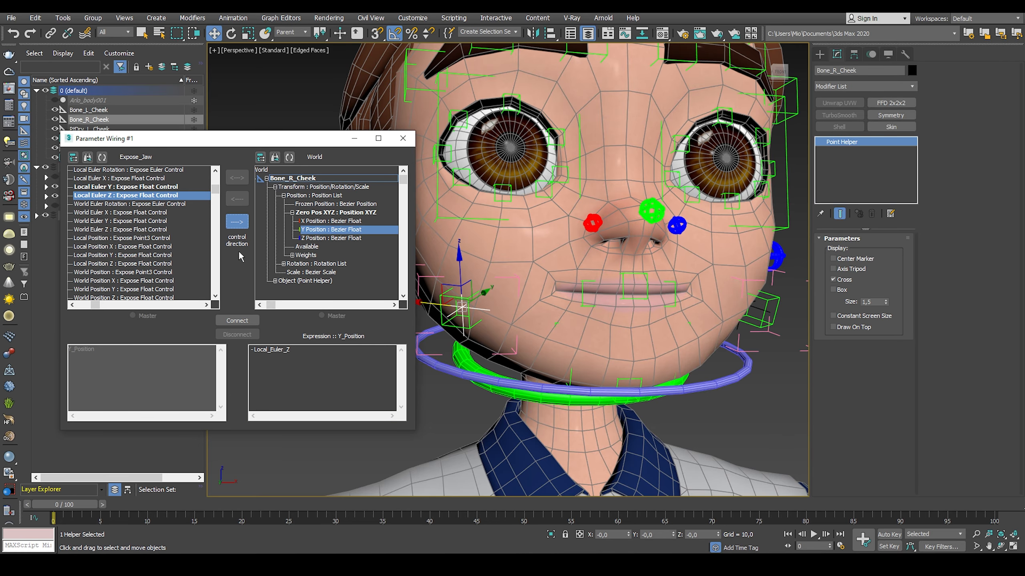
left_click(237, 321)
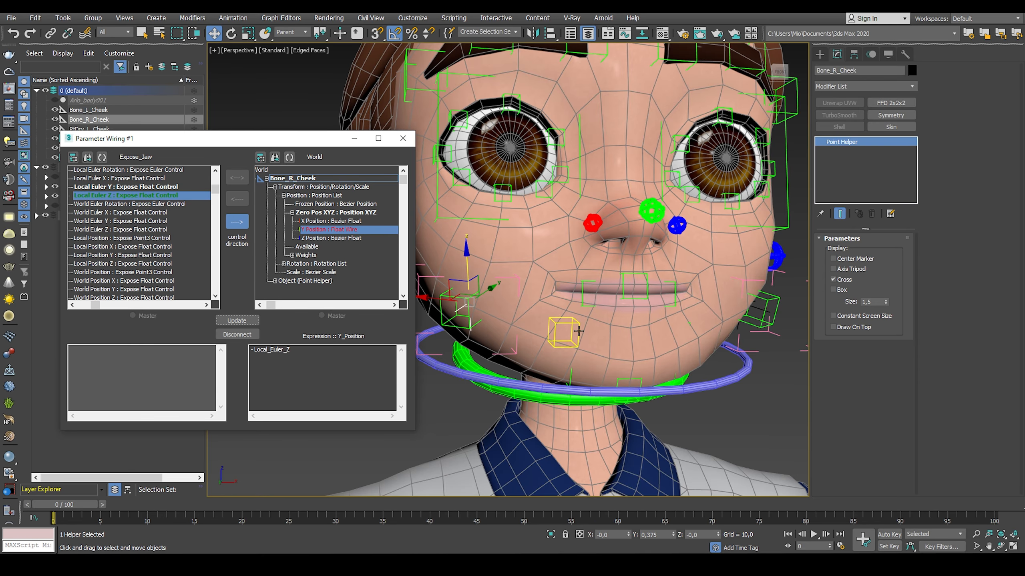
- Select Anim_Jaw, minimize the wiring dialog, collapse the Control Board layer, and hide the Geo layer
scroll(524, 342, "down", 3)
scroll(524, 342, "down", 4)
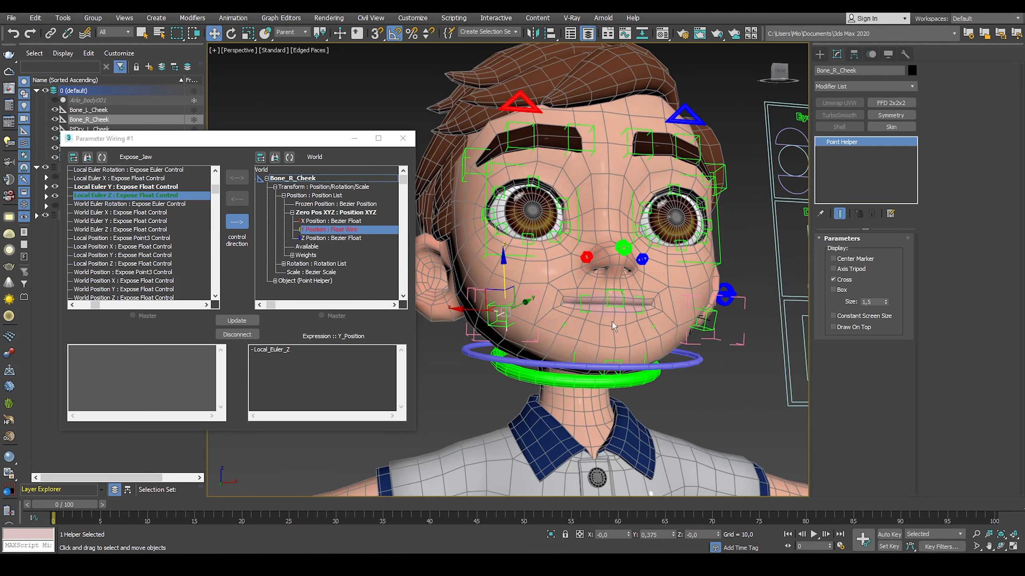
scroll(702, 323, "down", 2)
left_click(773, 366)
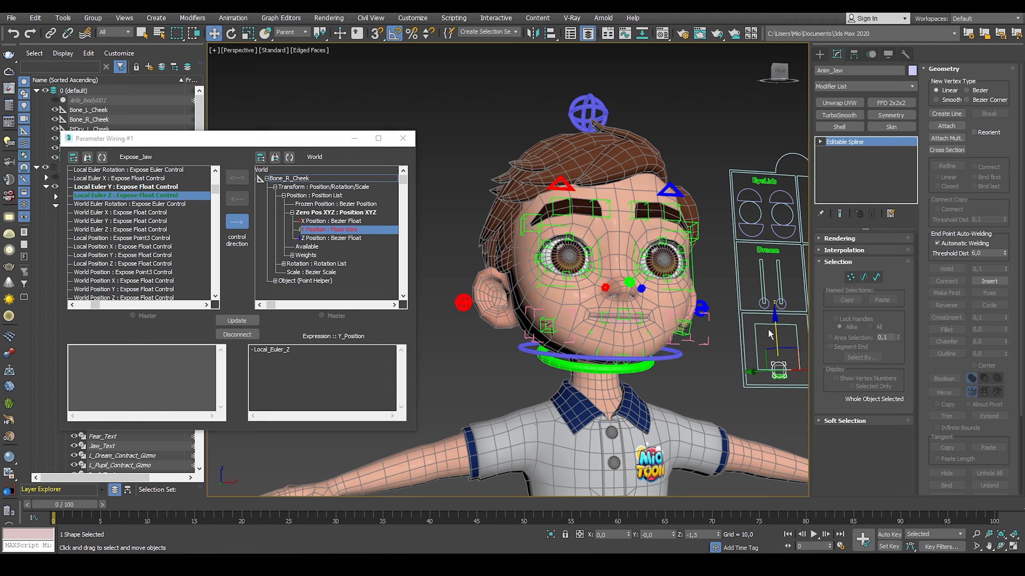
left_click(354, 139)
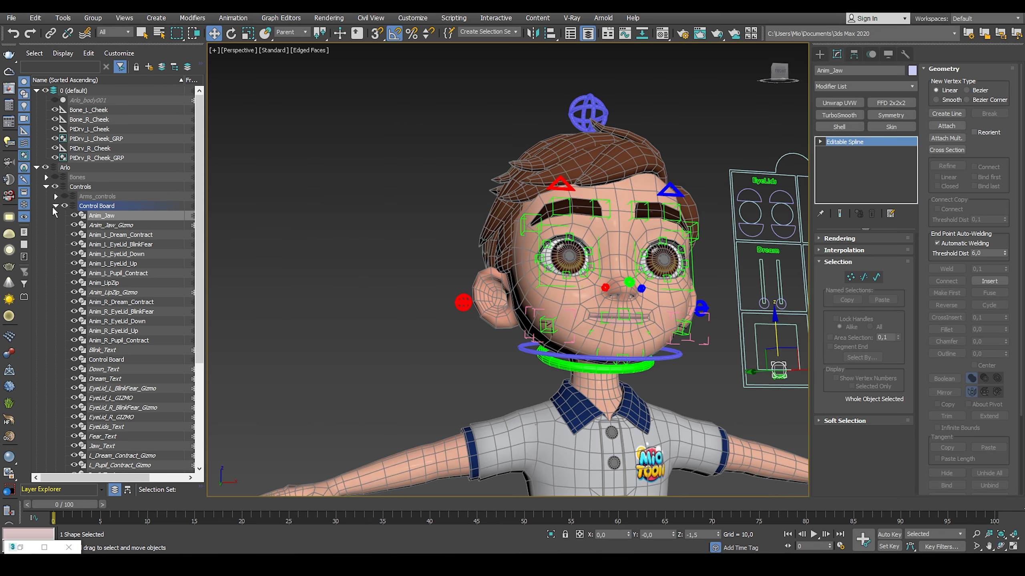
left_click(55, 207)
left_click(64, 292)
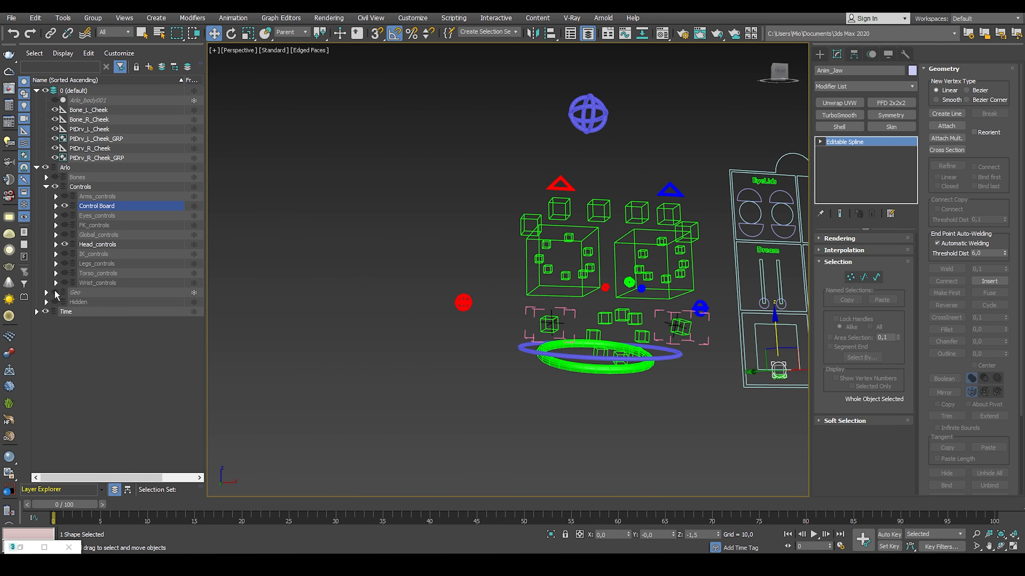
- Test both cheek helpers by moving Anim_Jaw around inside the Jaw box, and return it to its zero transform
scroll(718, 339, "up", 3)
middle_click_drag(718, 340, 674, 341, "alt")
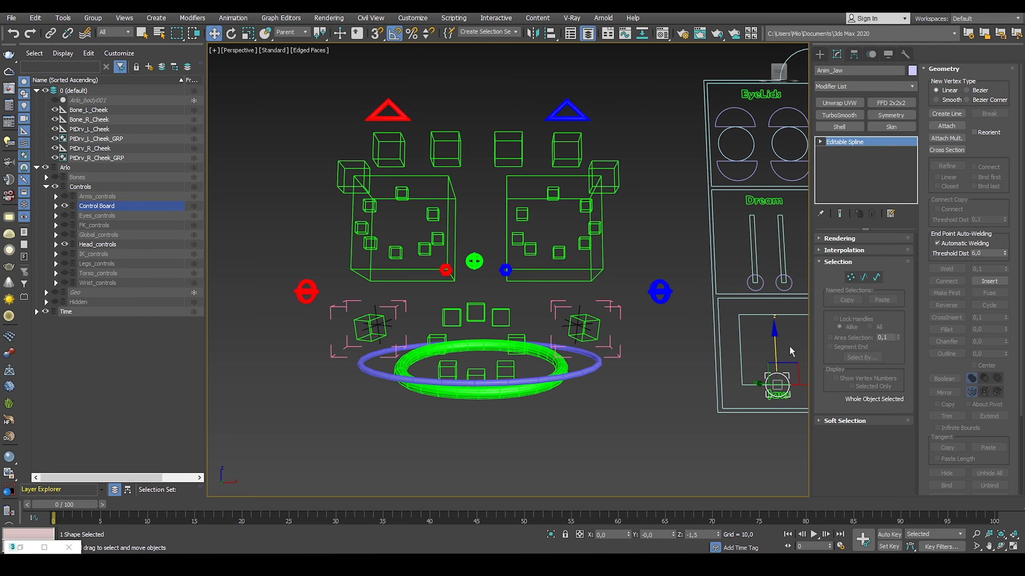
mouse_move(775, 347)
left_mouse_down()
mouse_move(776, 323)
mouse_move(777, 359)
mouse_move(777, 298)
mouse_move(782, 358)
left_mouse_up()
middle_click_drag(755, 340, 700, 335)
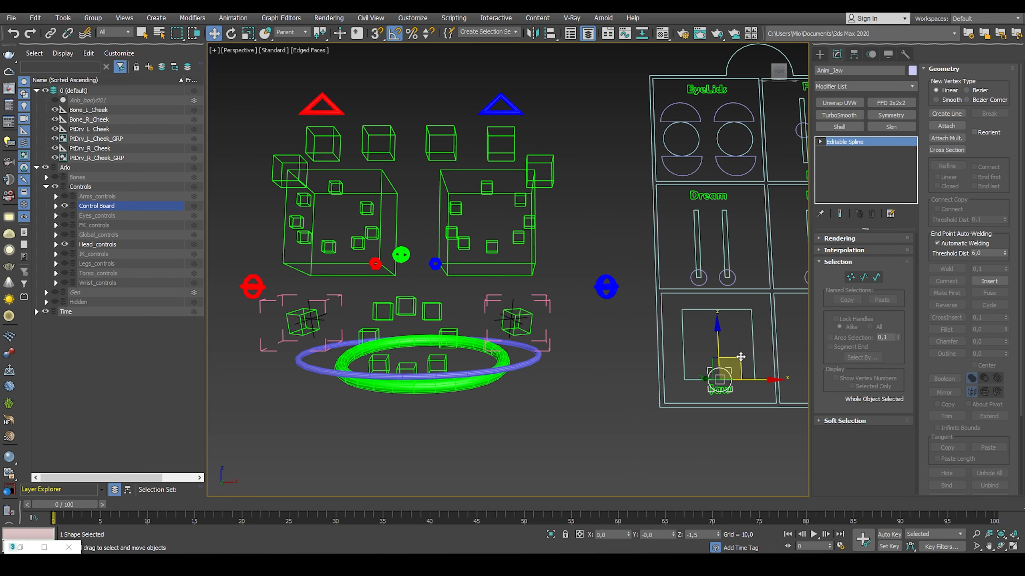
left_click_drag(738, 357, 688, 342)
right_click(682, 342, "alt")
left_click(671, 319)
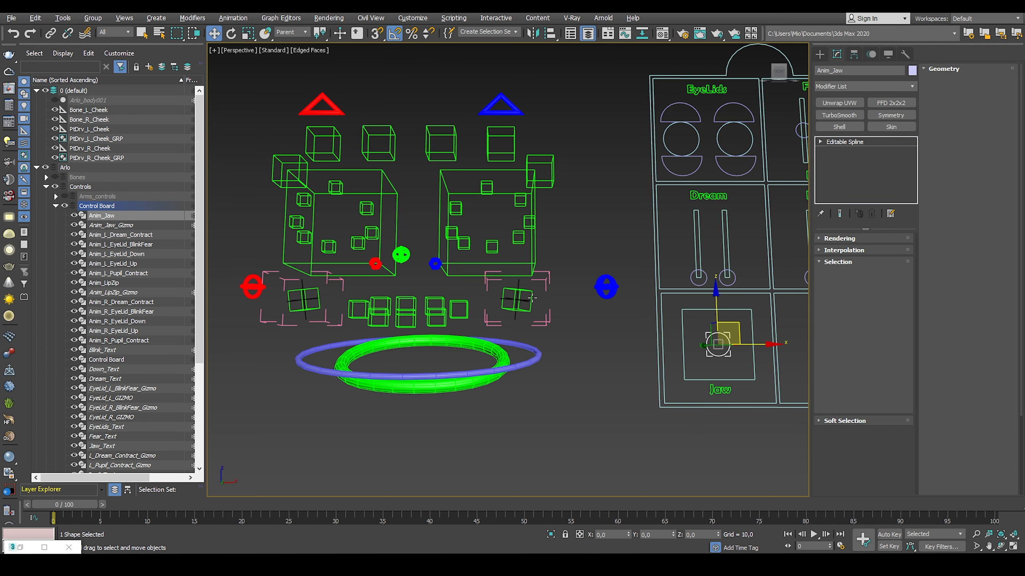
- Select Bone_L_Cheek and Bone_R_Cheek and move them into the Head_bones layer under Bones
middle_click_drag(529, 298, 546, 330)
left_click(58, 207)
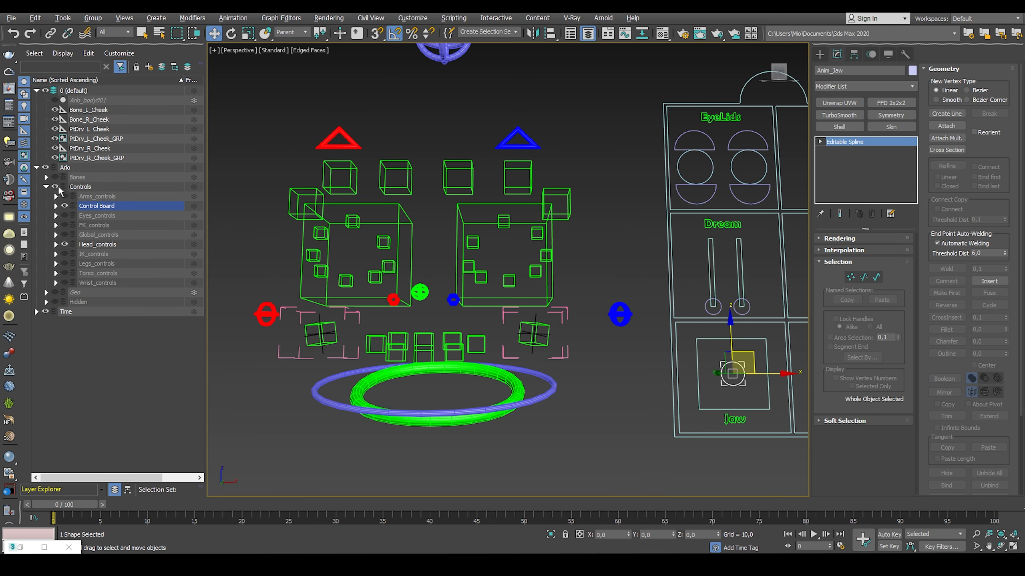
left_click(88, 111)
left_click(91, 120, "ctrl")
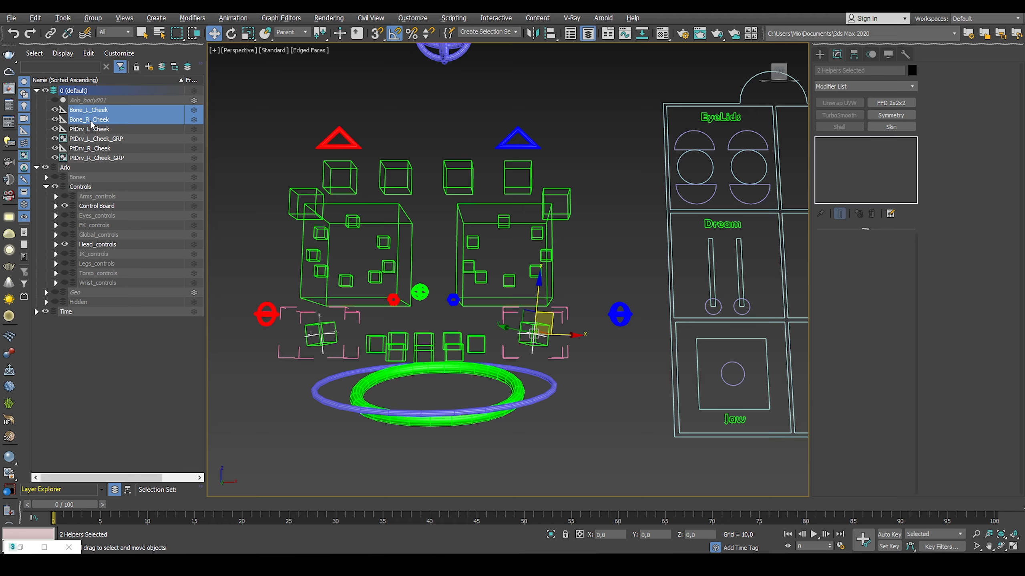
left_click(47, 178)
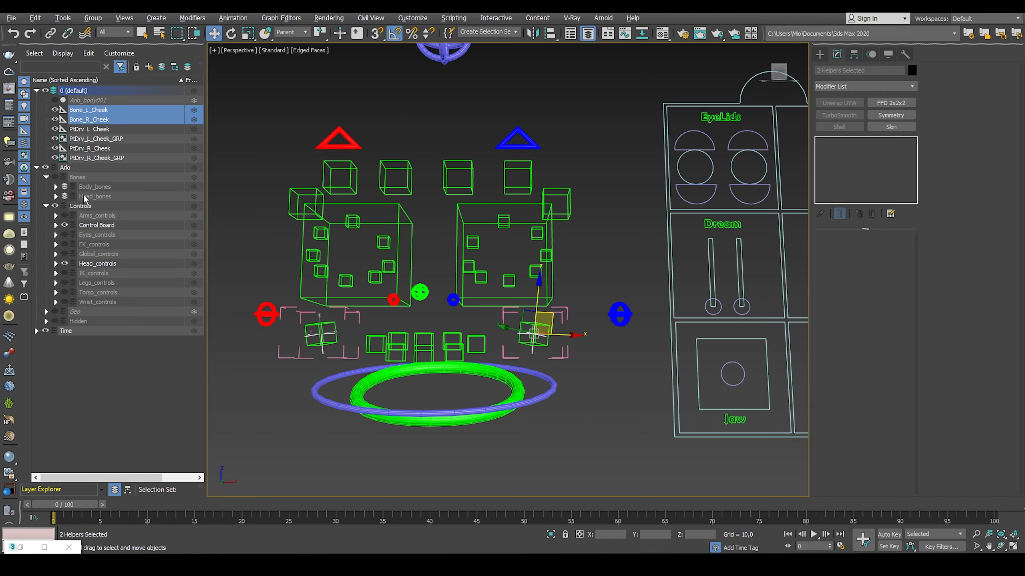
left_click_drag(97, 120, 106, 197)
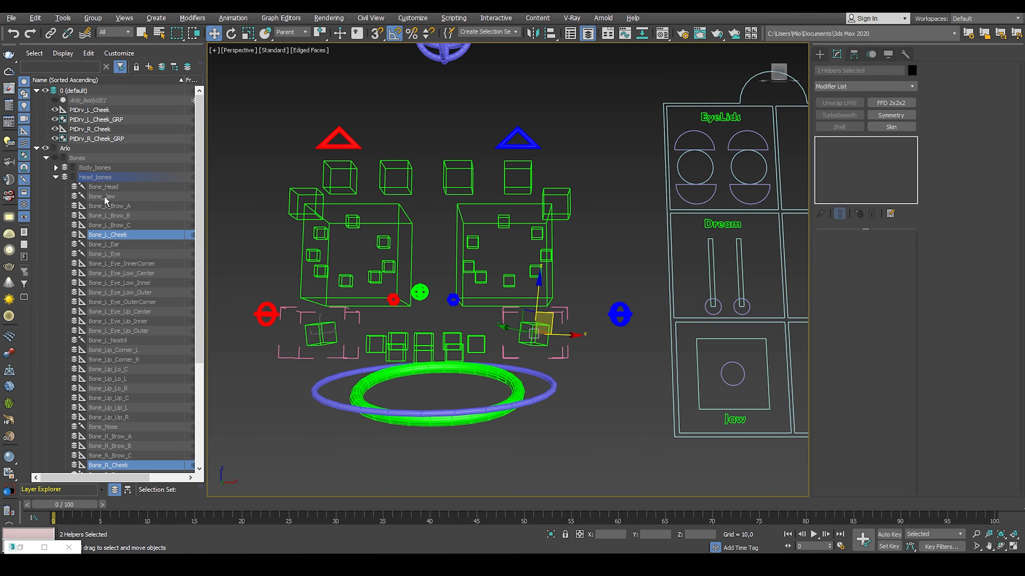
- Move PtDrv_L_Cheek, PtDrv_L_Cheek_GRP, PtDrv_R_Cheek and PtDrv_R_Cheek_GRP into the Head_hidden layer under Hidden
left_click(56, 178)
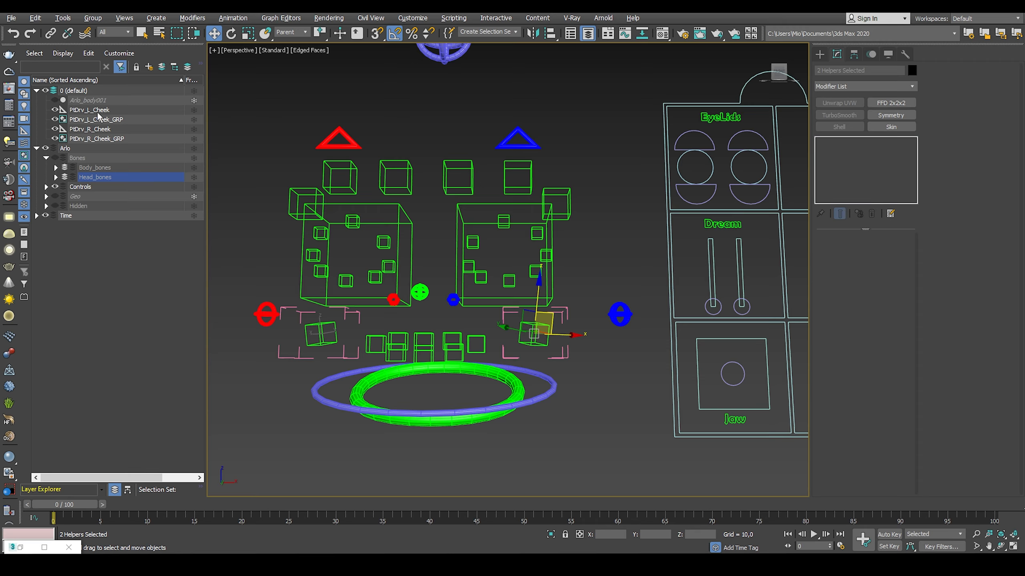
left_click(90, 110)
left_click(107, 140, "shift")
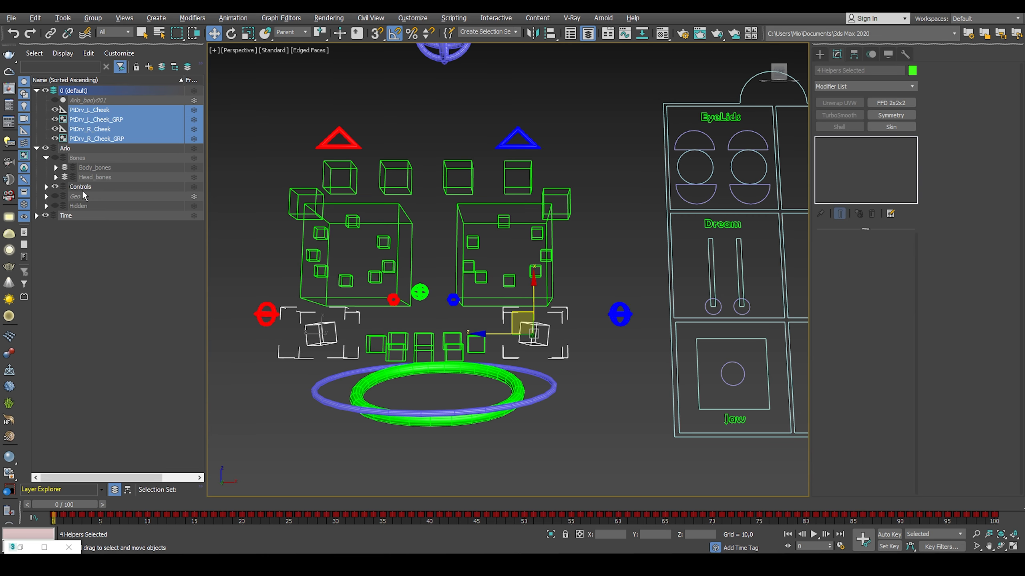
left_click(46, 206)
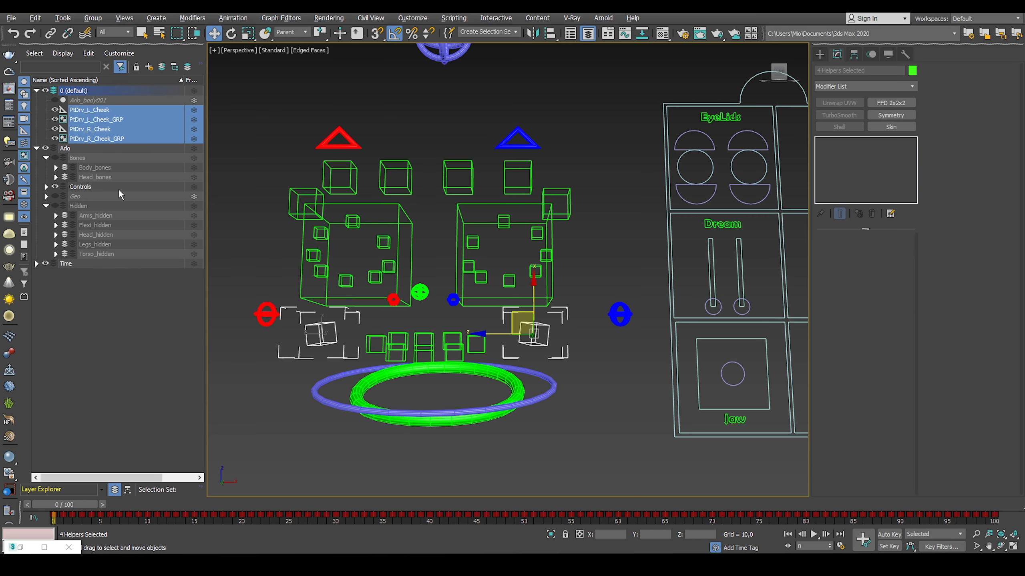
left_click_drag(105, 138, 100, 235)
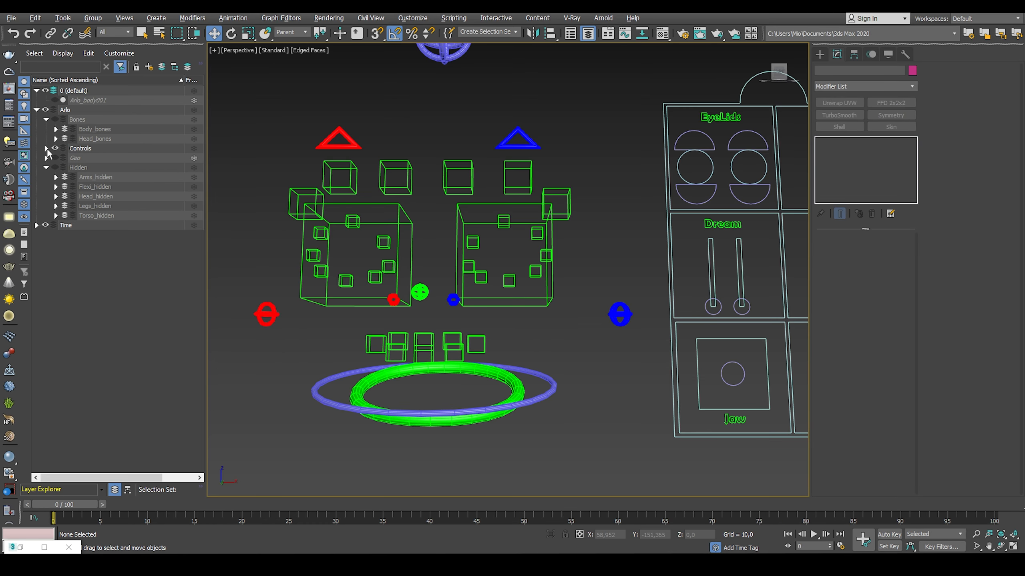
- Show the Geo layer and turn on the TurboSmooth modifier of Arlo_body
left_click(46, 148)
left_click(46, 149)
left_click(55, 158)
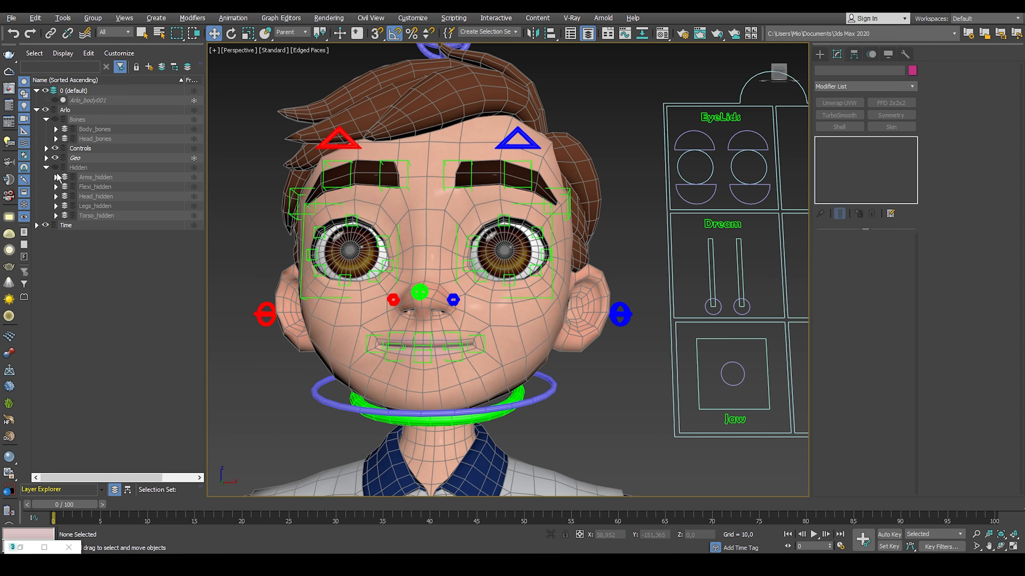
left_click(46, 158)
left_click(99, 166)
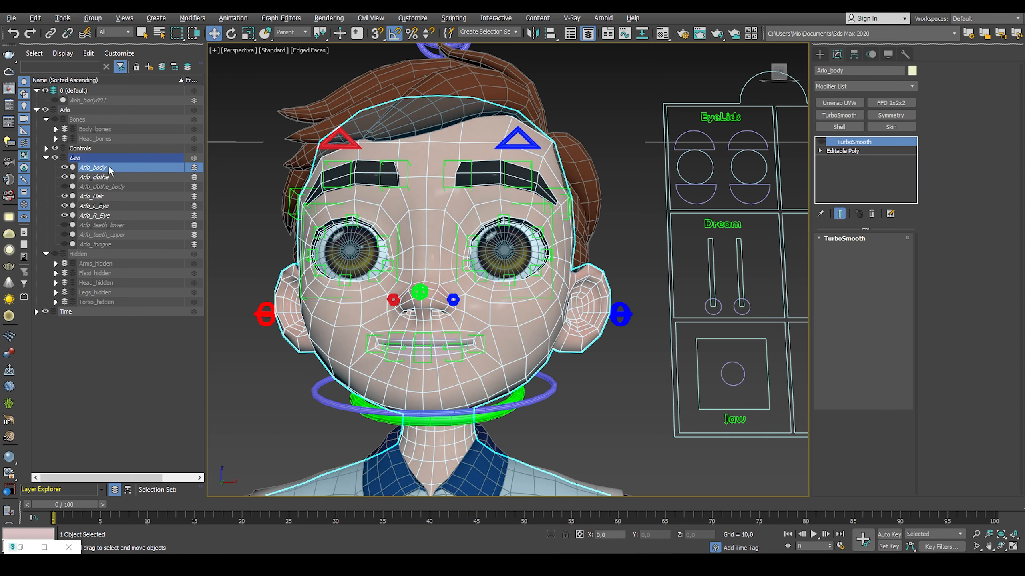
left_click(824, 142)
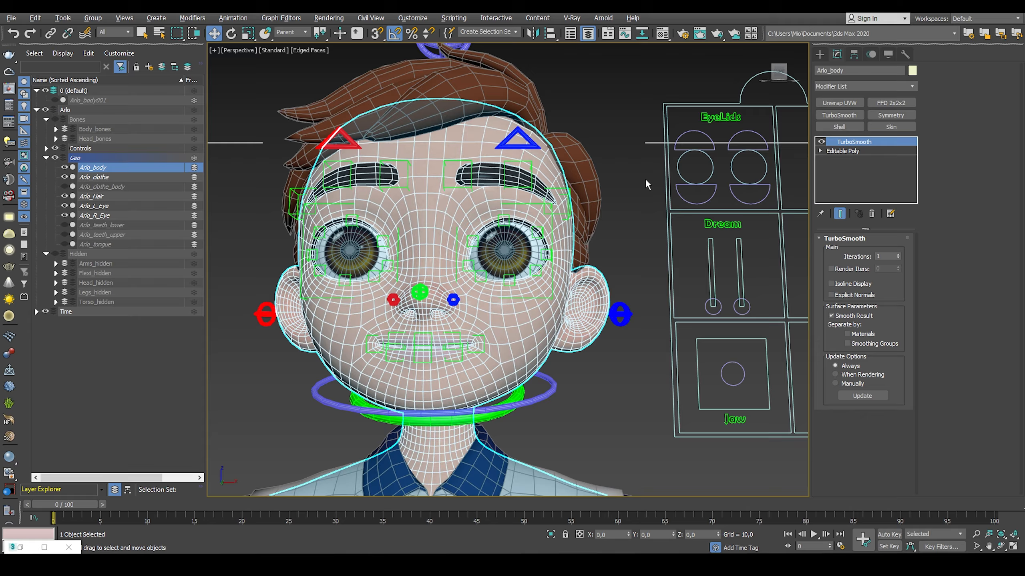
- Deselect the body and turn off the edged faces display in the Perspective viewport
left_click(645, 178)
middle_click_drag(515, 238, 498, 258)
key("F4")
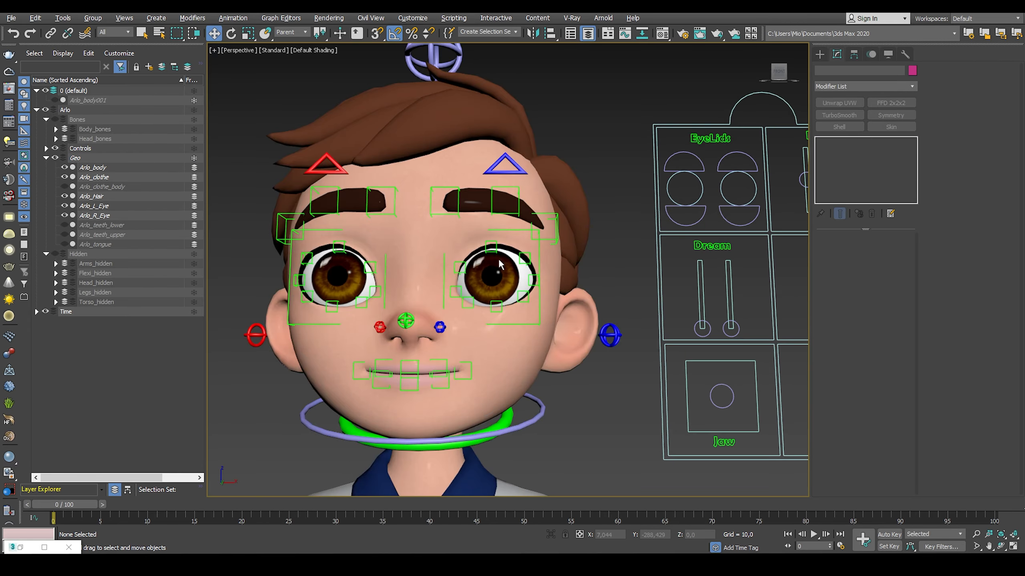
scroll(524, 258, "down", 3)
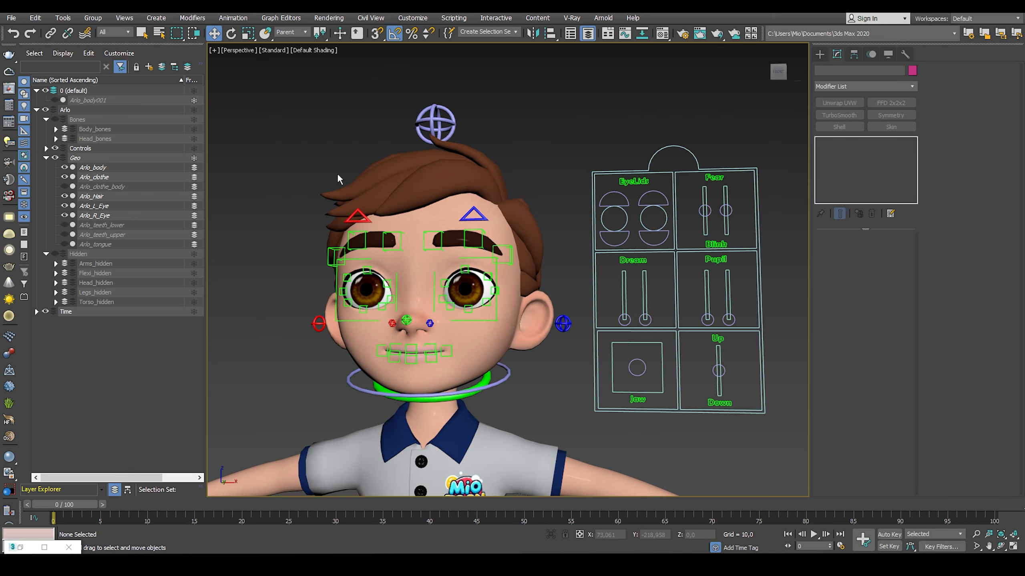
- Show the Bones layer and inspect the cheek bones on the character's face
left_click(55, 119)
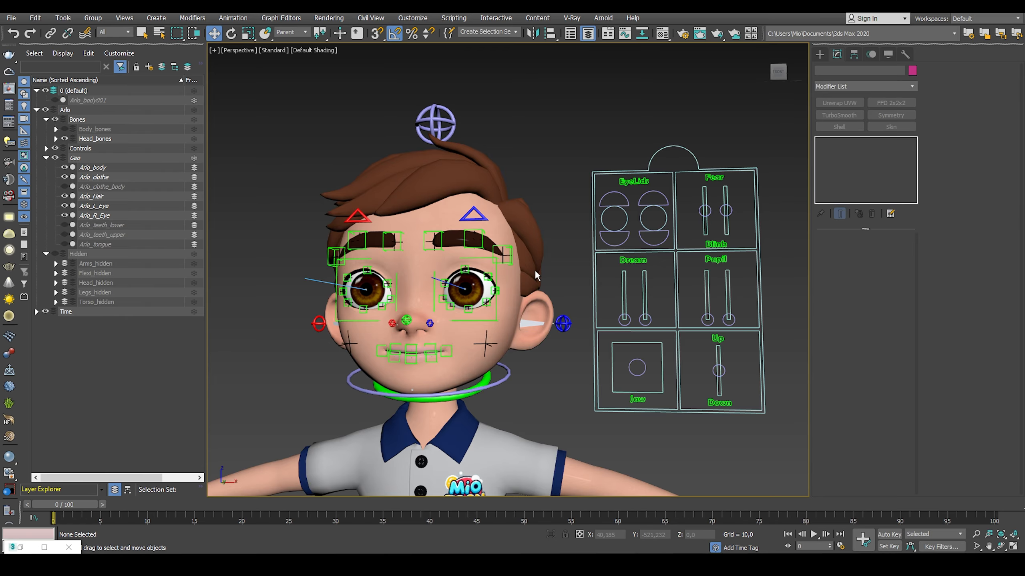
middle_click_drag(535, 269, 550, 238)
scroll(536, 313, "up", 3)
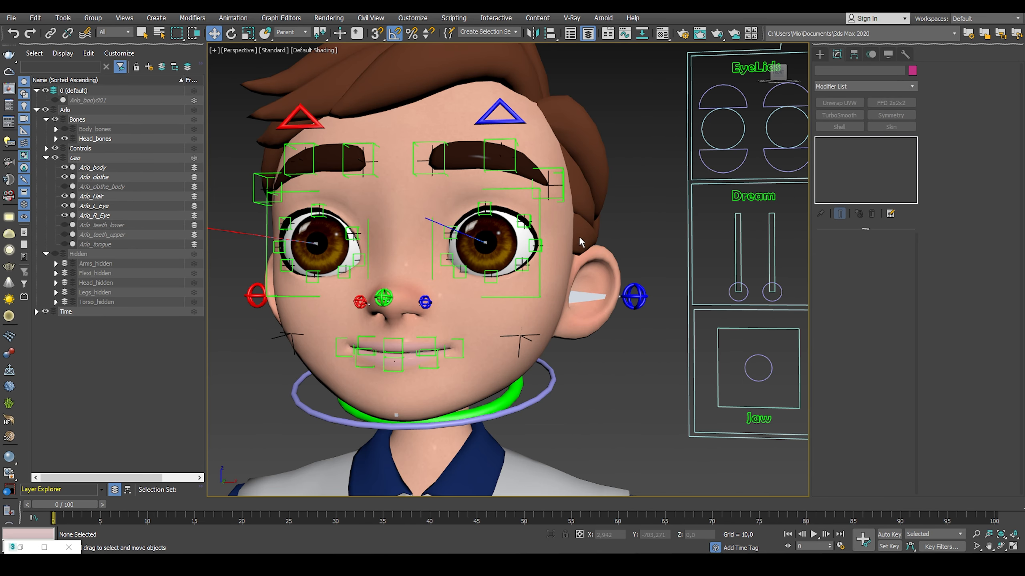
scroll(580, 241, "down", 3)
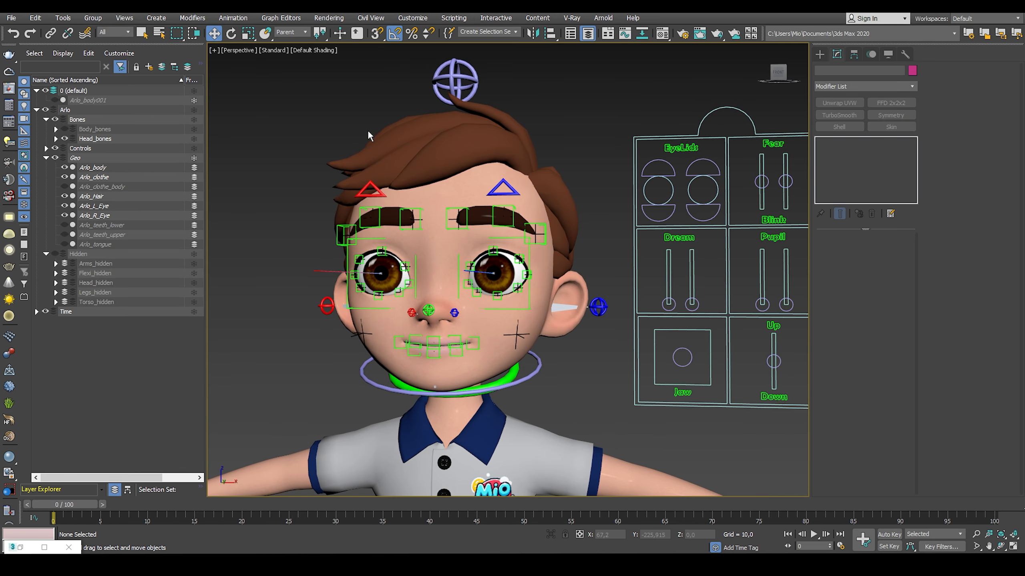